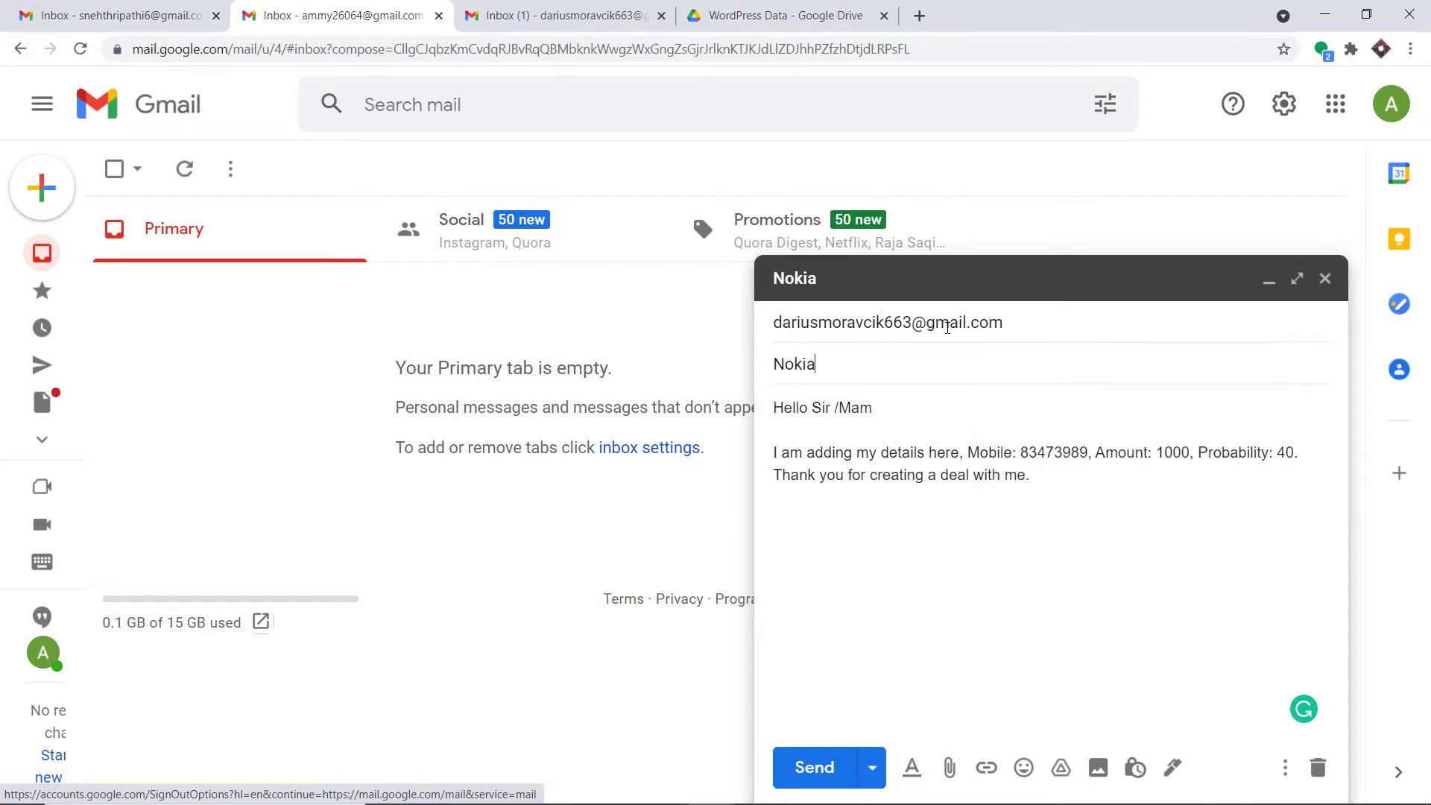
Send the Nokia email with mobile, amount 1000 and probability 40, then switch Gmail accounts
mouse_move(947, 328)
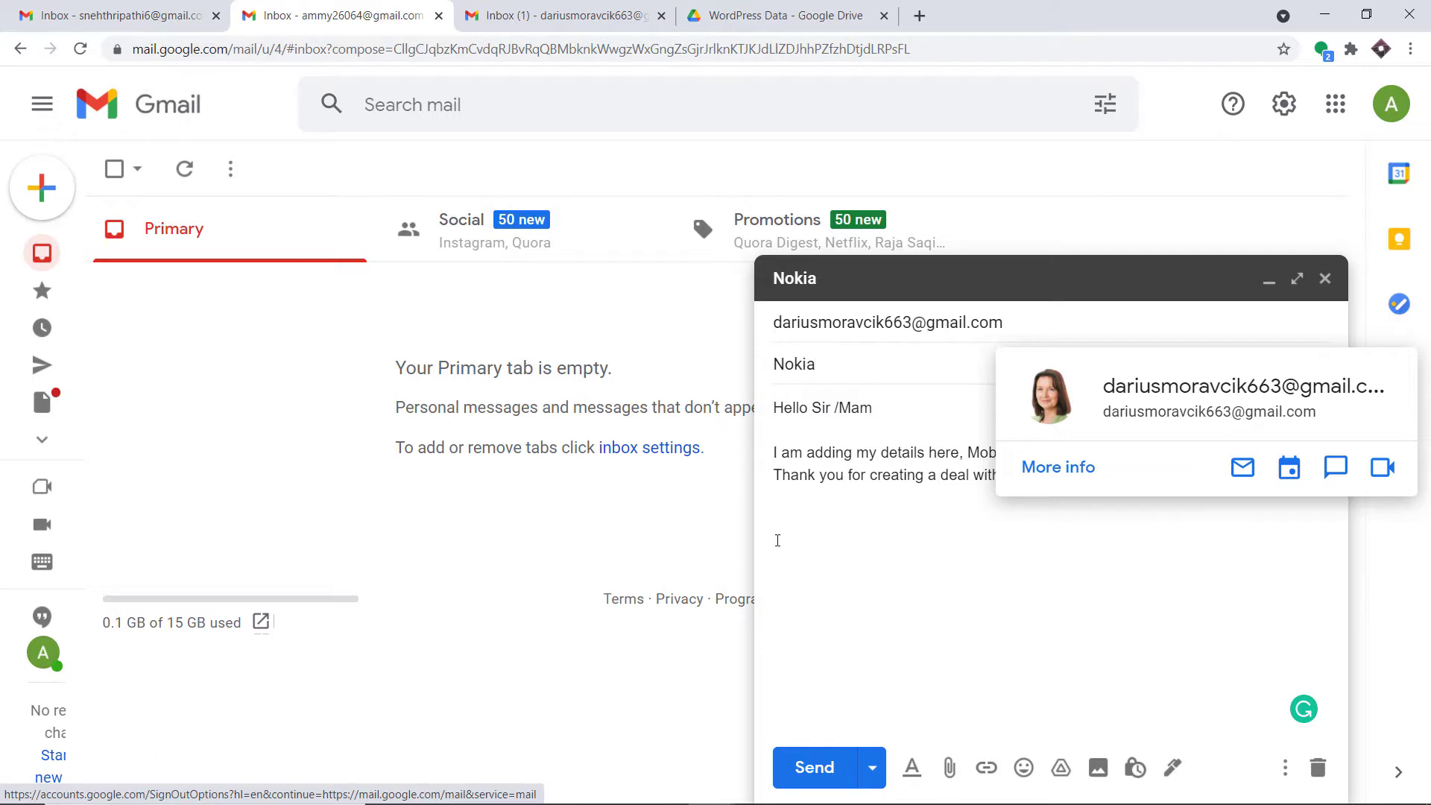
left_click(805, 767)
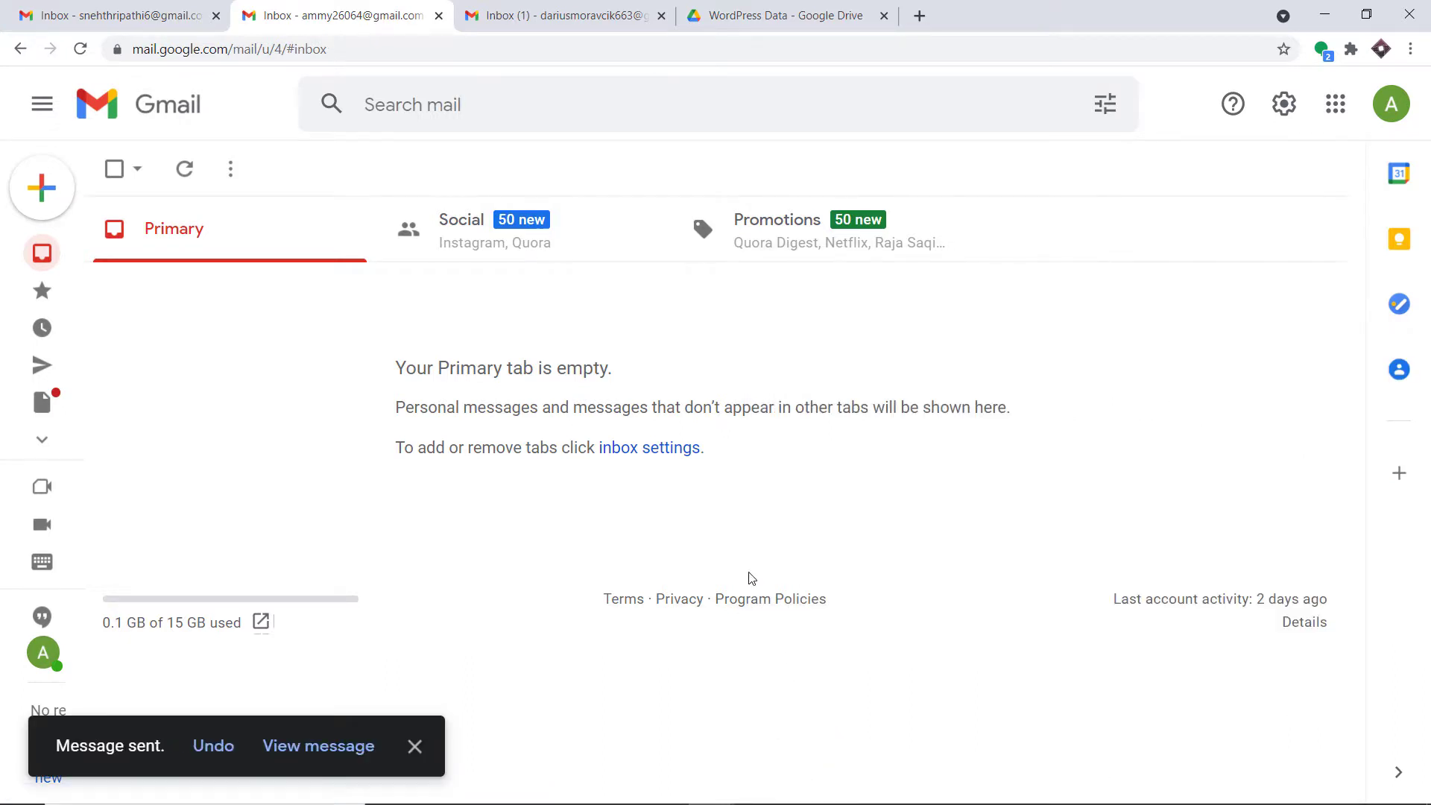
key("ctrl+shift+Tab")
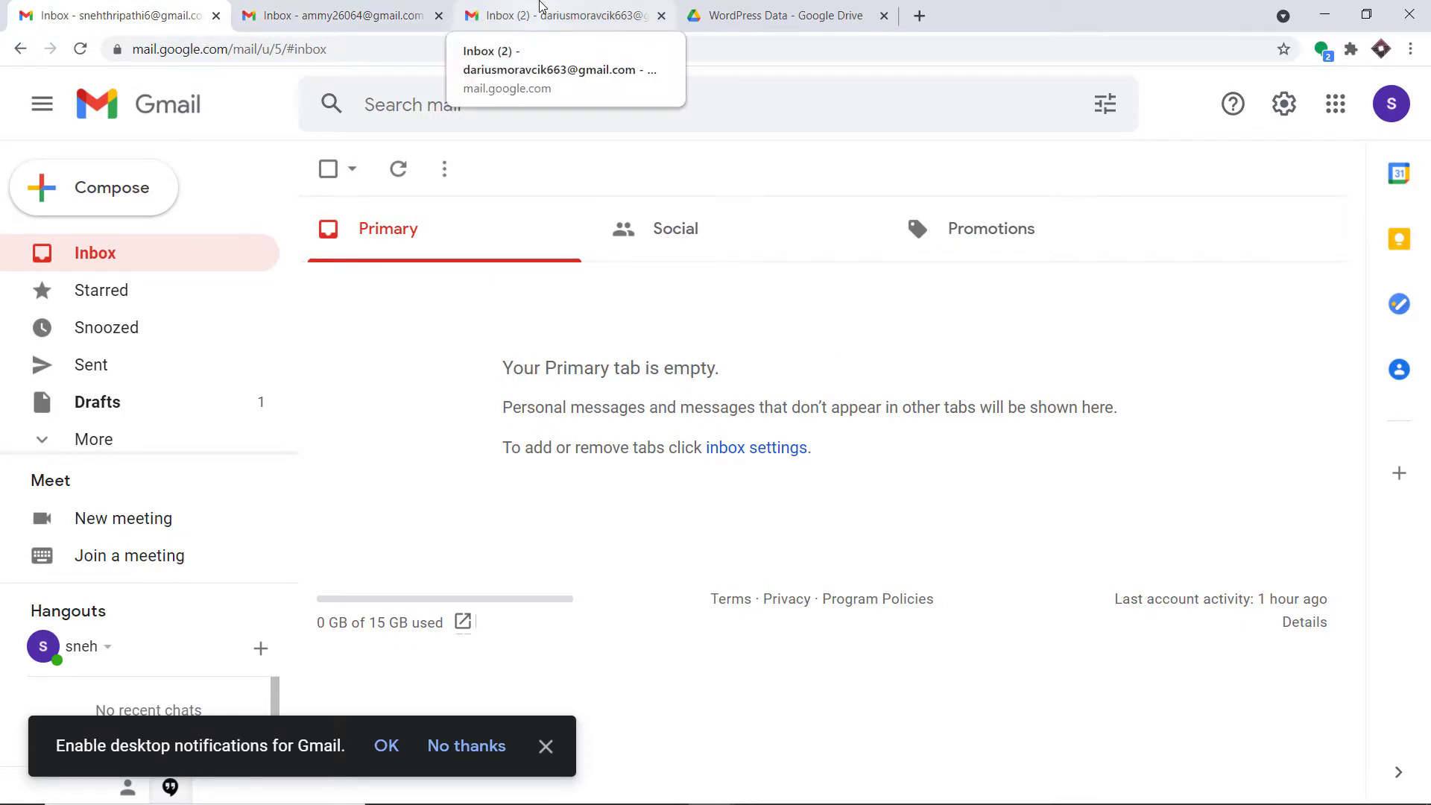
Open the received Nokia email in the other inbox, select the sender's address, then go to WordPress Data
left_click(541, 6)
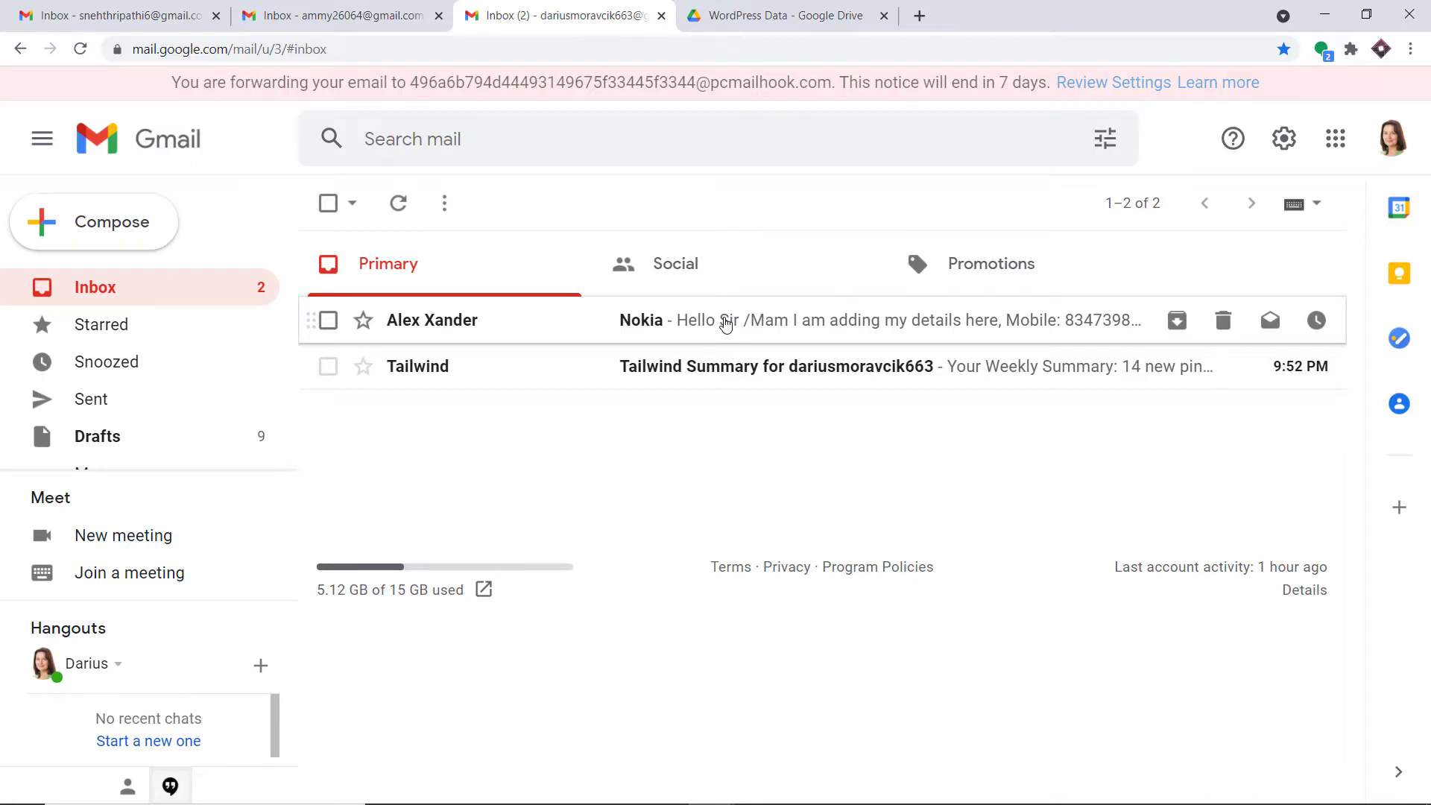
left_click(725, 323)
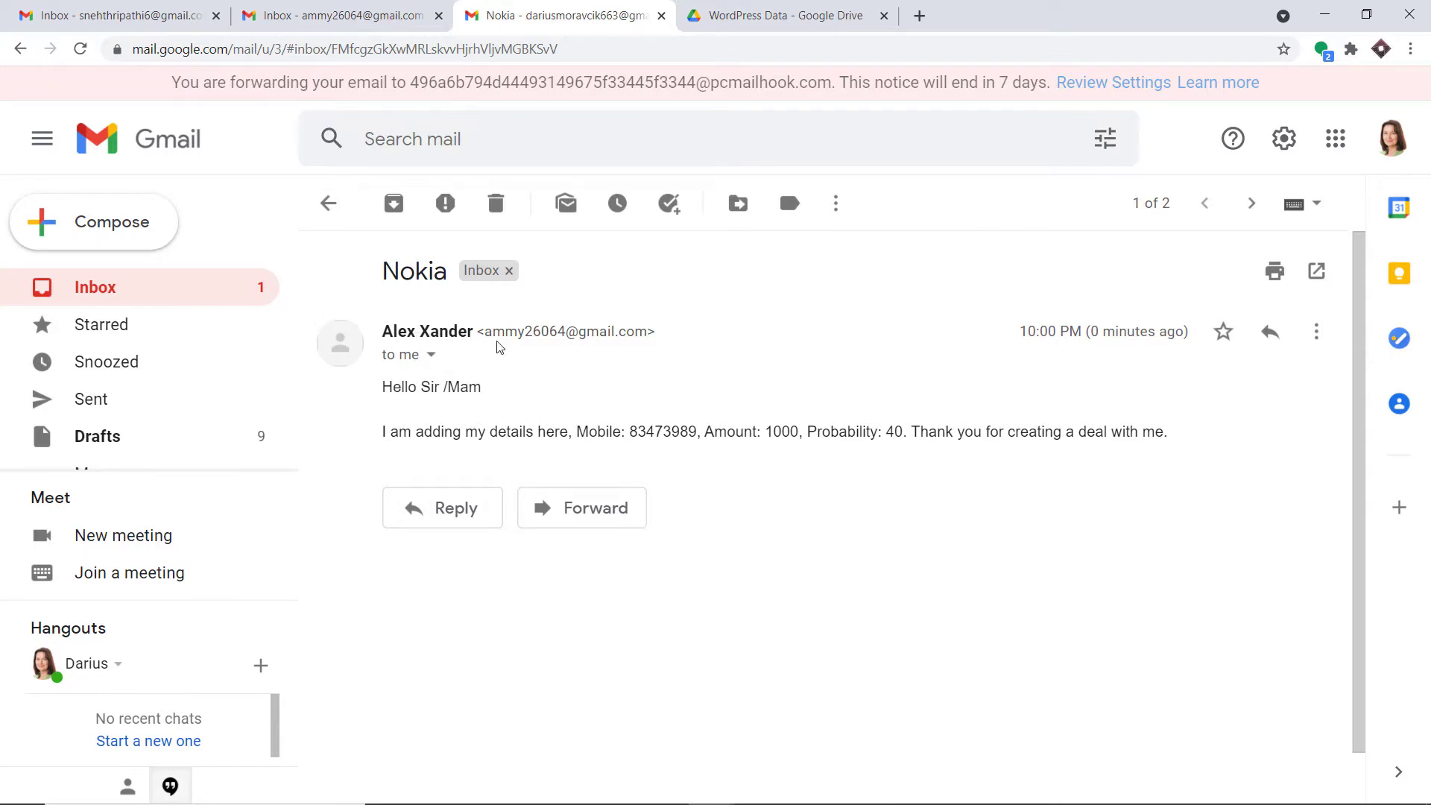
left_click_drag(485, 330, 657, 331)
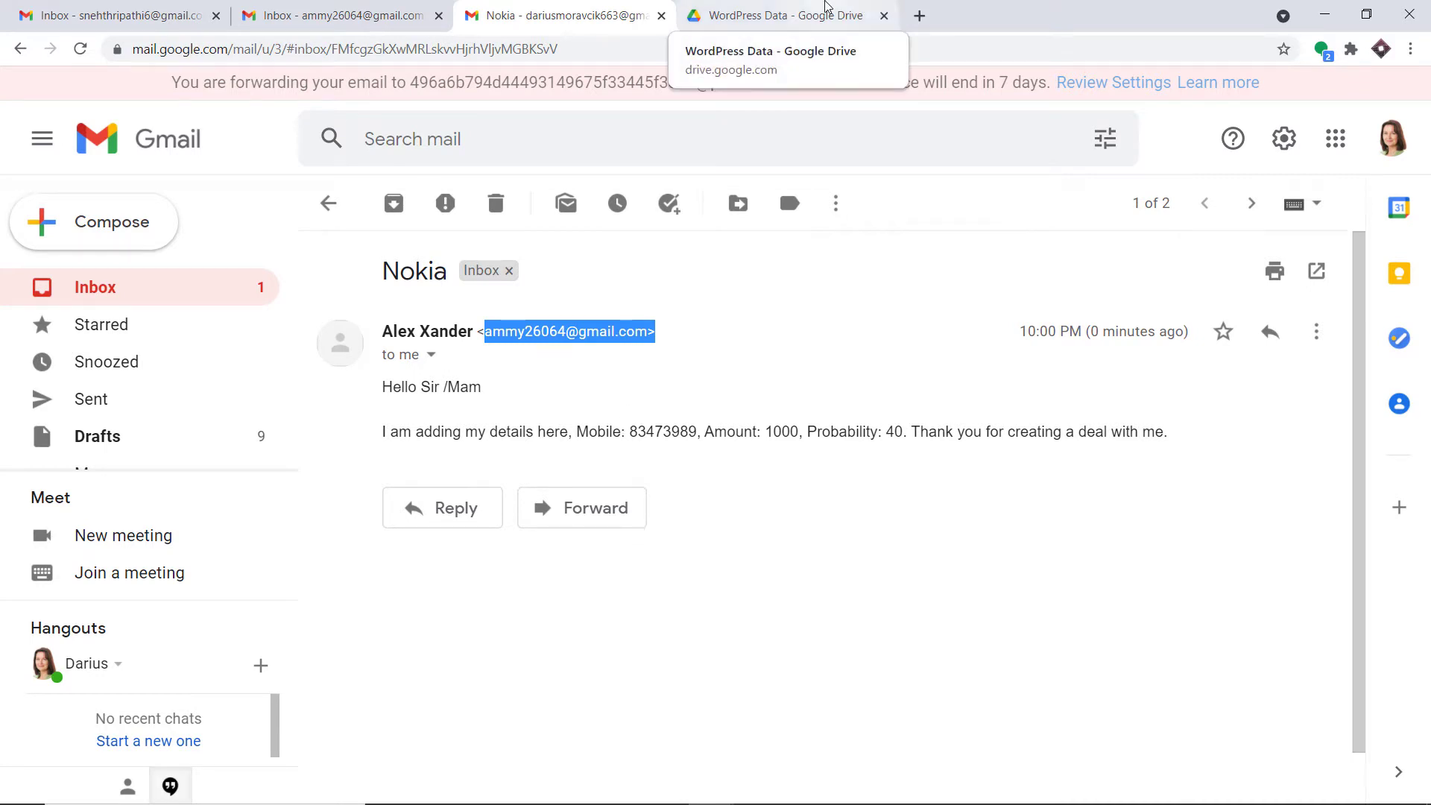
left_click(826, 6)
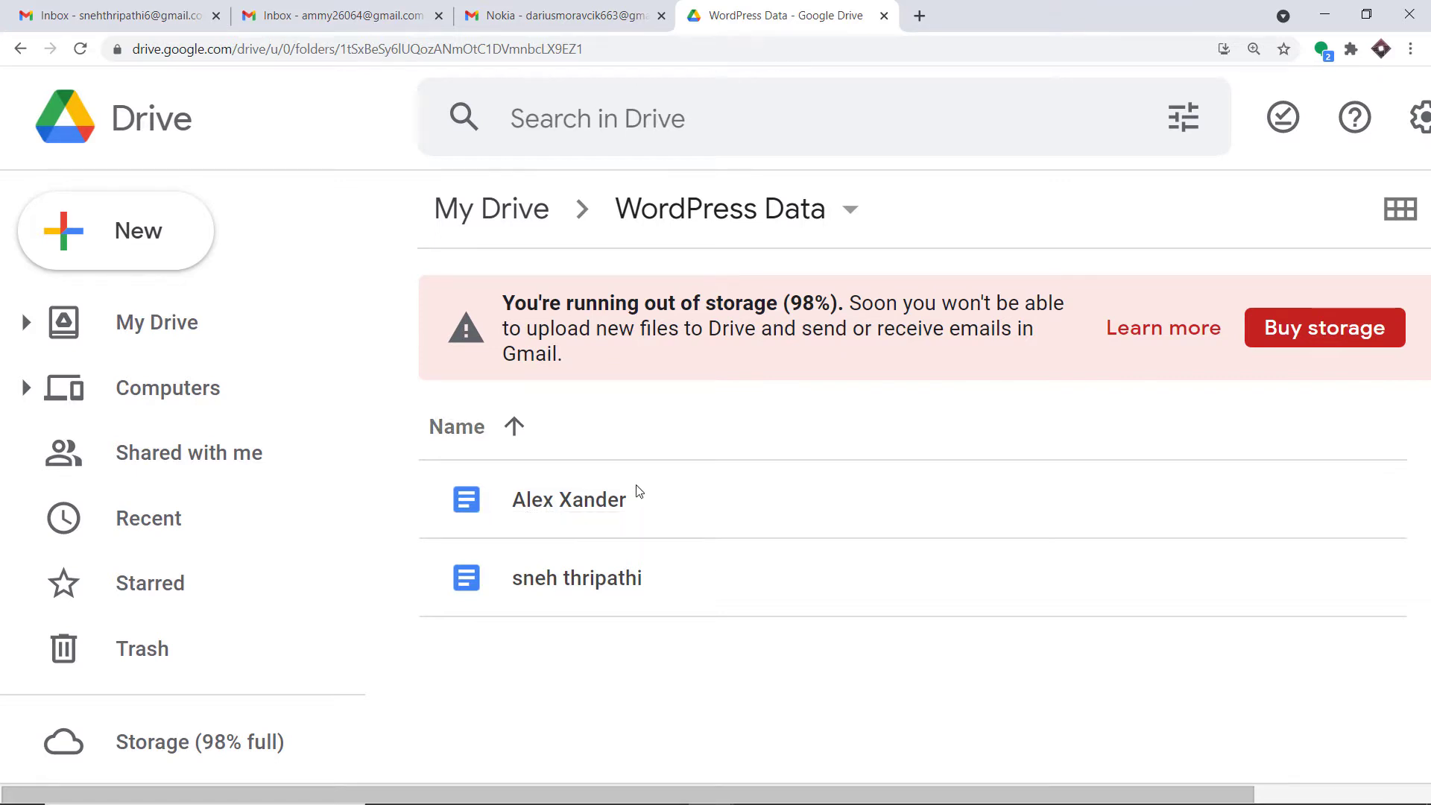
Open the first Google Doc in the WordPress Data Drive folder
double_click(612, 505)
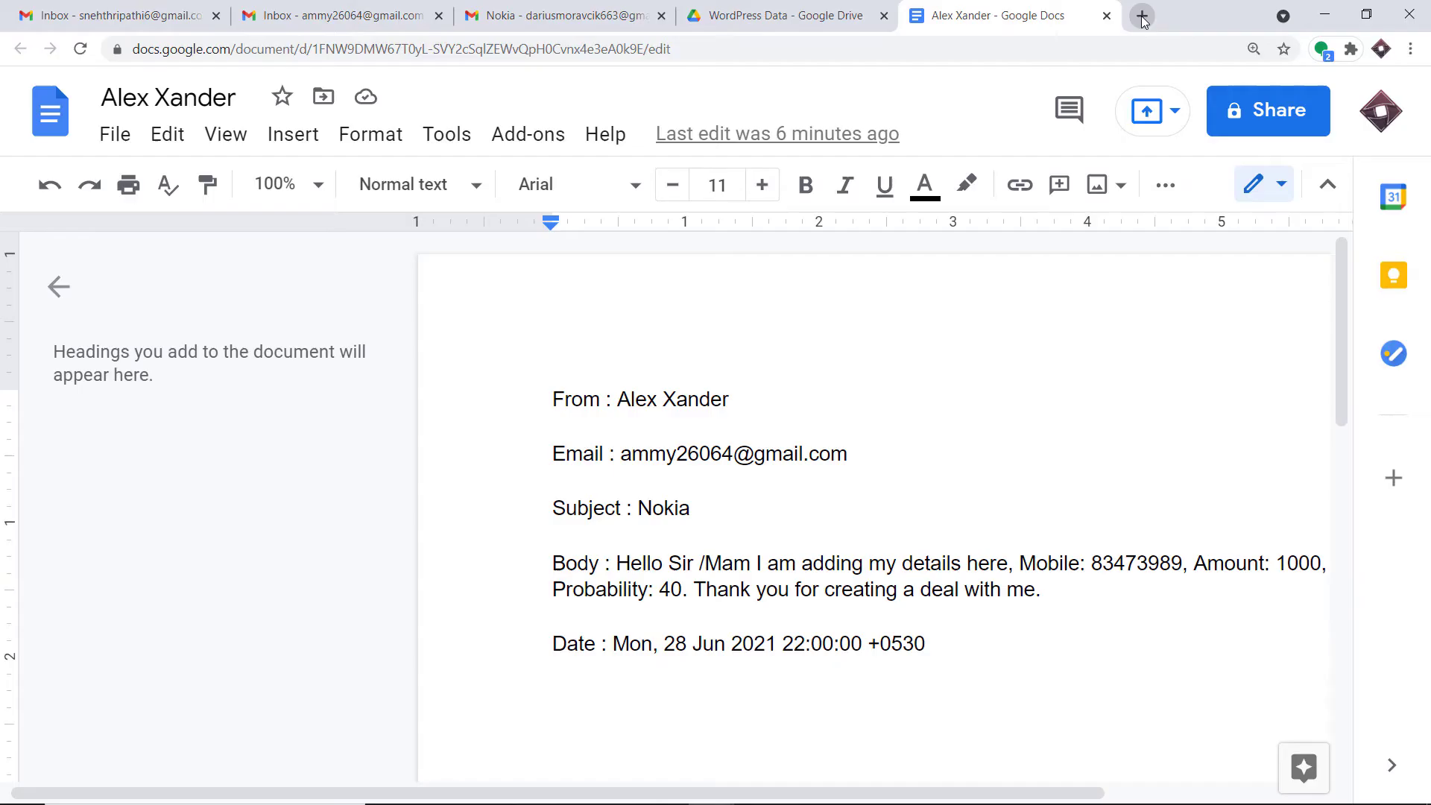
Go from a new tab to pabbly.com, sign in, and launch the Pabbly Connect app
left_click(1142, 16)
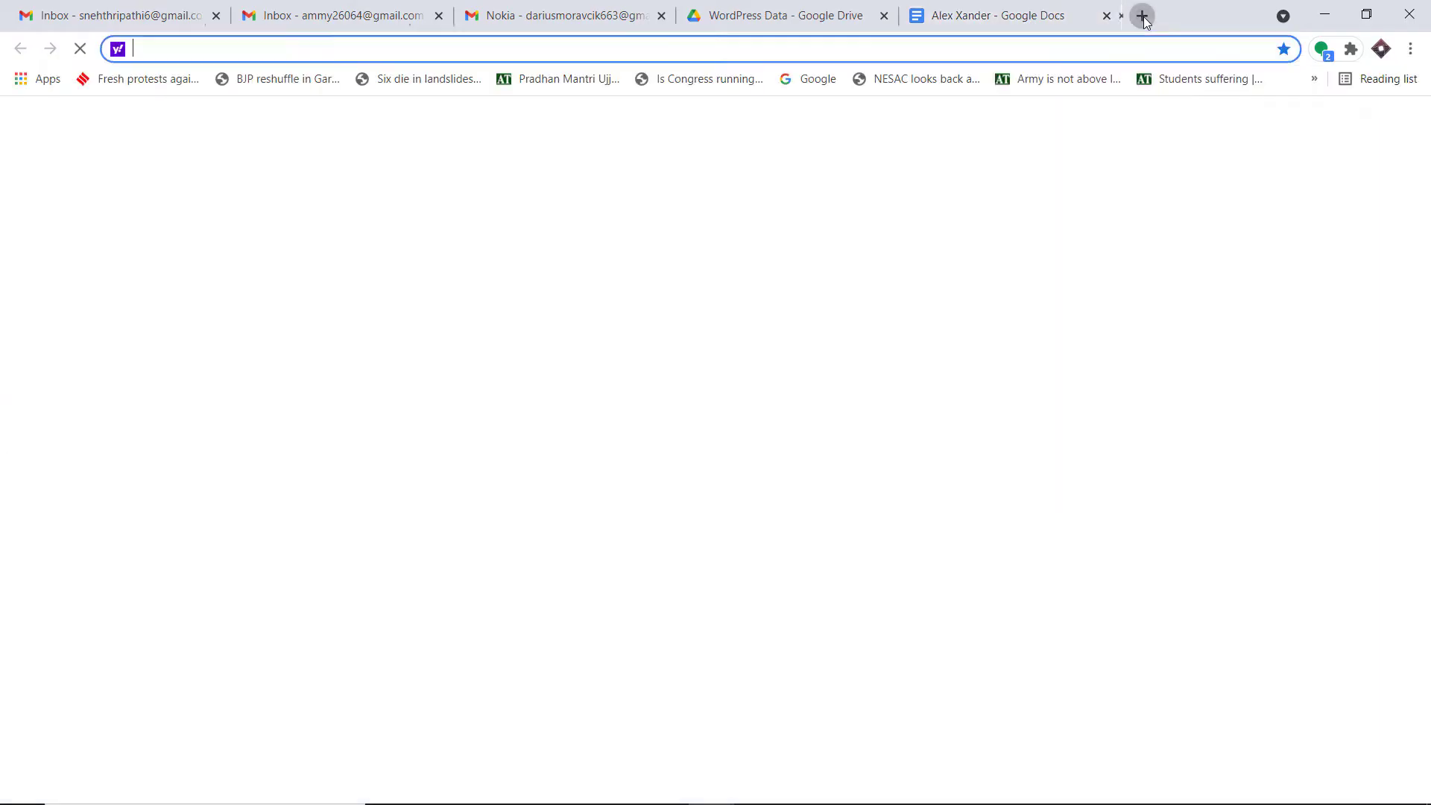
type("p")
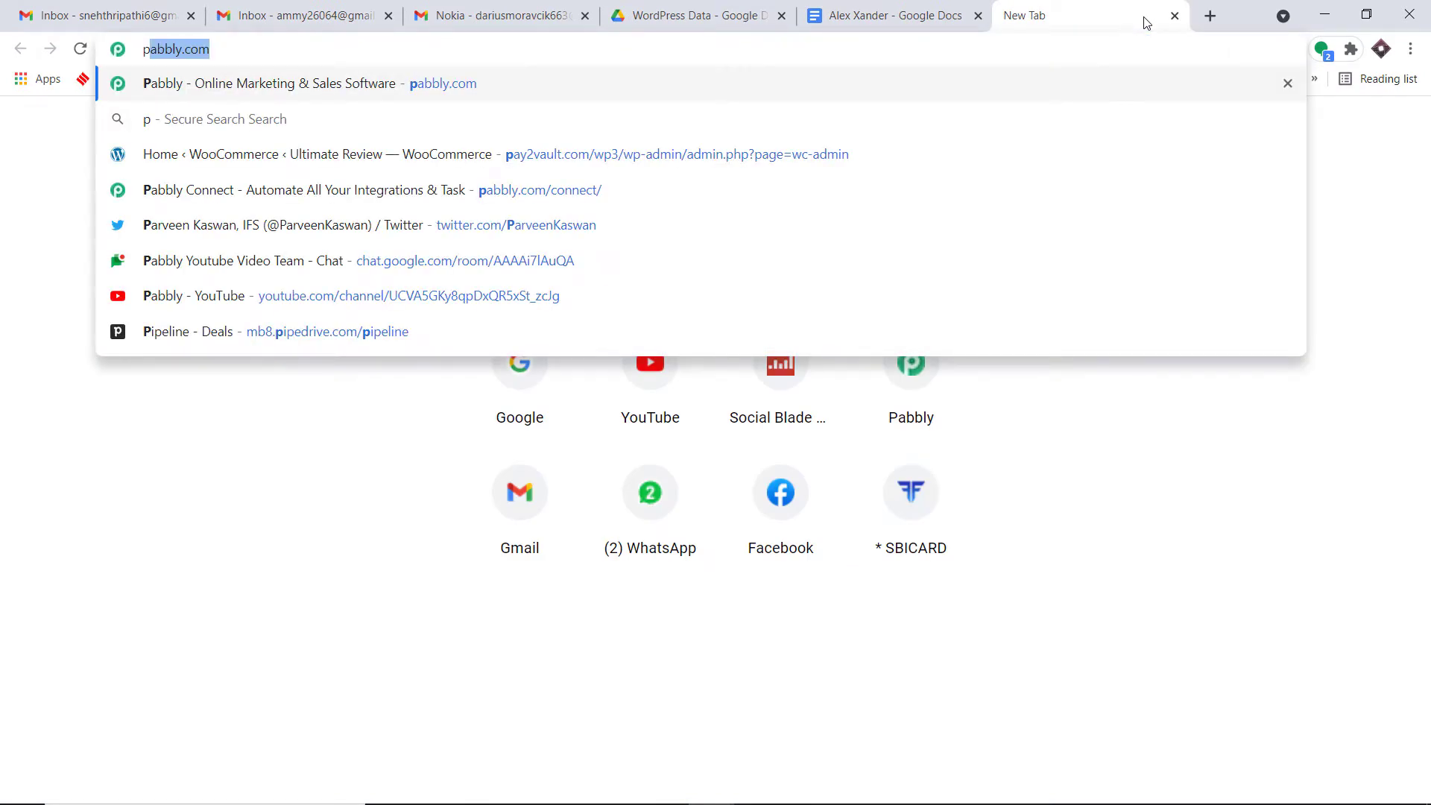
key("Return")
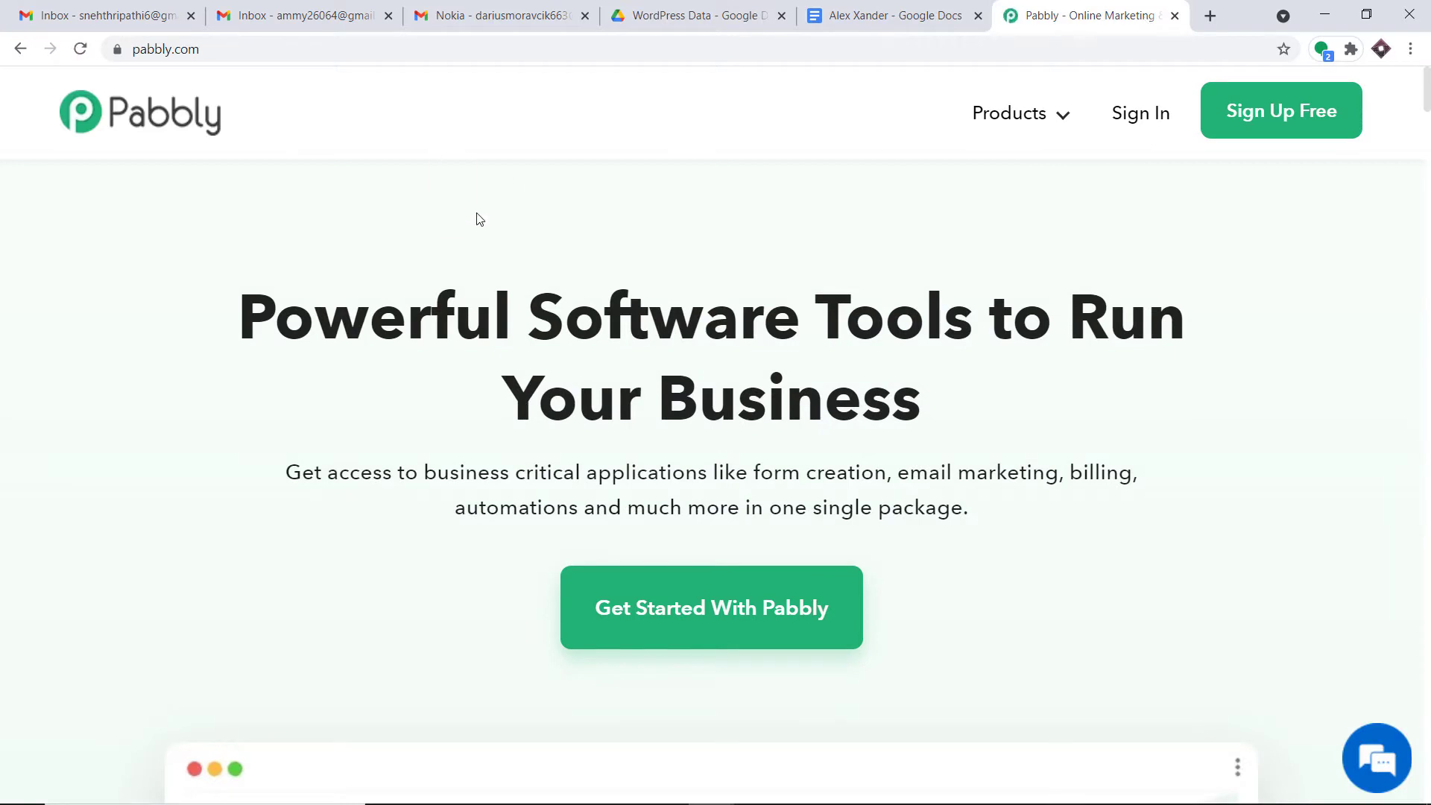
mouse_move(1009, 113)
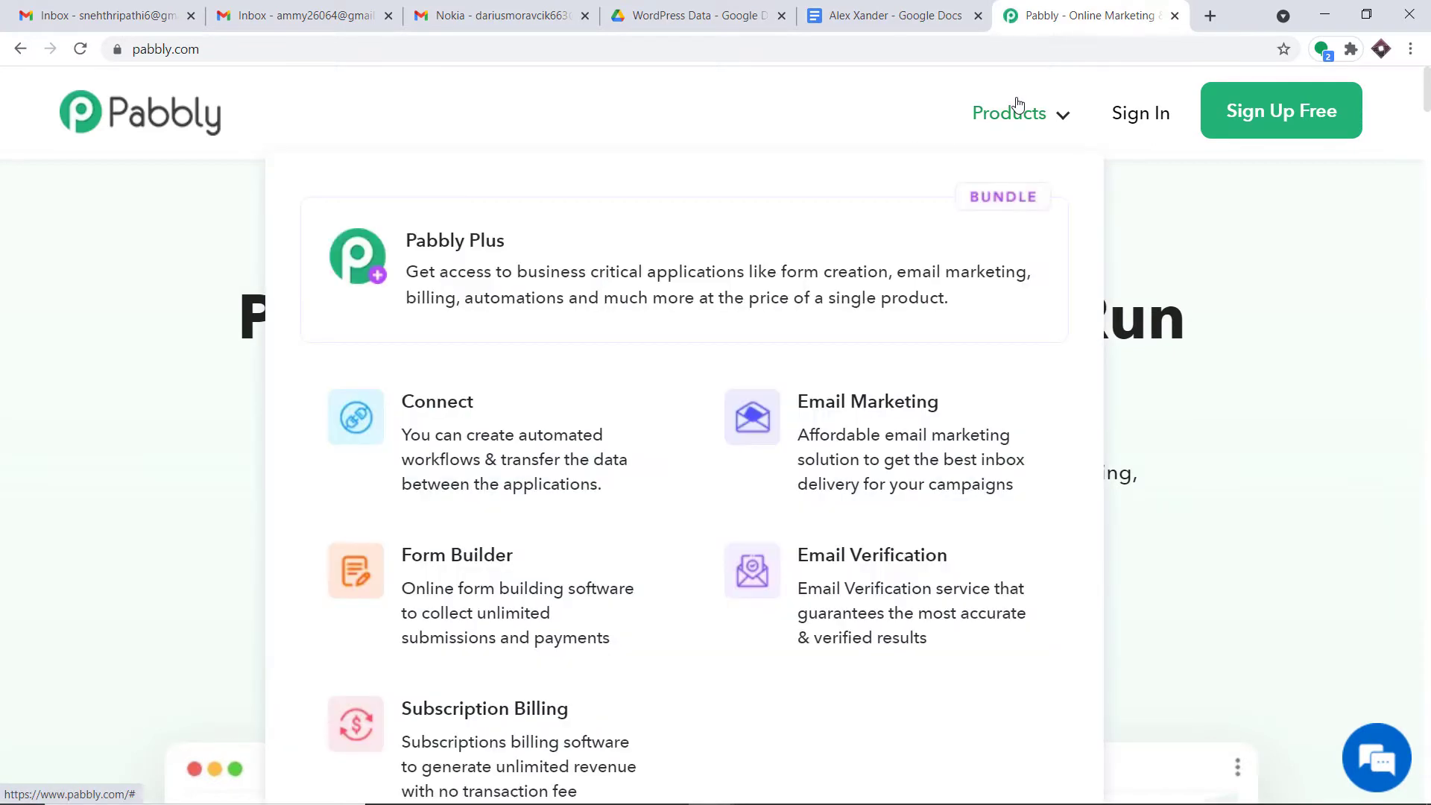
left_click(459, 456)
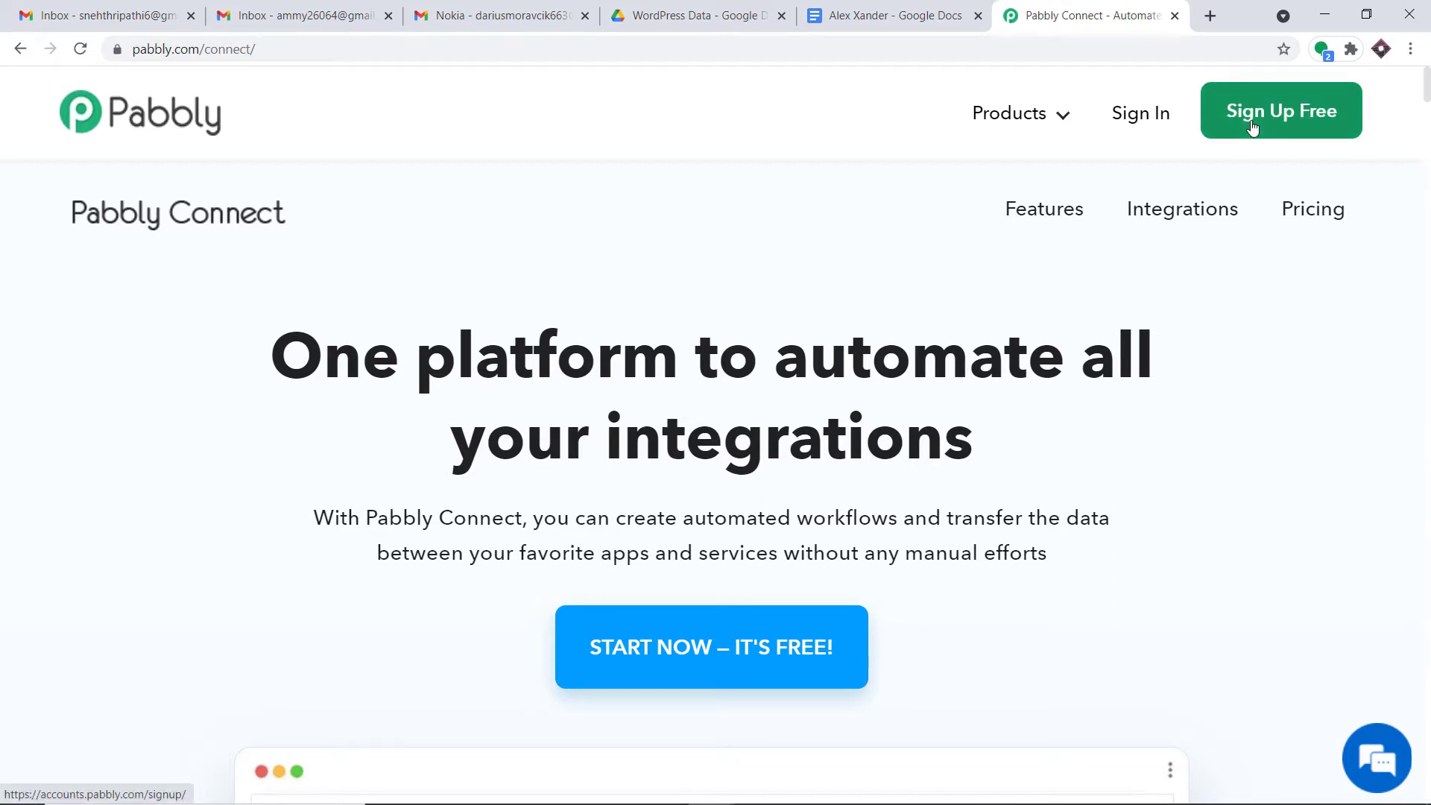
left_click(1136, 120)
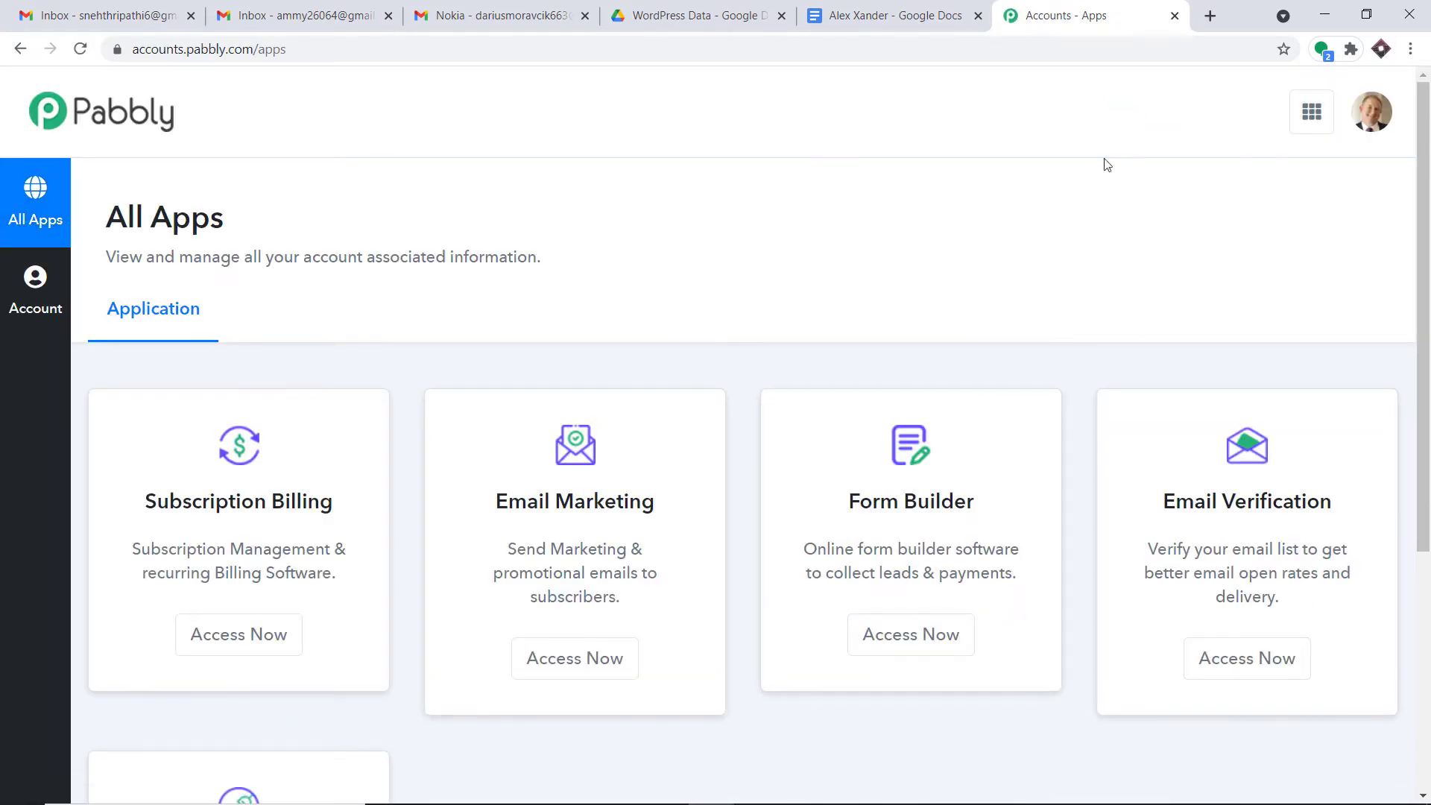
scroll(1139, 295, "down", 5)
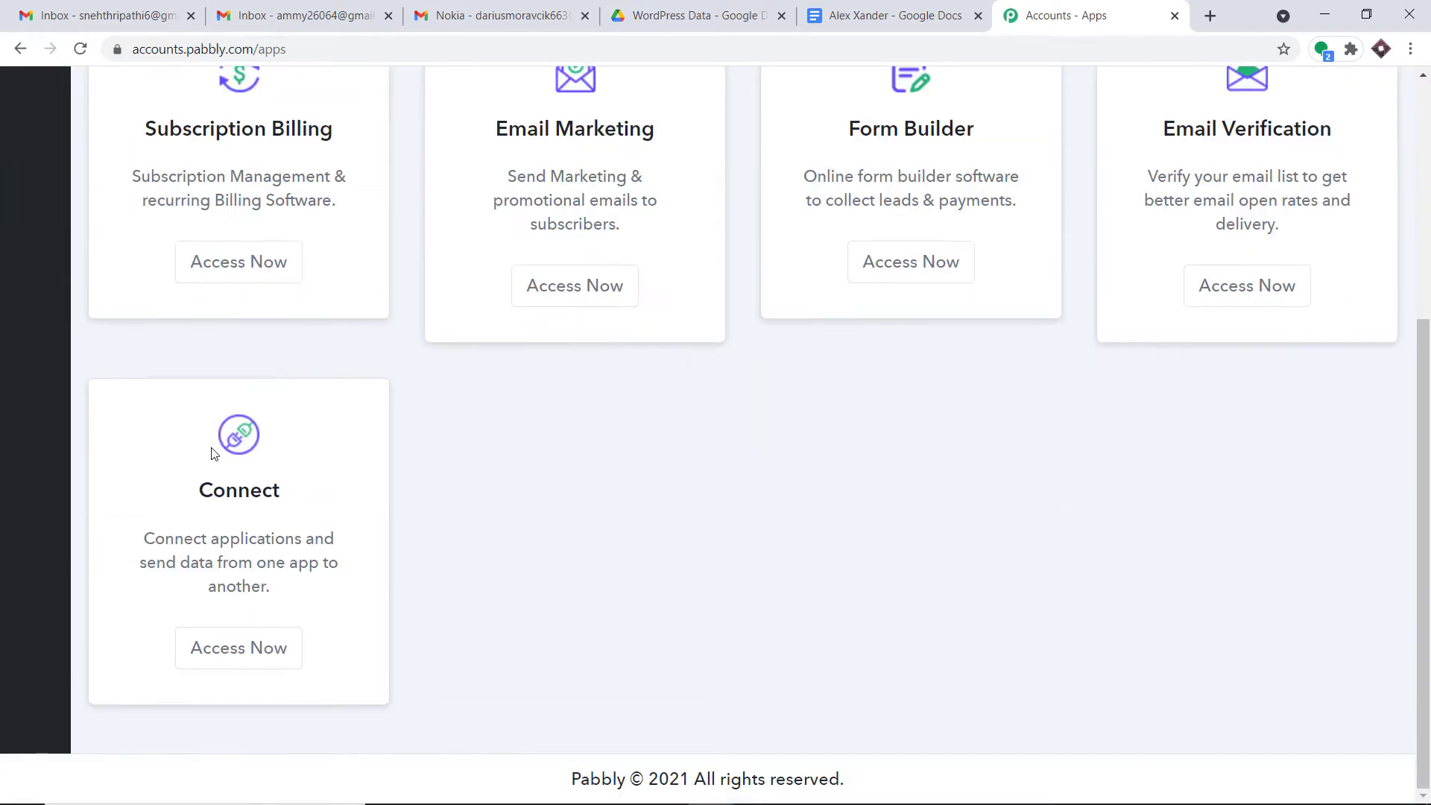
left_click(227, 661)
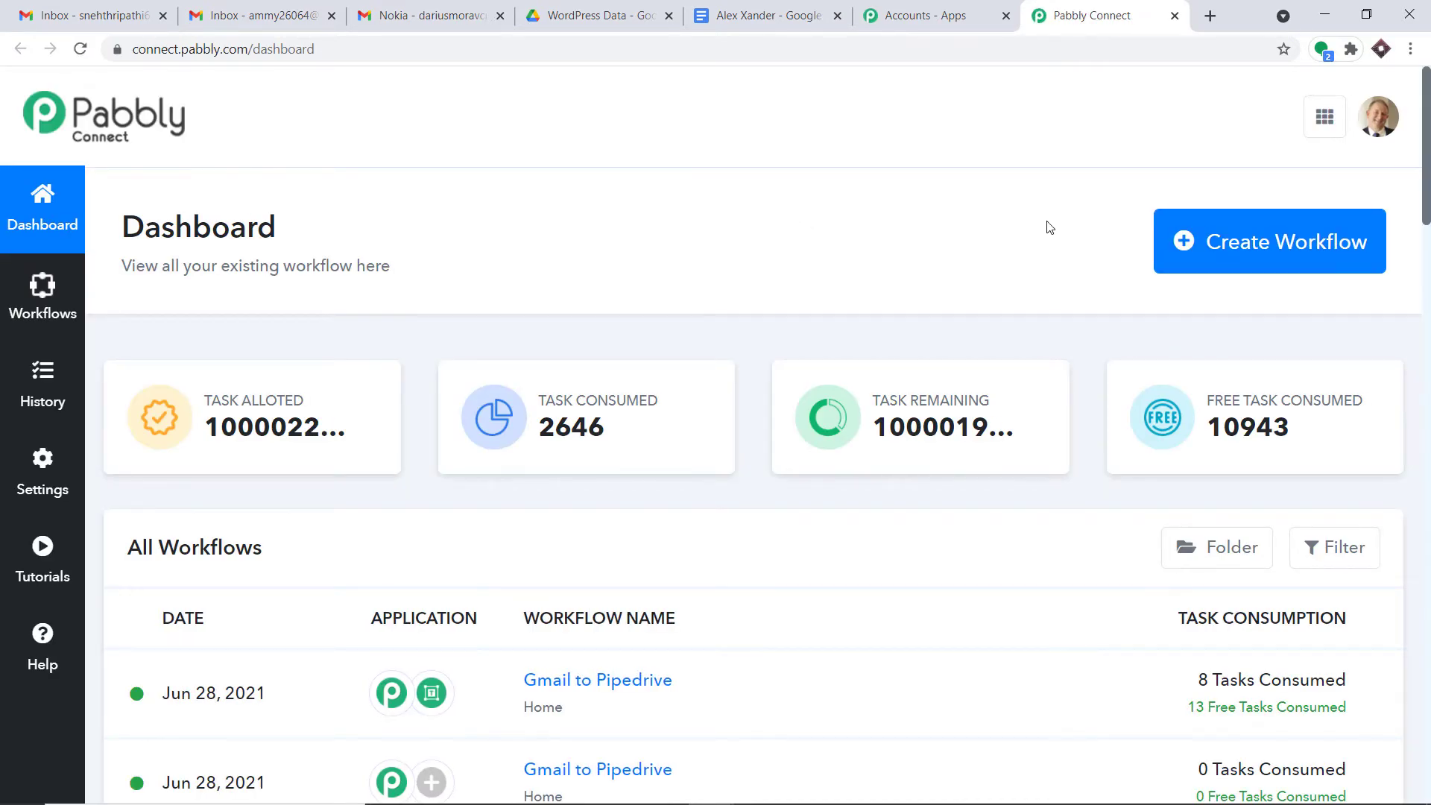
Create a workflow named 'Gmail to Google Docs' and collapse its trigger step
left_click(1216, 244)
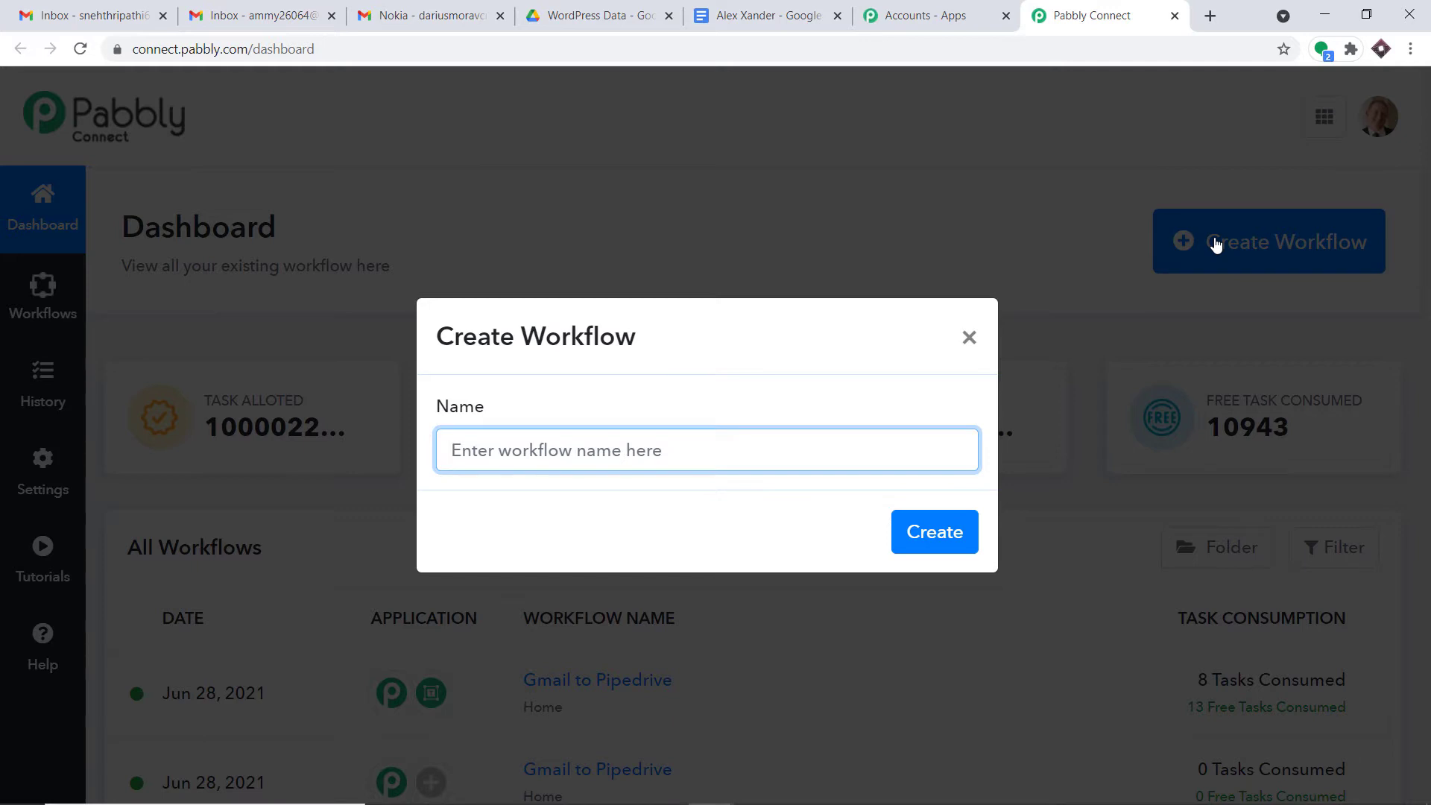
type("G")
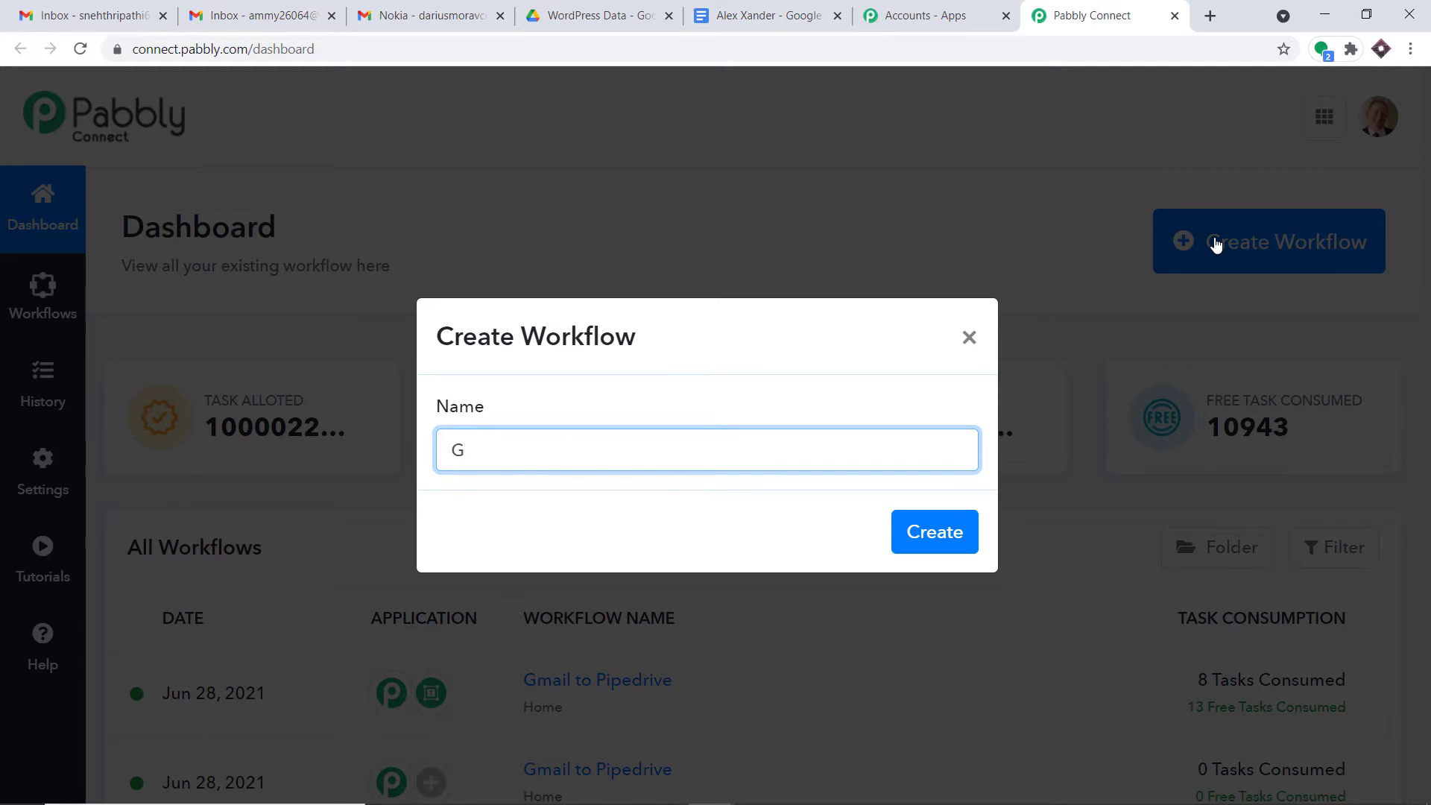
type("mail to Google Docs")
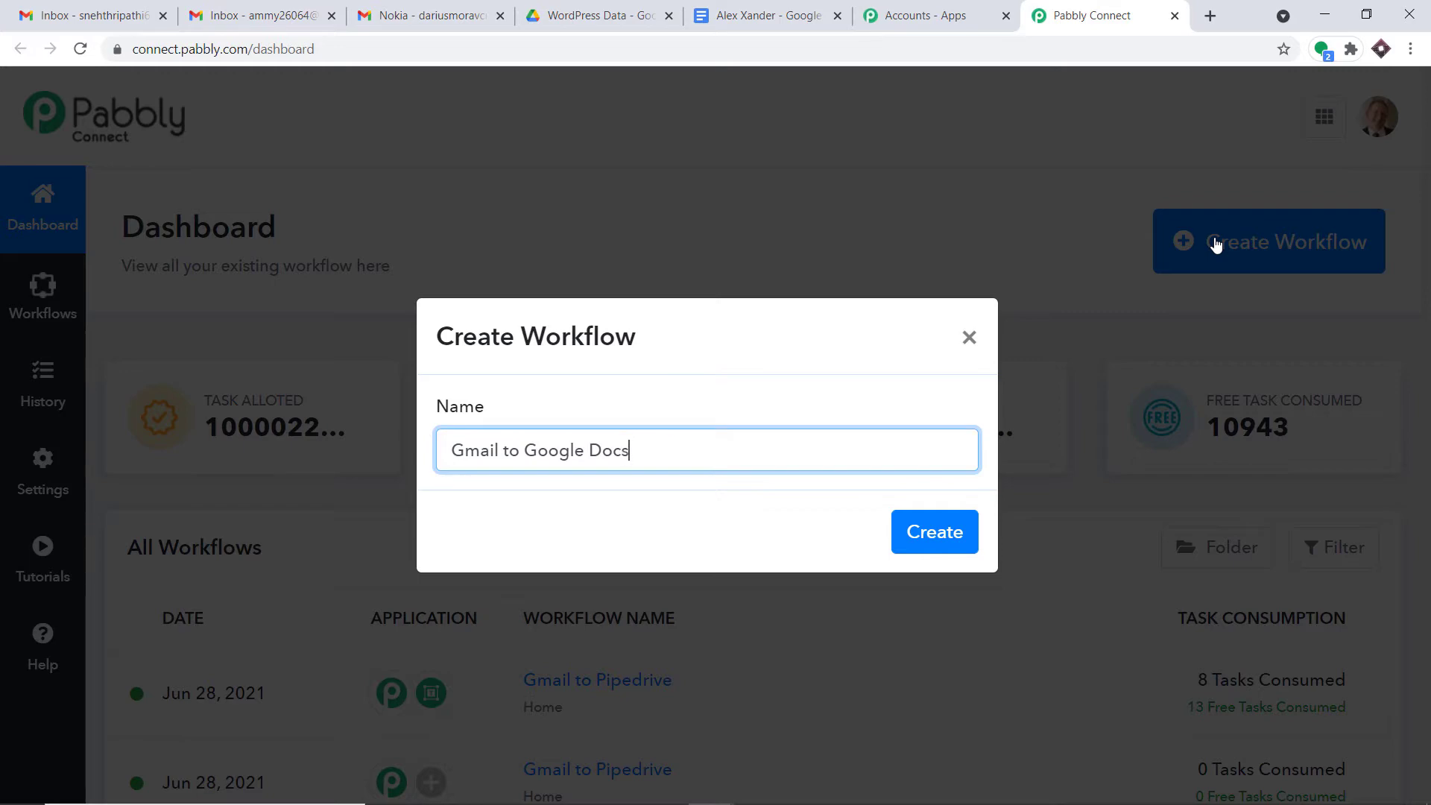
left_click(937, 536)
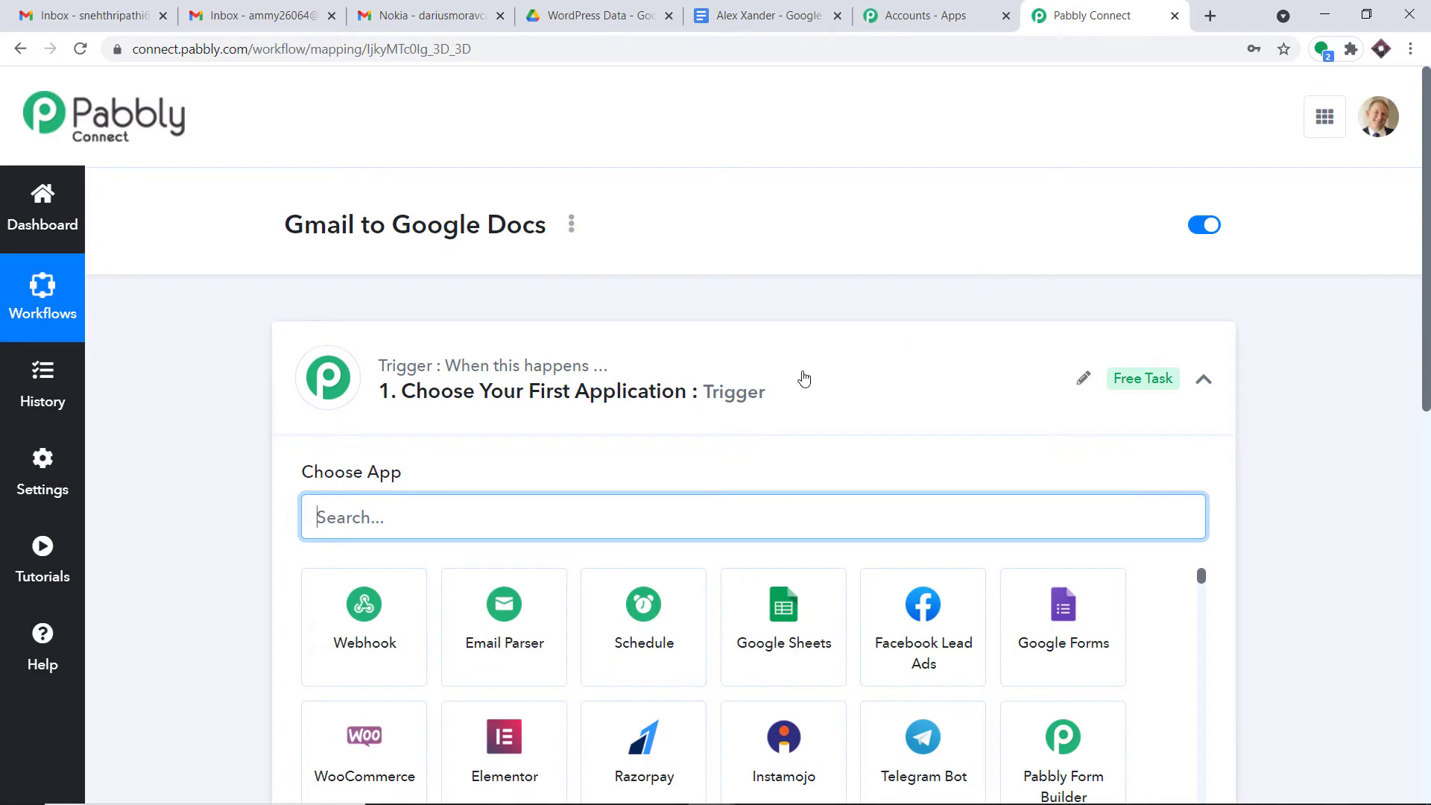
left_click(804, 379)
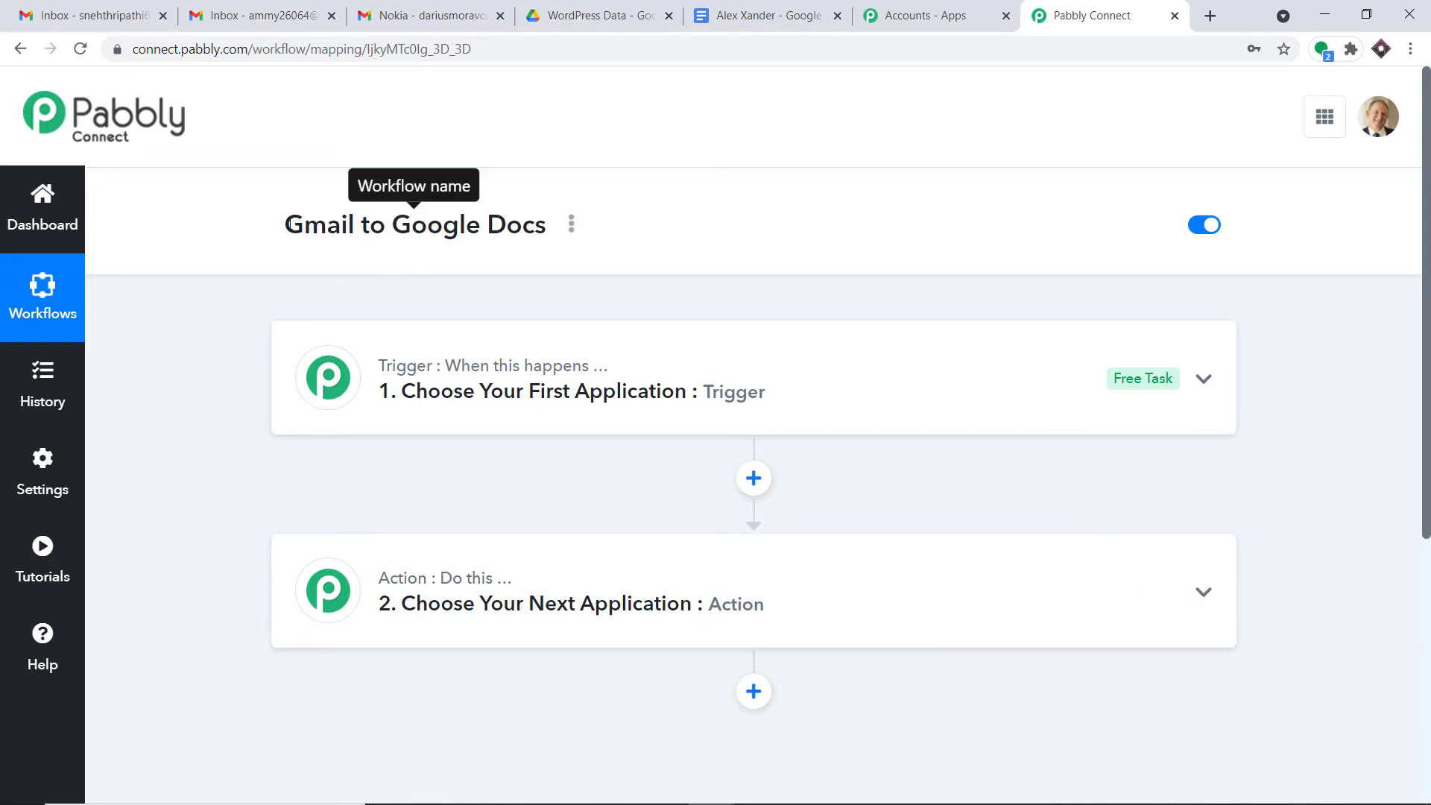
Search 'em' in the trigger's app list and pick Email Parser as the trigger app
left_click_drag(287, 223, 554, 220)
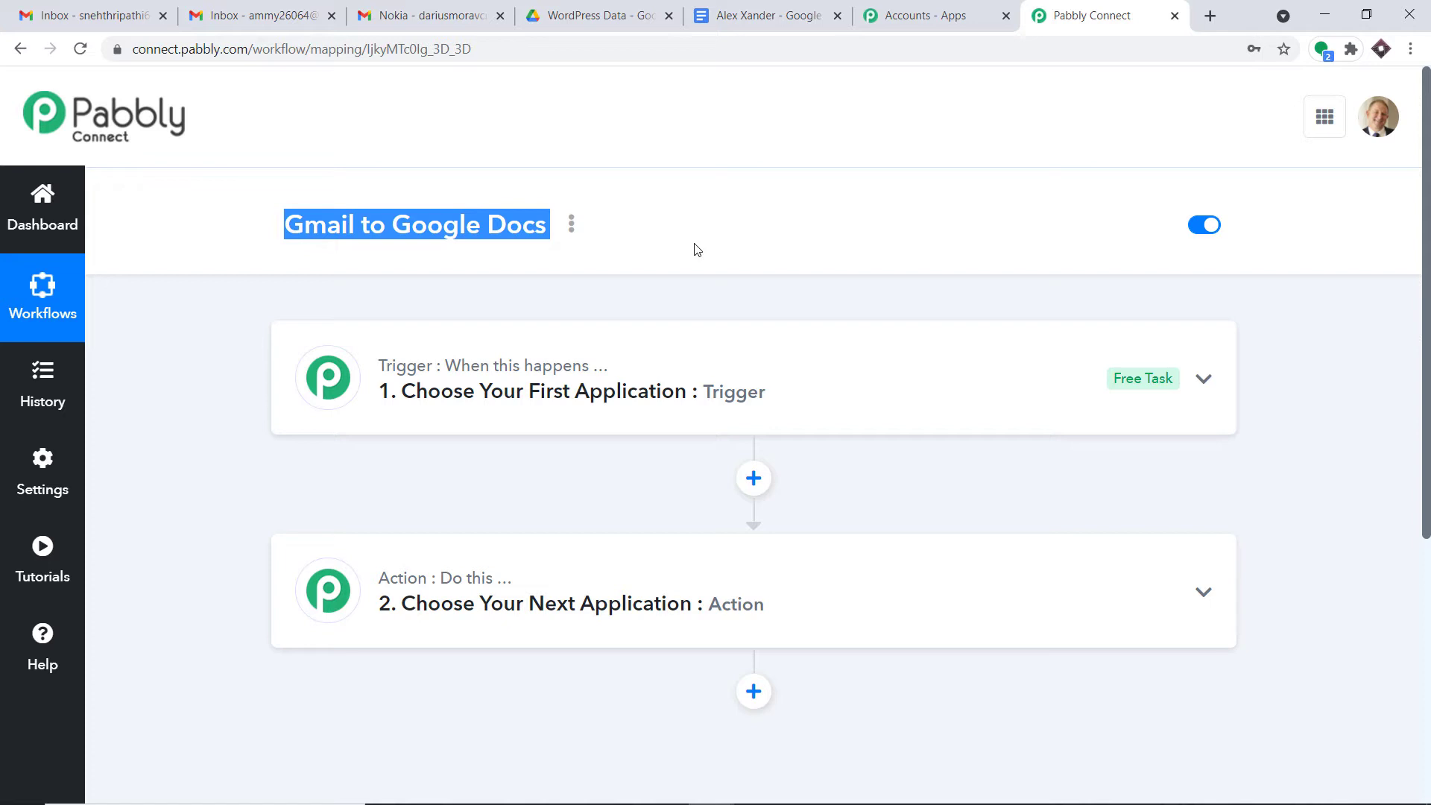
left_click(770, 377)
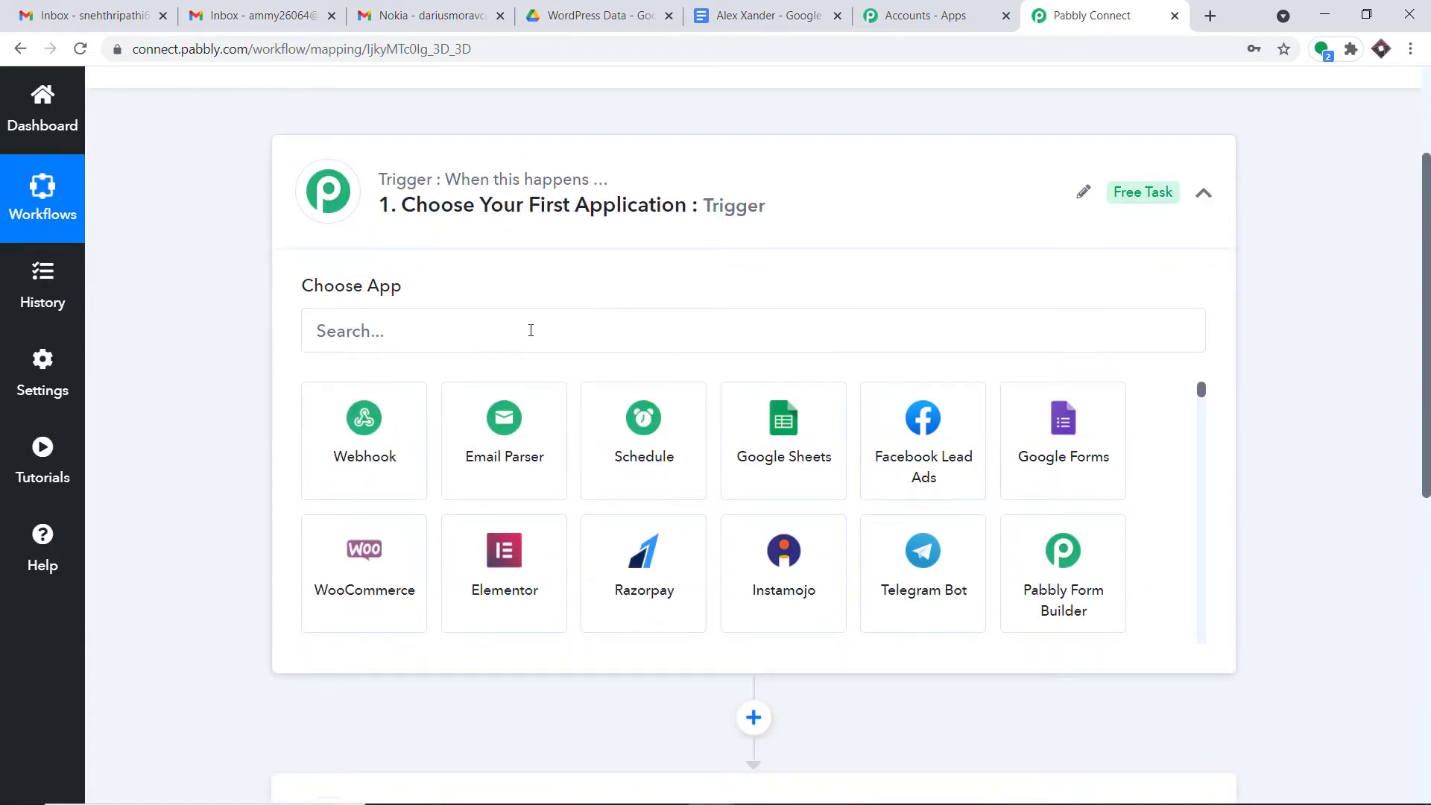
left_click(530, 330)
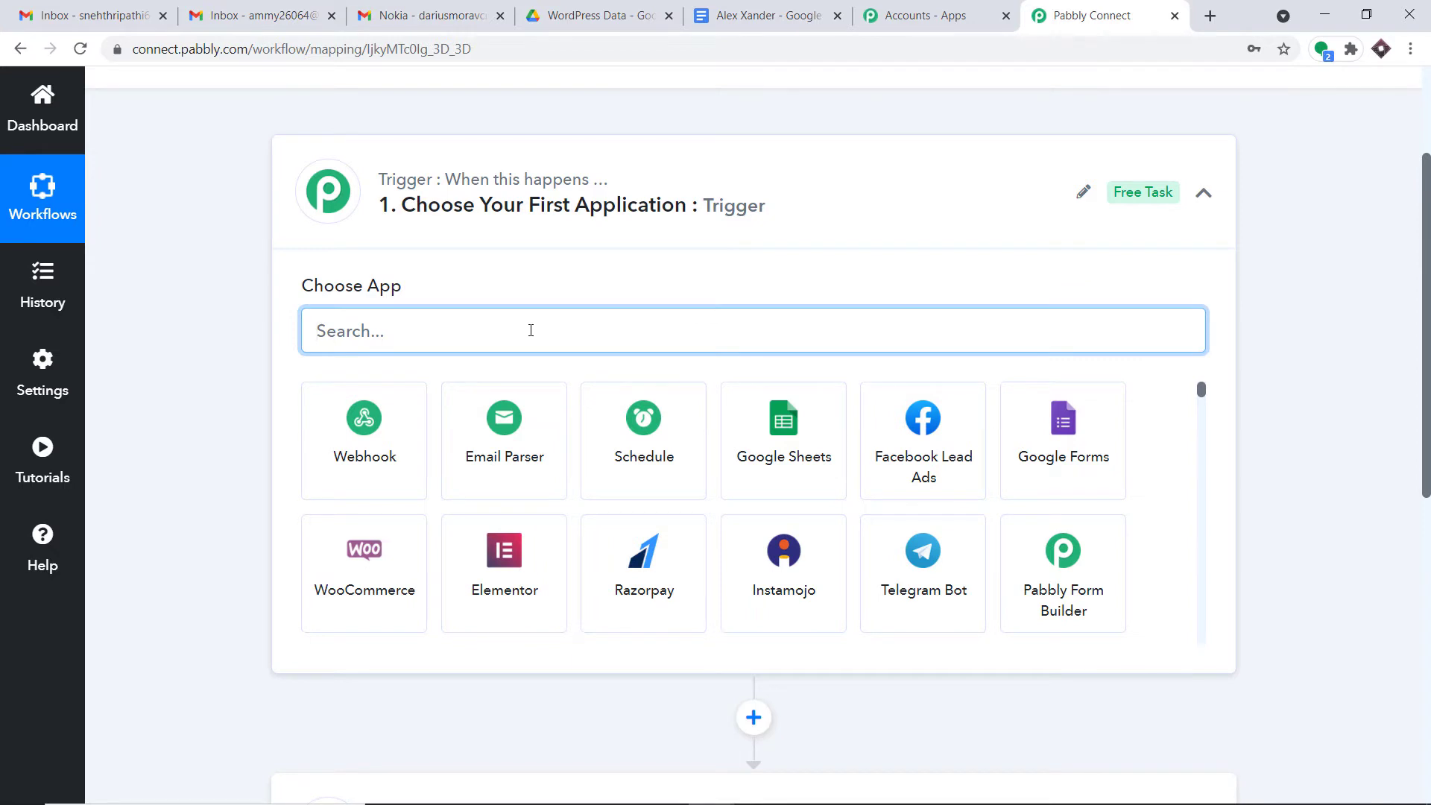
type("em")
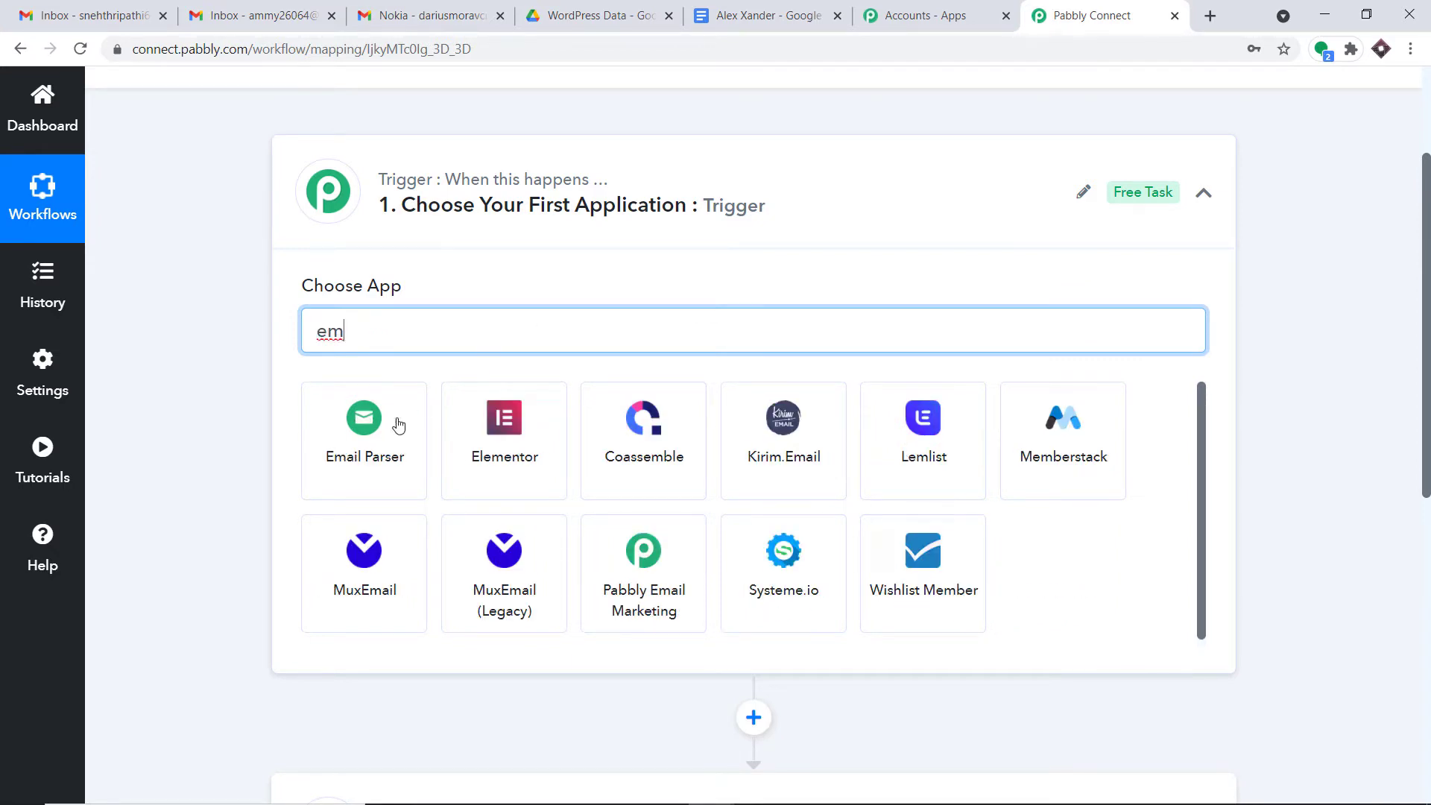
left_click(399, 425)
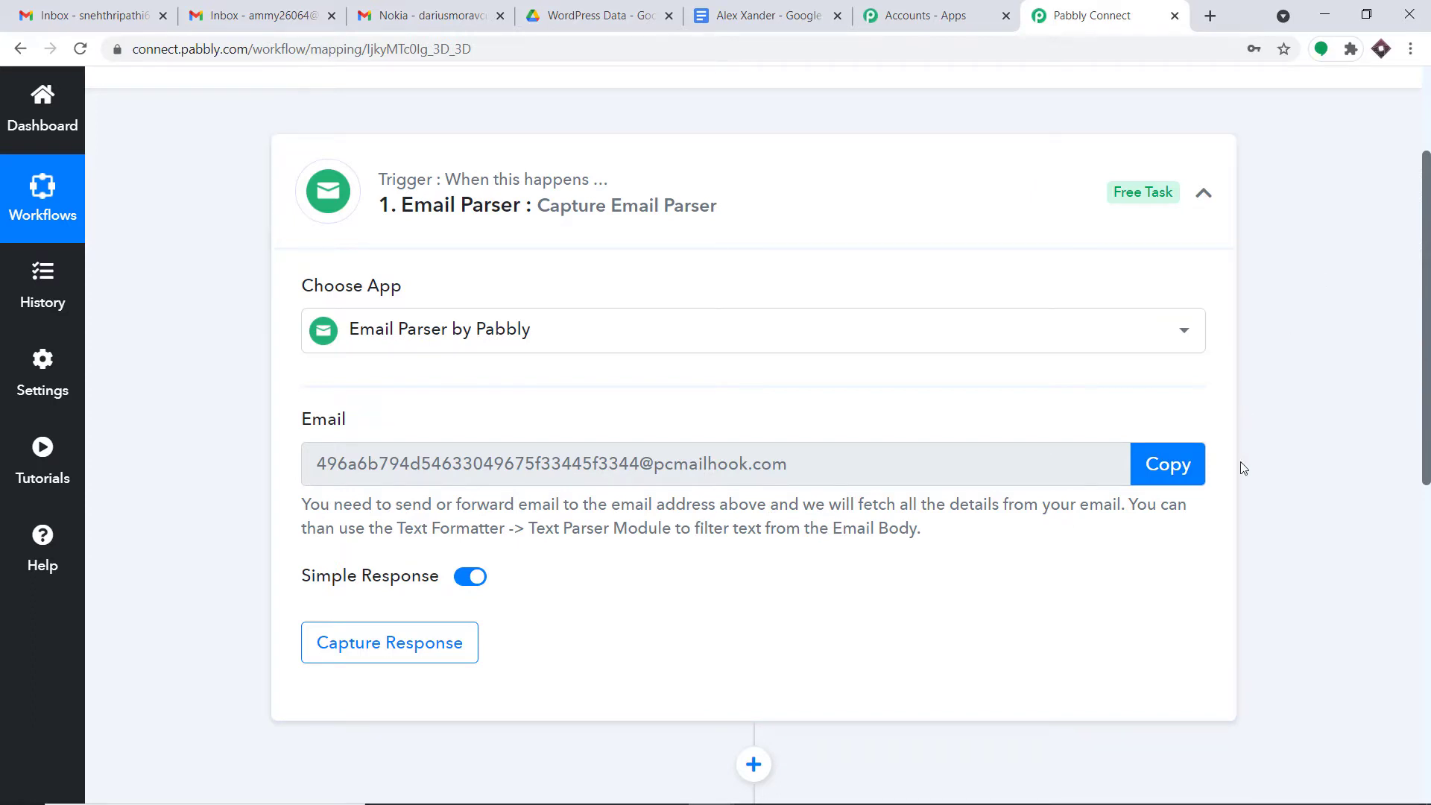
Return to the Gmail inbox and check which Google account is signed in
left_click(86, 16)
left_click(1391, 103)
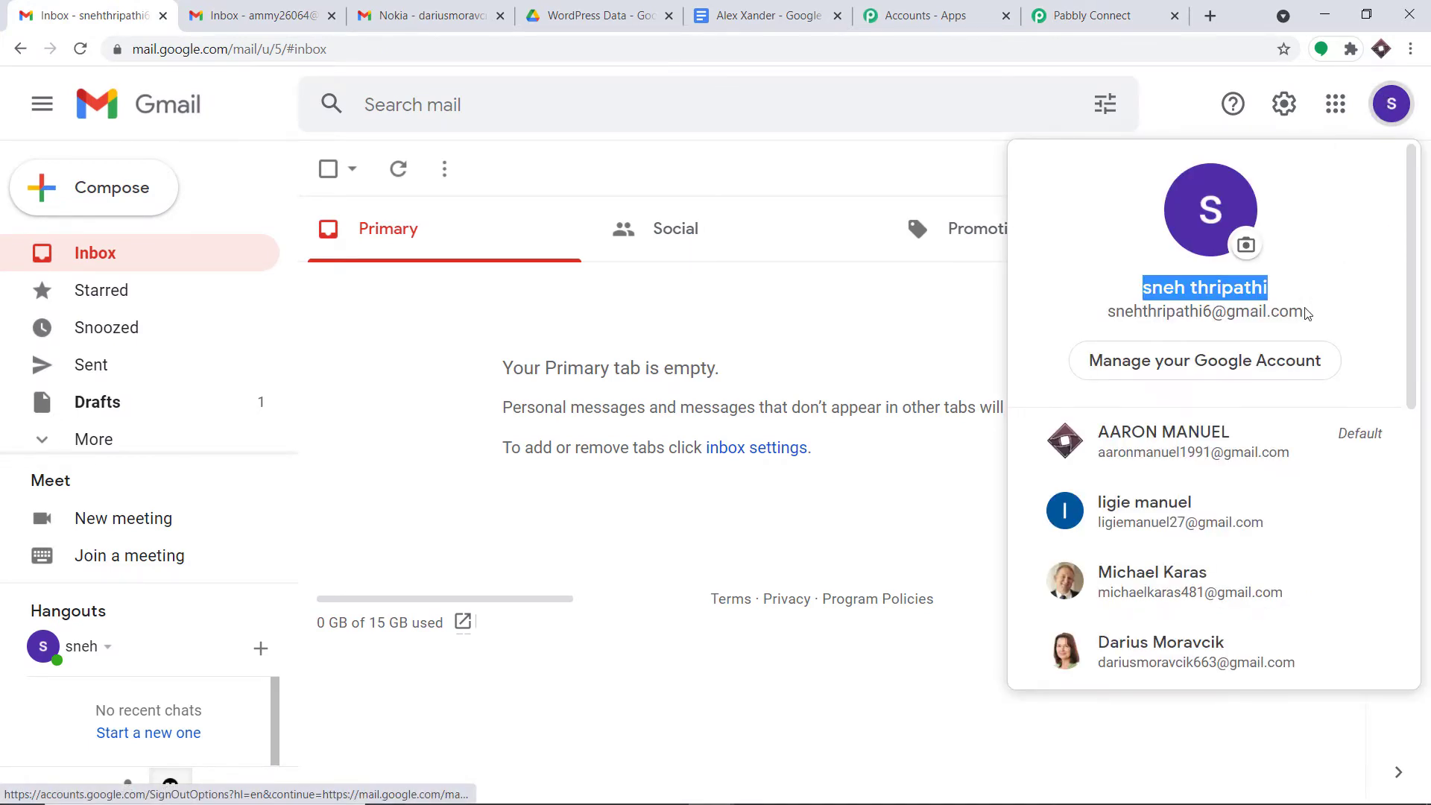
Draft a new email with subject 'Black' and body 'Black is awesome', then return to Pabbly
left_click(86, 189)
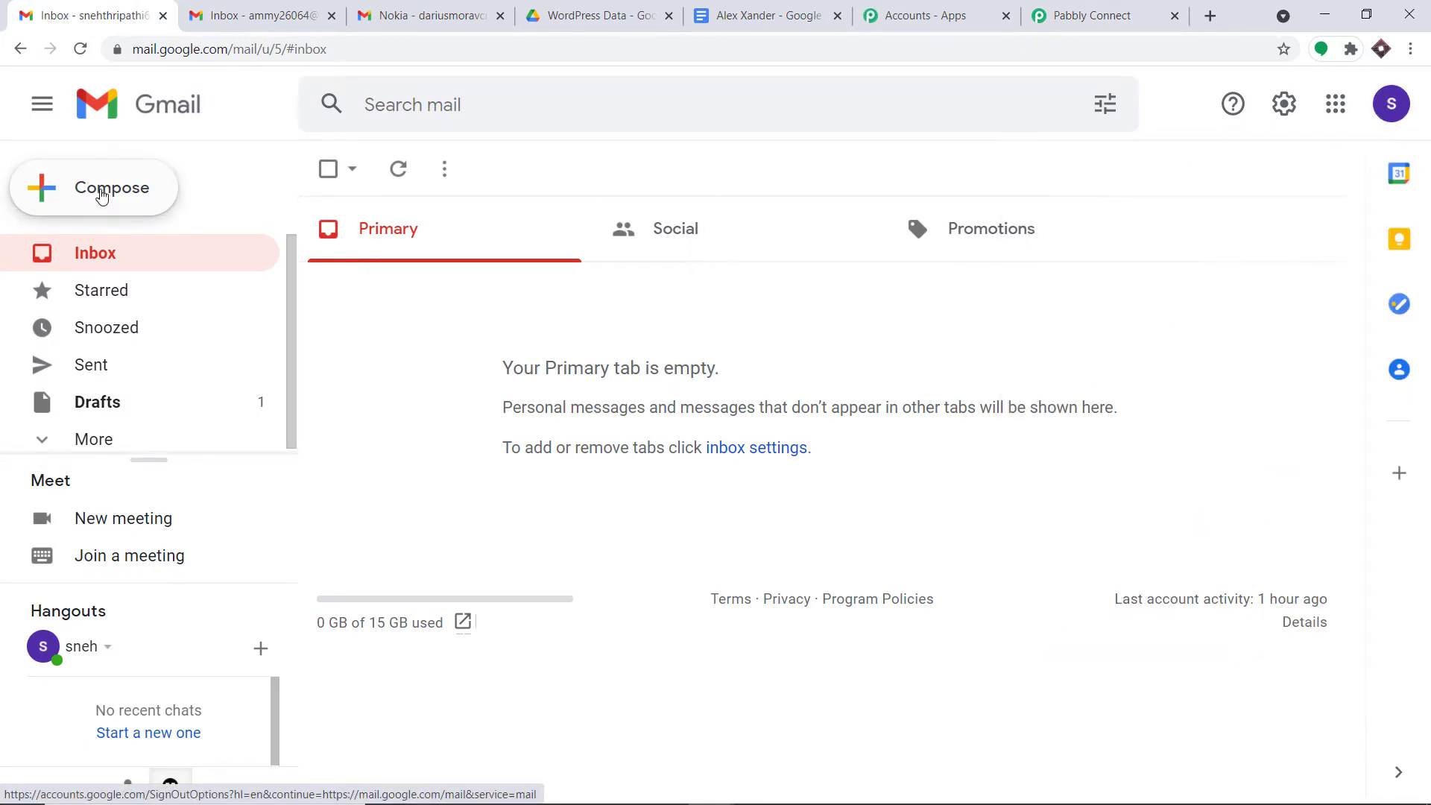
left_click(833, 366)
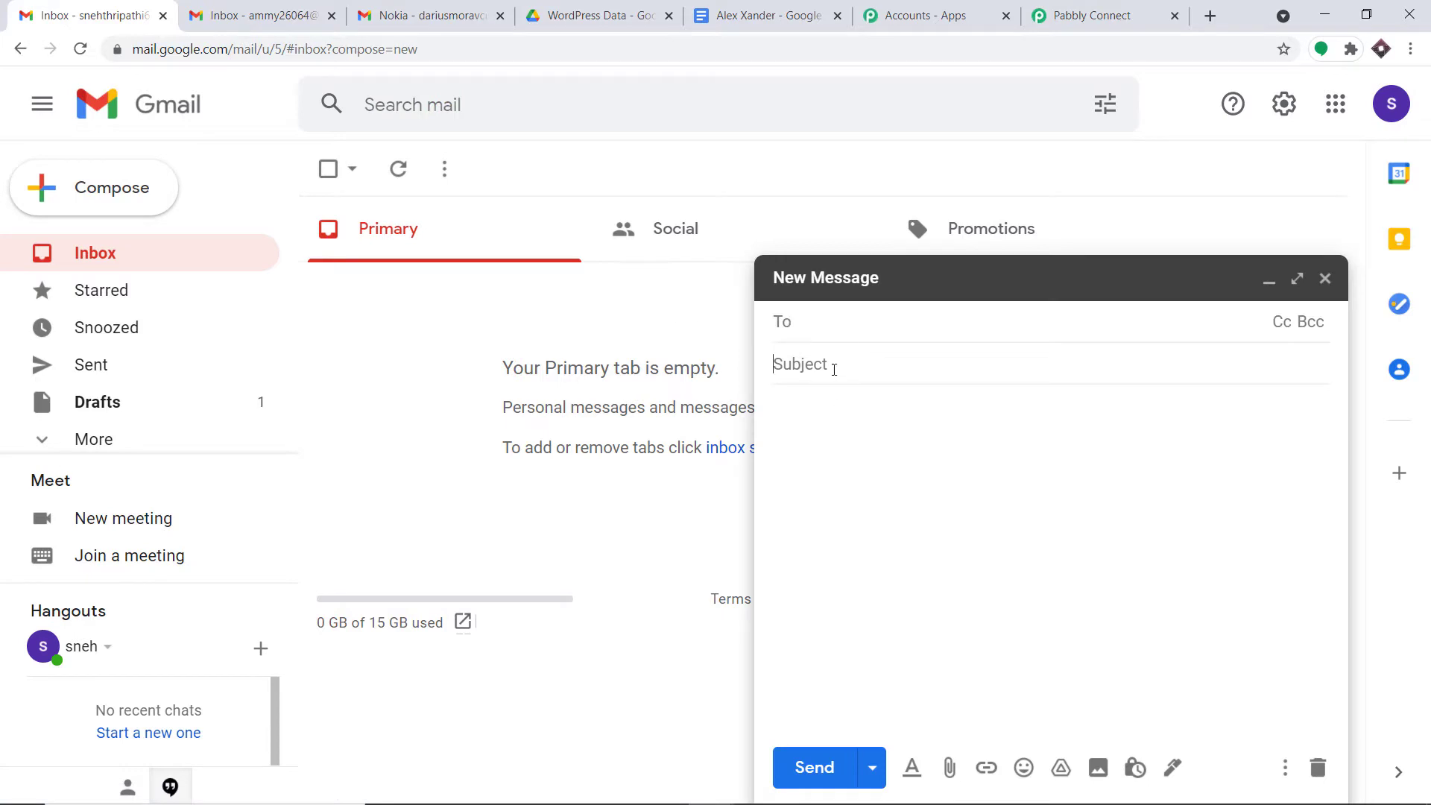
type("Black")
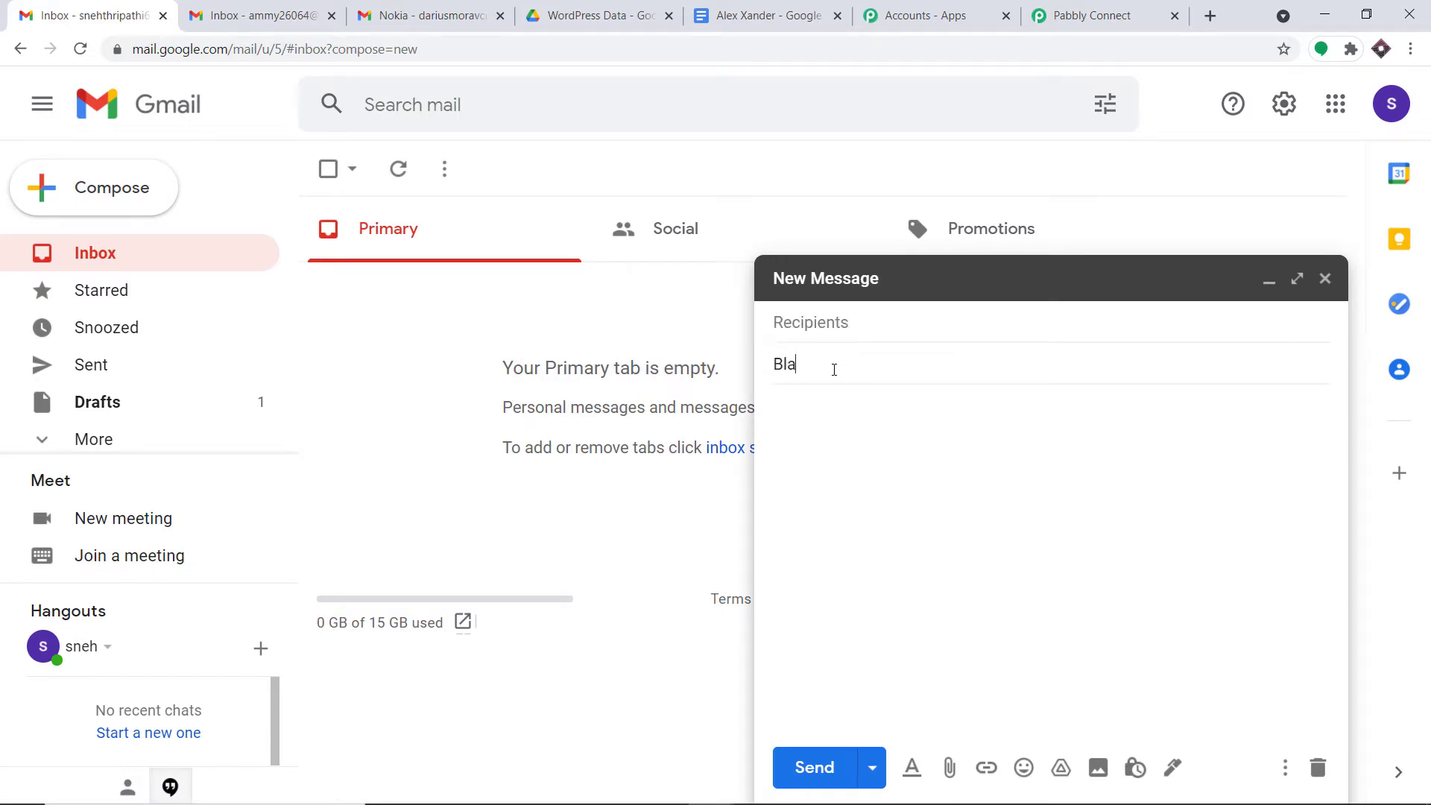
left_click(820, 422)
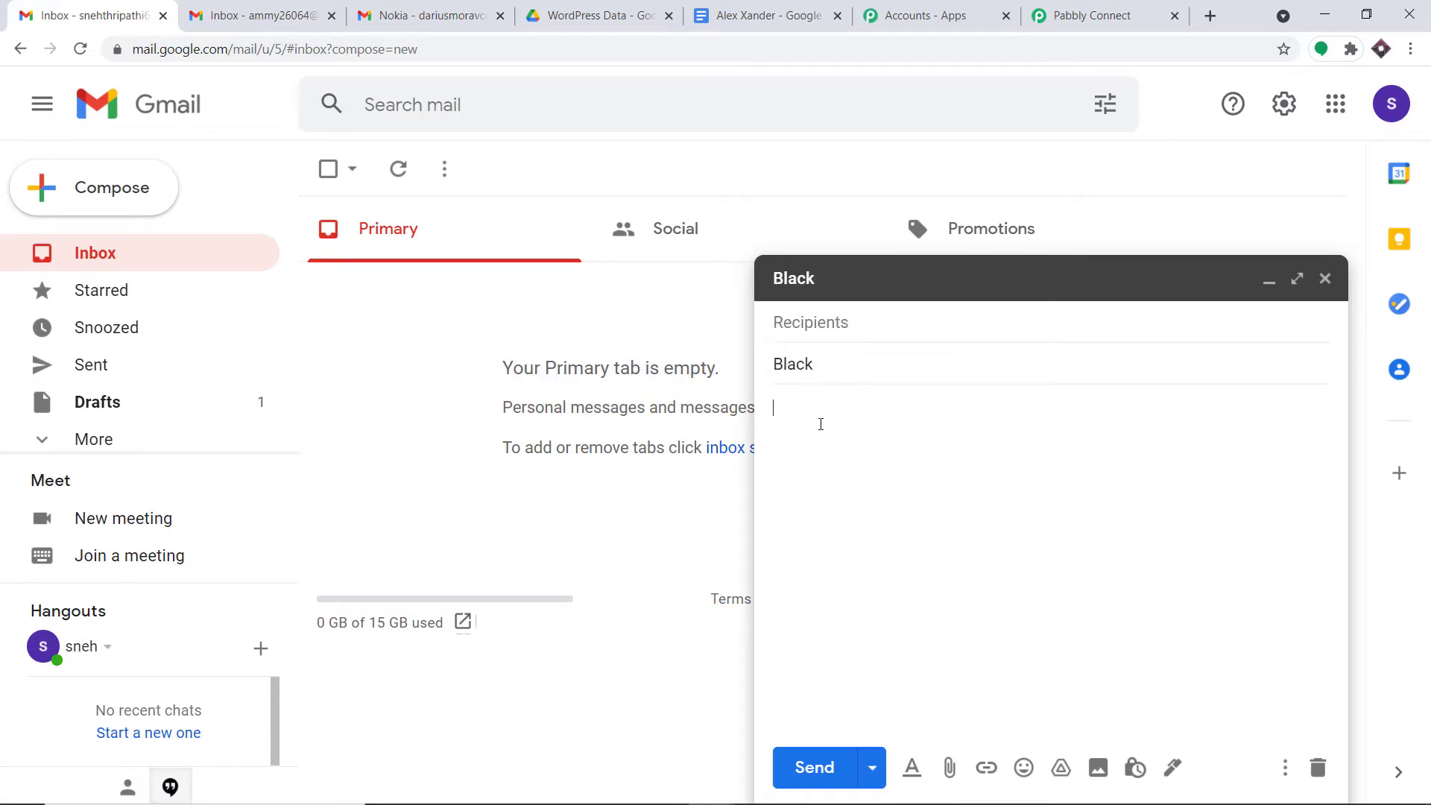
type("Black i")
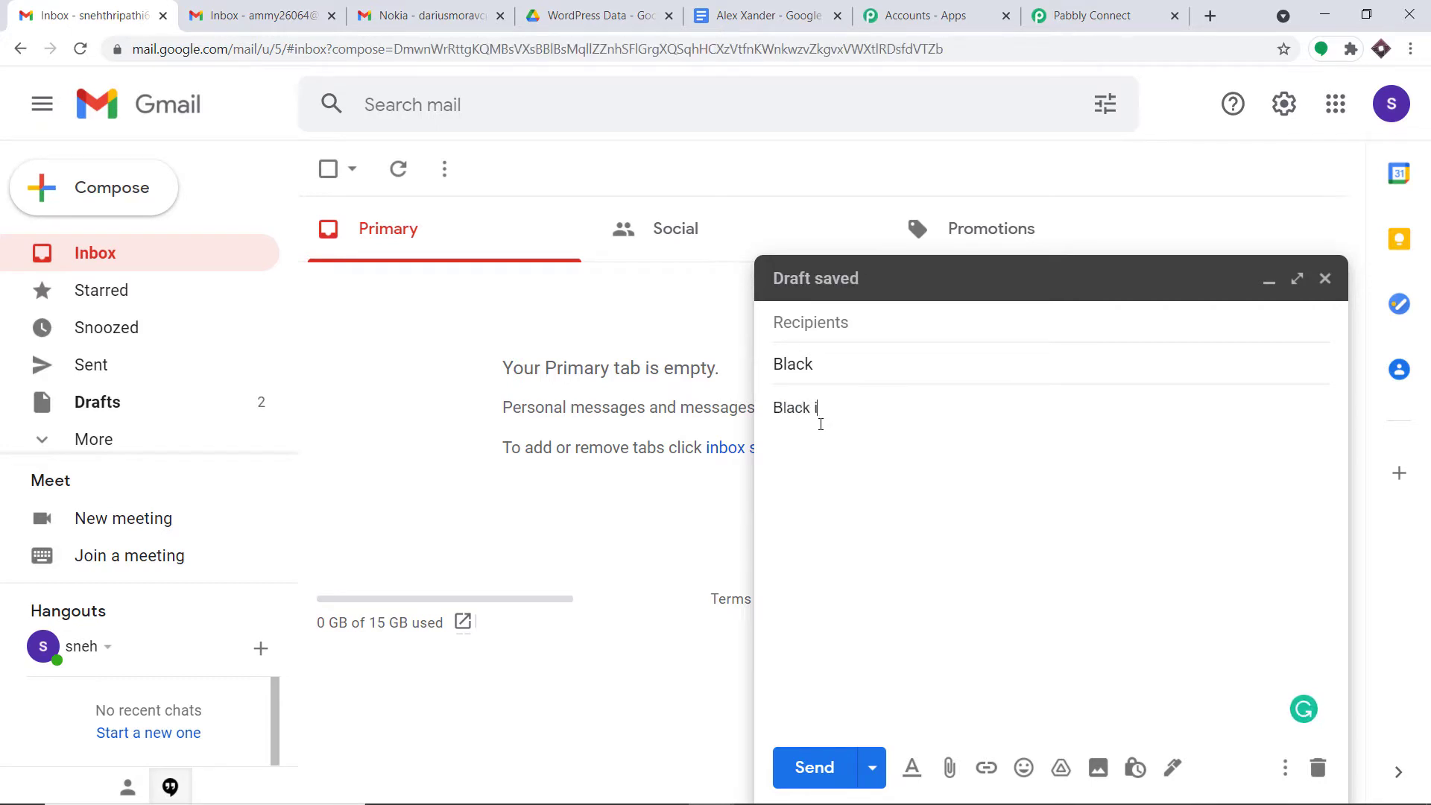
type("s awesome")
left_click(829, 322)
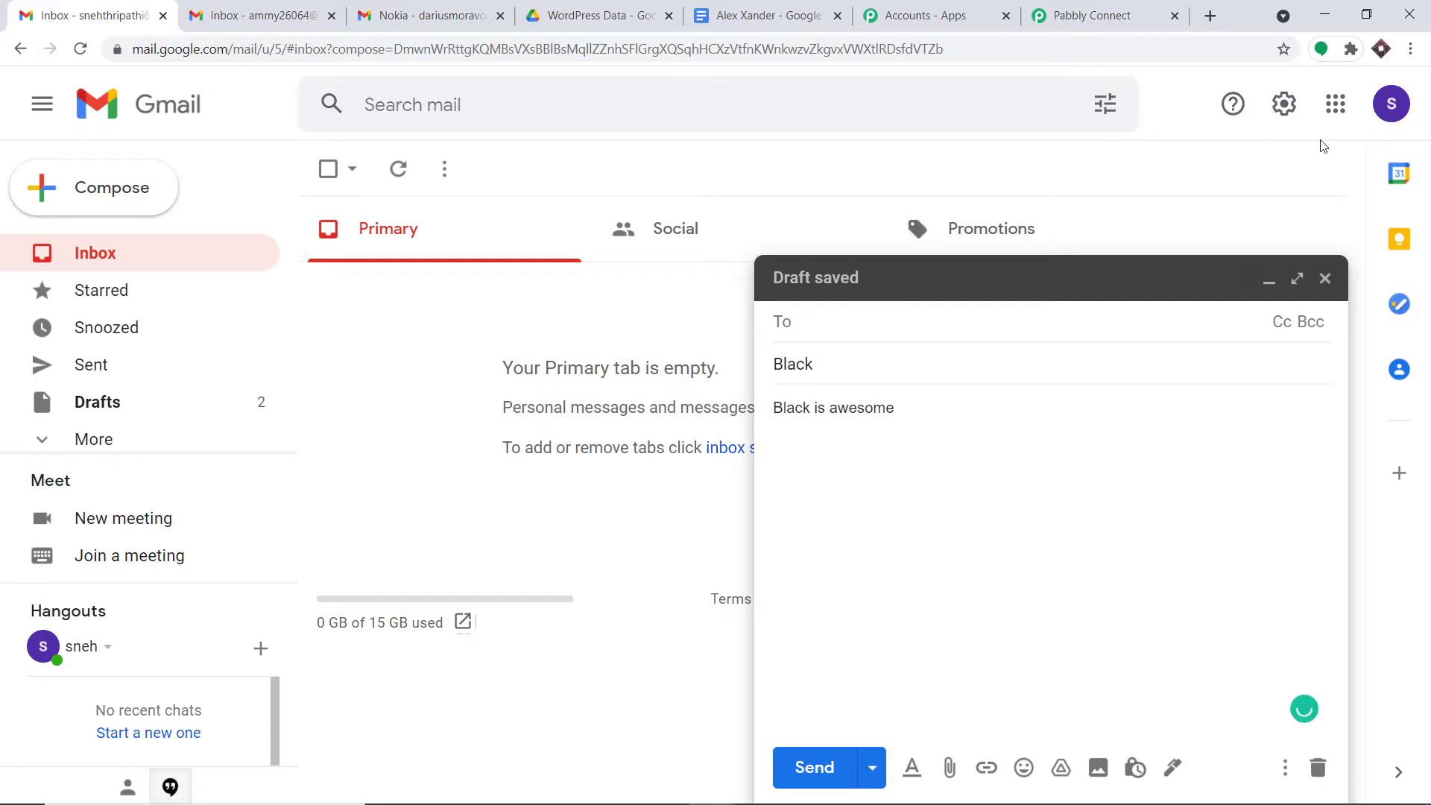
left_click(1106, 15)
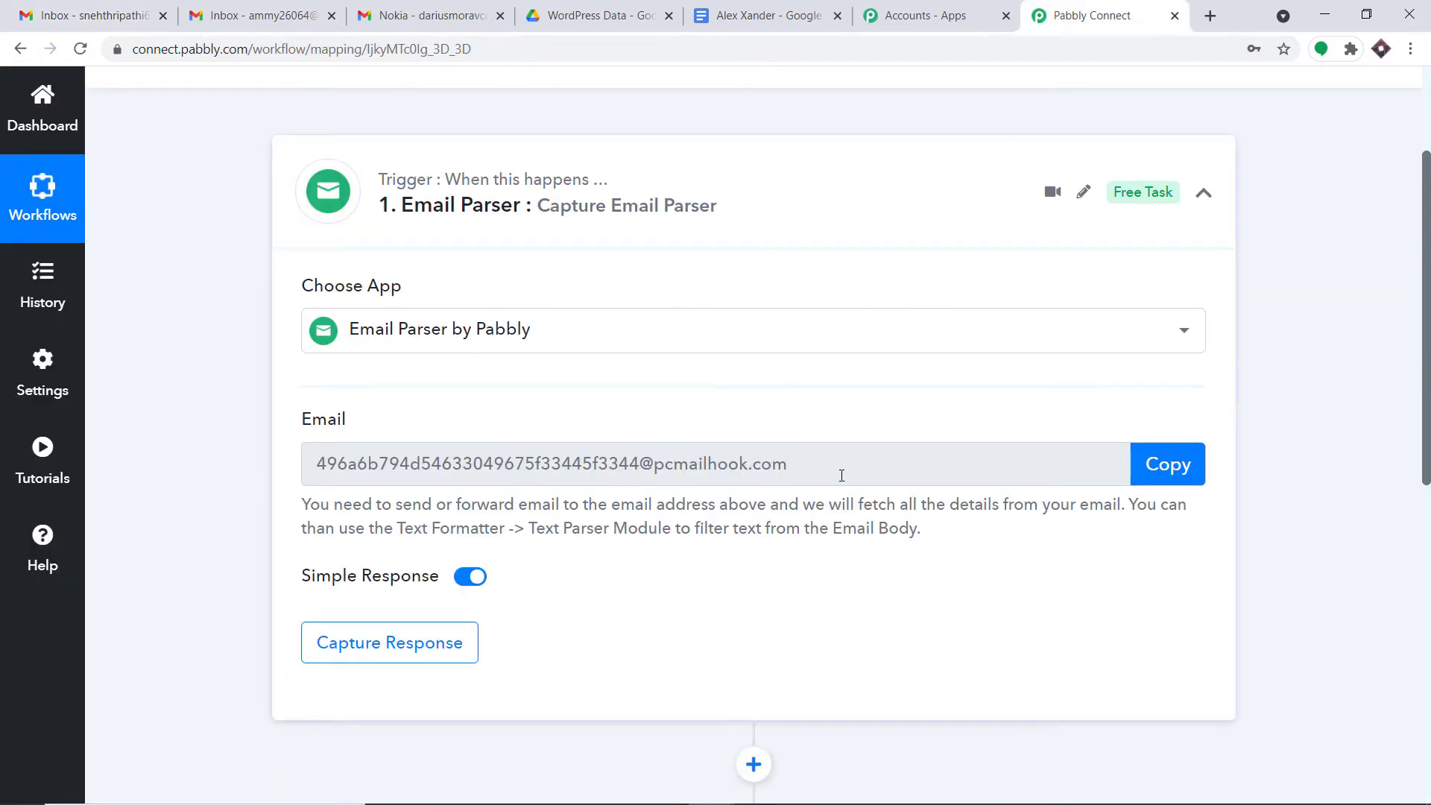
Copy the Email Parser capture address and paste it into the Black draft's To field
left_click_drag(841, 476, 316, 471)
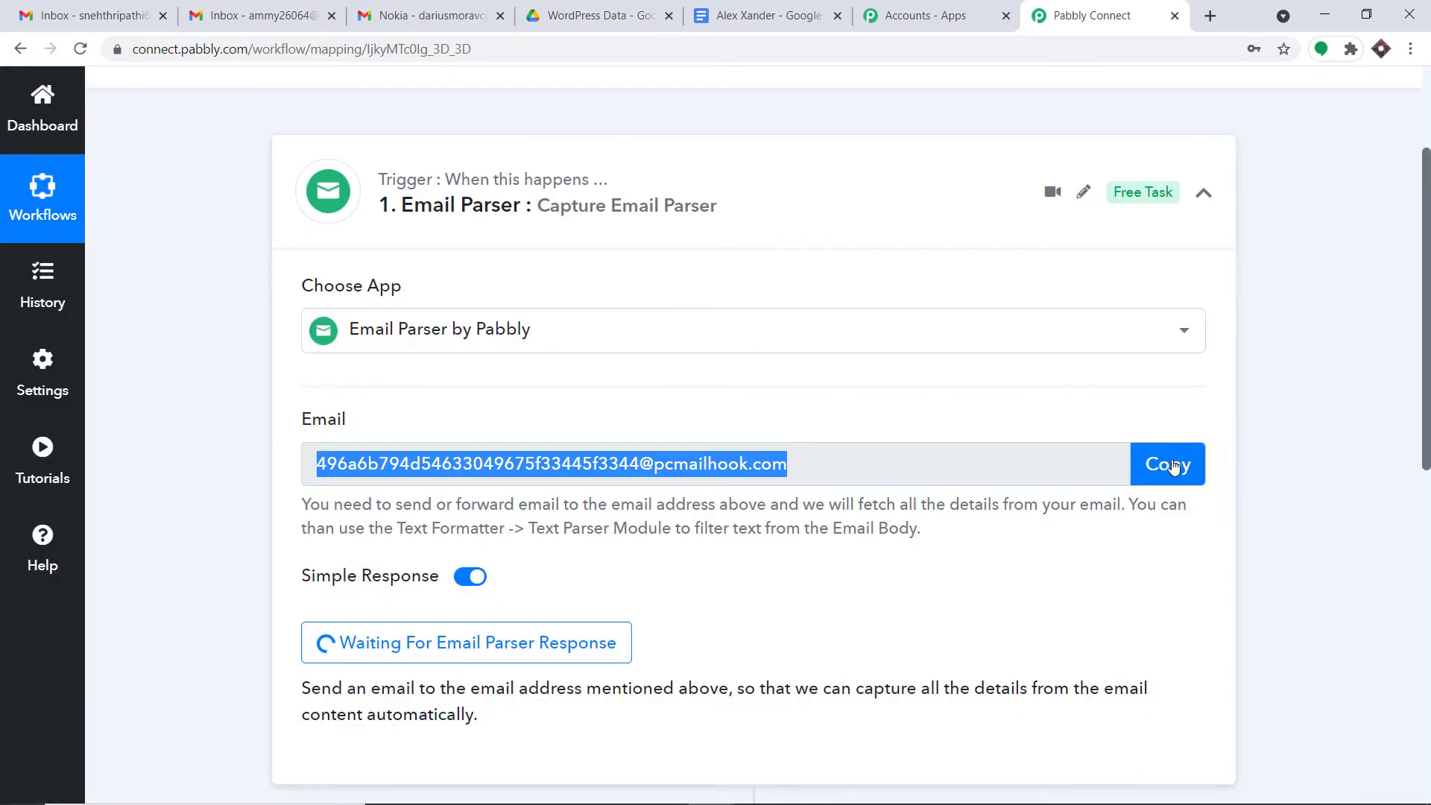
left_click(1178, 476)
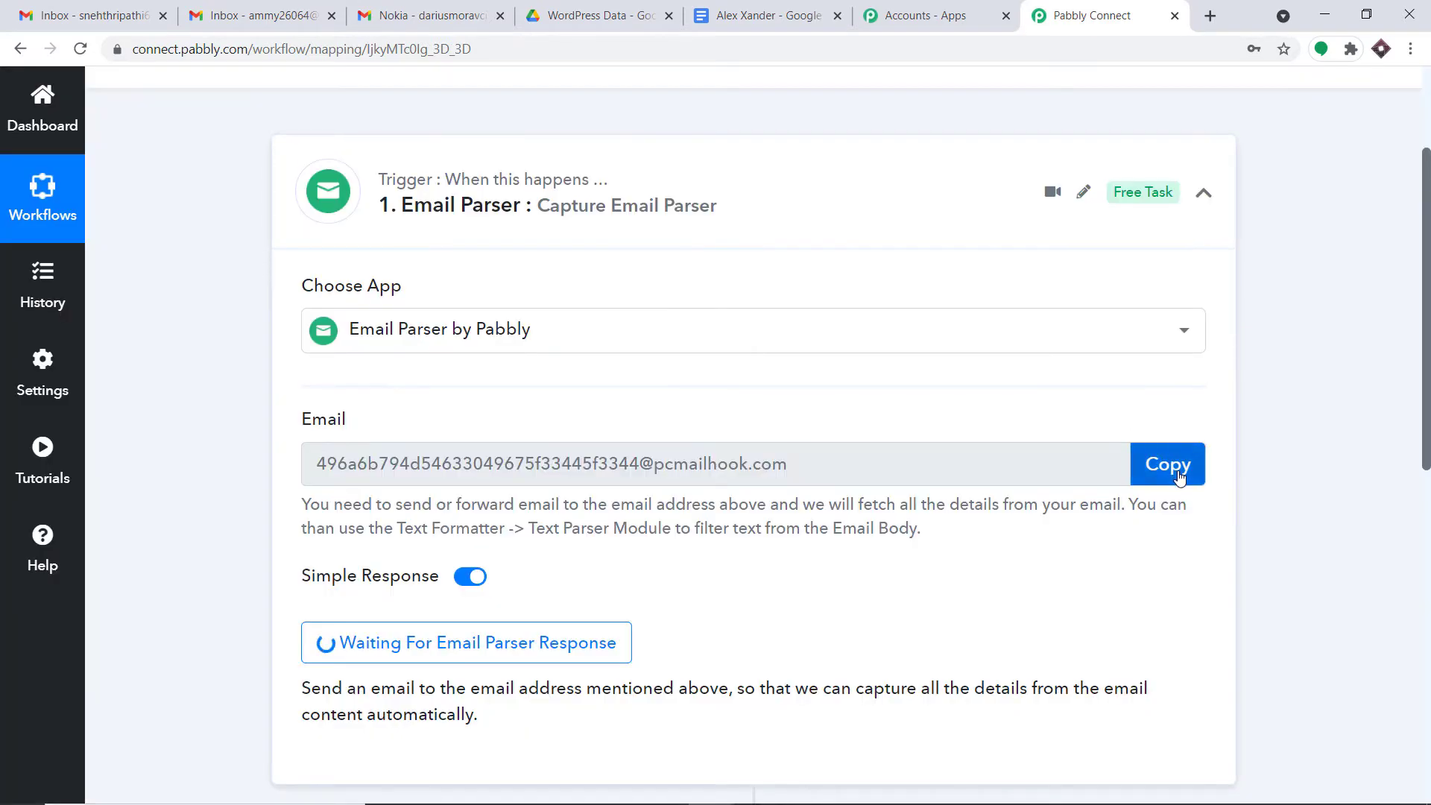
left_click(93, 15)
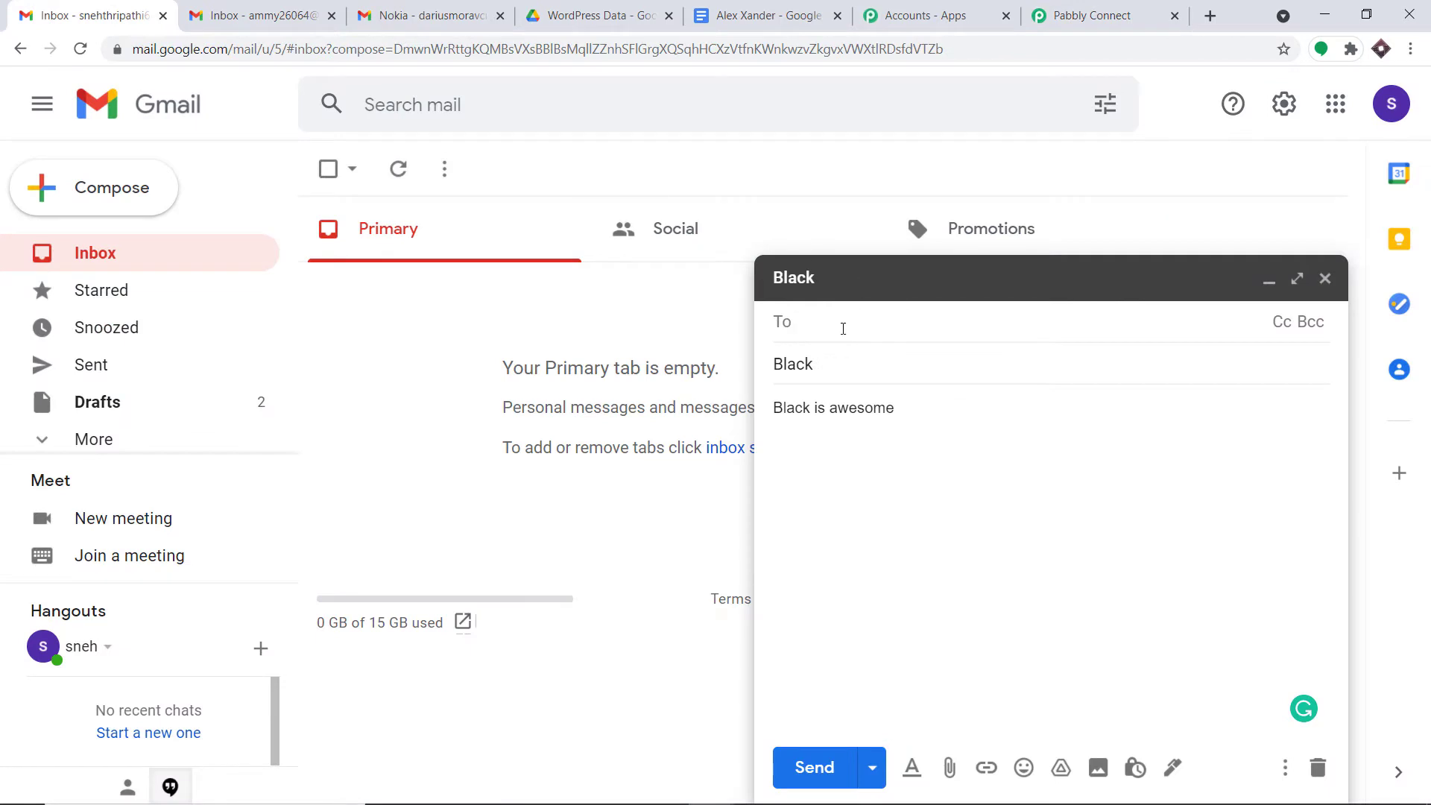
right_click(843, 328)
left_click(921, 479)
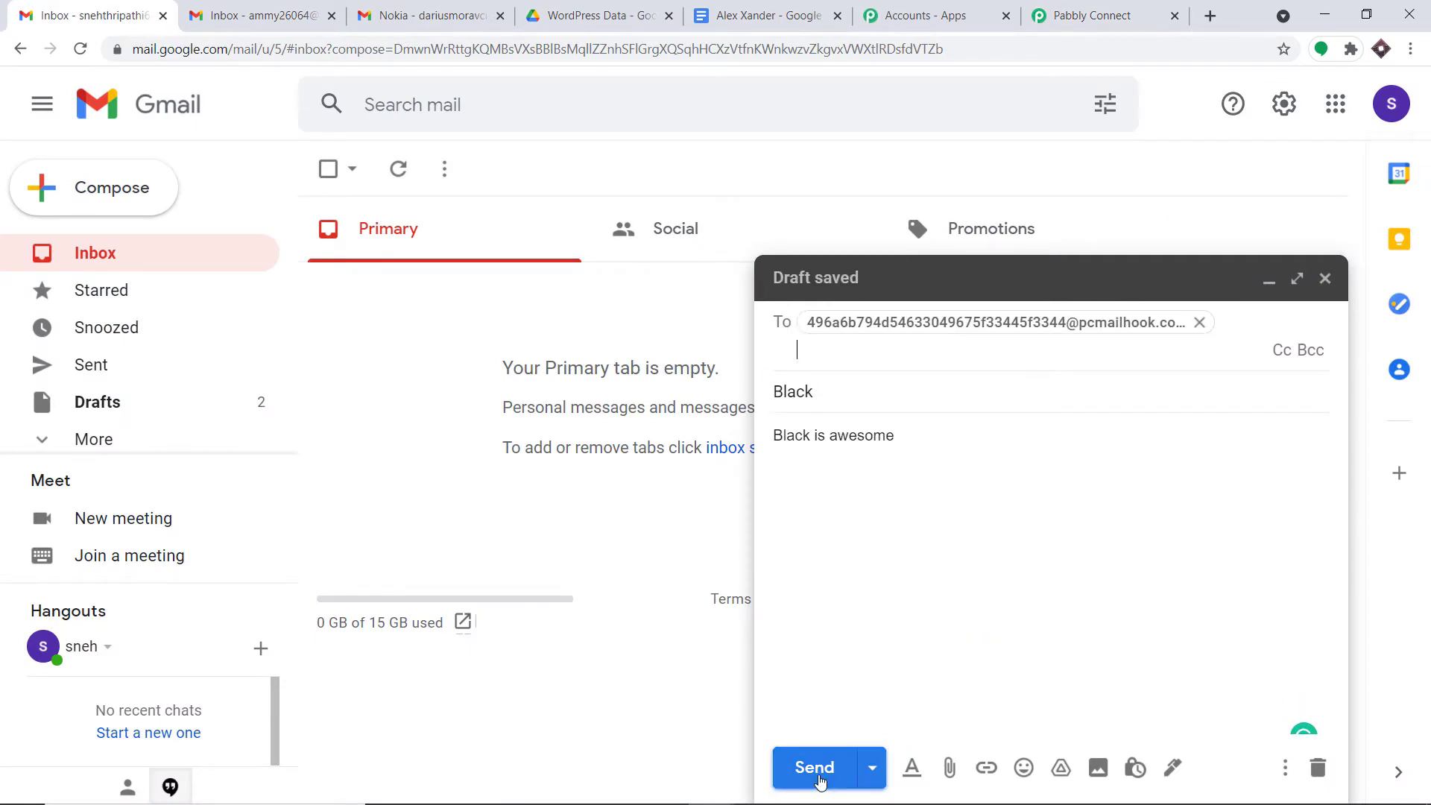
Send the Black email to the parser address and check the signed-in Google account
left_click(1088, 16)
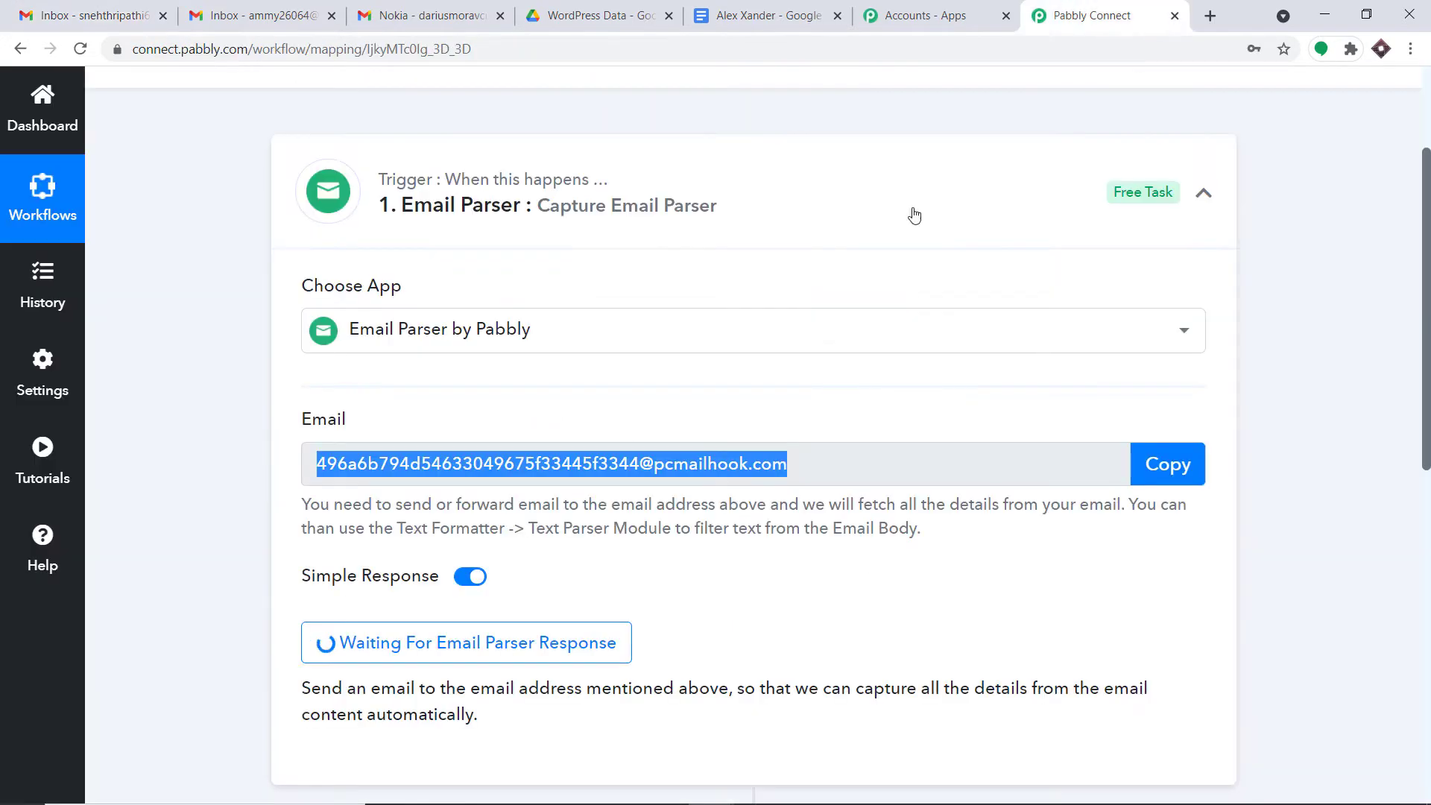
scroll(370, 391, "down", 3)
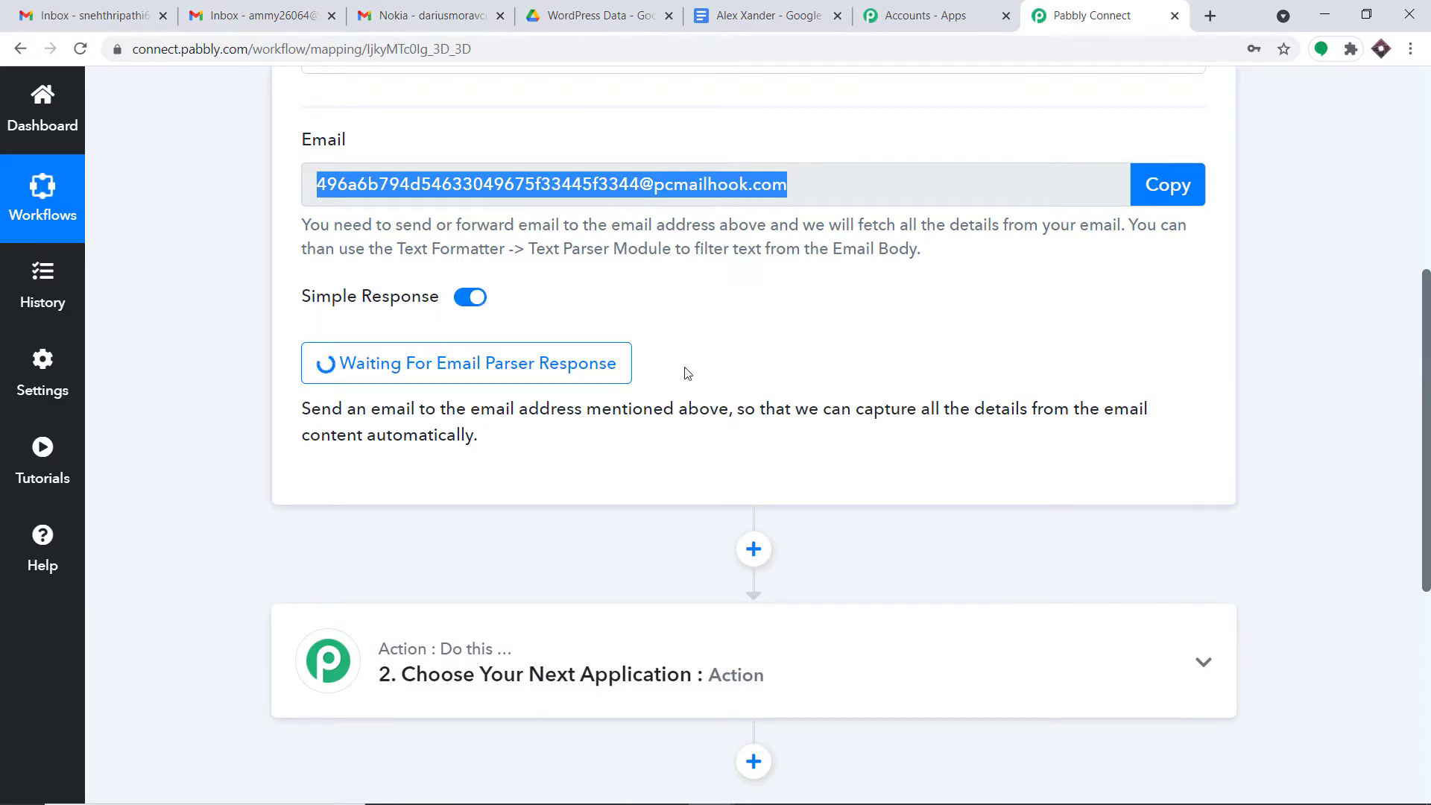
left_click(143, 7)
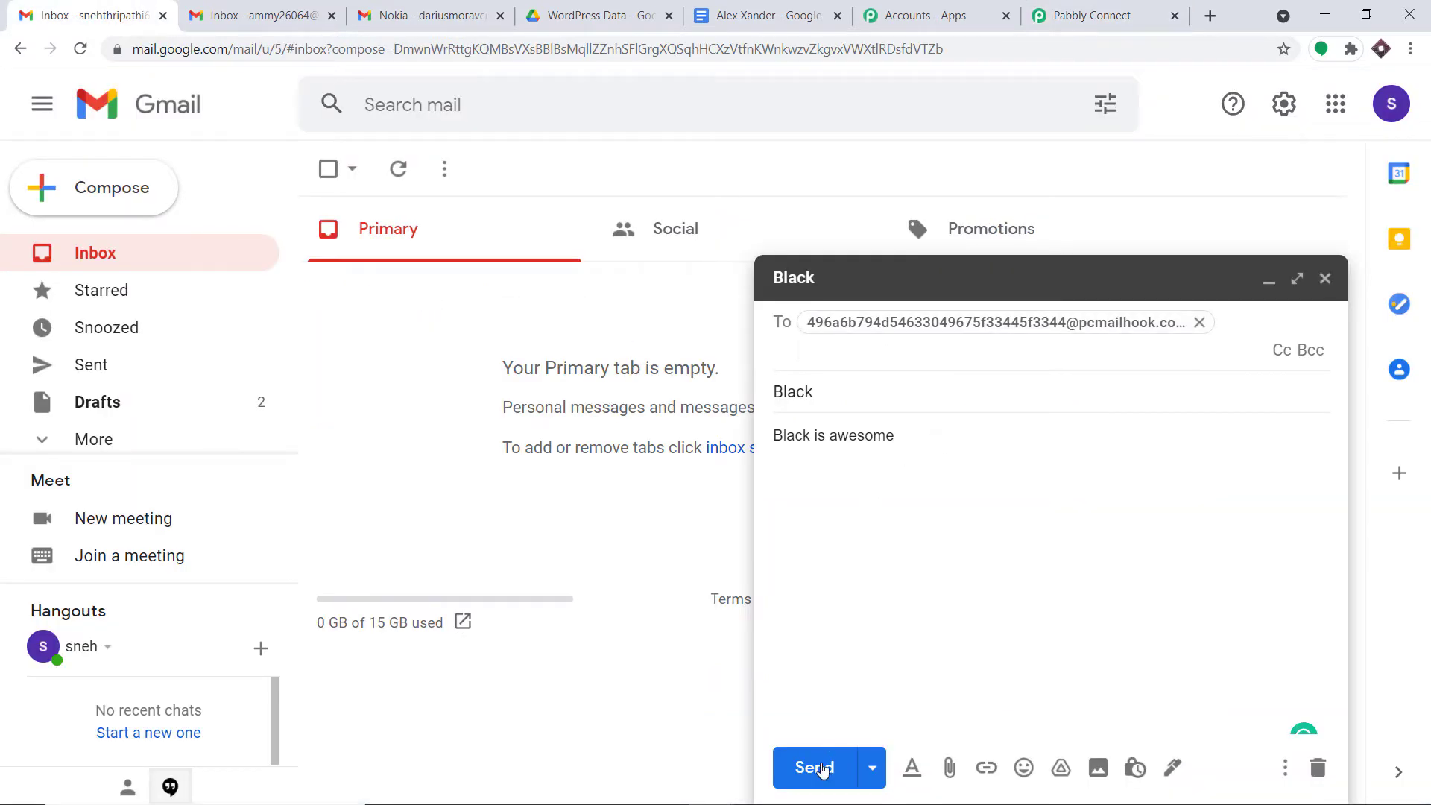
left_click(820, 769)
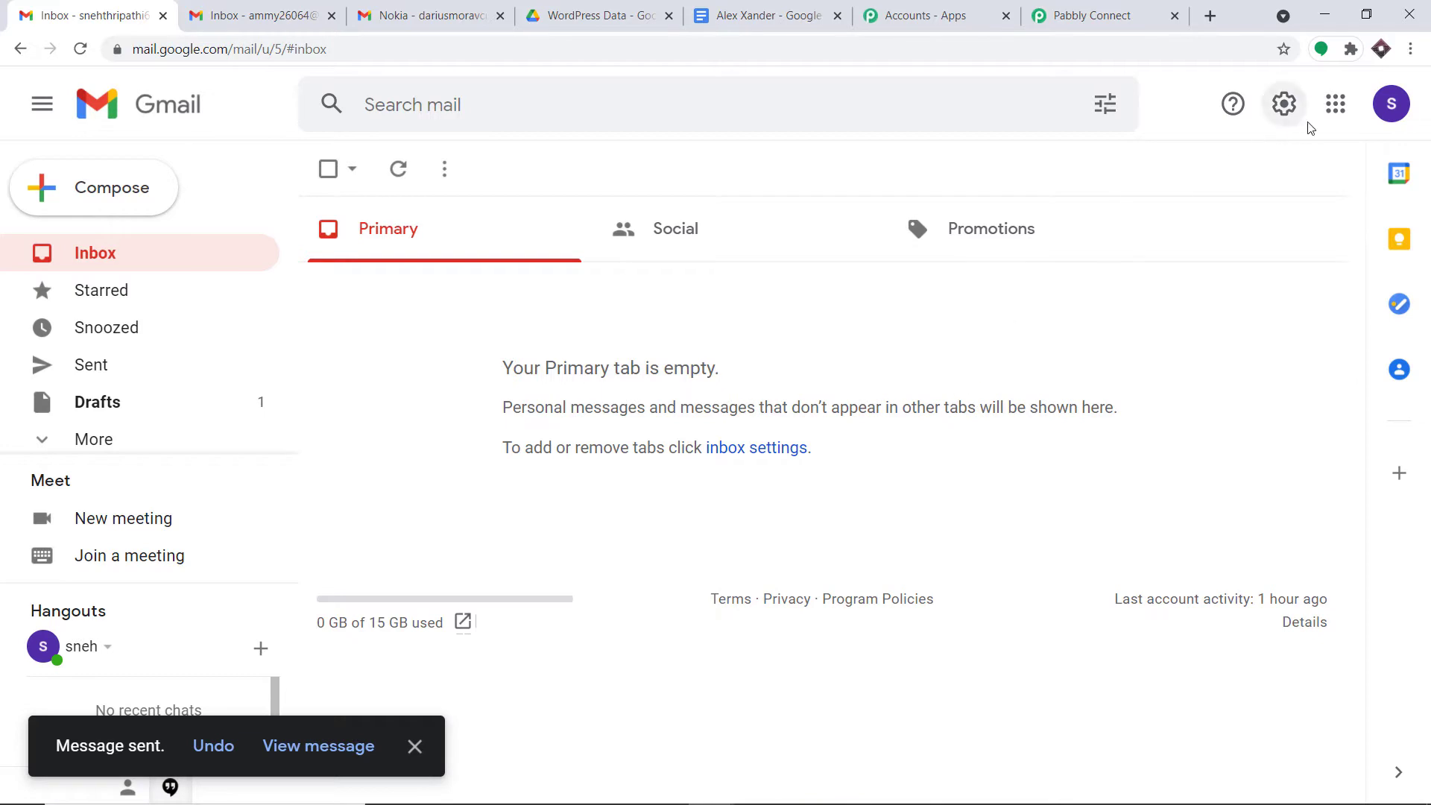
left_click(1382, 121)
left_click_drag(1272, 290, 1138, 296)
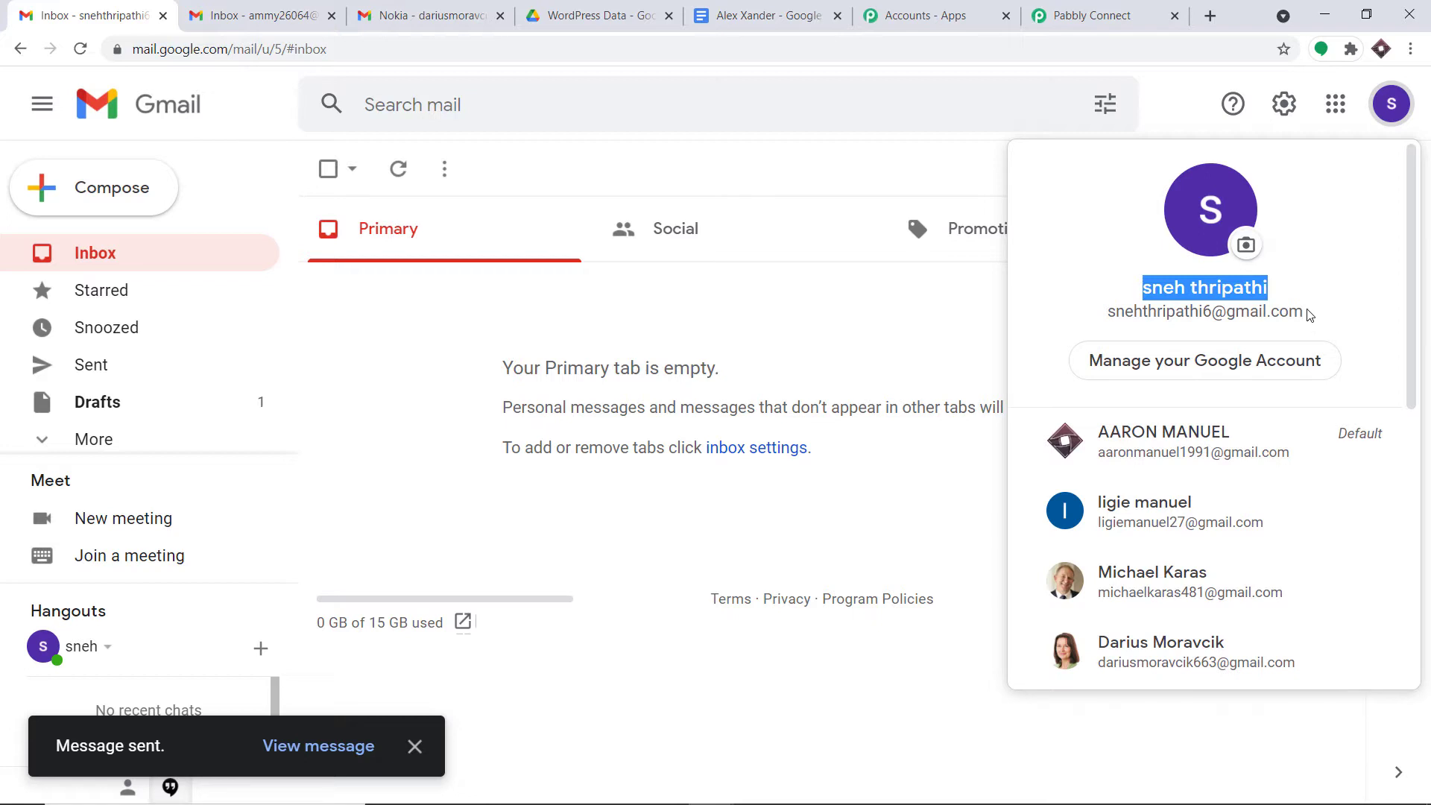
left_click(1027, 7)
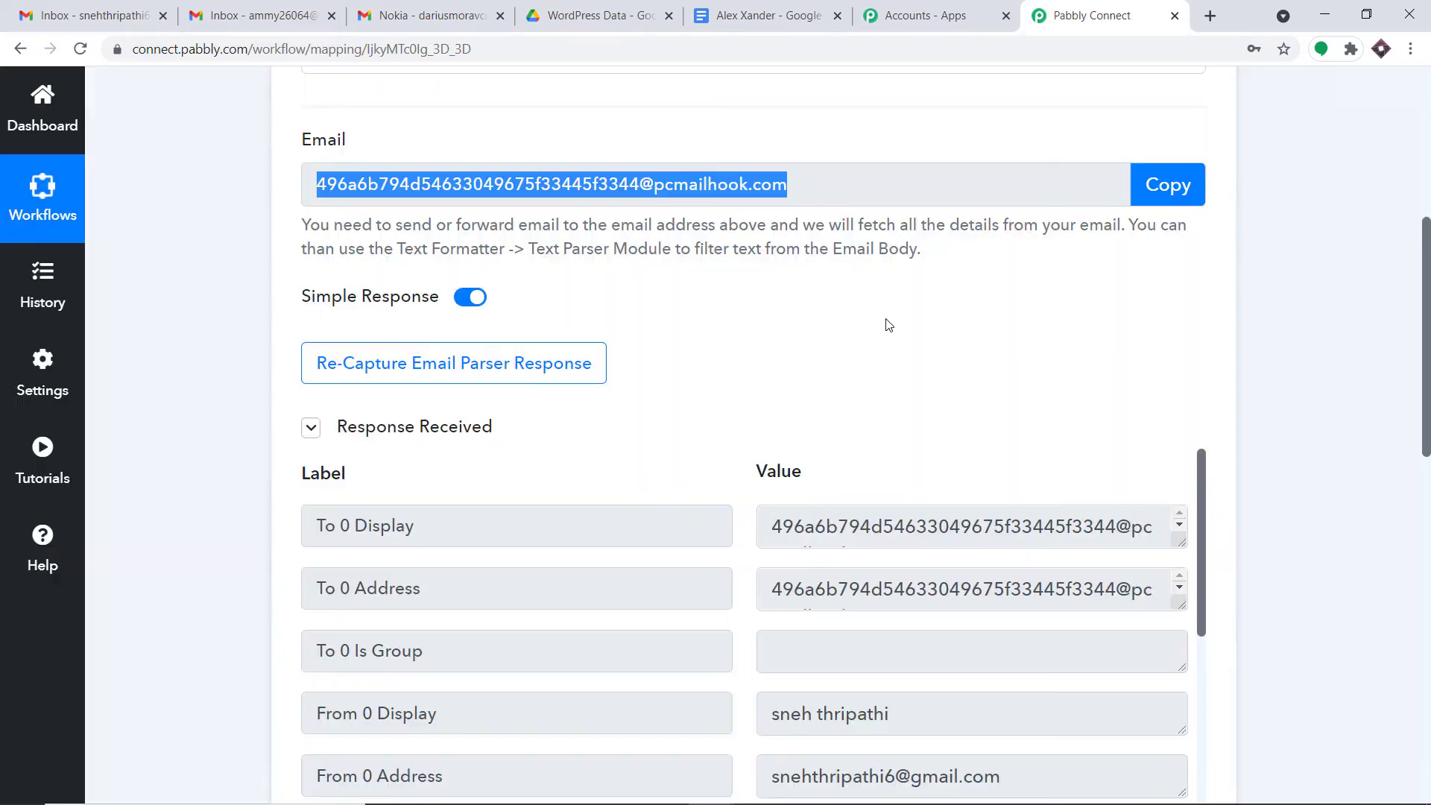
Review the parser's captured From value and Subject 'Black'
scroll(984, 354, "down", 4)
scroll(992, 365, "down", 1)
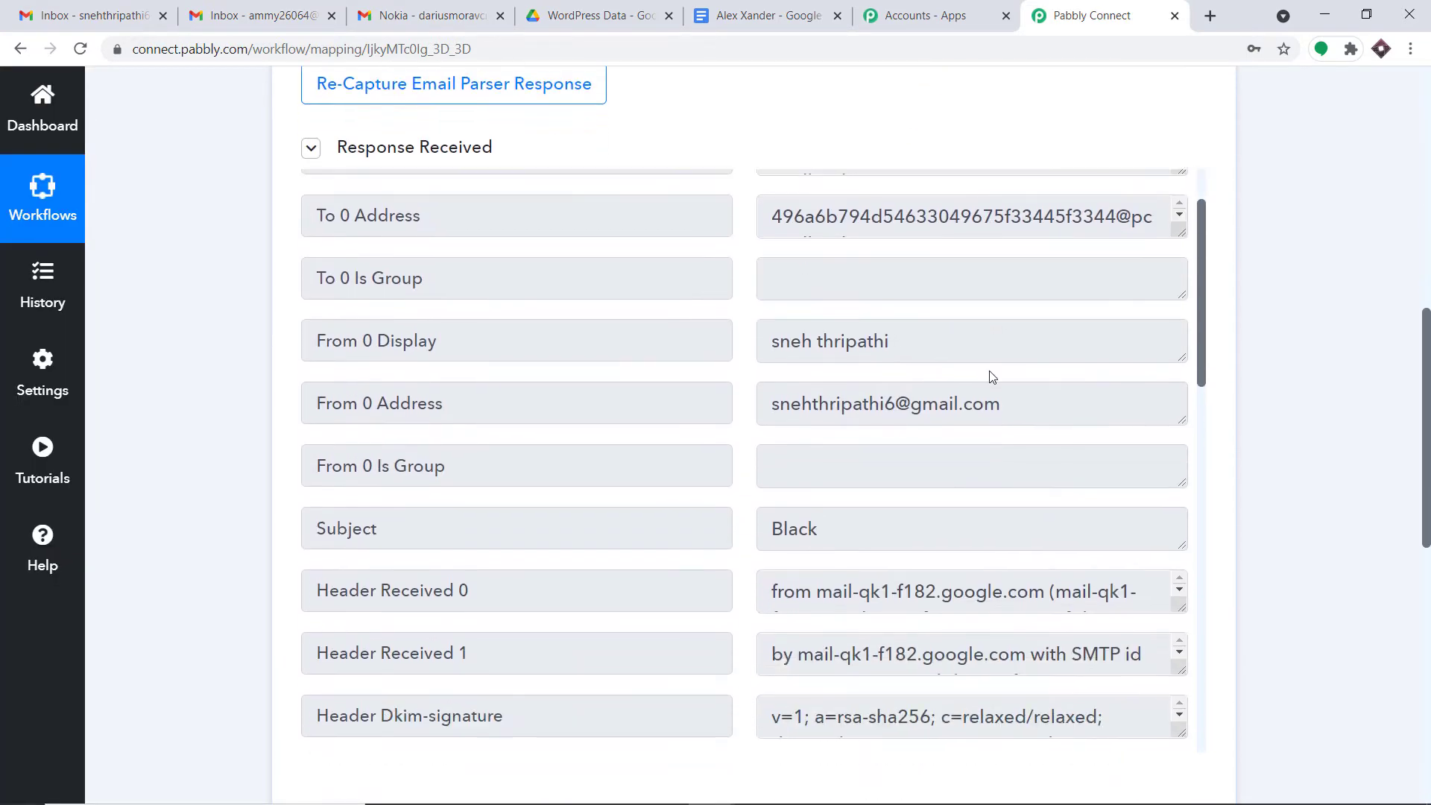
left_click_drag(948, 348, 736, 368)
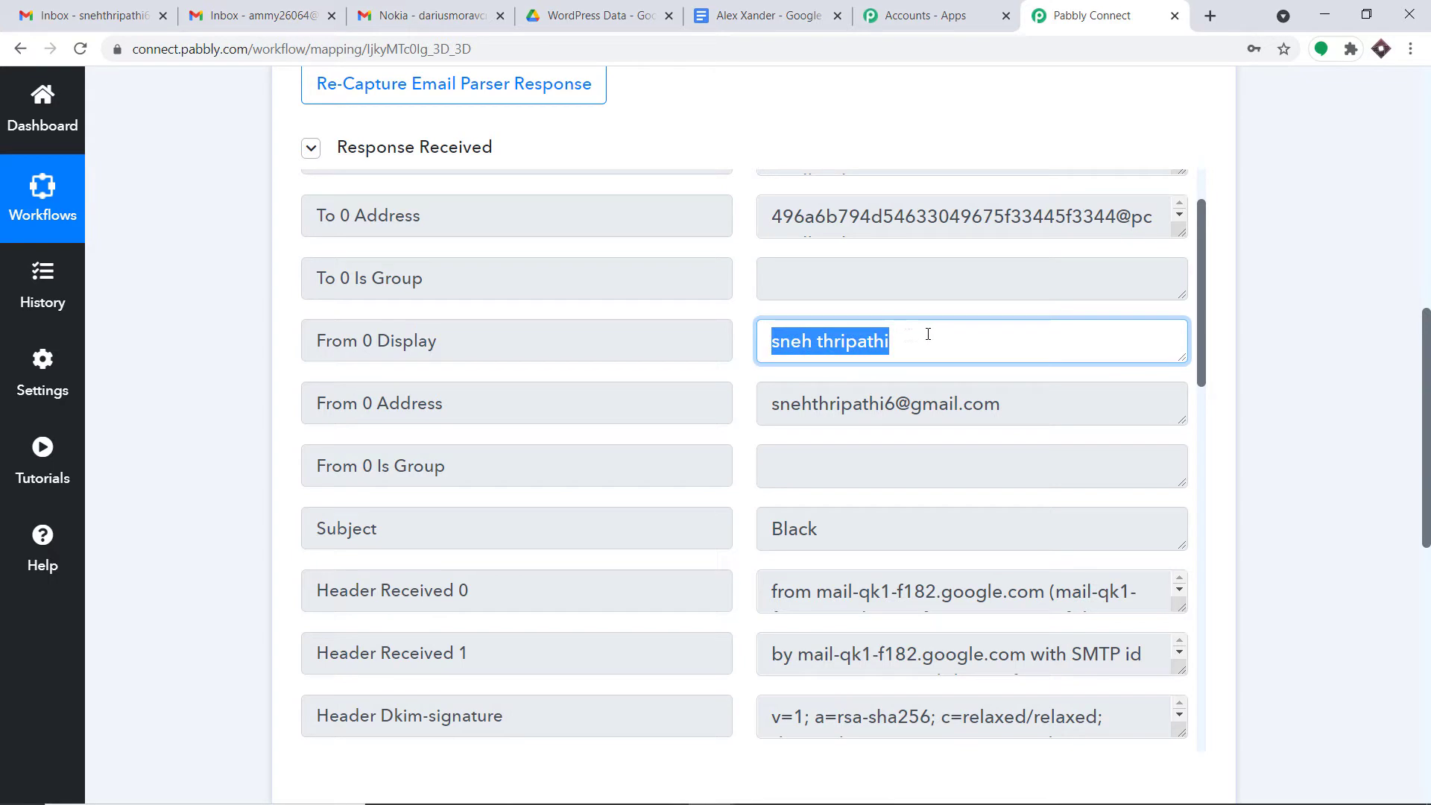
left_click_drag(1023, 411, 691, 412)
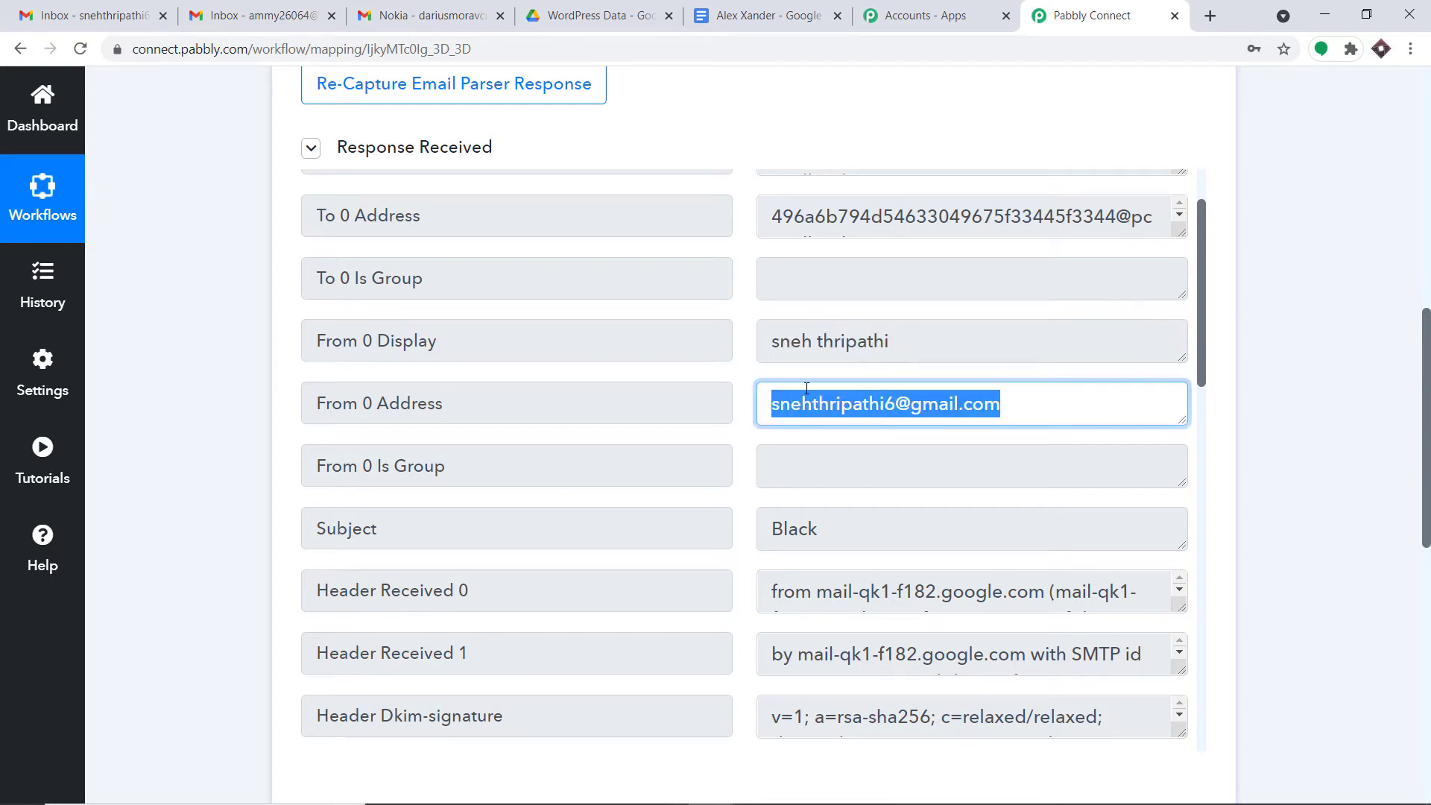
scroll(914, 376, "down", 2)
scroll(913, 368, "down", 1)
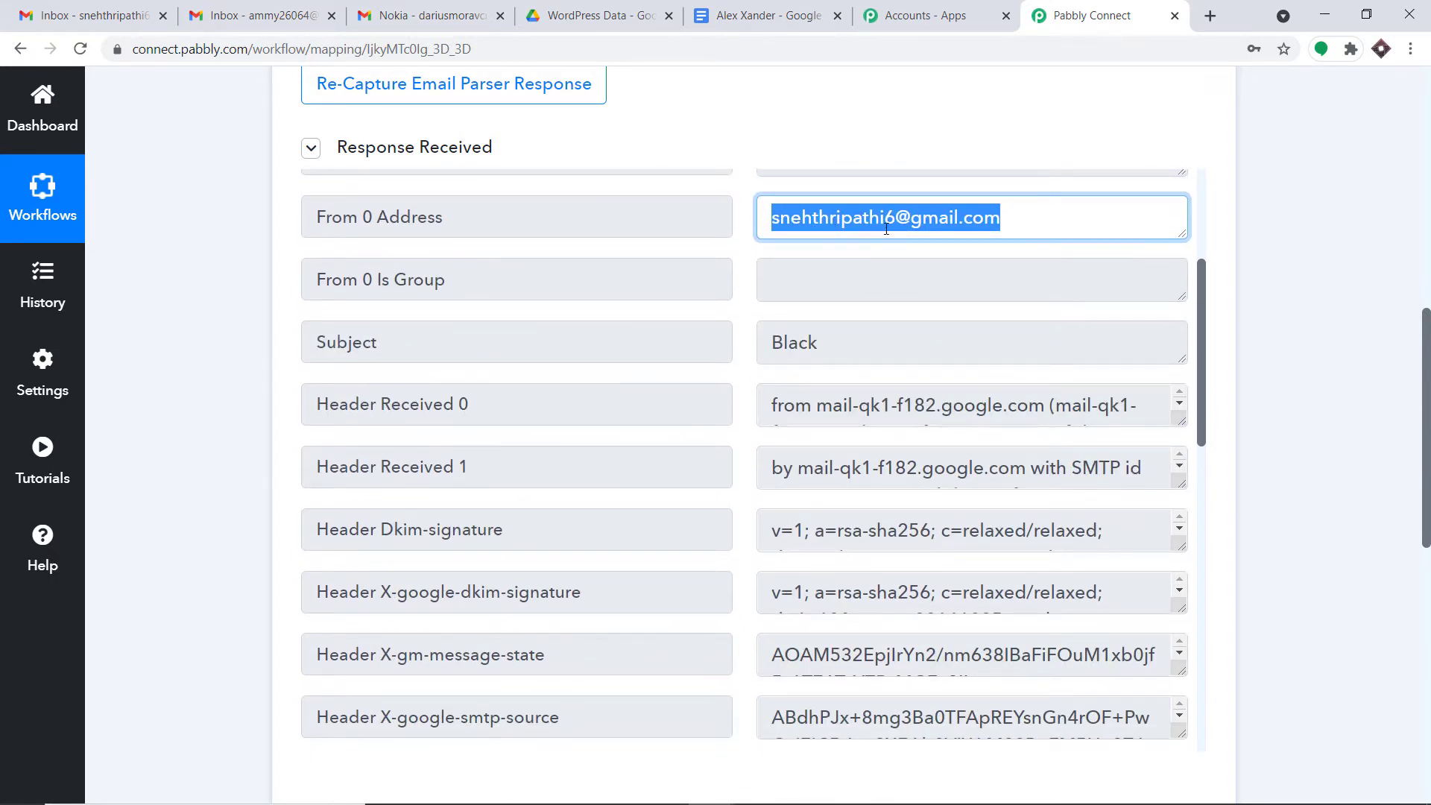
double_click(873, 341)
Check the captured Body Text 'Black is awesome' and capture address, then switch Gmail accounts
scroll(1021, 477, "down", 5)
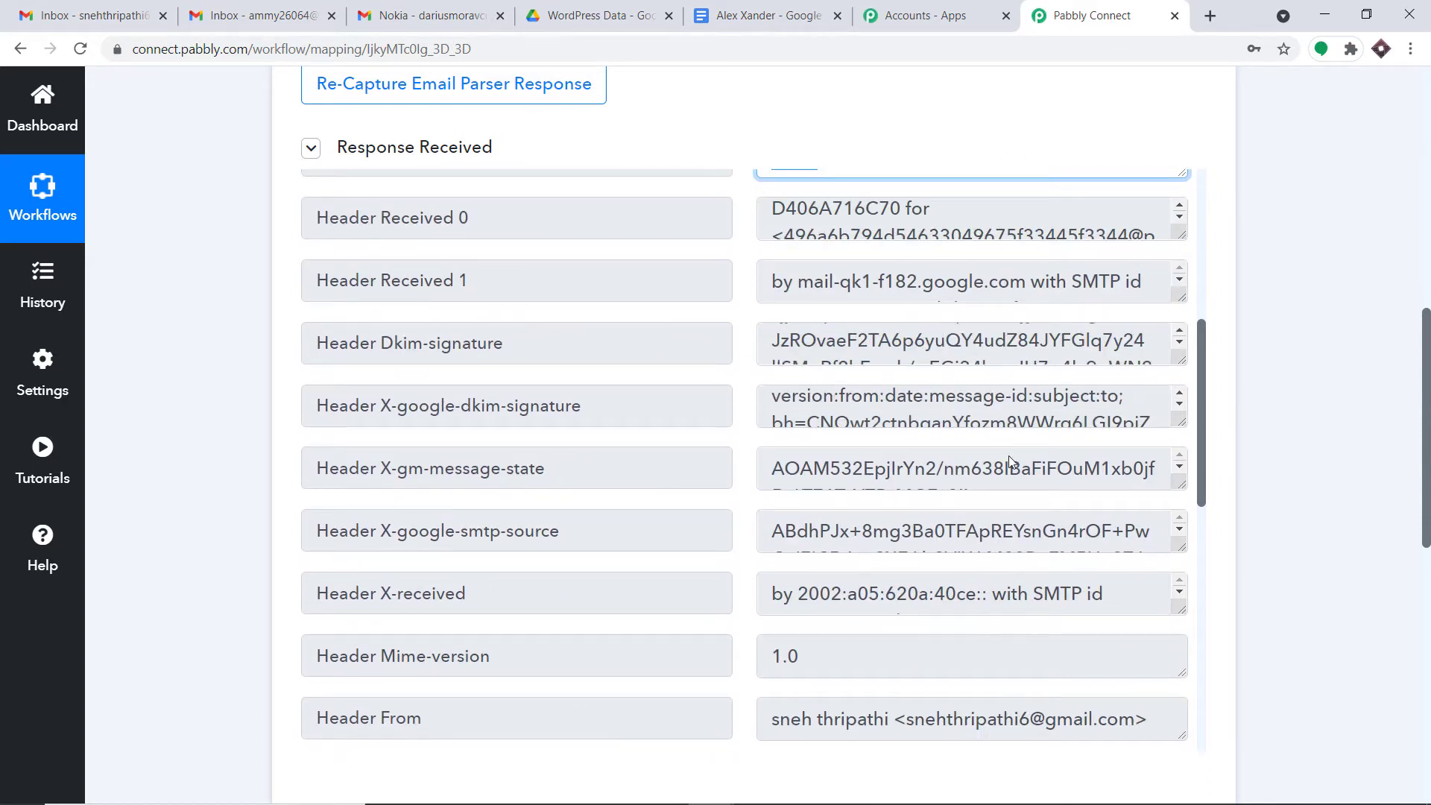
scroll(1010, 462, "down", 7)
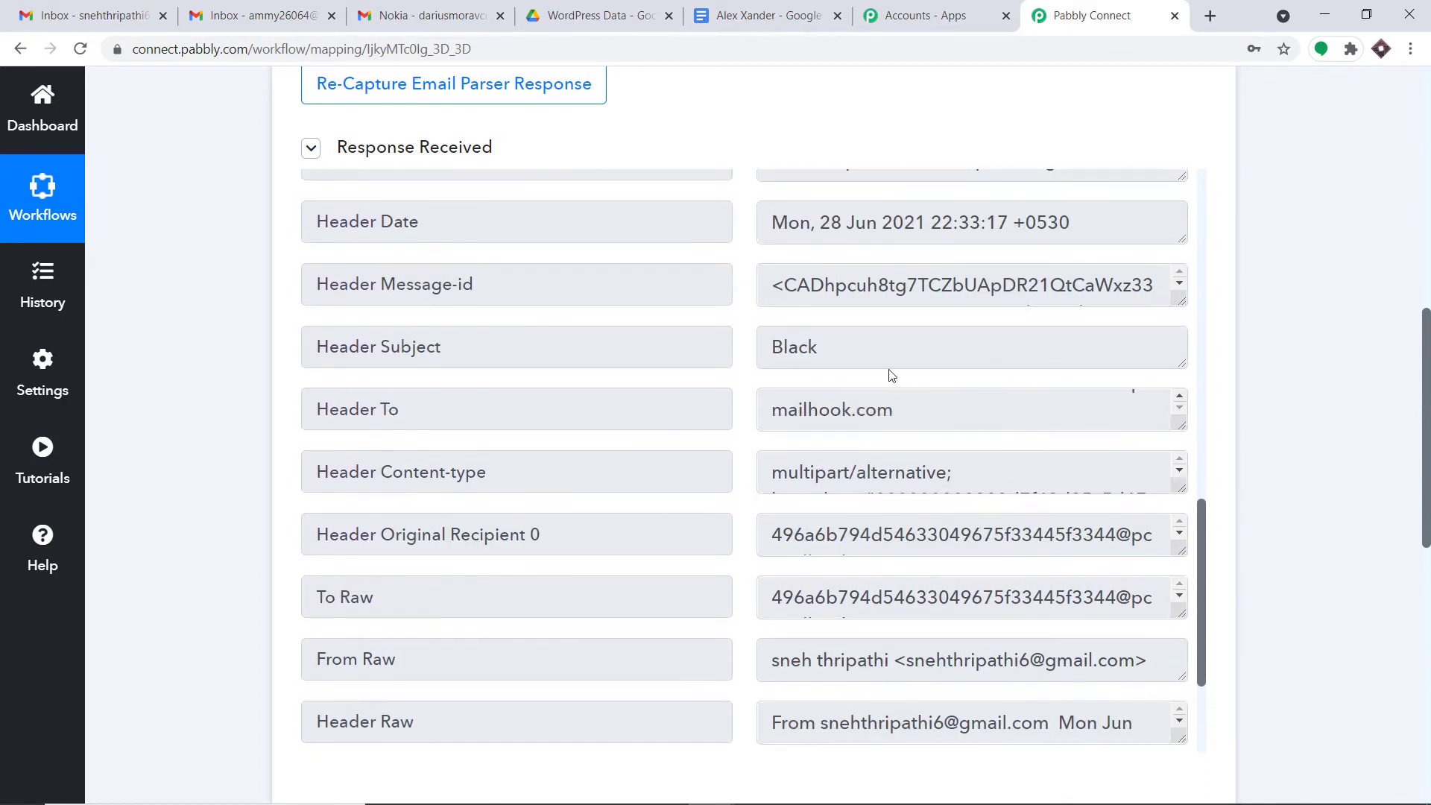
scroll(939, 447, "down", 3)
left_click_drag(948, 694, 670, 690)
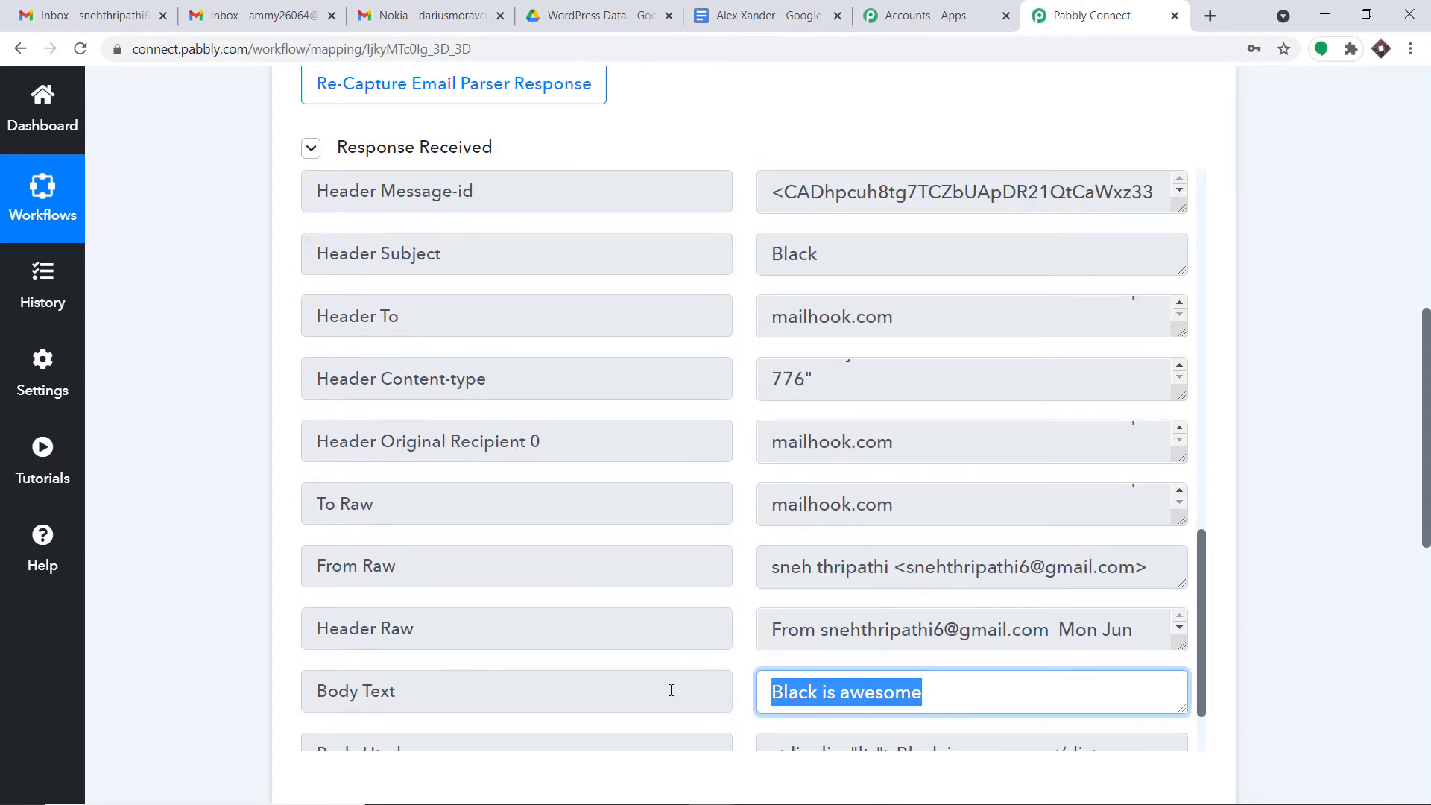
left_click_drag(1428, 442, 1428, 258)
left_click_drag(818, 409, 279, 424)
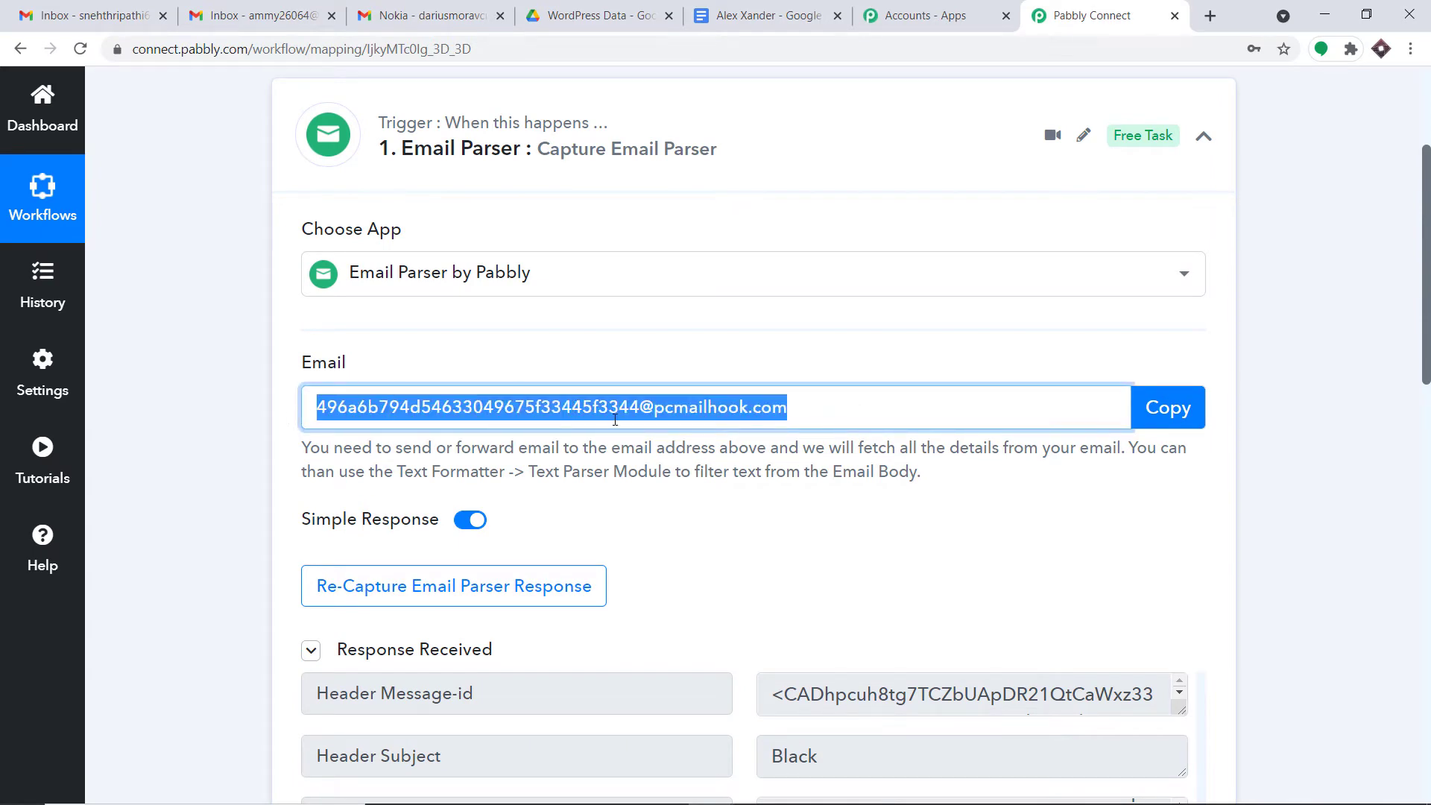
scroll(519, 457, "down", 4)
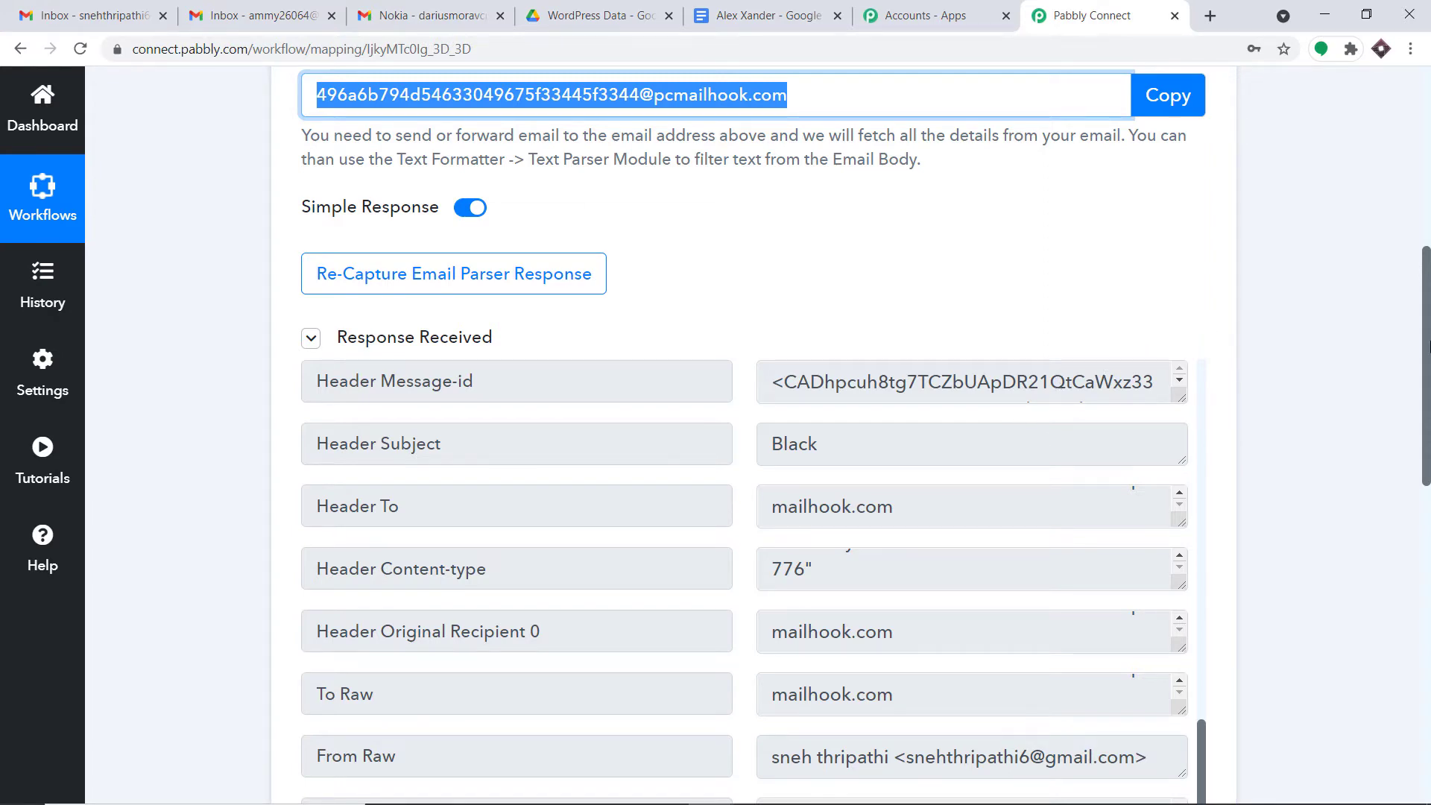
left_click_drag(1427, 346, 1427, 190)
left_click(432, 15)
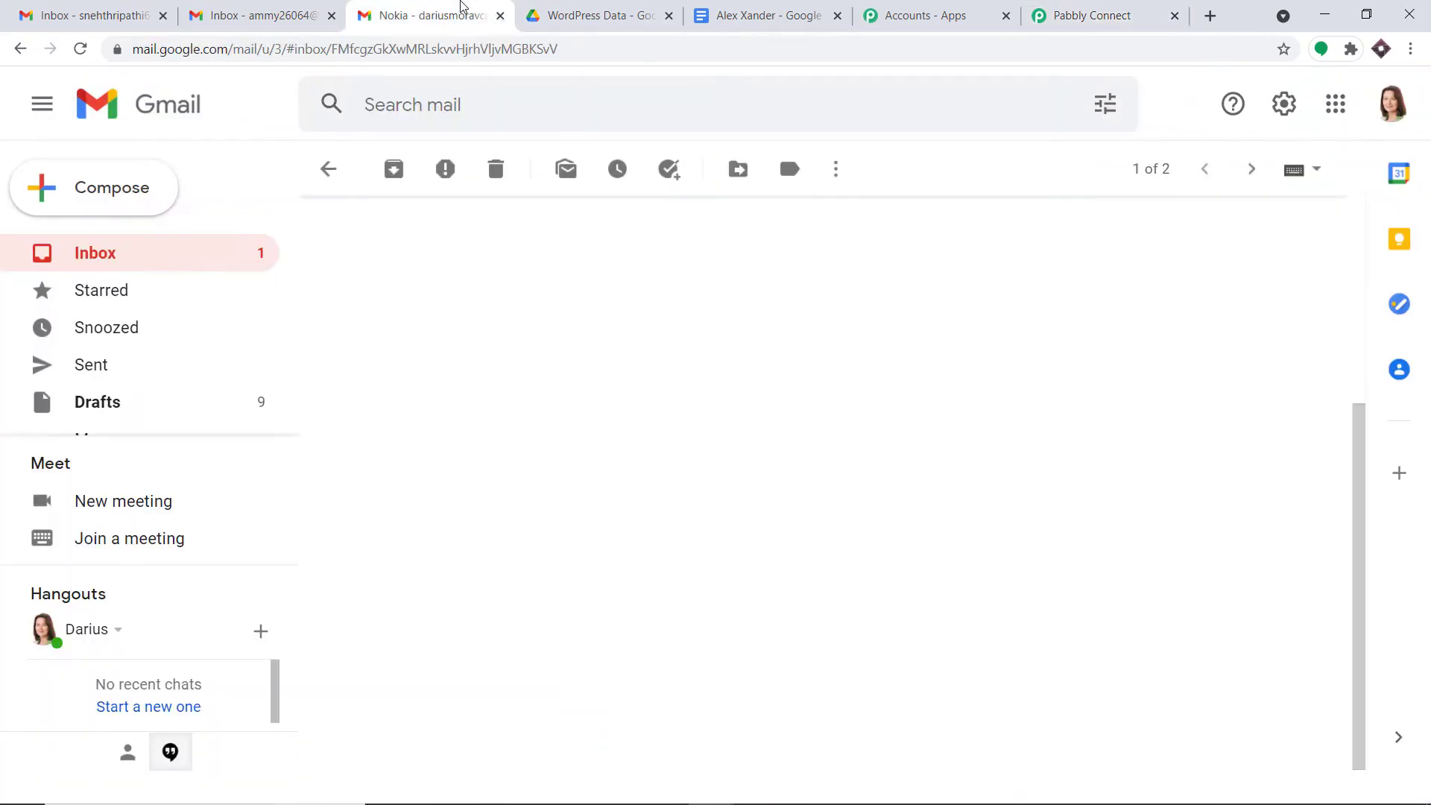
Check the signed-in account's address, then show the second Gmail inbox with the Nokia email at the top
left_click(1387, 102)
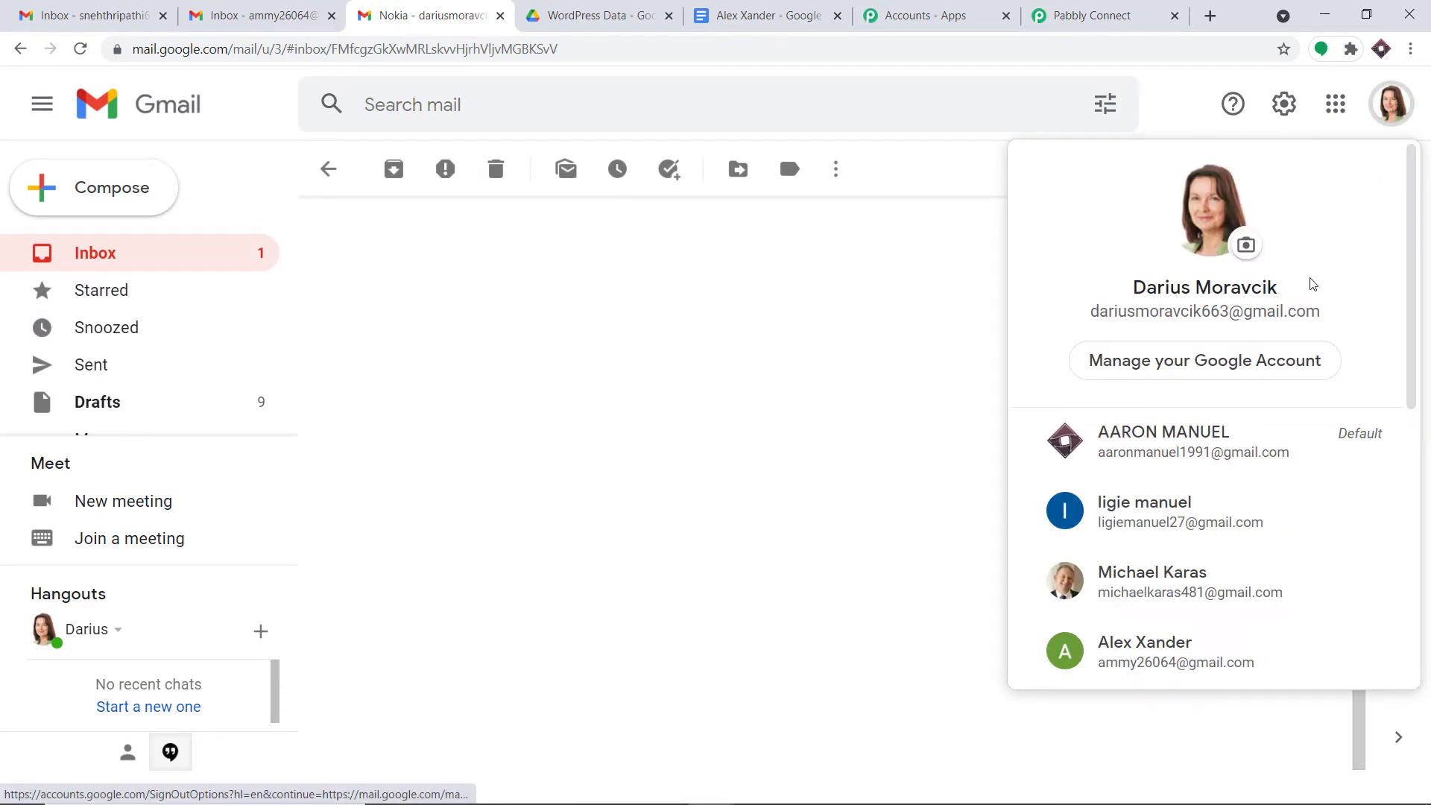
left_click_drag(1331, 313, 1080, 323)
key("ctrl+c")
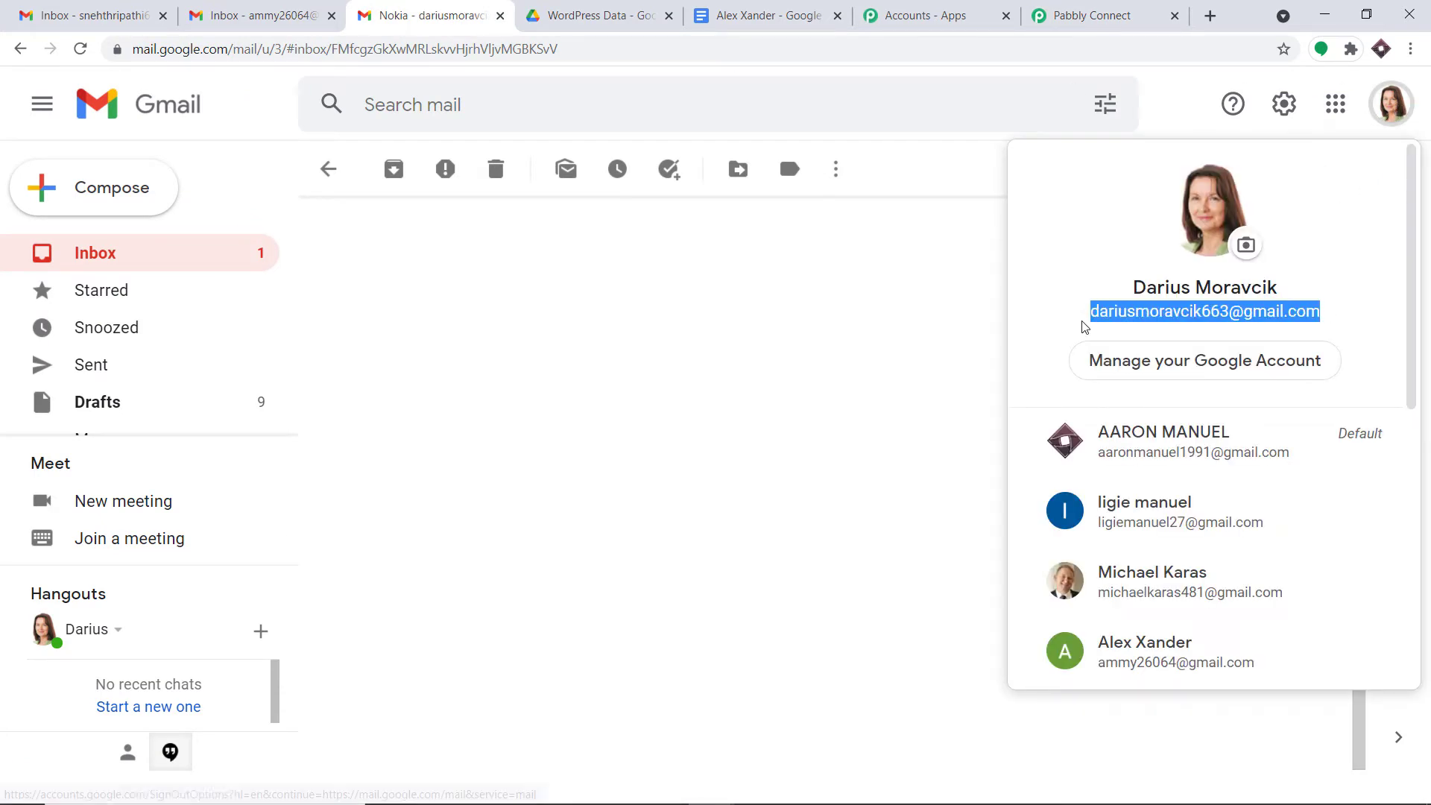
left_click(1063, 28)
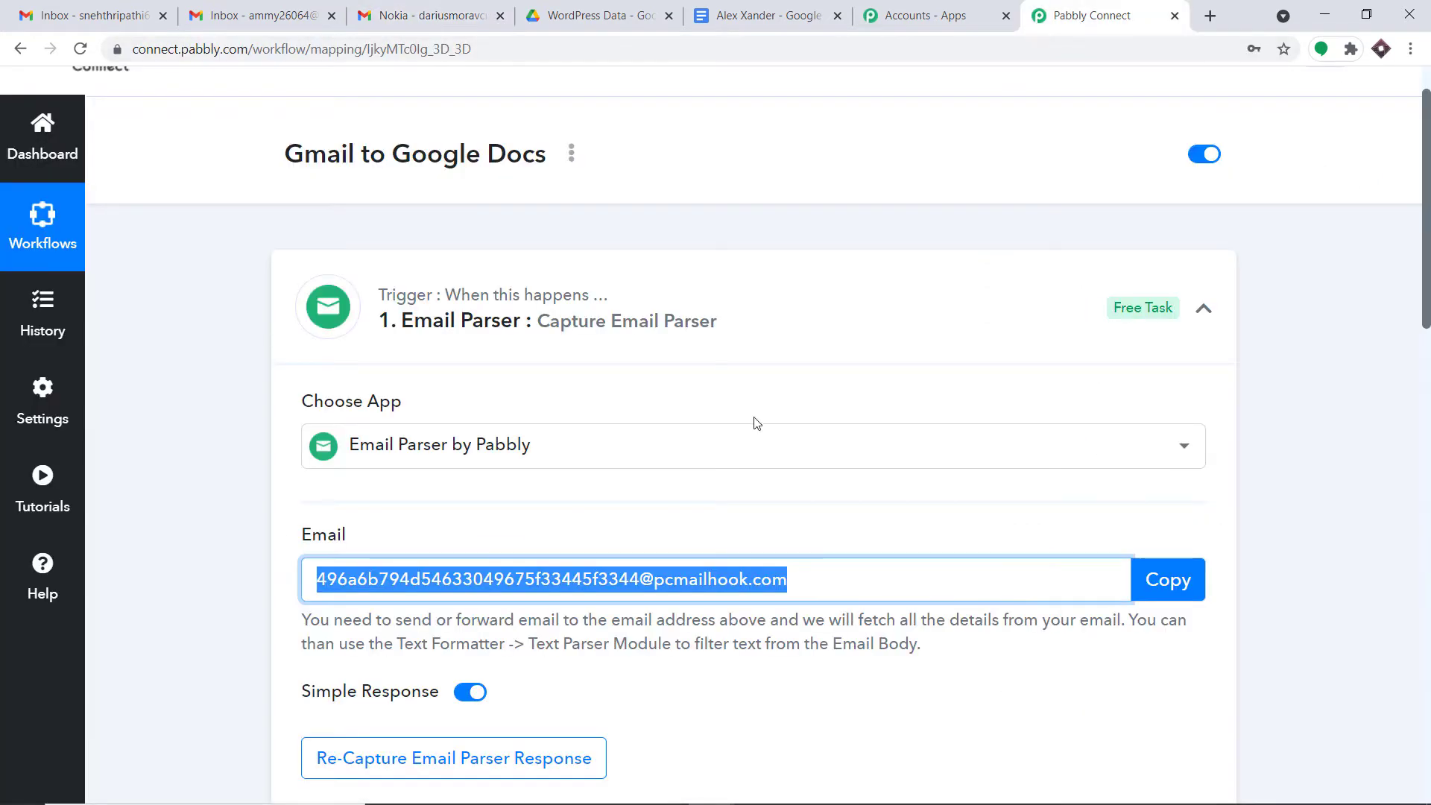
left_click(425, 15)
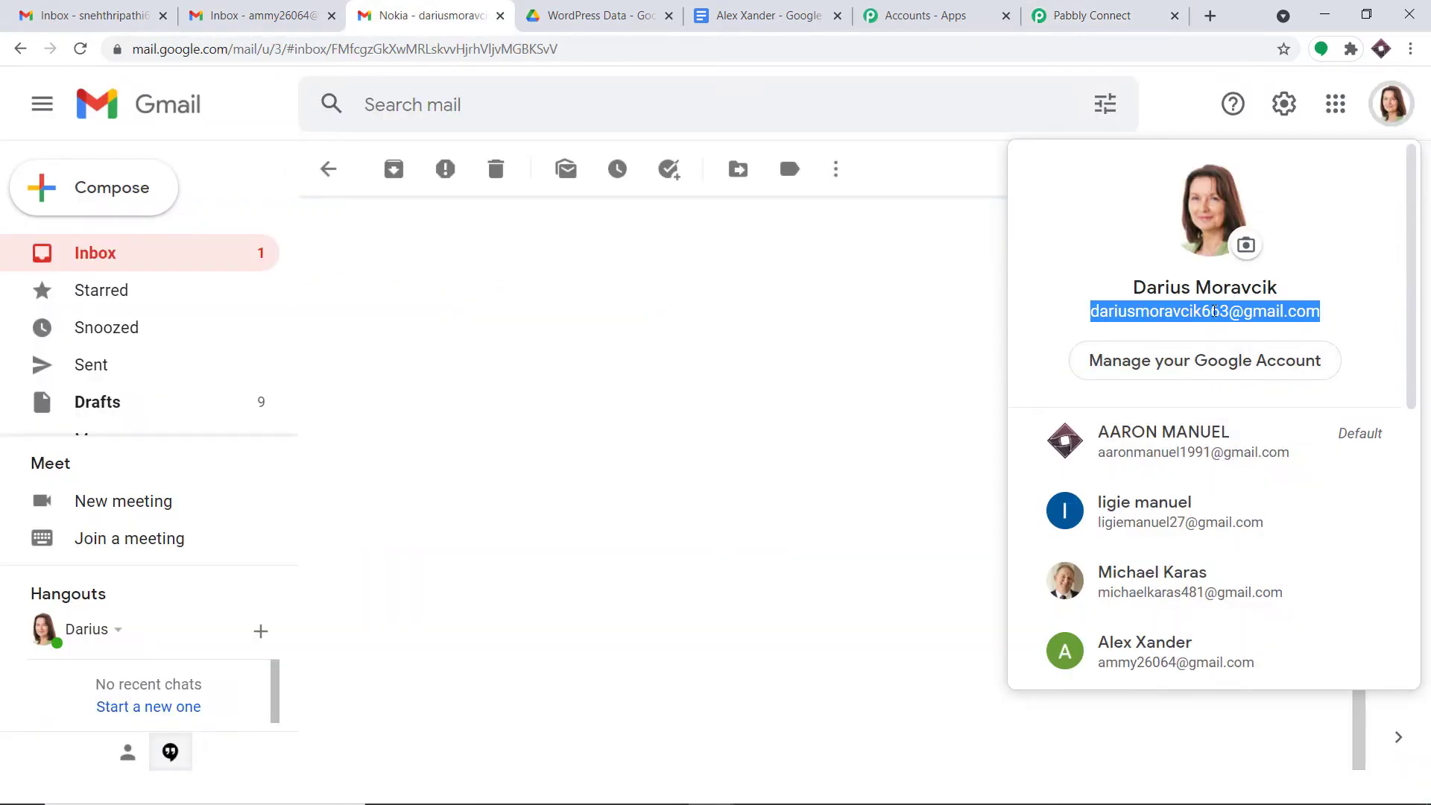
left_click(1088, 16)
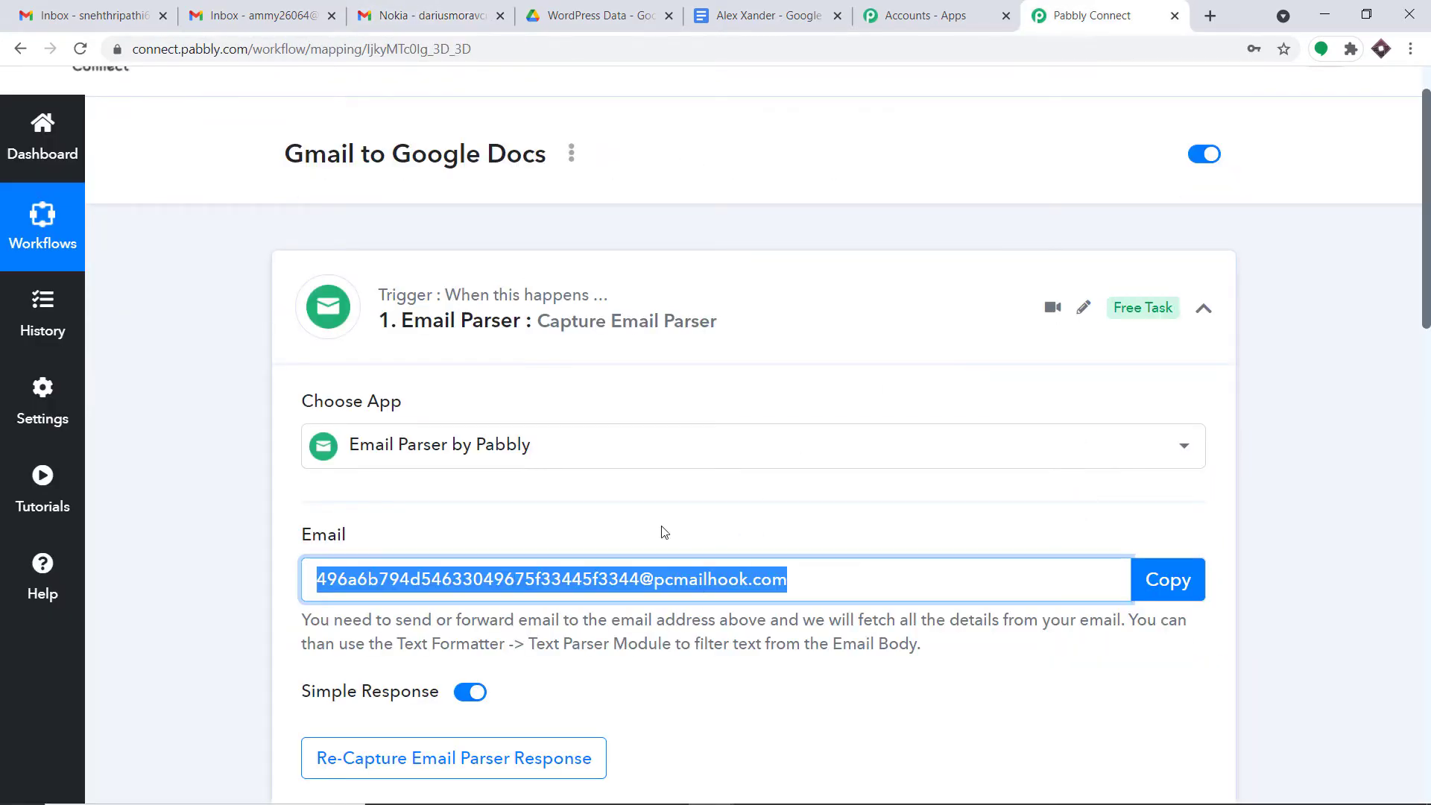
left_click(425, 15)
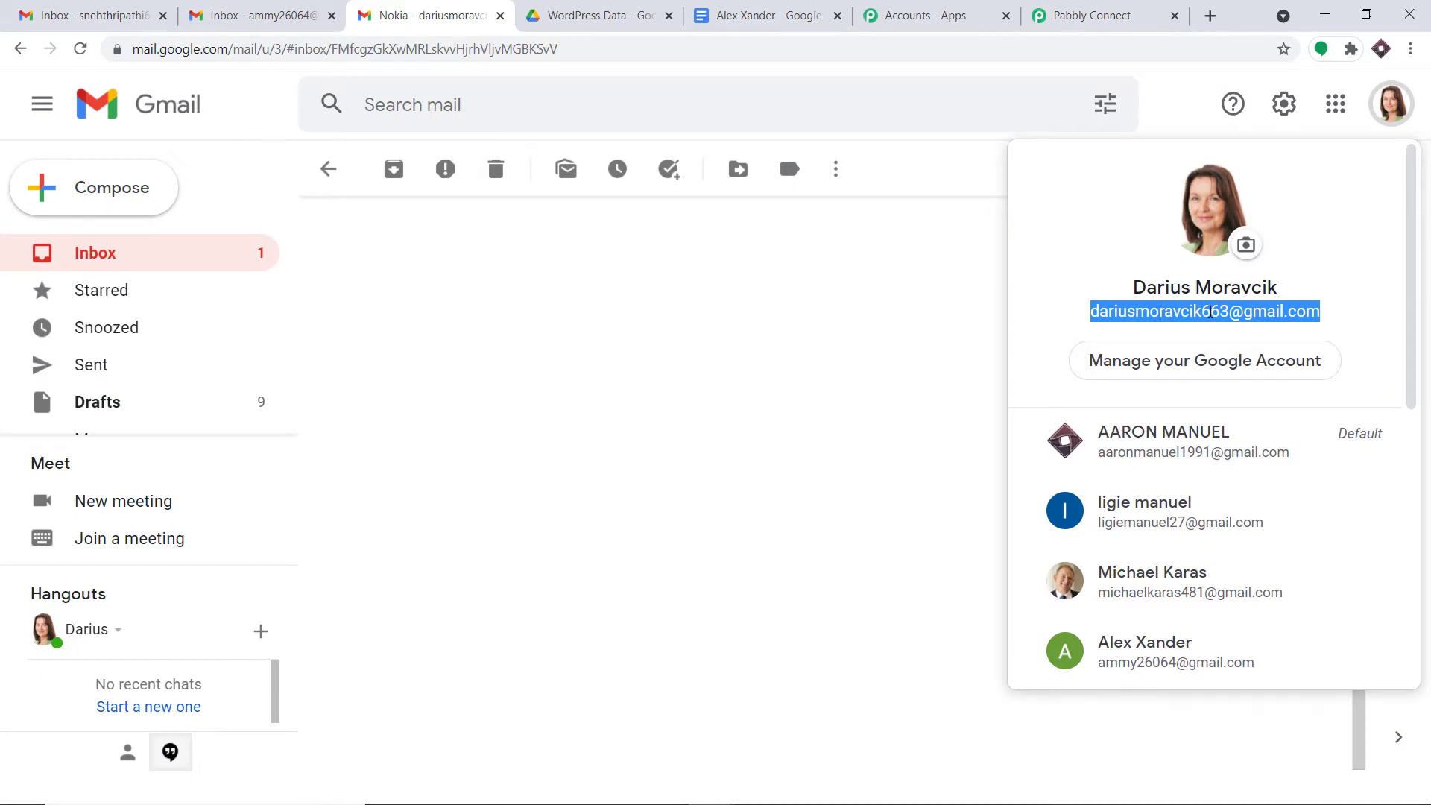
left_click(1099, 14)
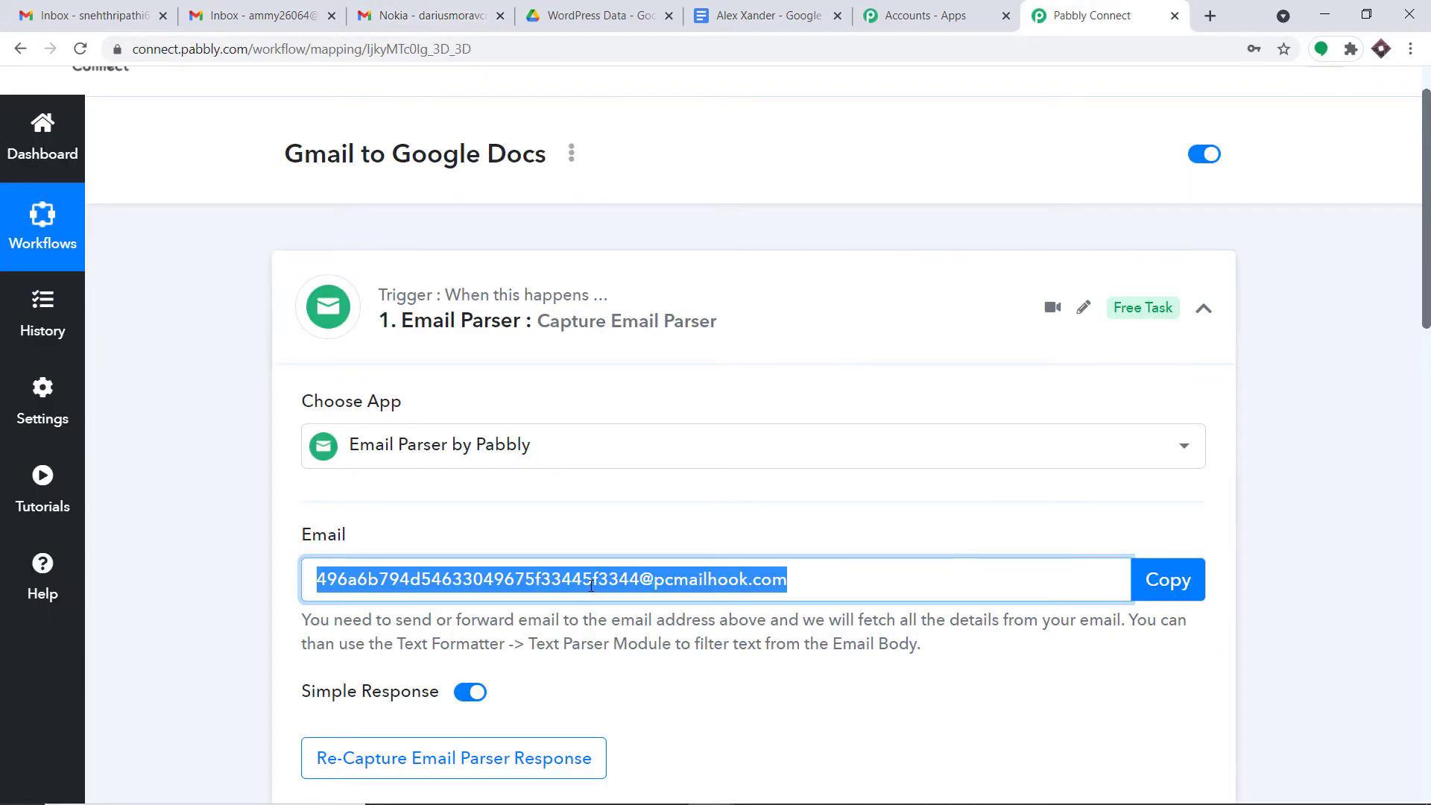
scroll(591, 586, "down", 7)
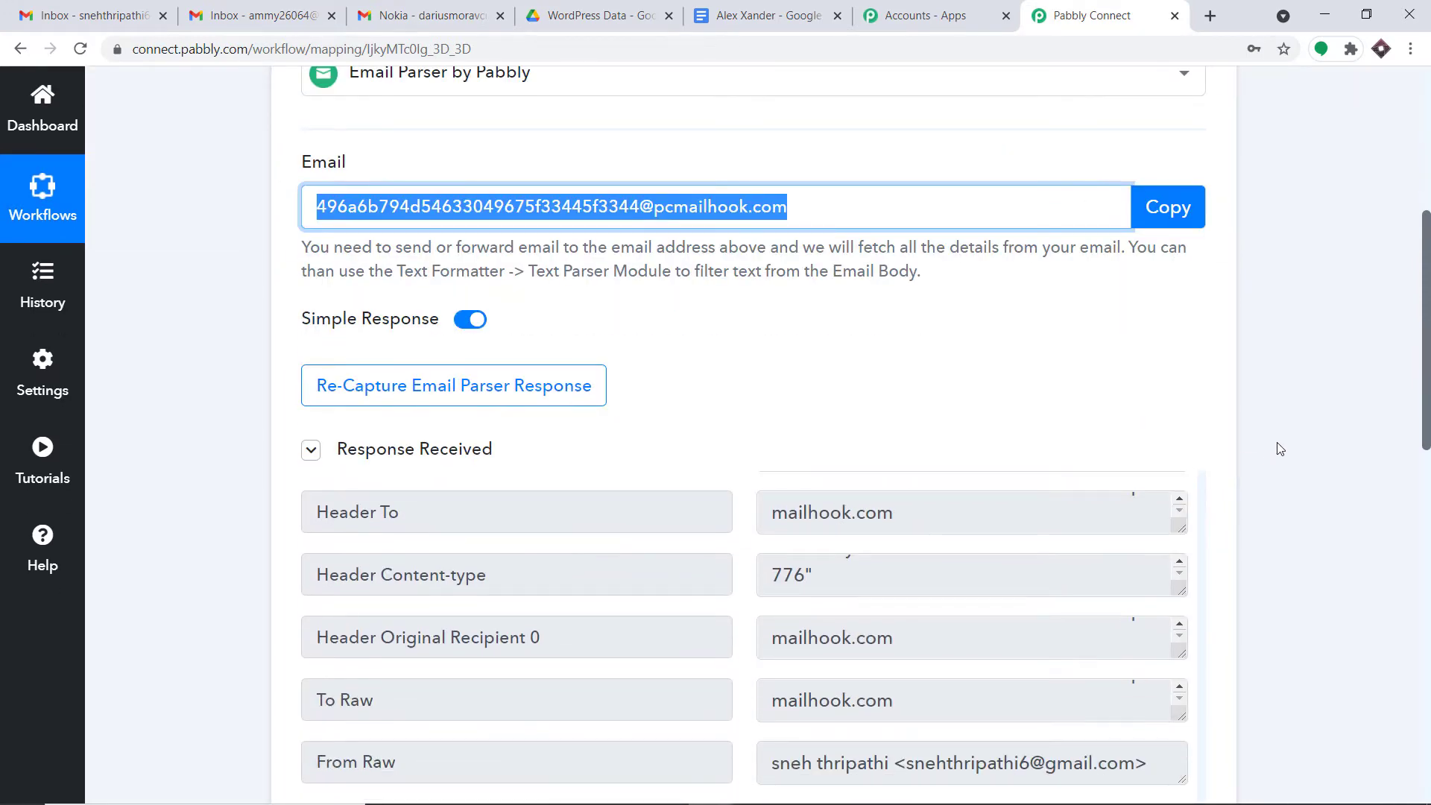
left_click(425, 15)
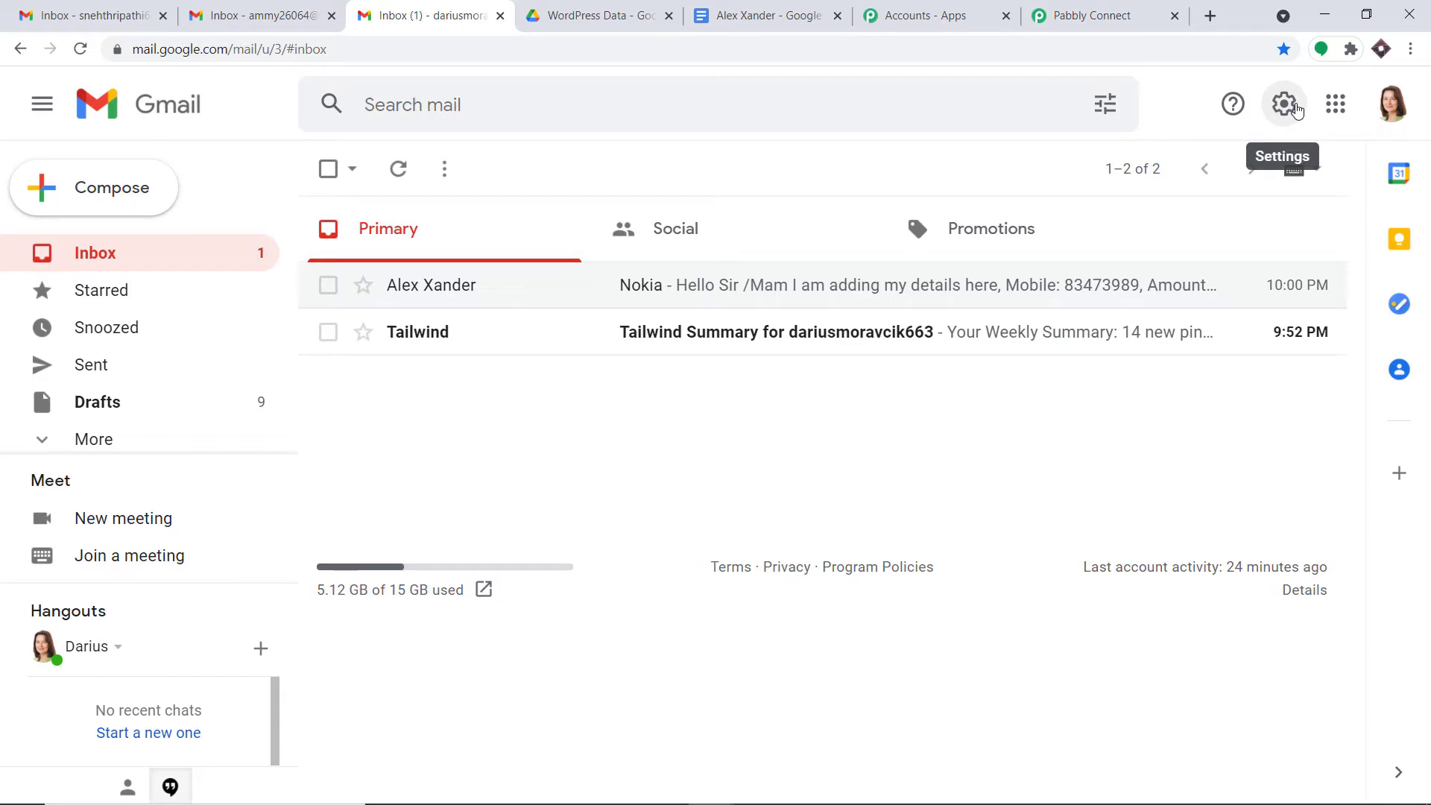
Start a new Gmail filter under Settings > Filters with the account's own address as recipient
left_click(1295, 108)
left_click(1138, 224)
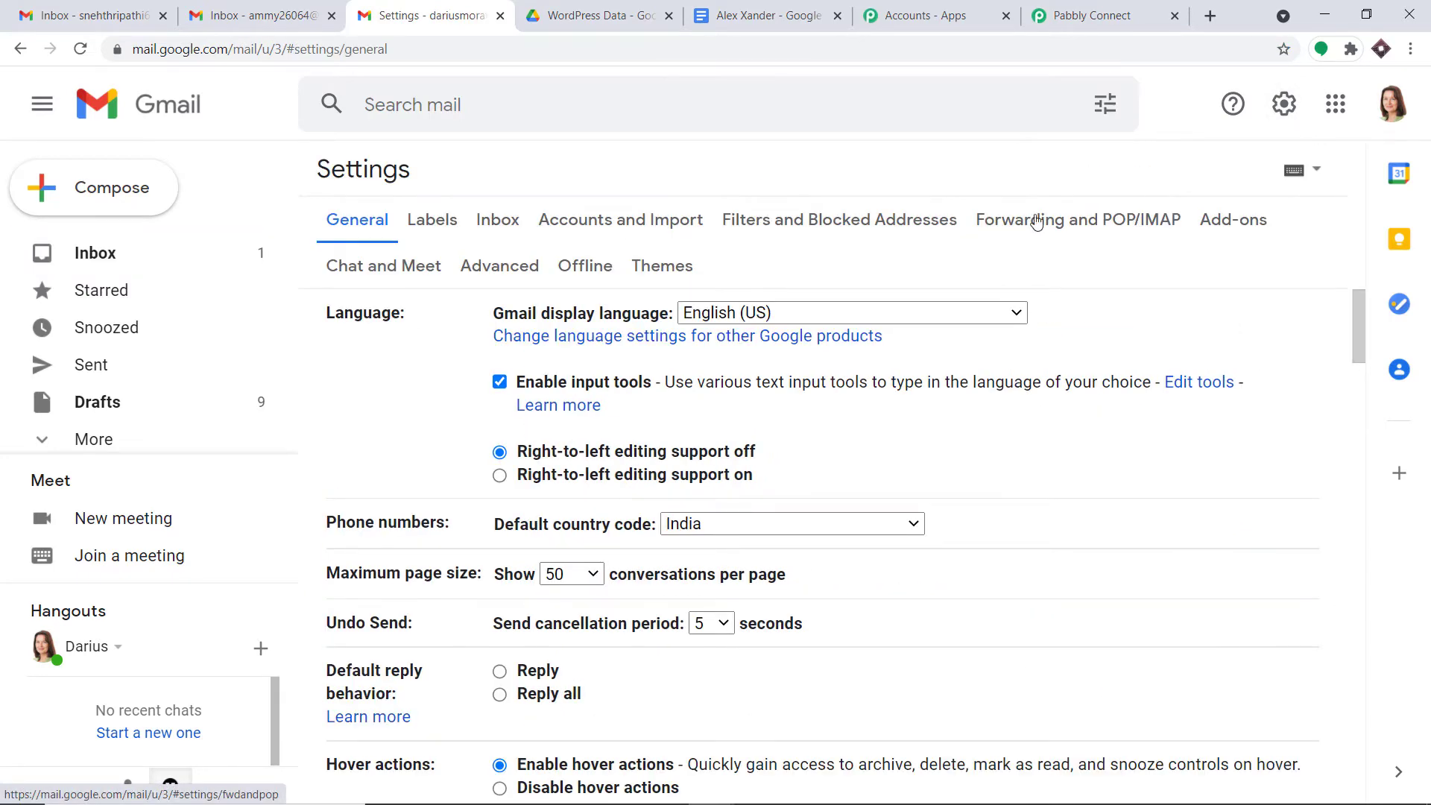
left_click(817, 221)
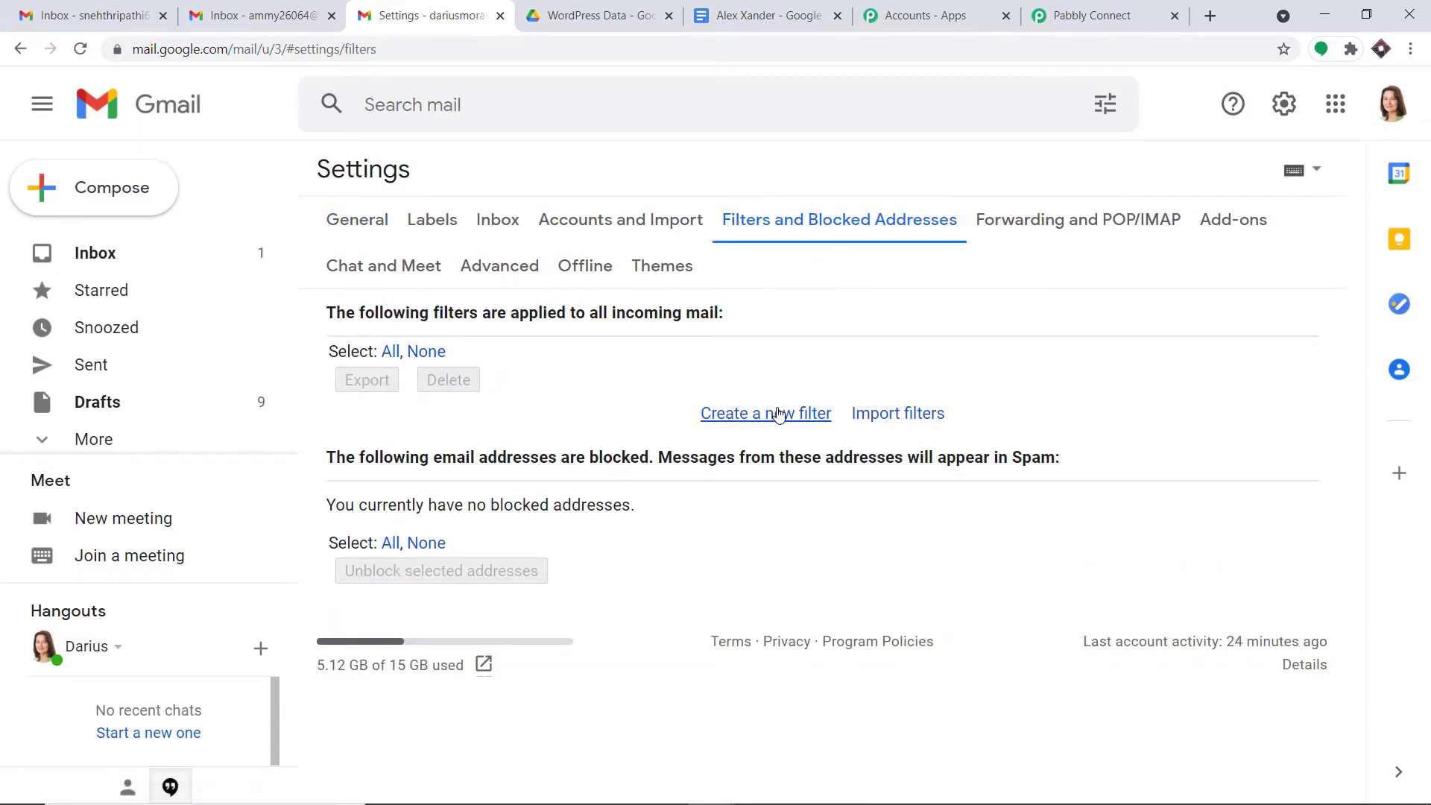
left_click(780, 413)
left_click(509, 217)
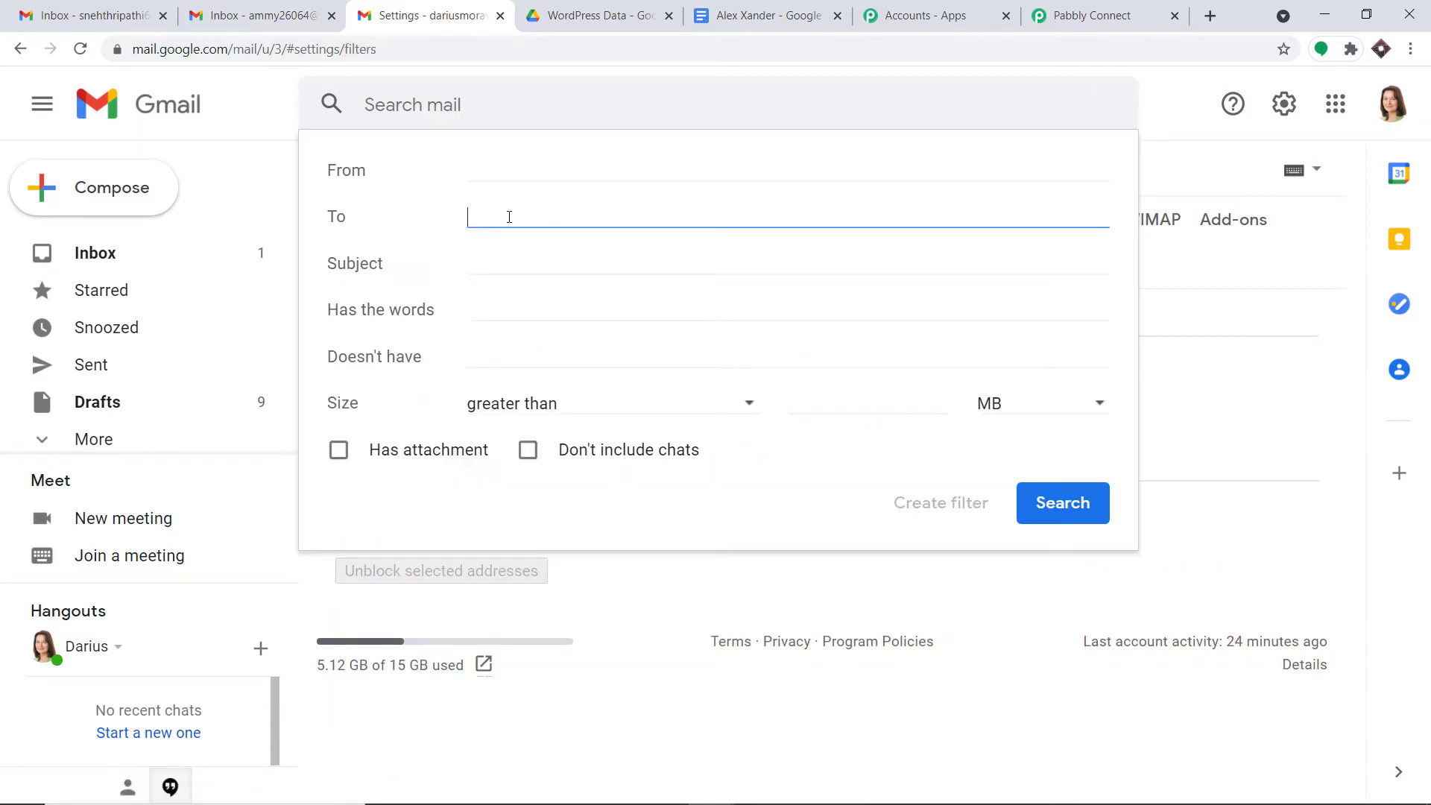
right_click(509, 216)
left_click(579, 365)
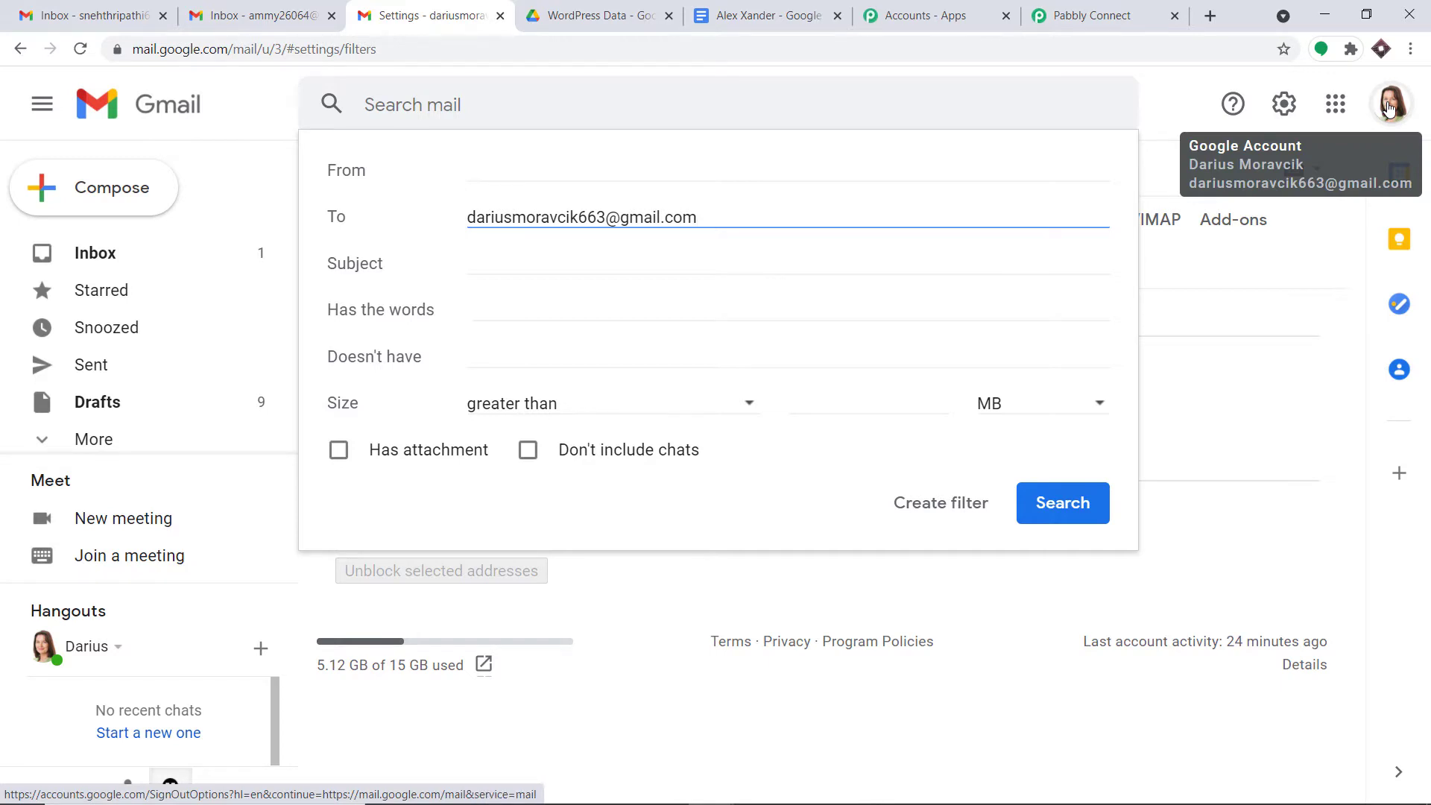
Confirm the account address, paste it as the To criterion, and create the filter
left_click(1065, 13)
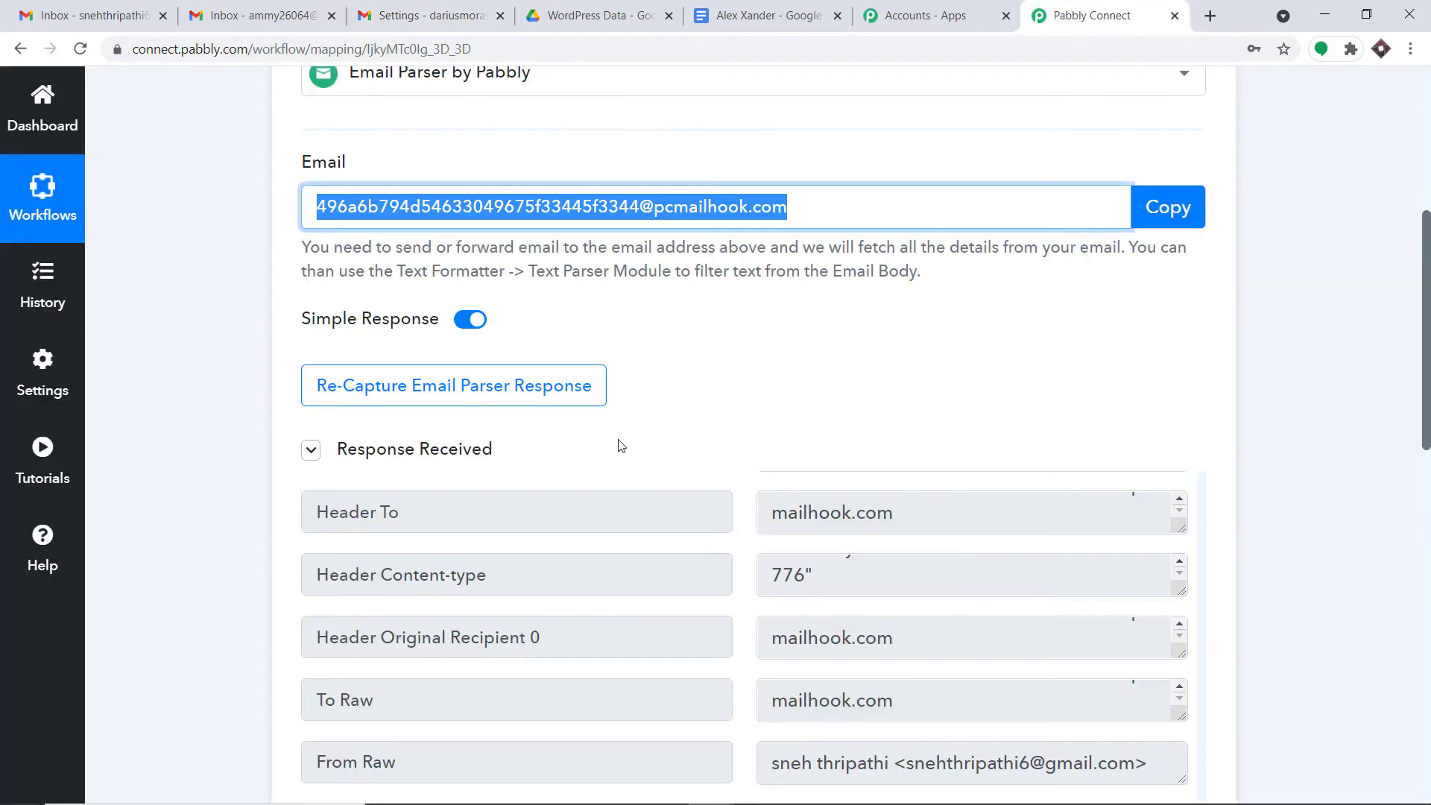
left_click(468, 12)
left_click(1373, 106)
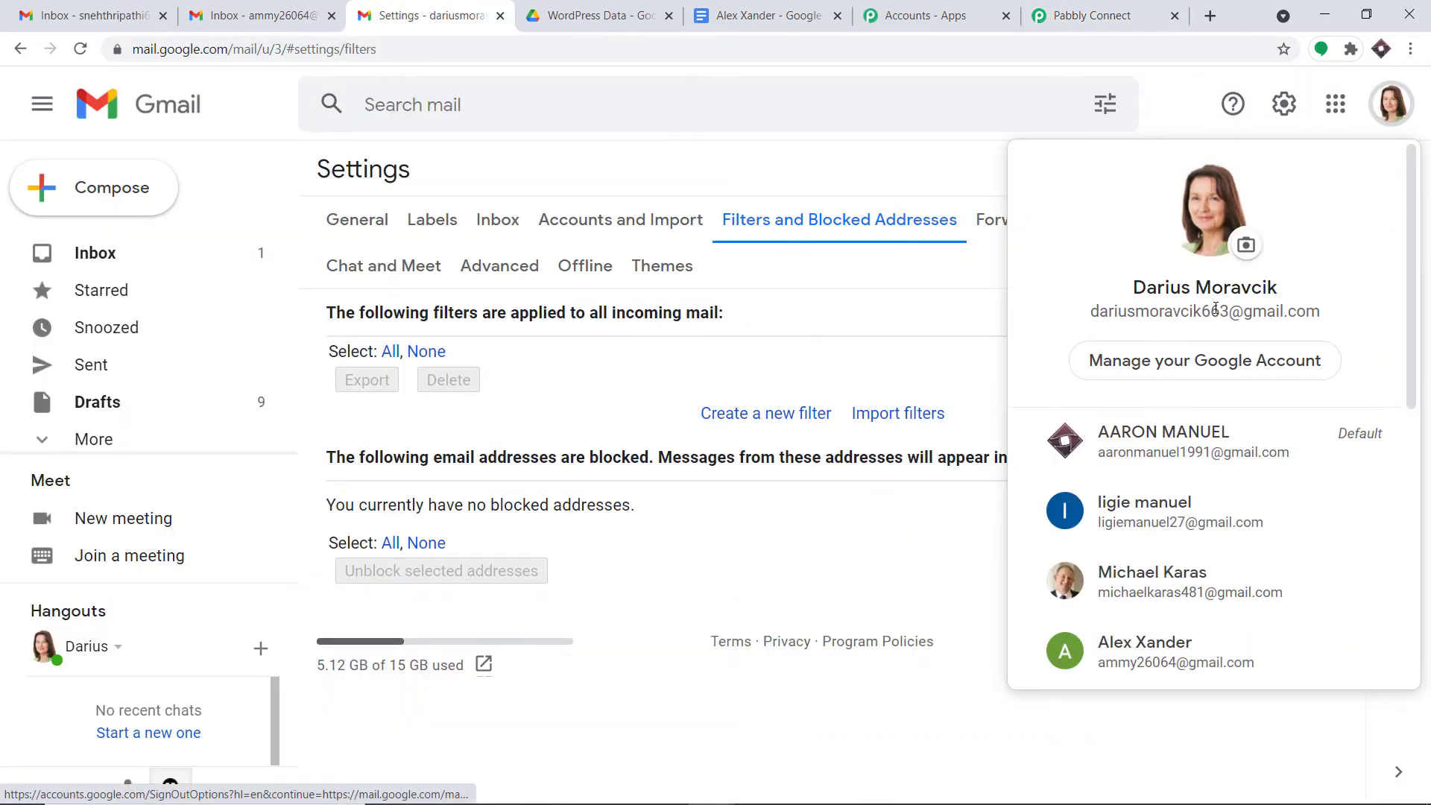
left_click(1118, 15)
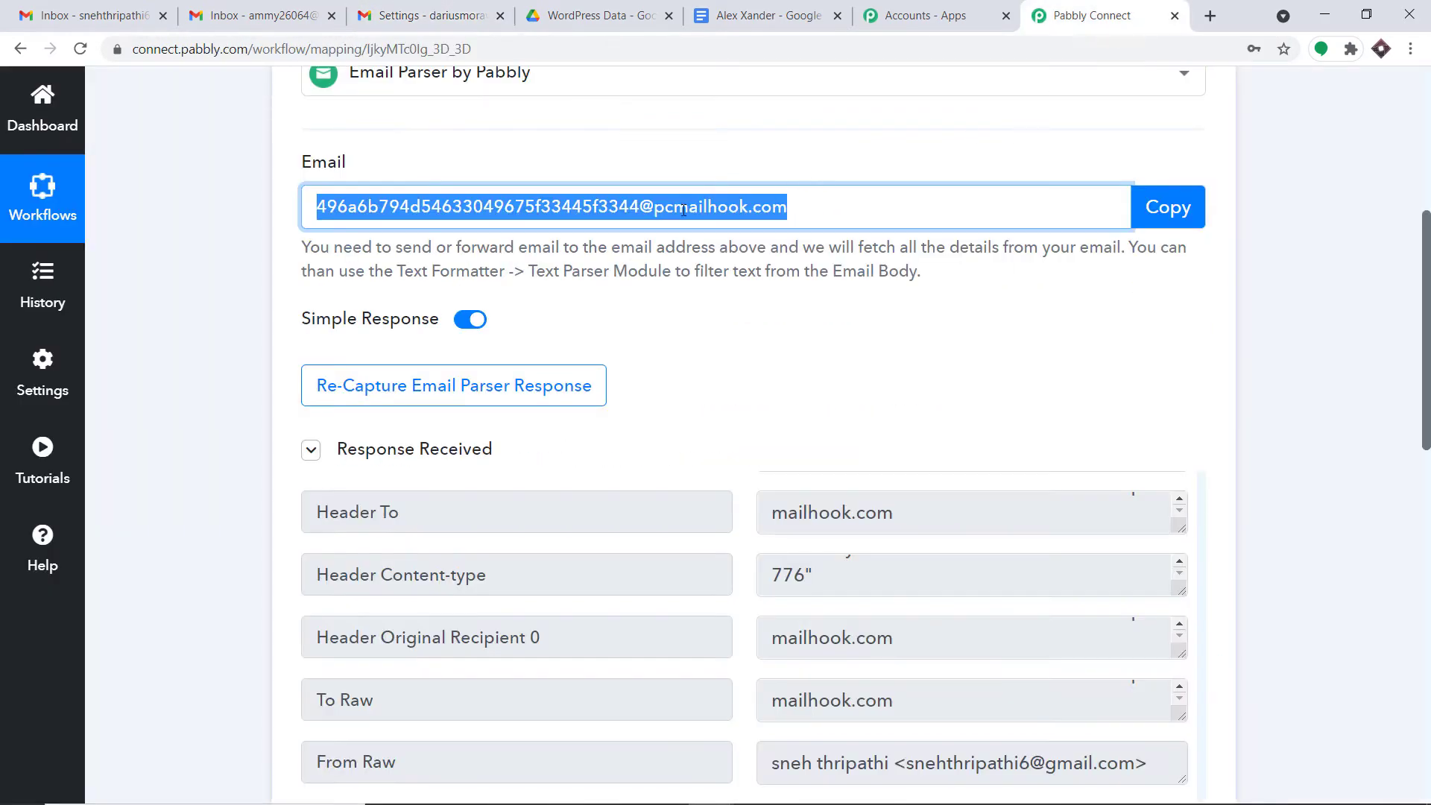
left_click(477, 9)
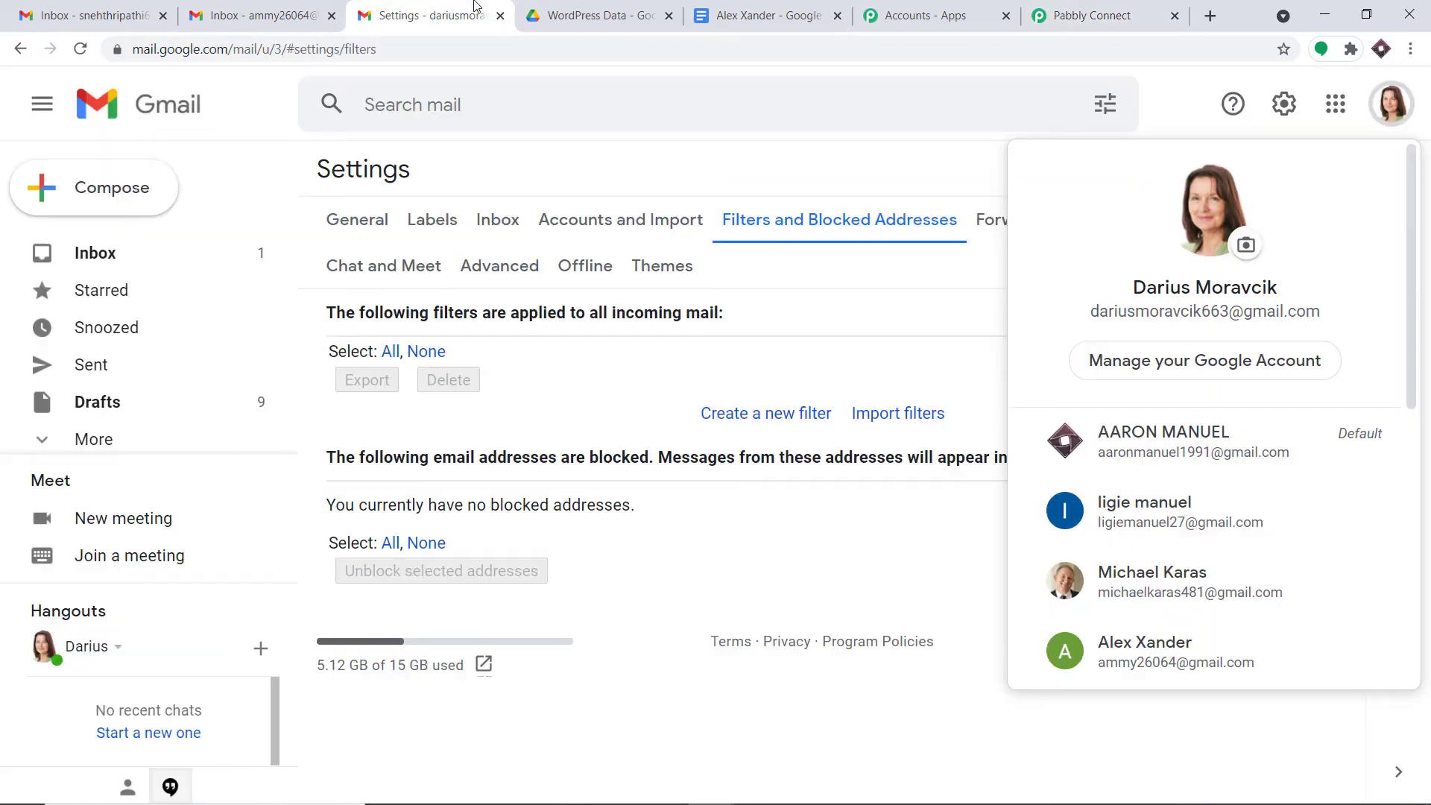
left_click(792, 410)
left_click(792, 410)
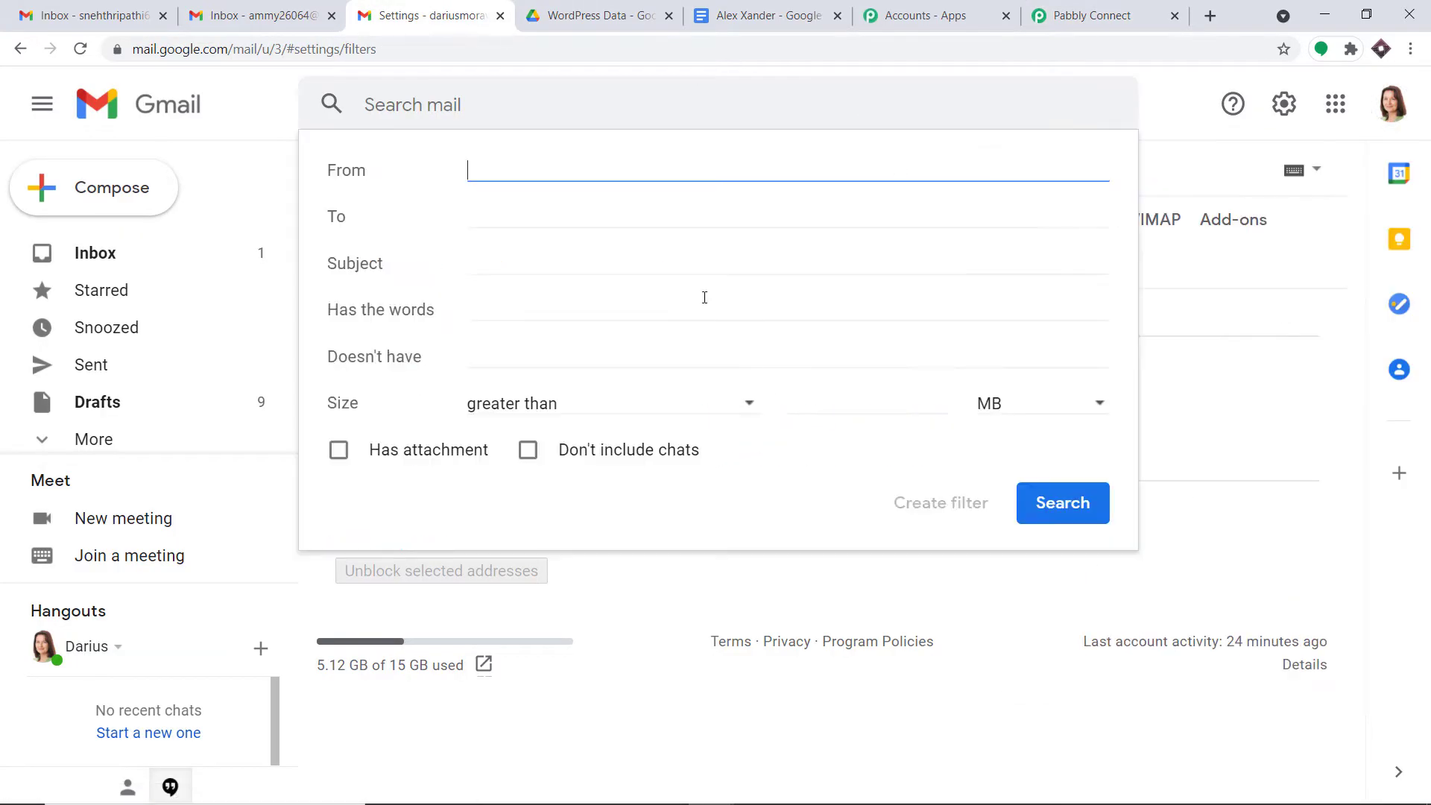
right_click(519, 209)
left_click(567, 357)
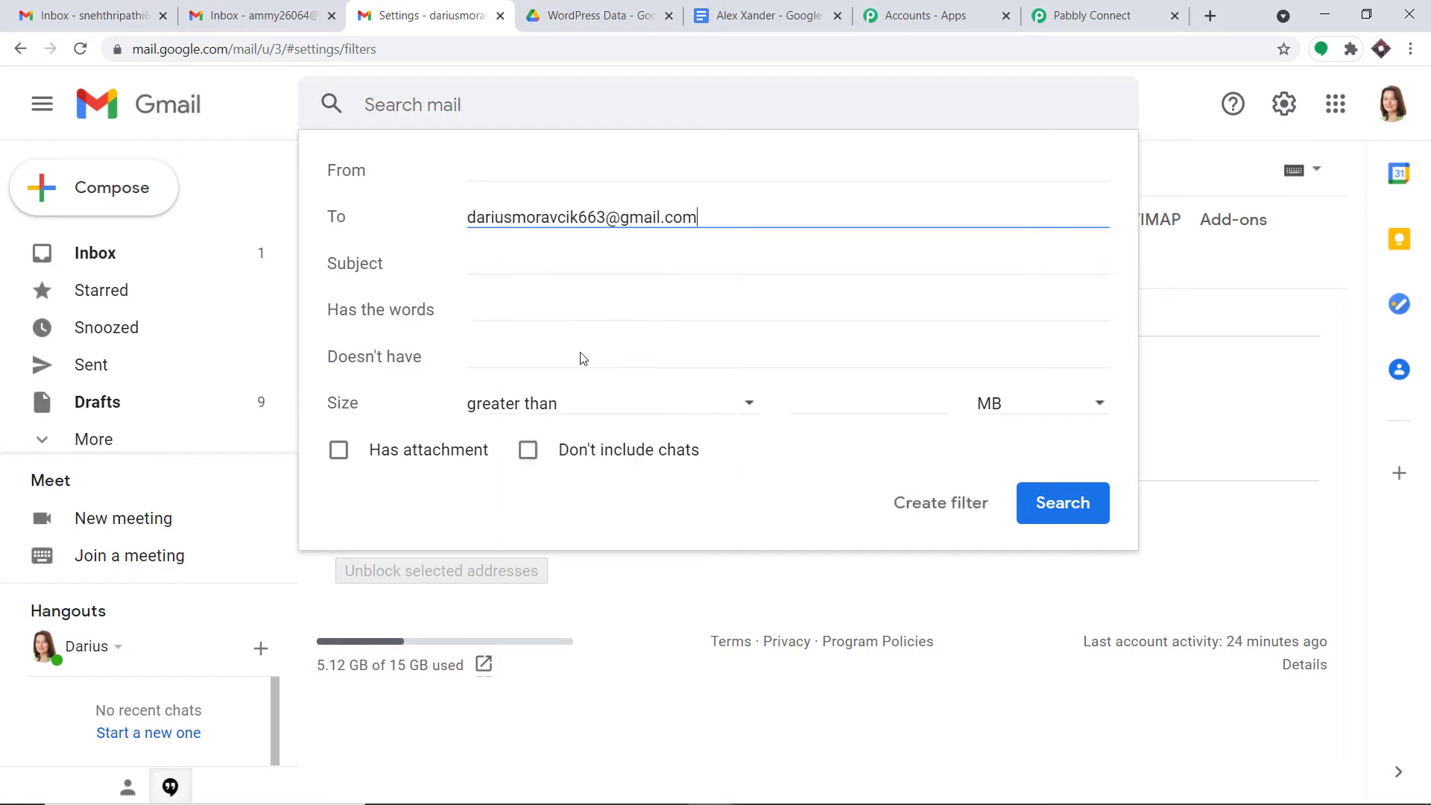
left_click(954, 519)
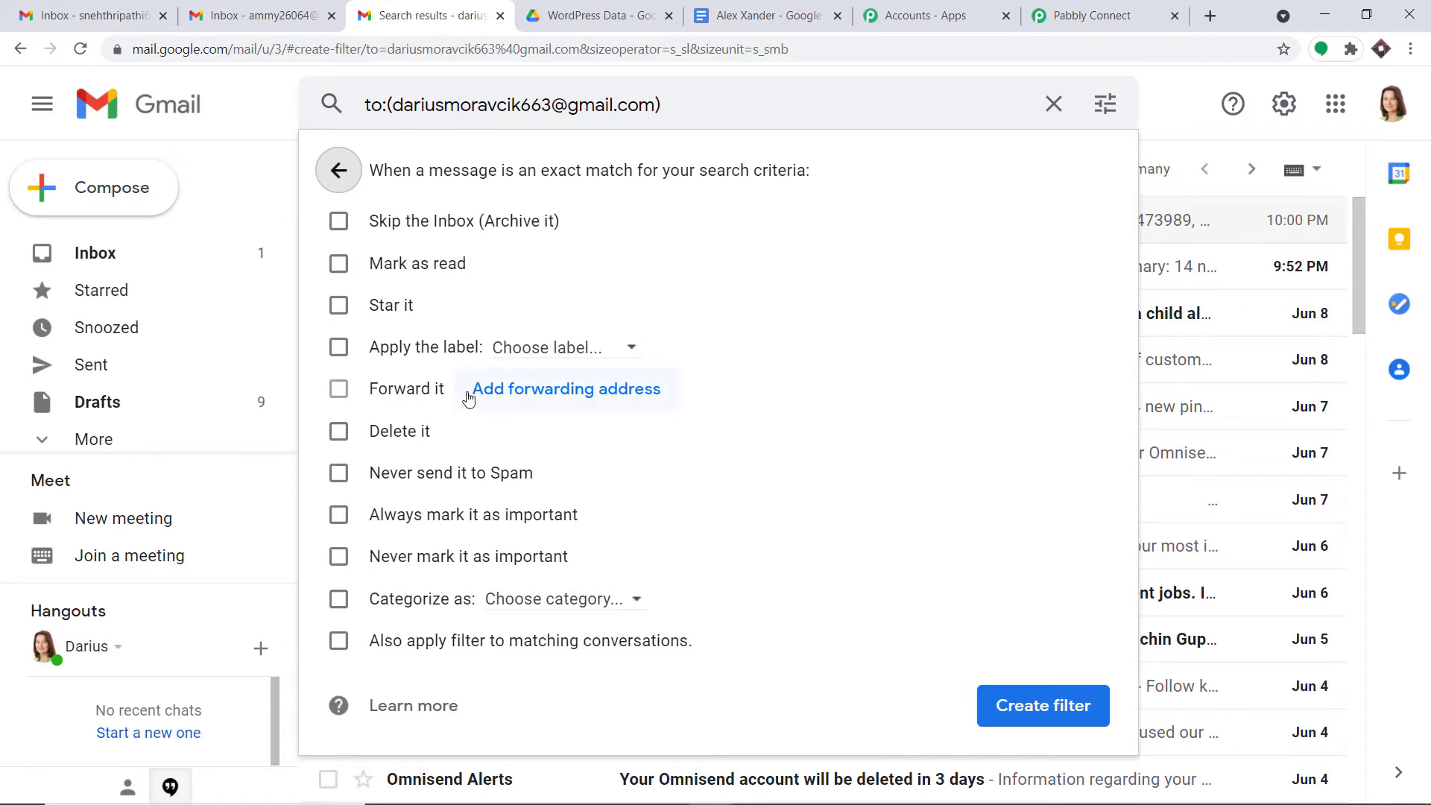
Open the Add a forwarding address dialog, then return to the Pabbly parser page
left_click(528, 395)
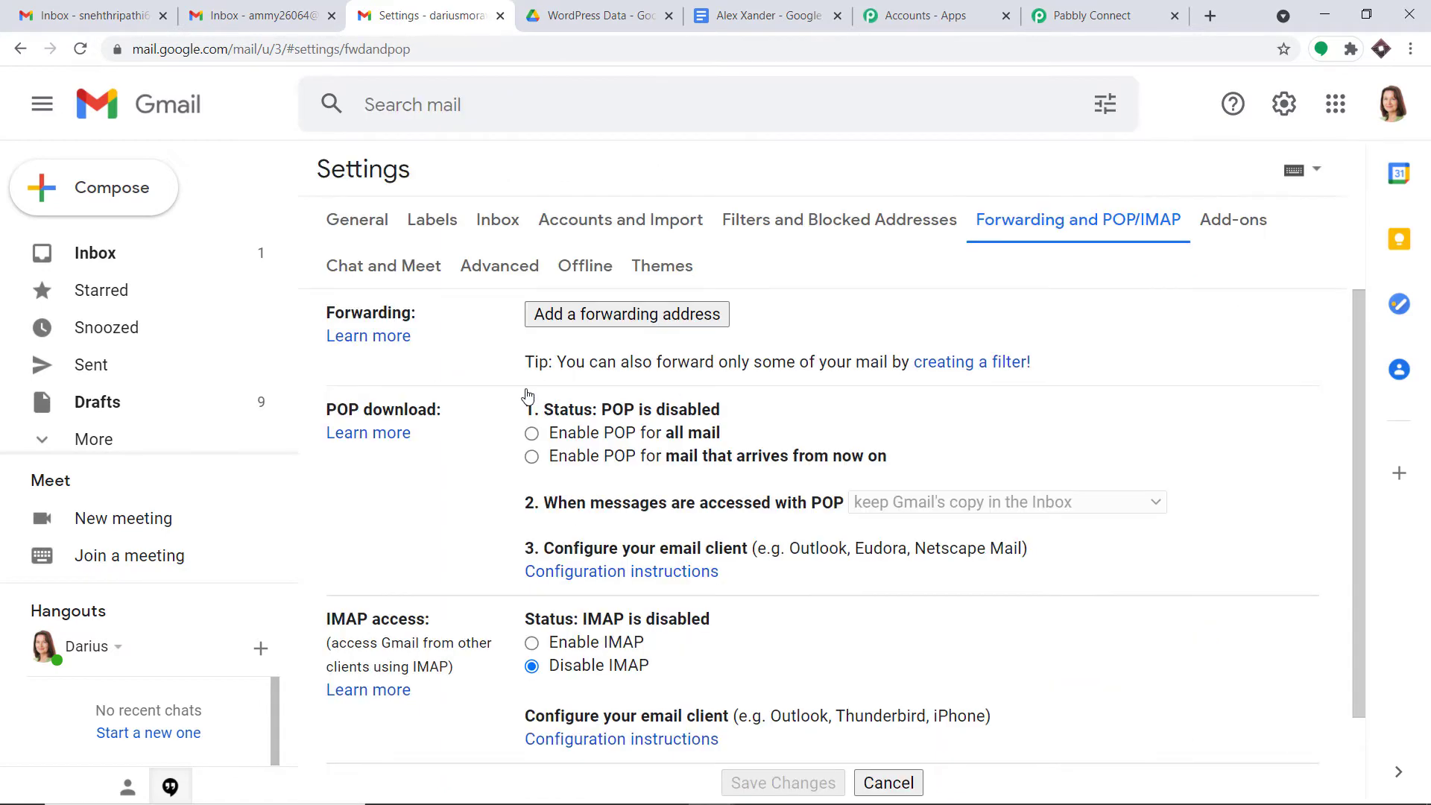
left_click(608, 317)
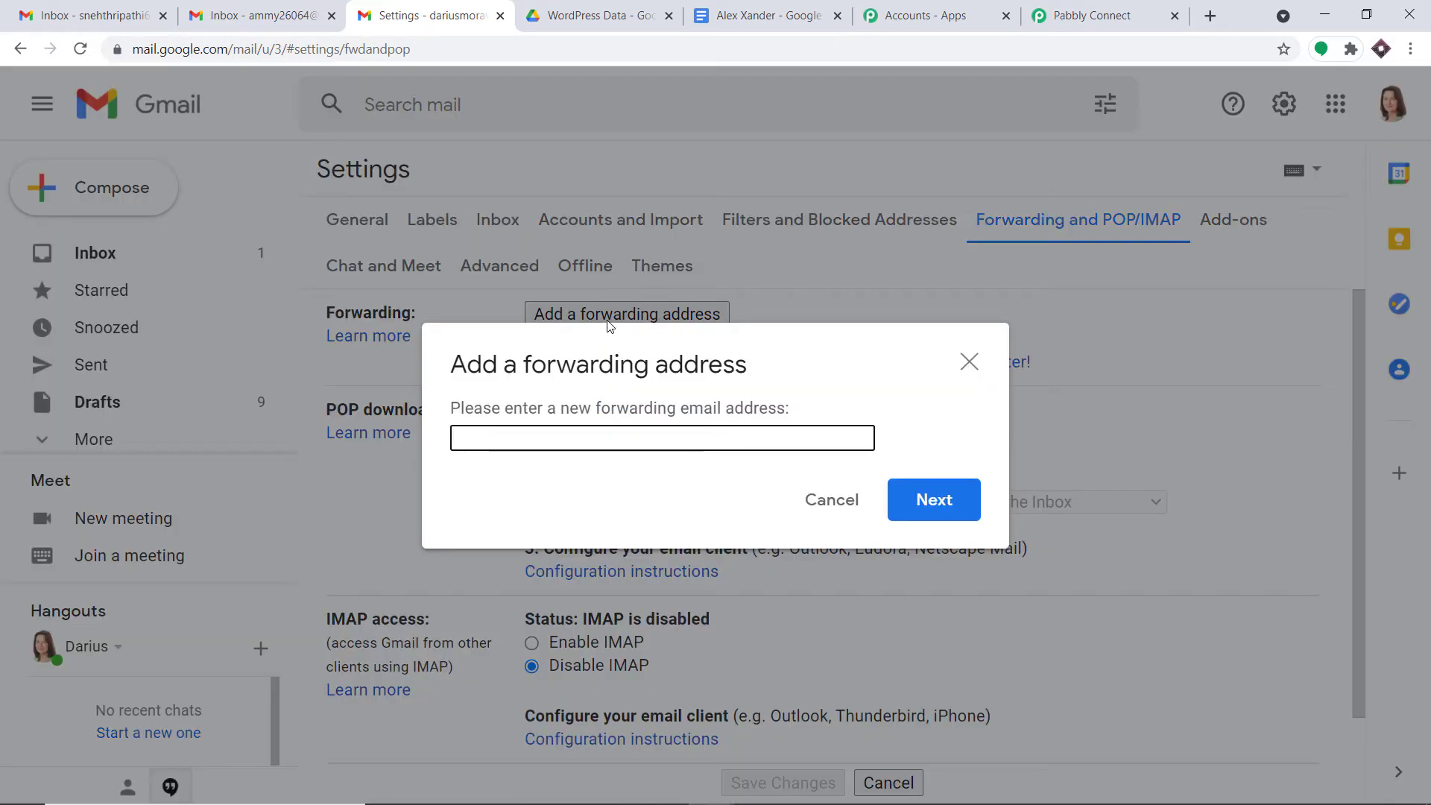
left_click(1090, 15)
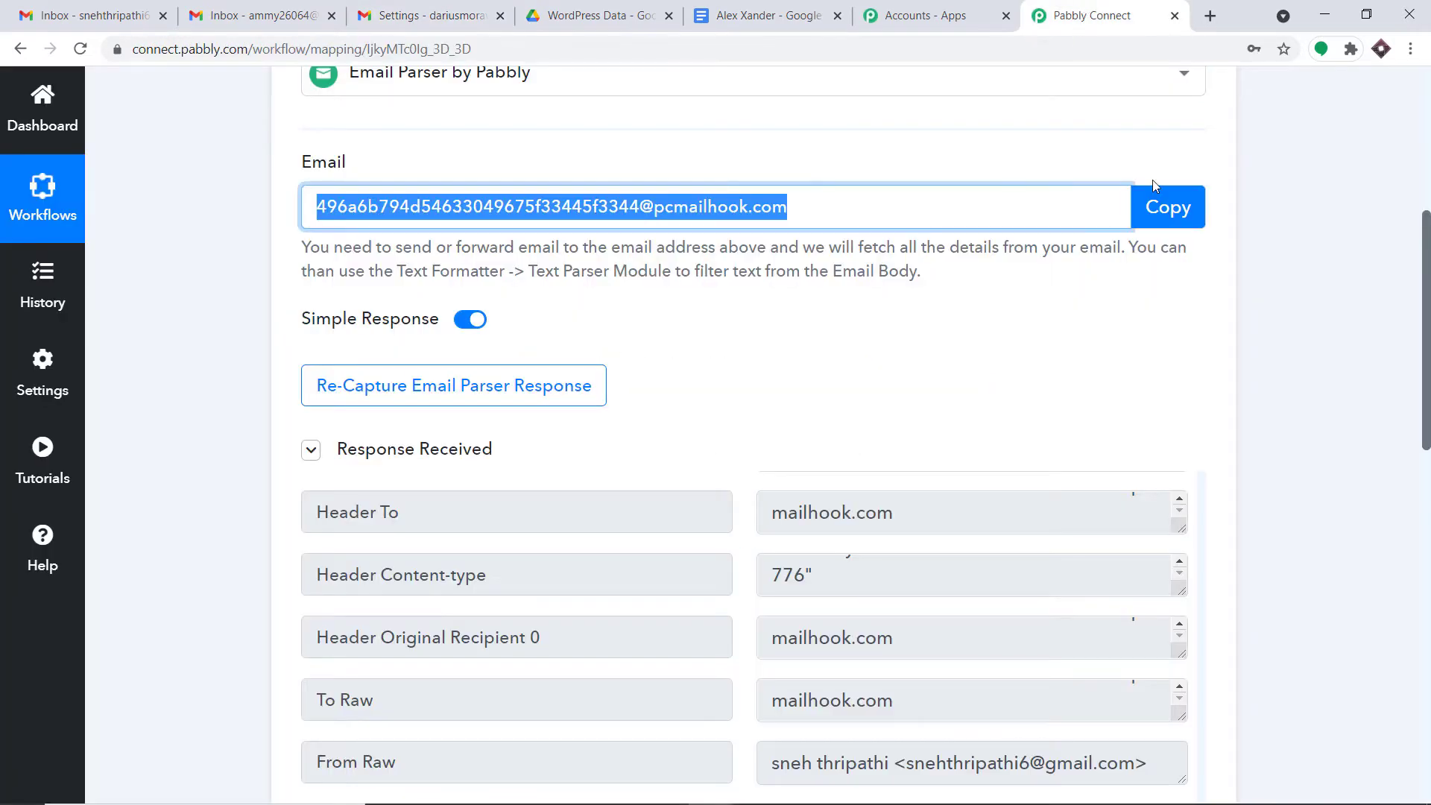
Copy the parser's capture address and confirm Re-Capture Email Parser Response
left_click(1165, 211)
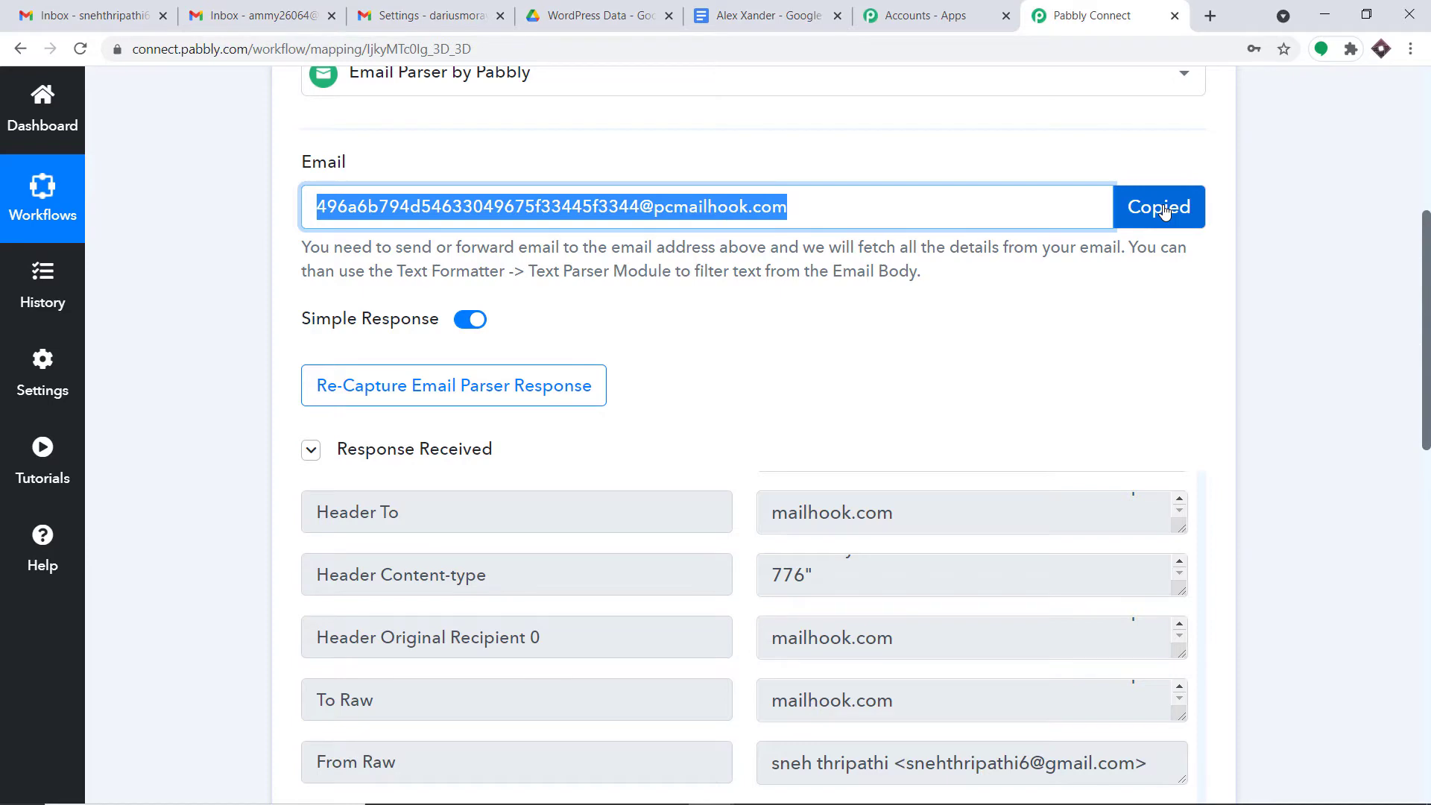
left_click(418, 402)
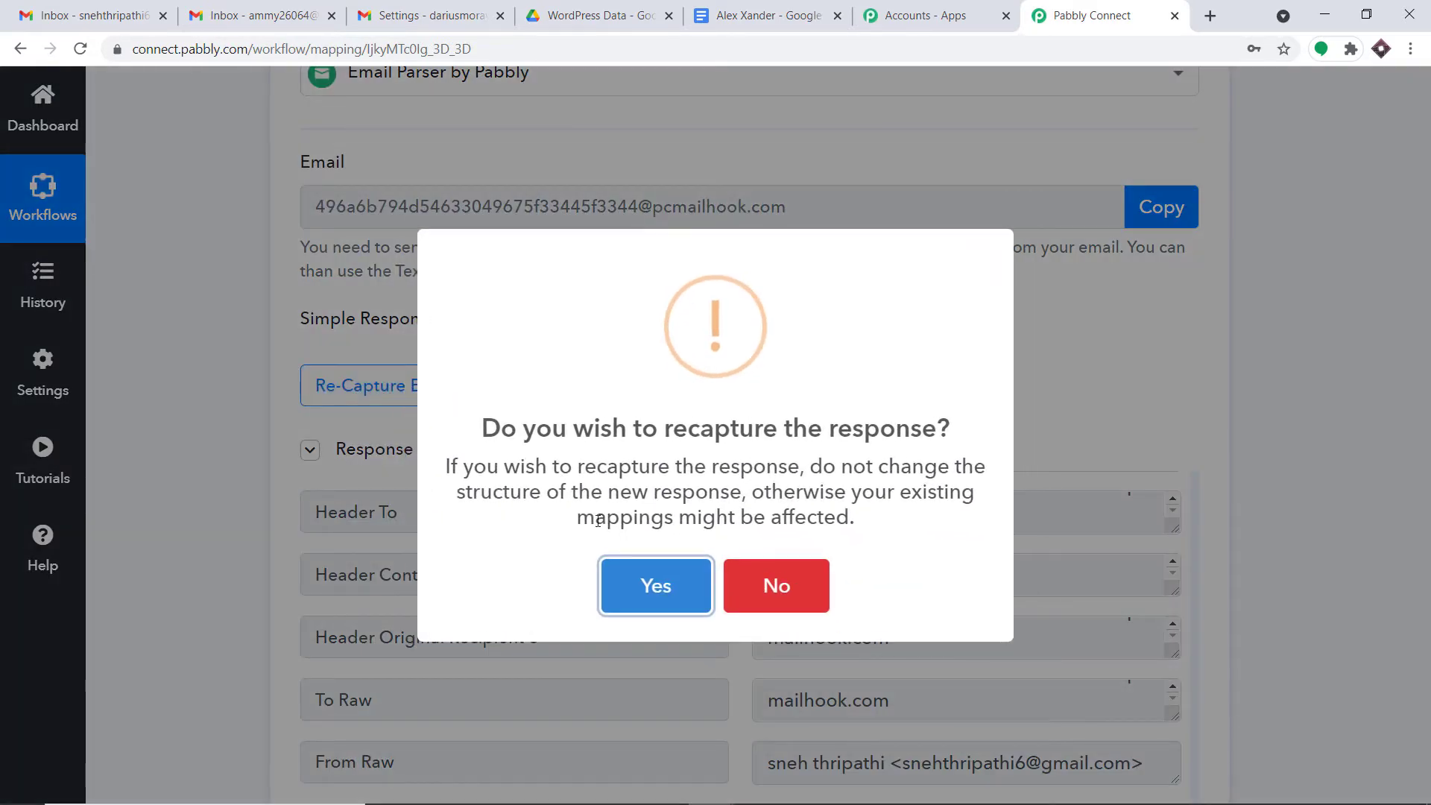
left_click(631, 588)
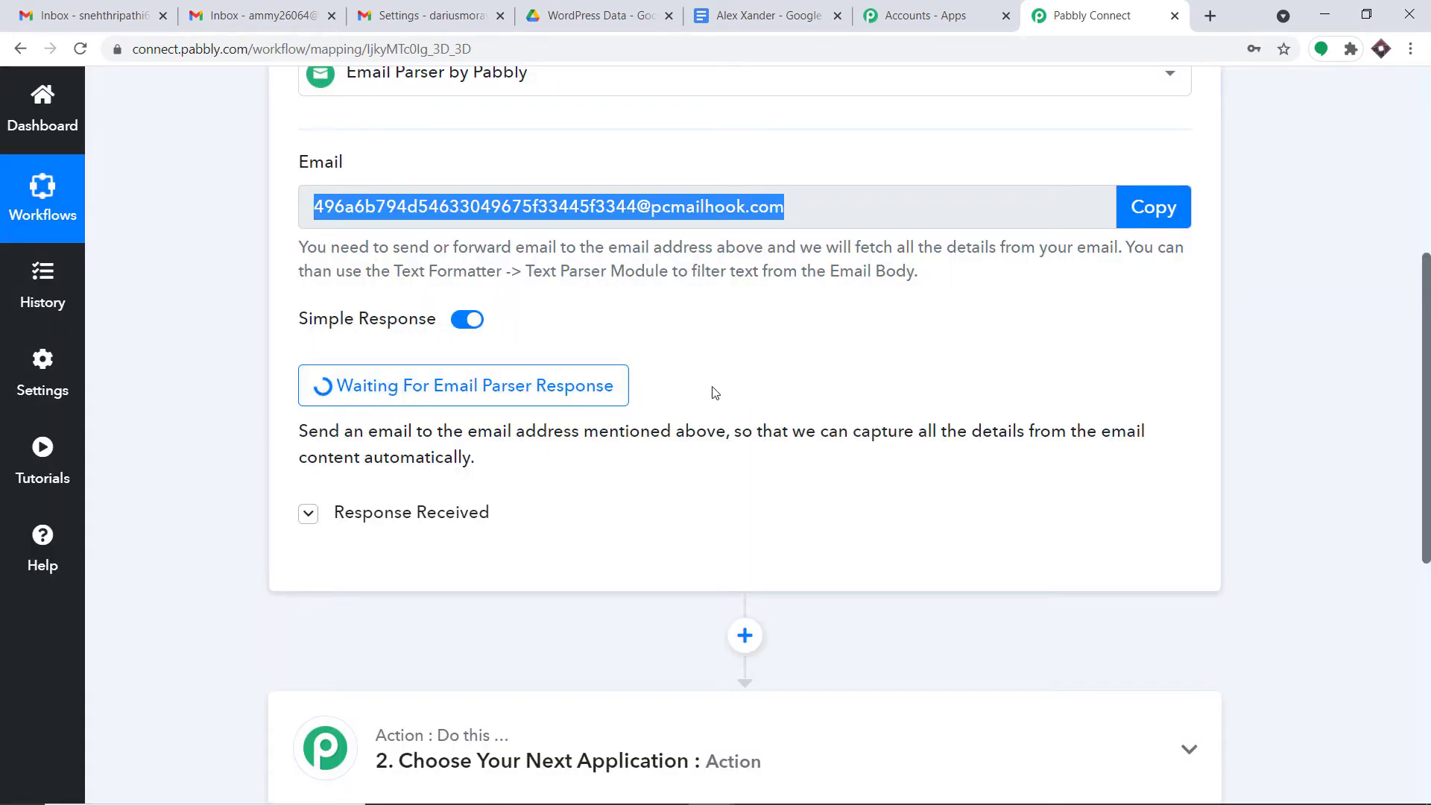
left_click(399, 9)
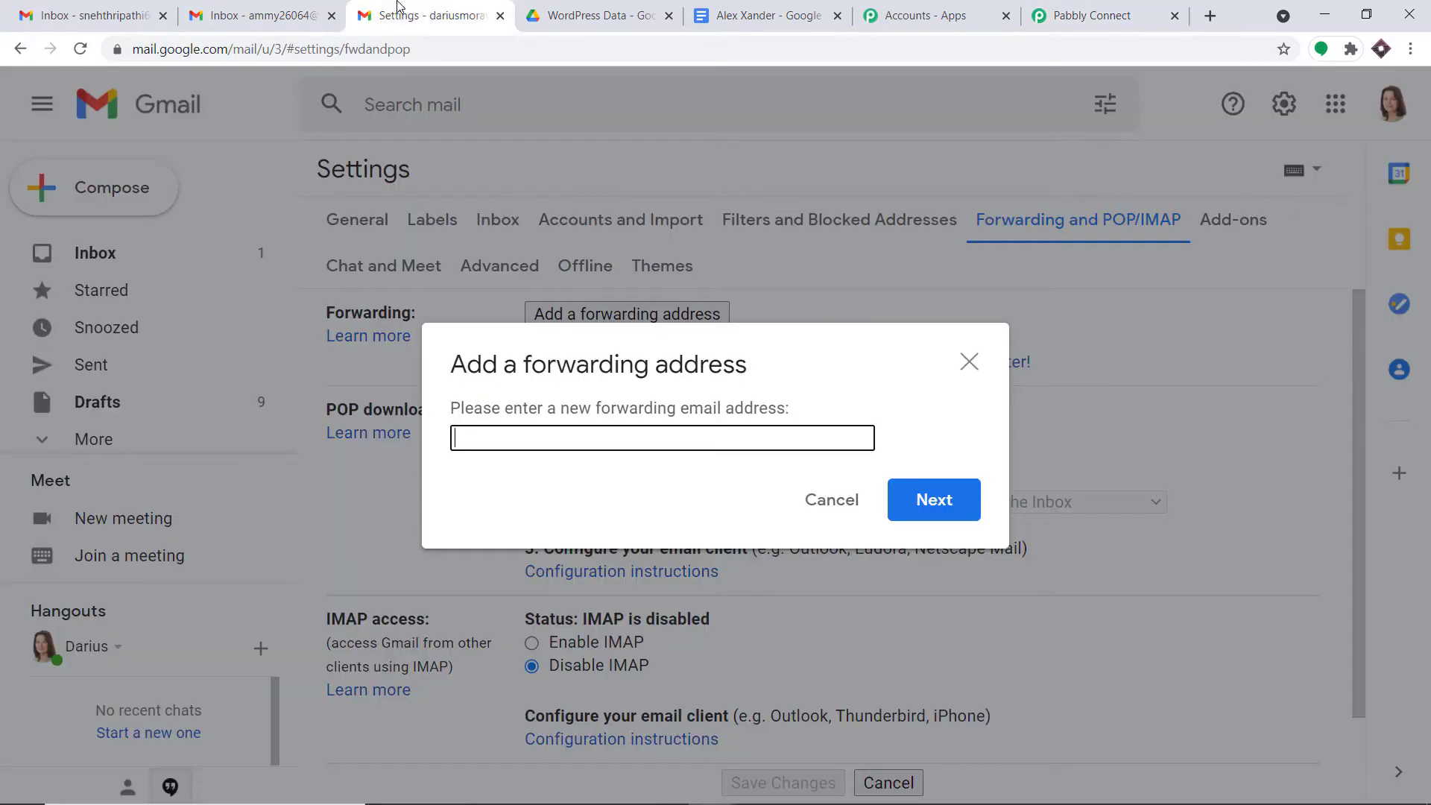
Add the Pabbly parser address as a Gmail forwarding address and dismiss the confirmation-sent notice
right_click(541, 439)
left_click(588, 583)
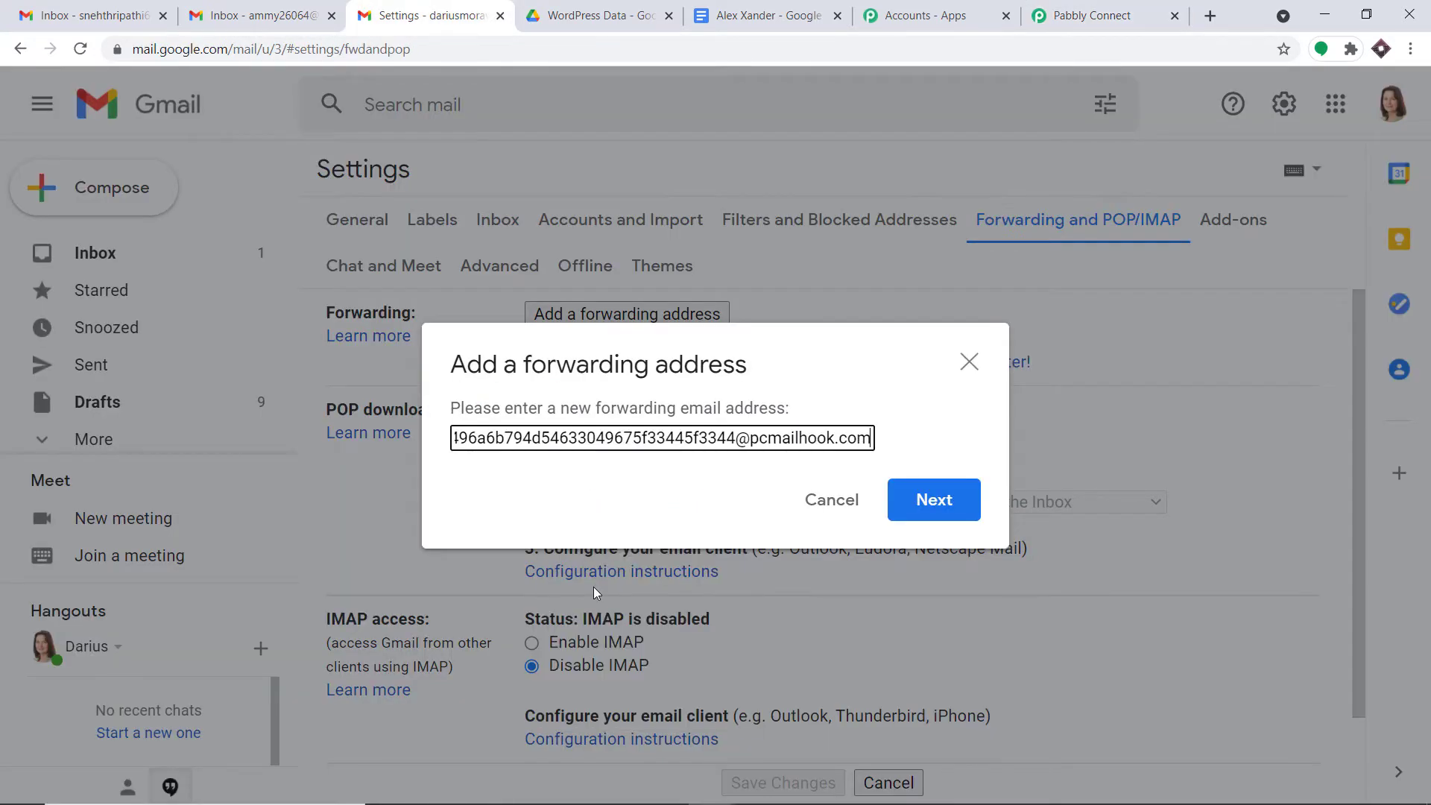
left_click(908, 510)
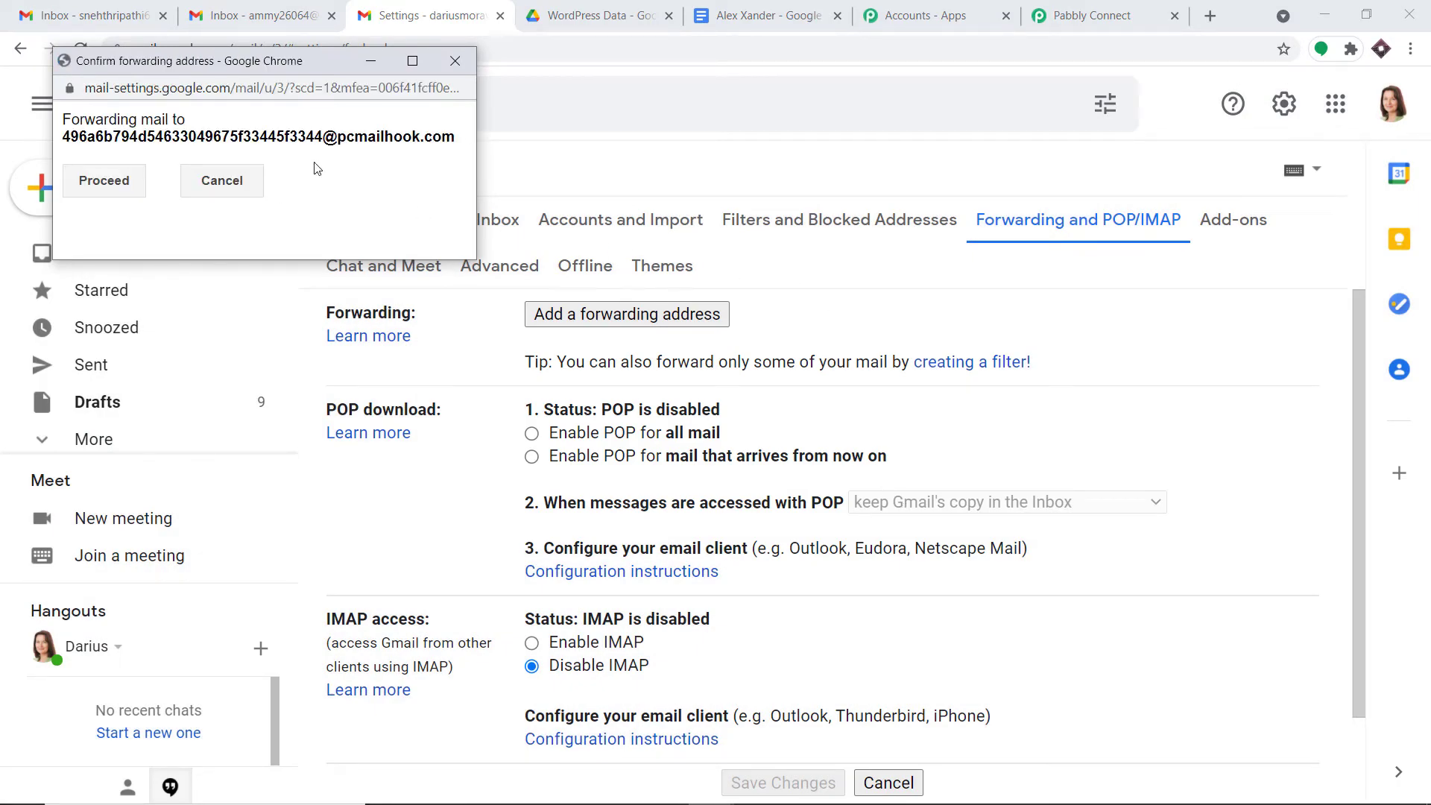
left_click(118, 181)
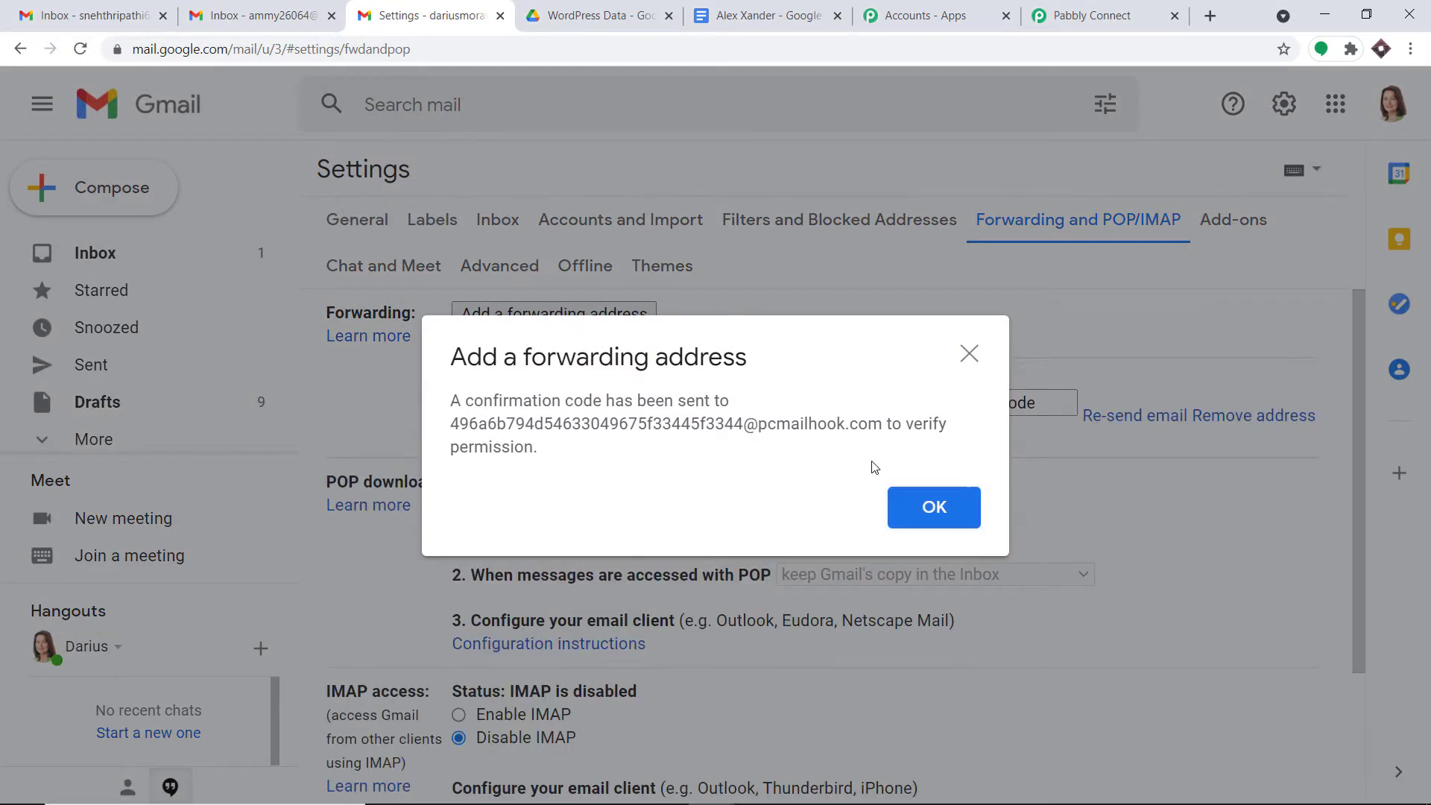
left_click_drag(450, 400, 745, 412)
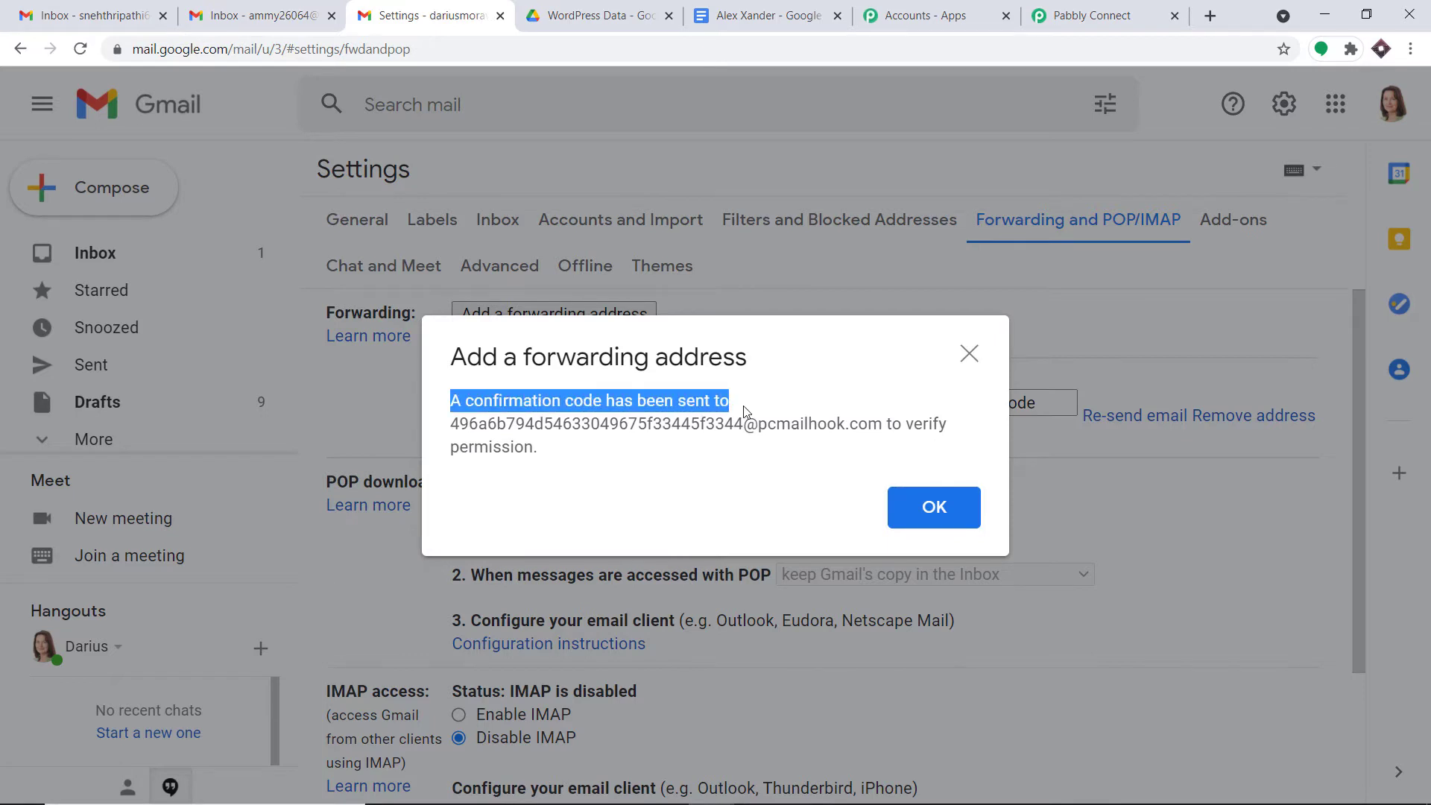
left_click_drag(882, 424, 430, 430)
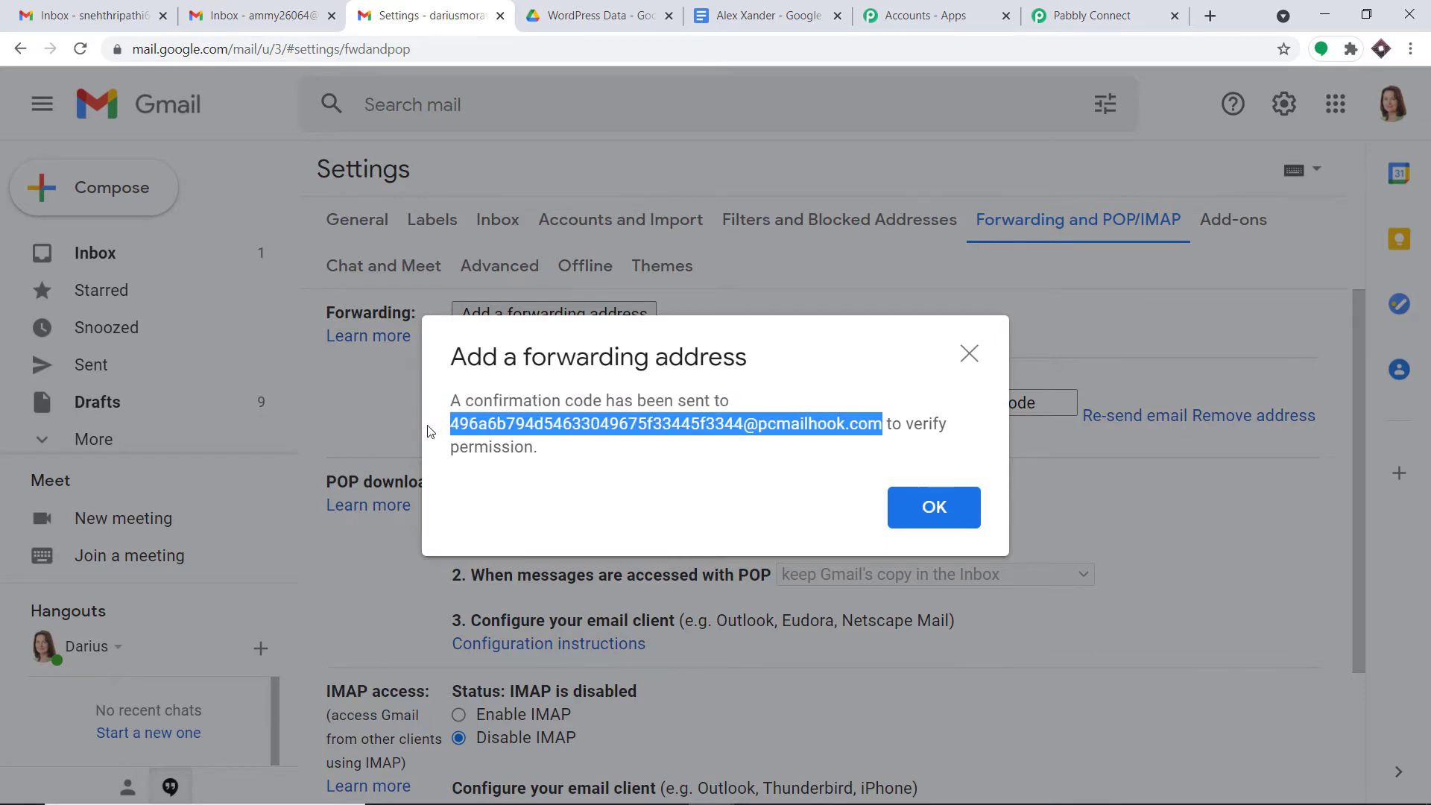
left_click(948, 513)
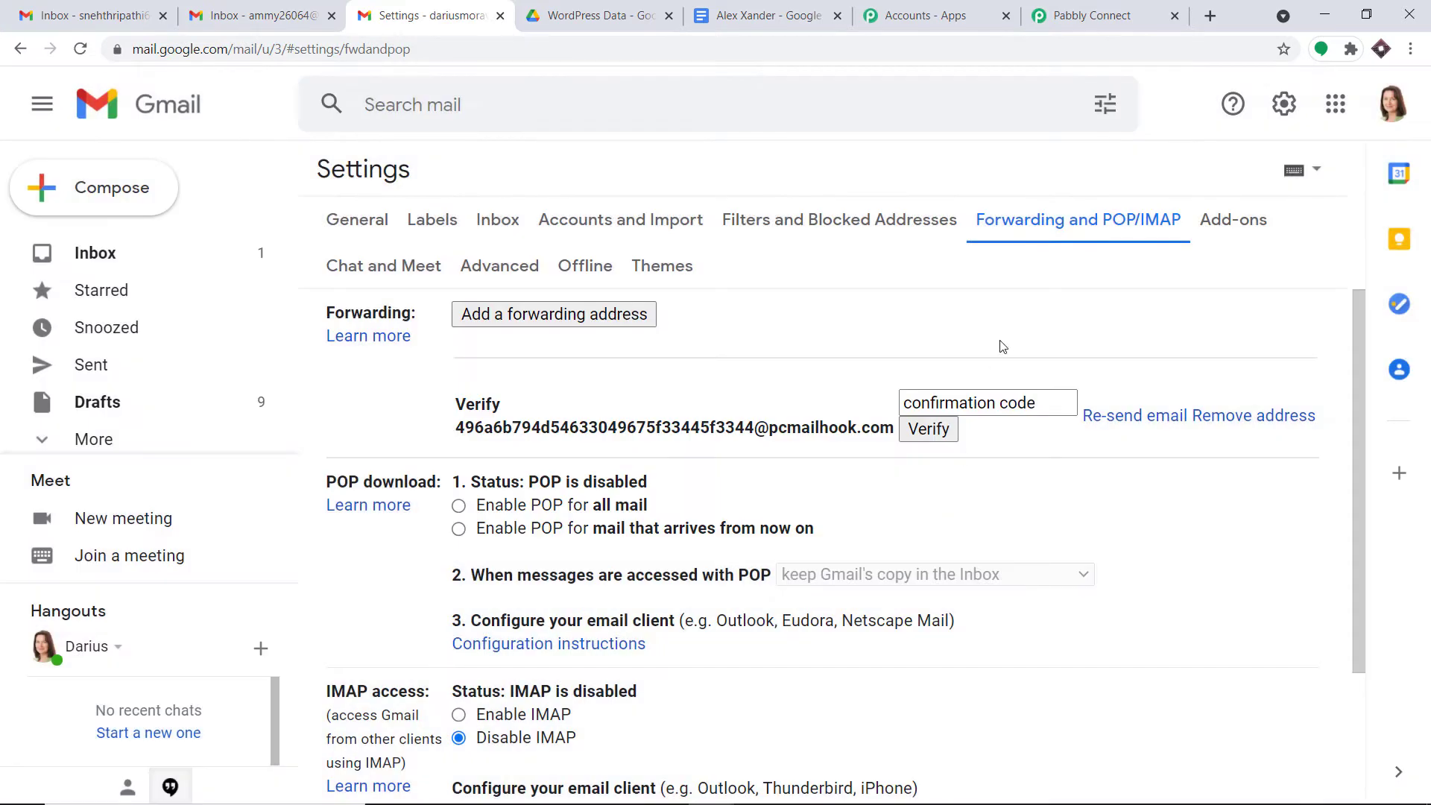
In Pabbly Connect, enlarge the captured Body Text and select the forwarding confirmation code
left_click(1132, 6)
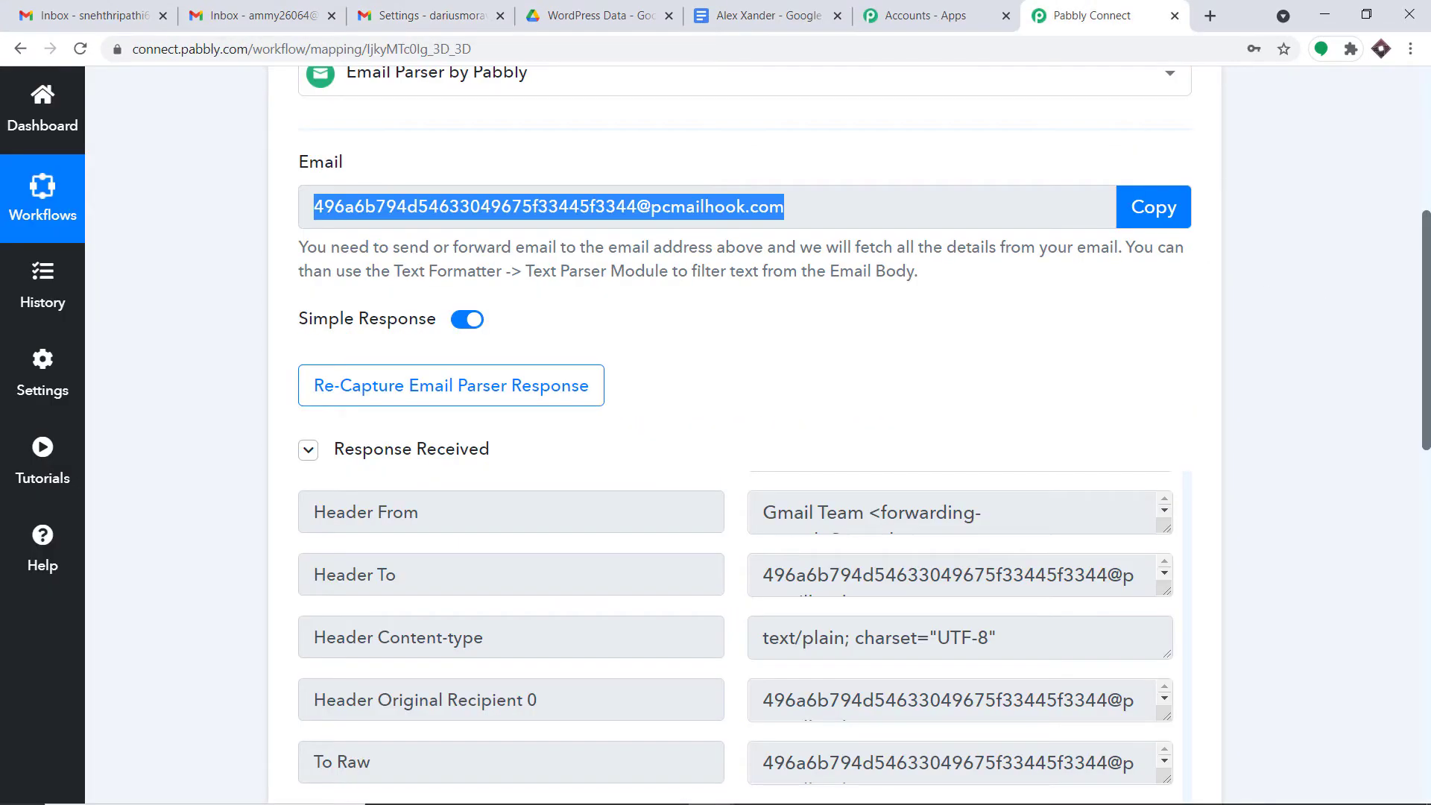
scroll(1427, 466, "down", 5)
scroll(1427, 466, "down", 2)
scroll(1033, 377, "down", 3)
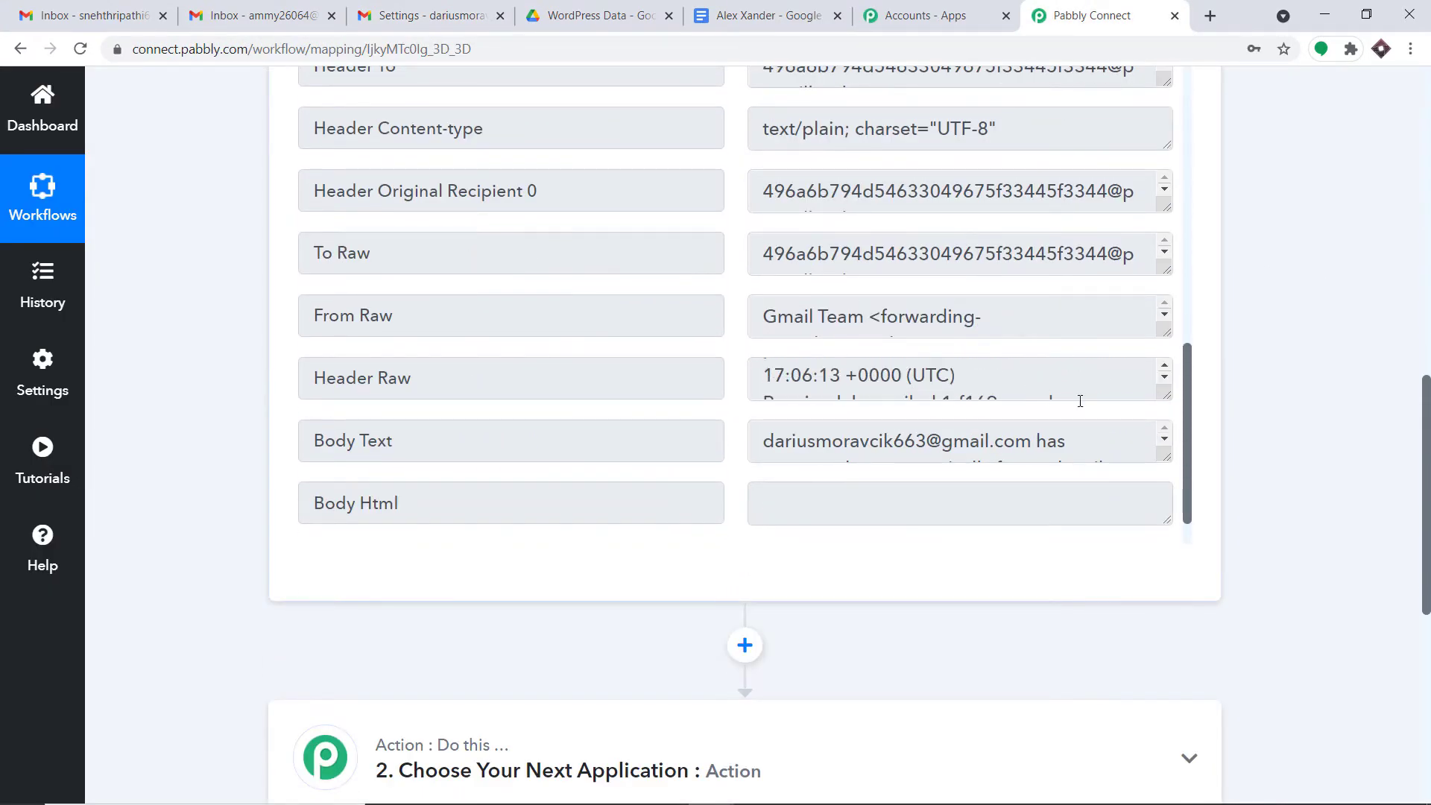
left_click_drag(1164, 456, 1032, 418)
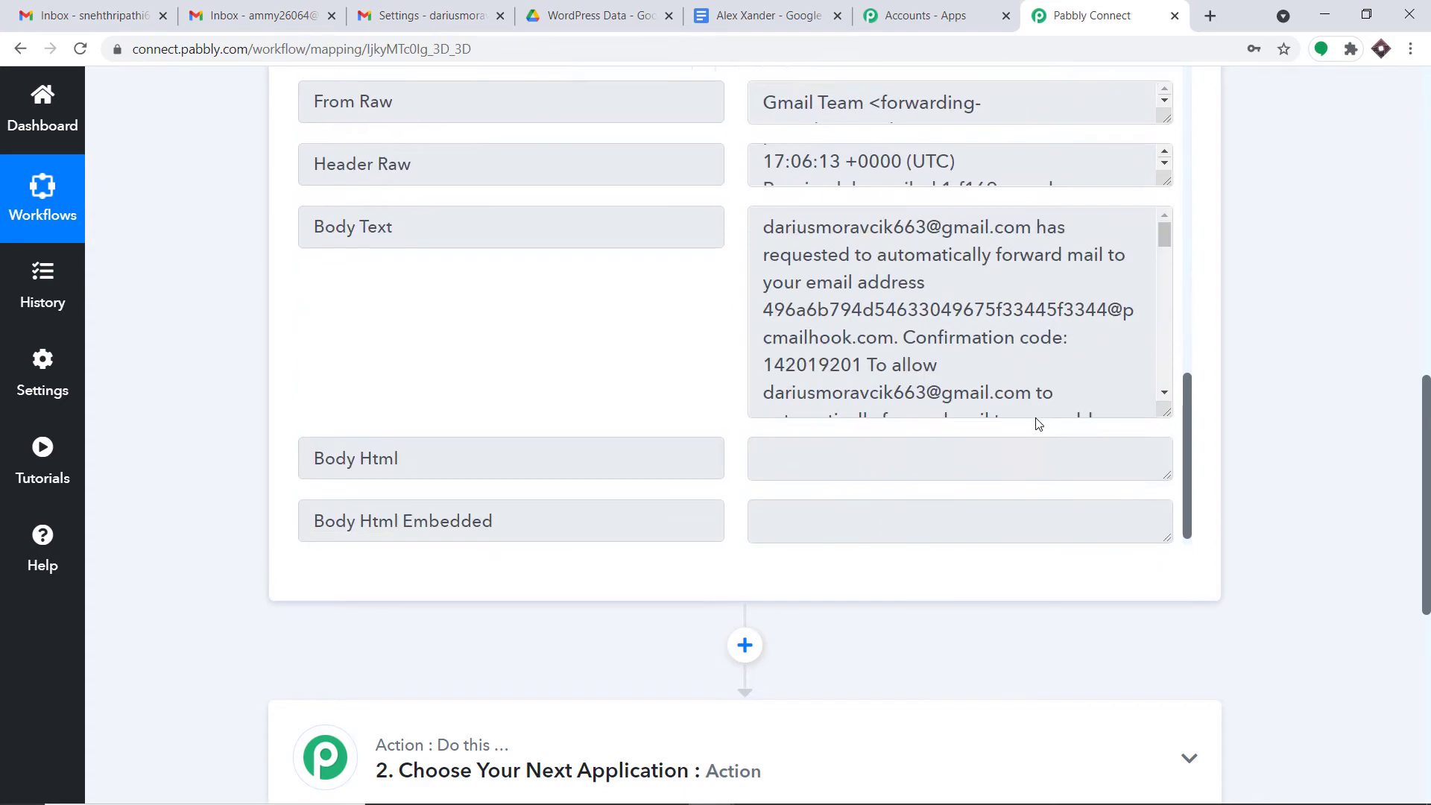
left_click_drag(865, 348, 762, 347)
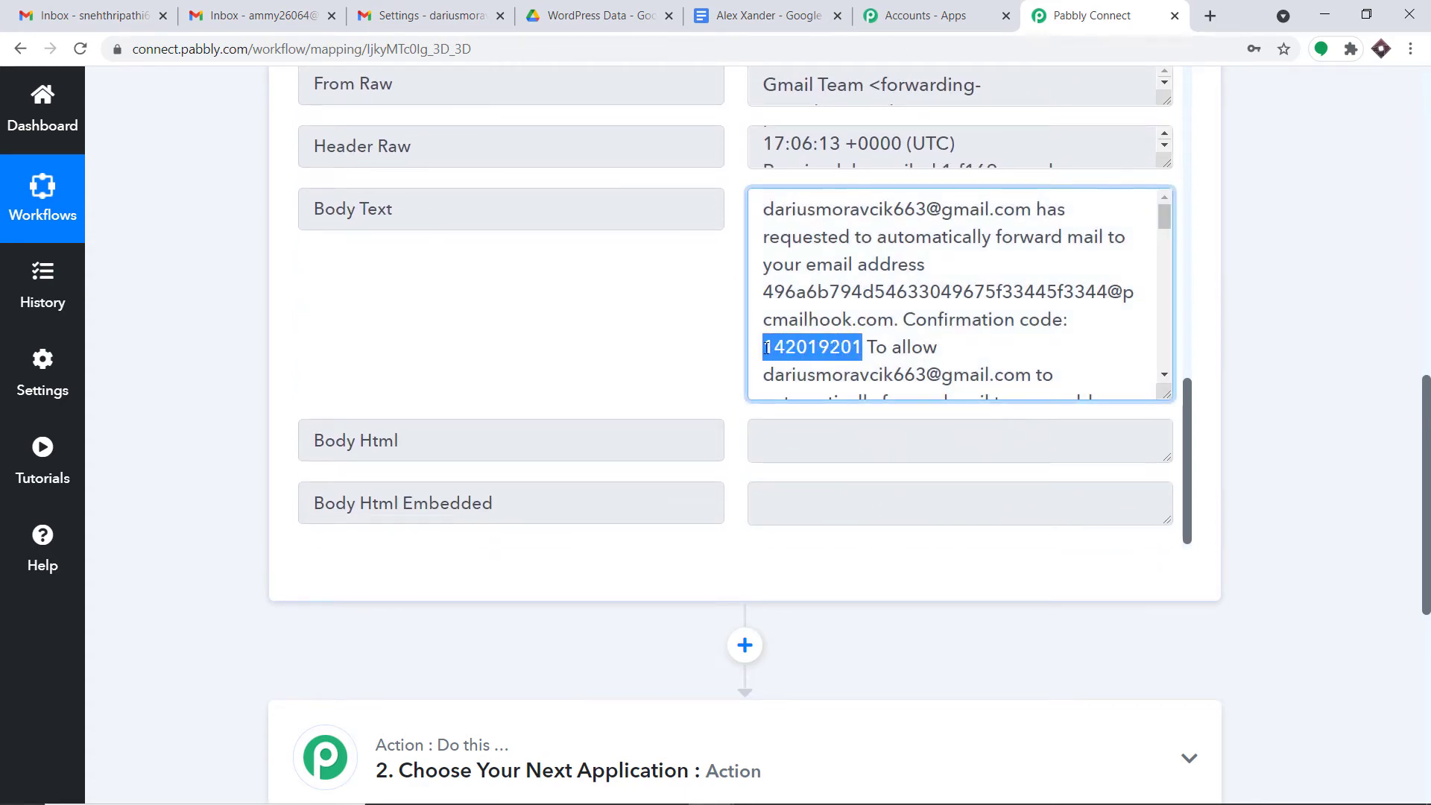
right_click(784, 363)
Paste the confirmation code into Gmail's forwarding settings and verify the parser address
left_click(784, 364)
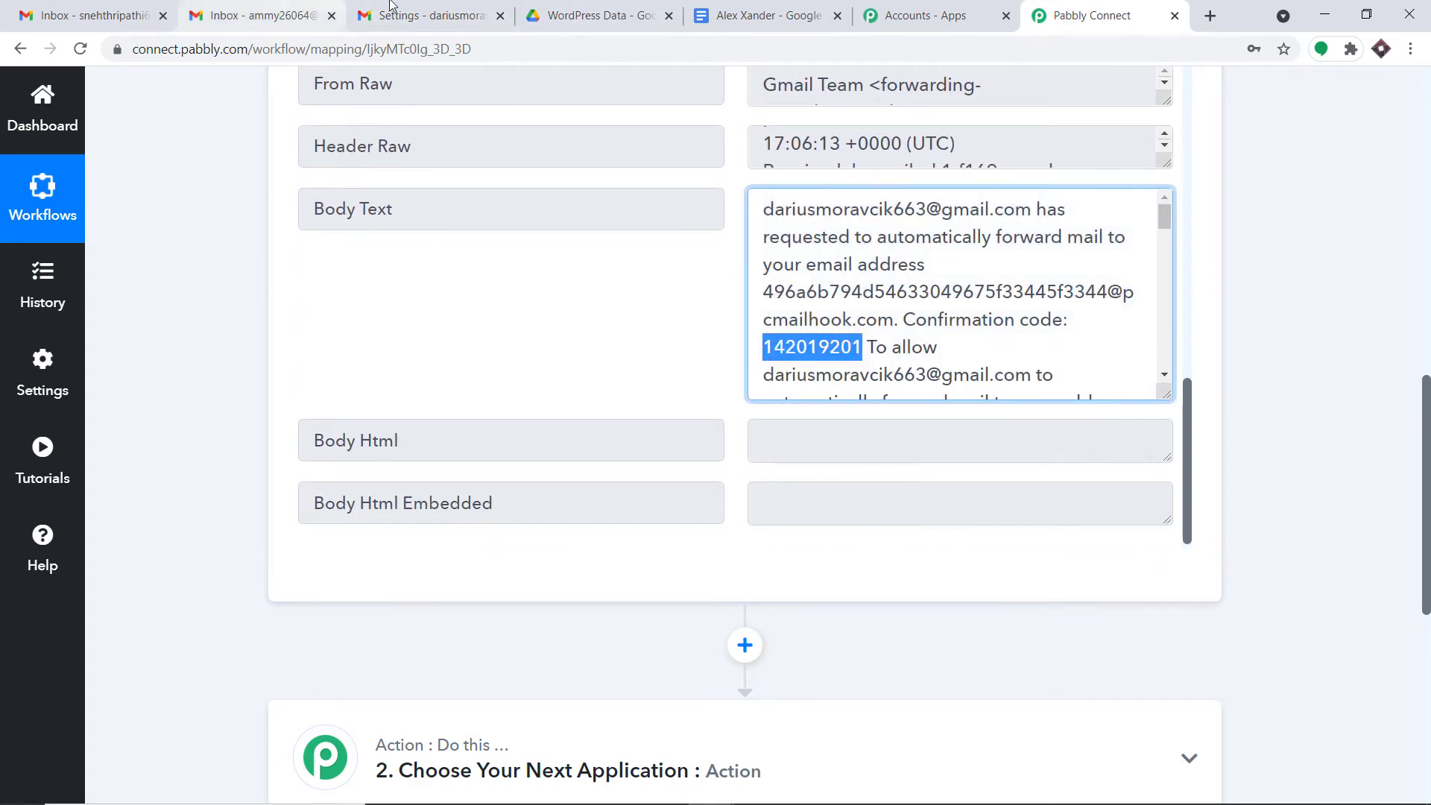
left_click(426, 15)
left_click(975, 391)
right_click(975, 391)
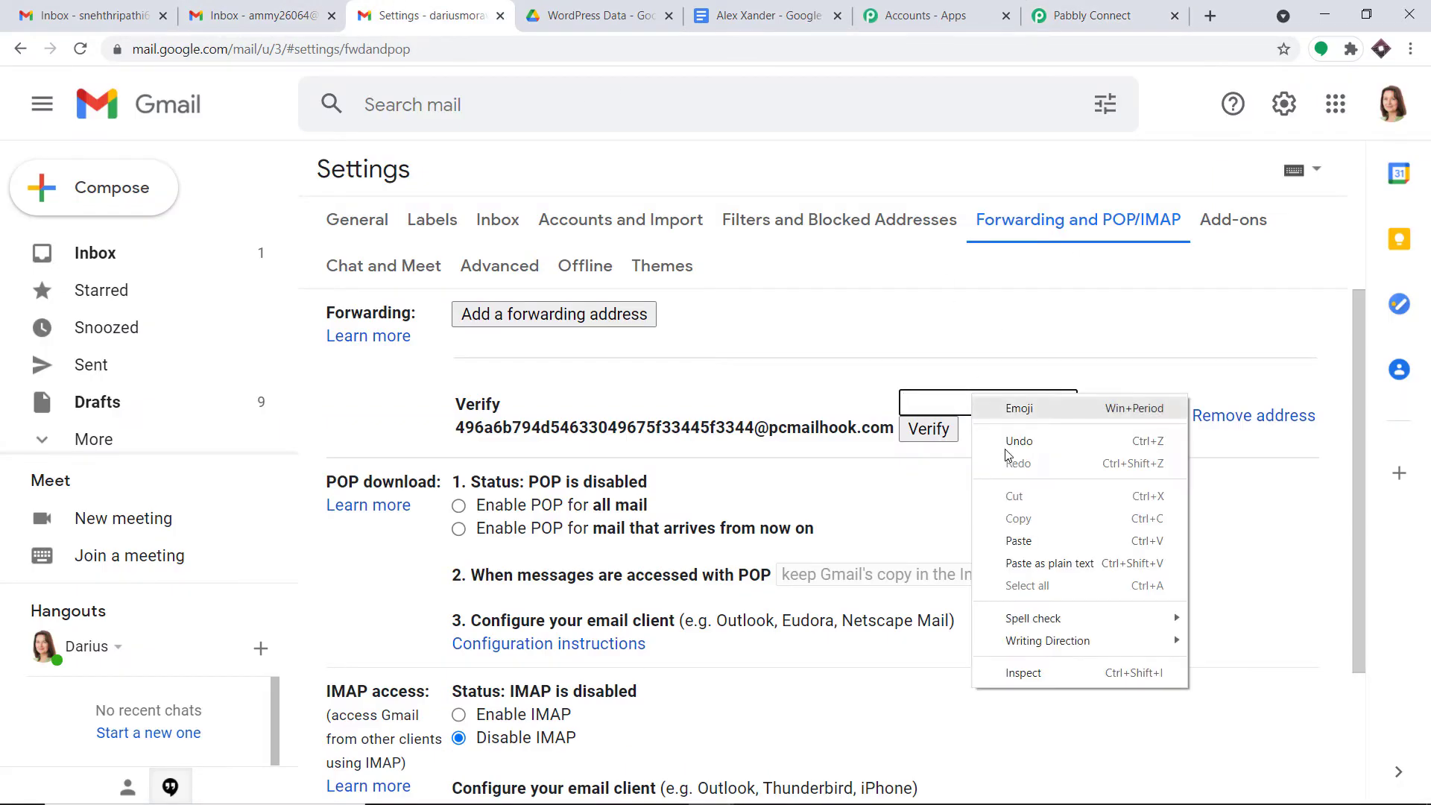
left_click(1033, 538)
left_click(928, 432)
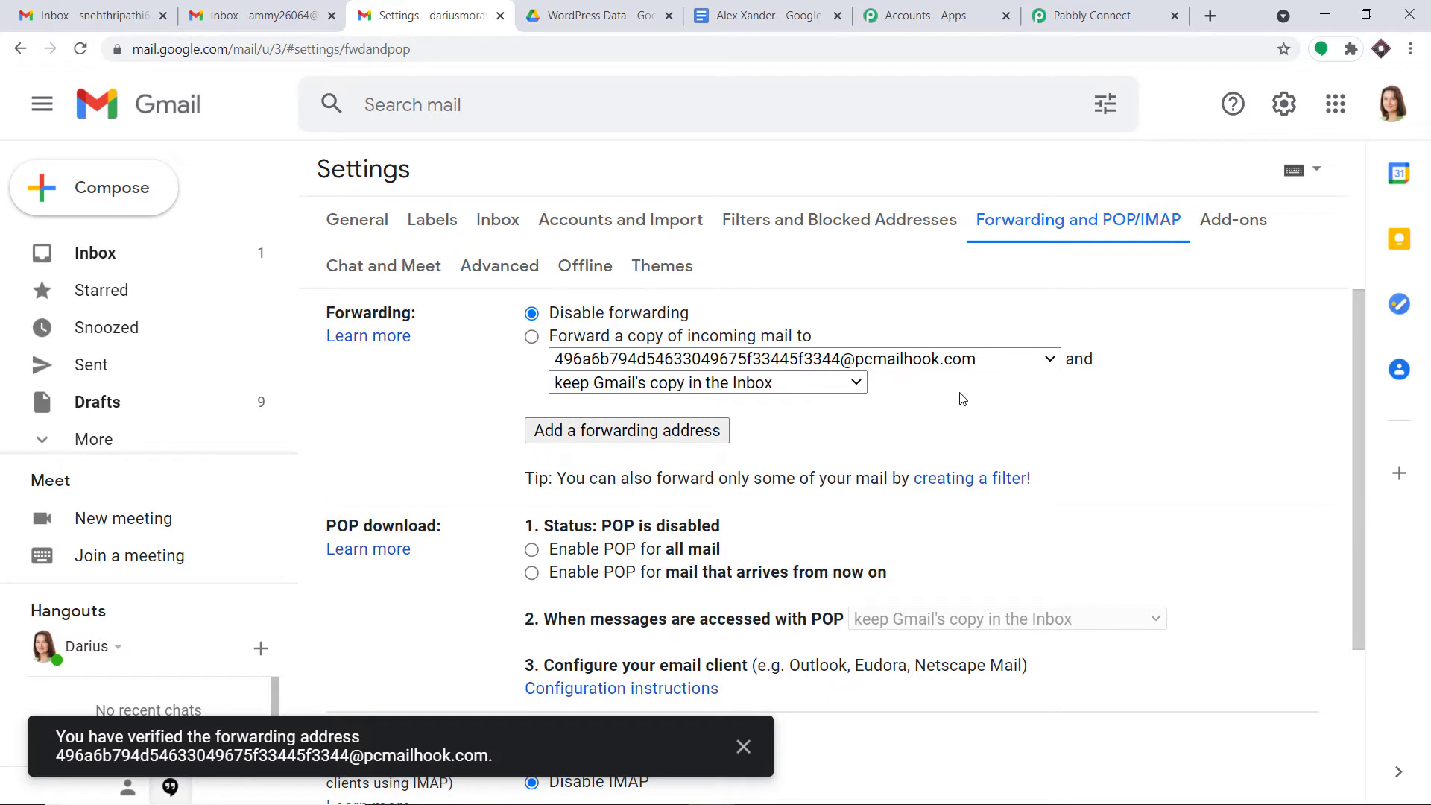
Choose 'Forward a copy of incoming mail to' the pcmailhook address and save changes
left_click(531, 337)
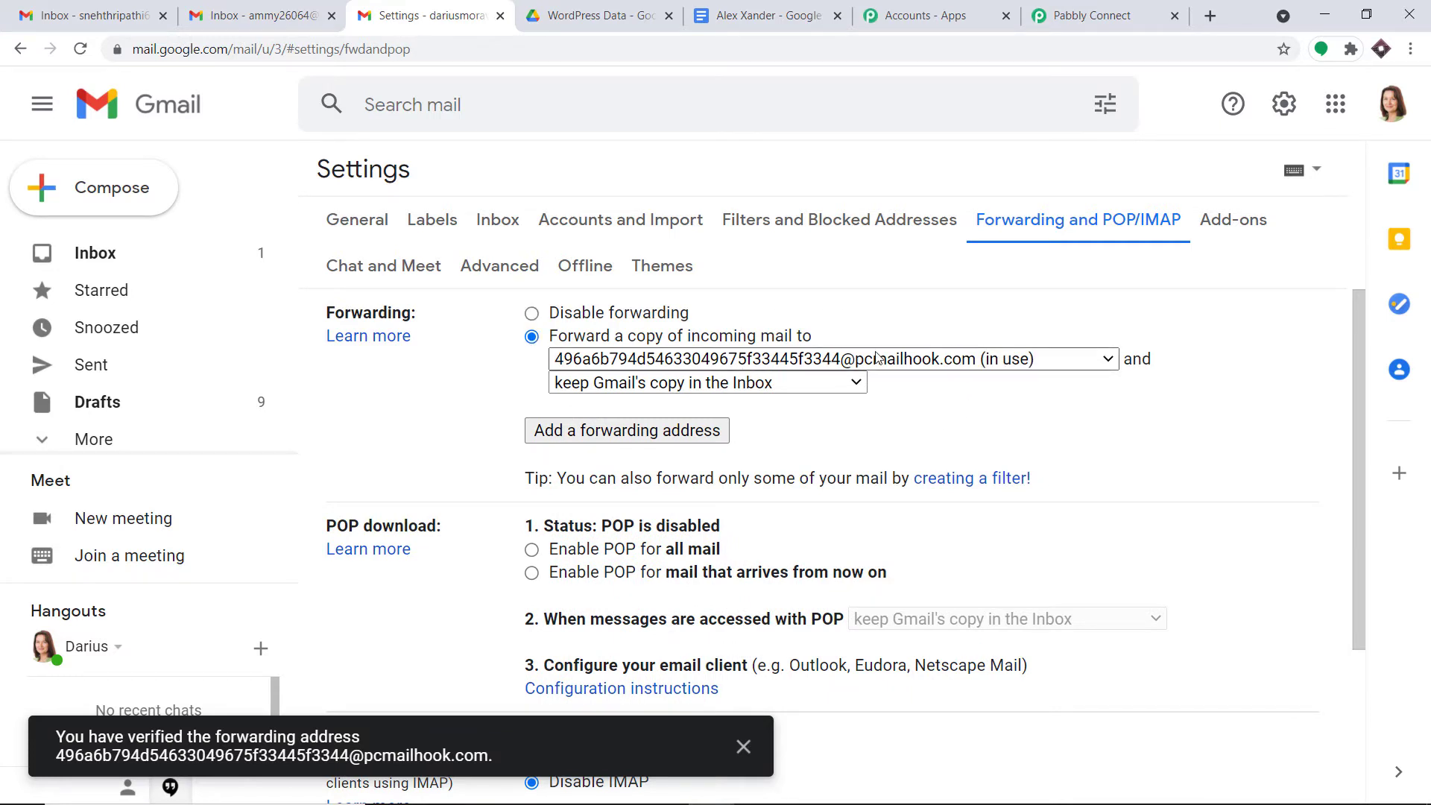
scroll(876, 358, "down", 3)
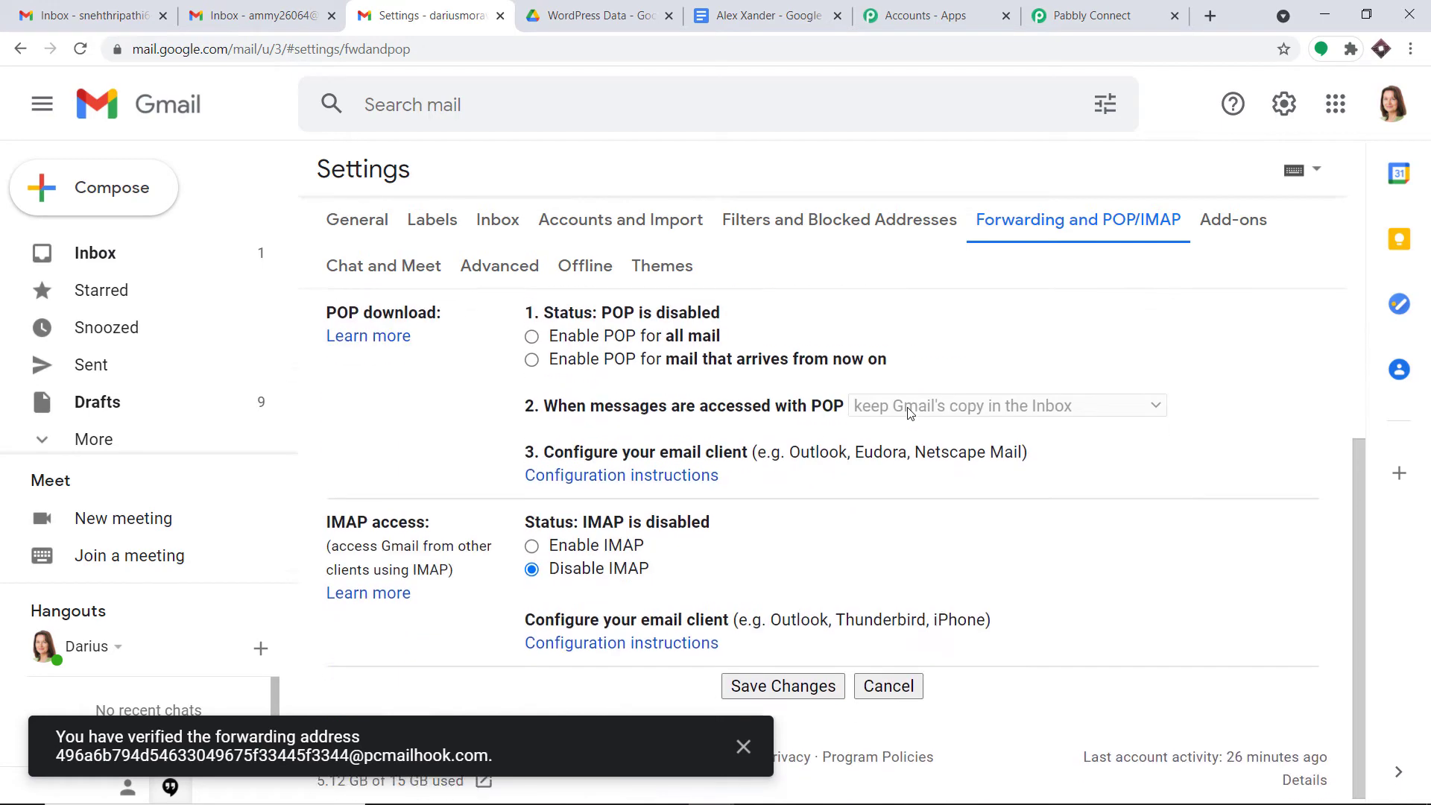
left_click(782, 679)
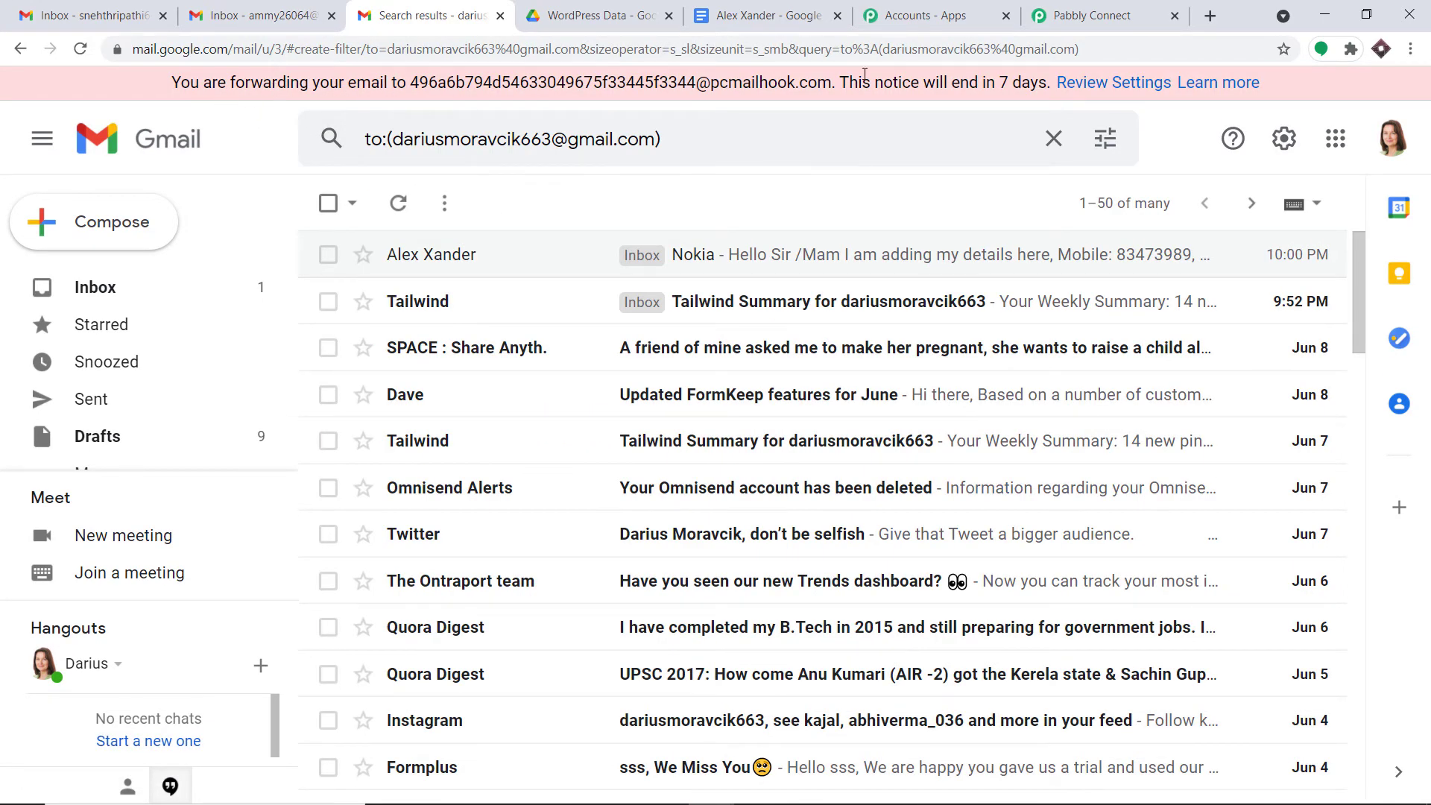
Check the account's email address, then return to the Pabbly Email Parser trigger page
left_click(1391, 137)
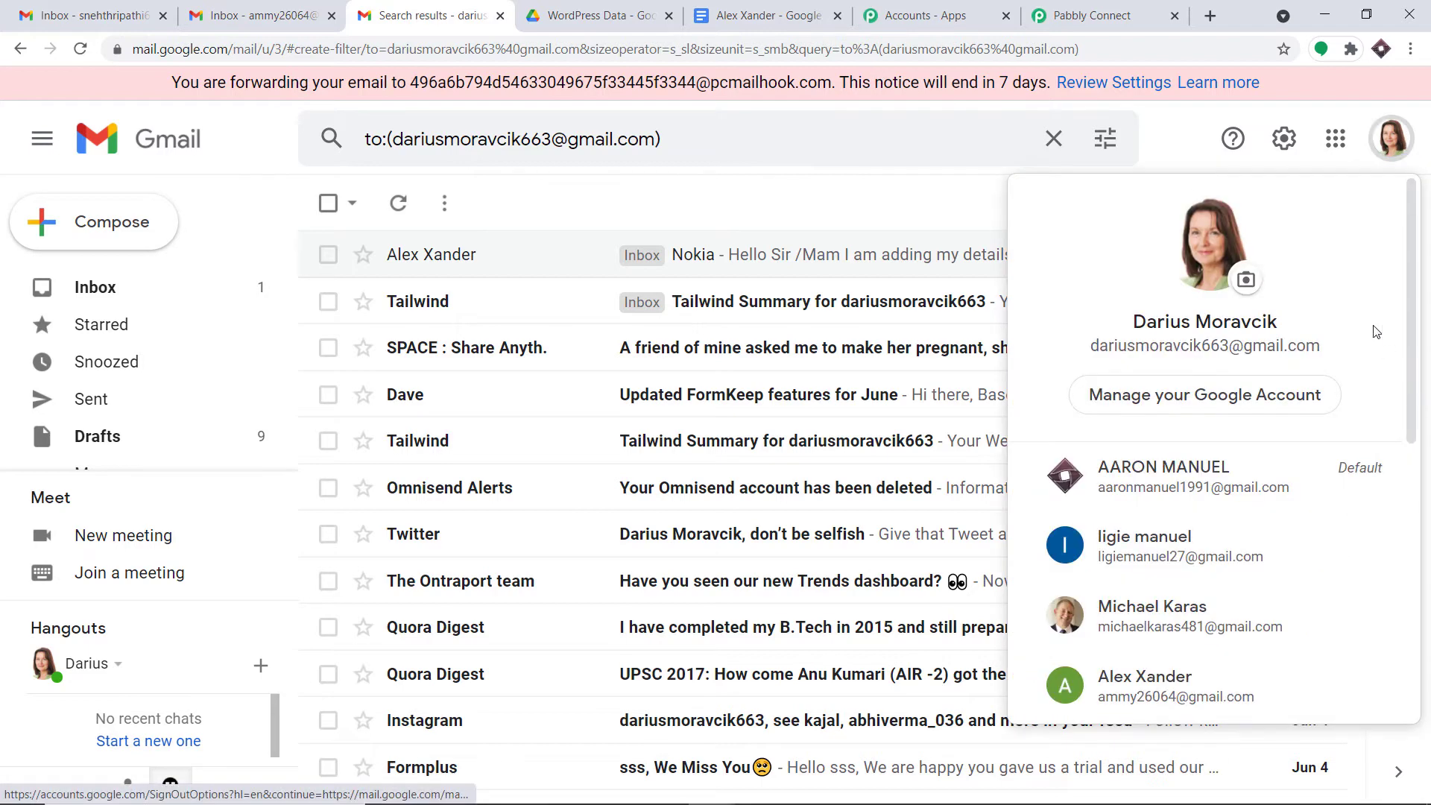
left_click_drag(1338, 349, 1088, 341)
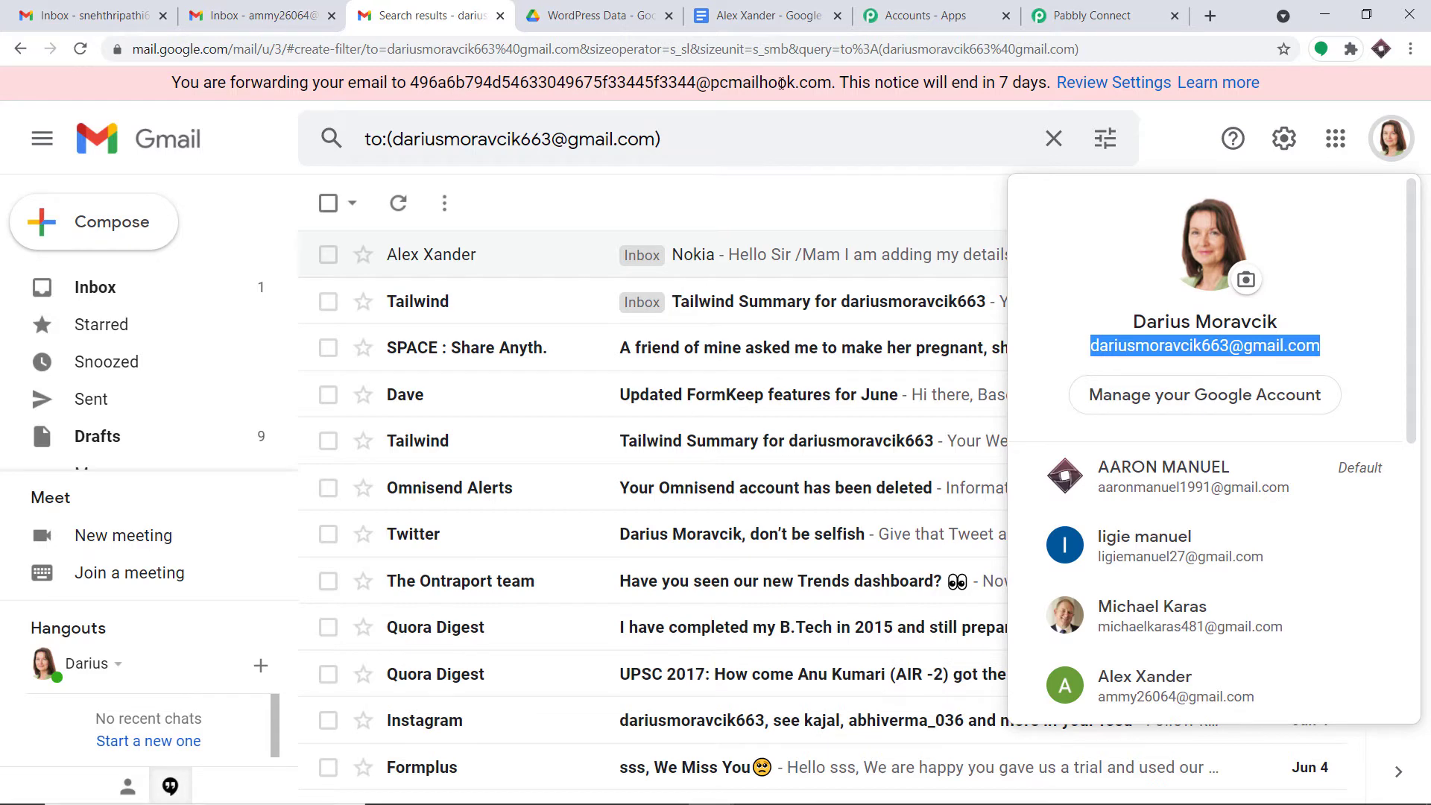
left_click(867, 215)
left_click(1092, 15)
scroll(958, 320, "down", 2)
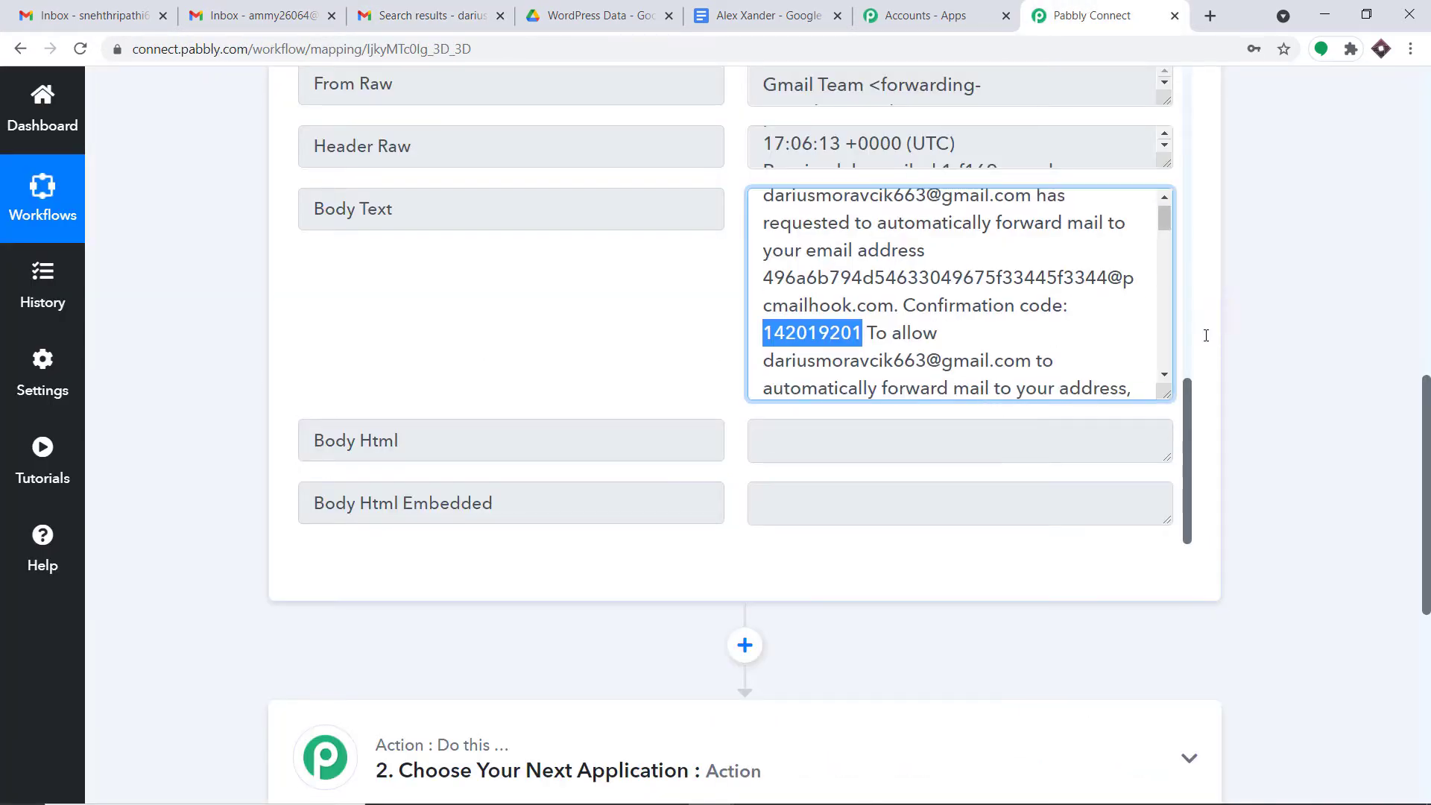
scroll(958, 319, "up", 5)
scroll(745, 432, "up", 2)
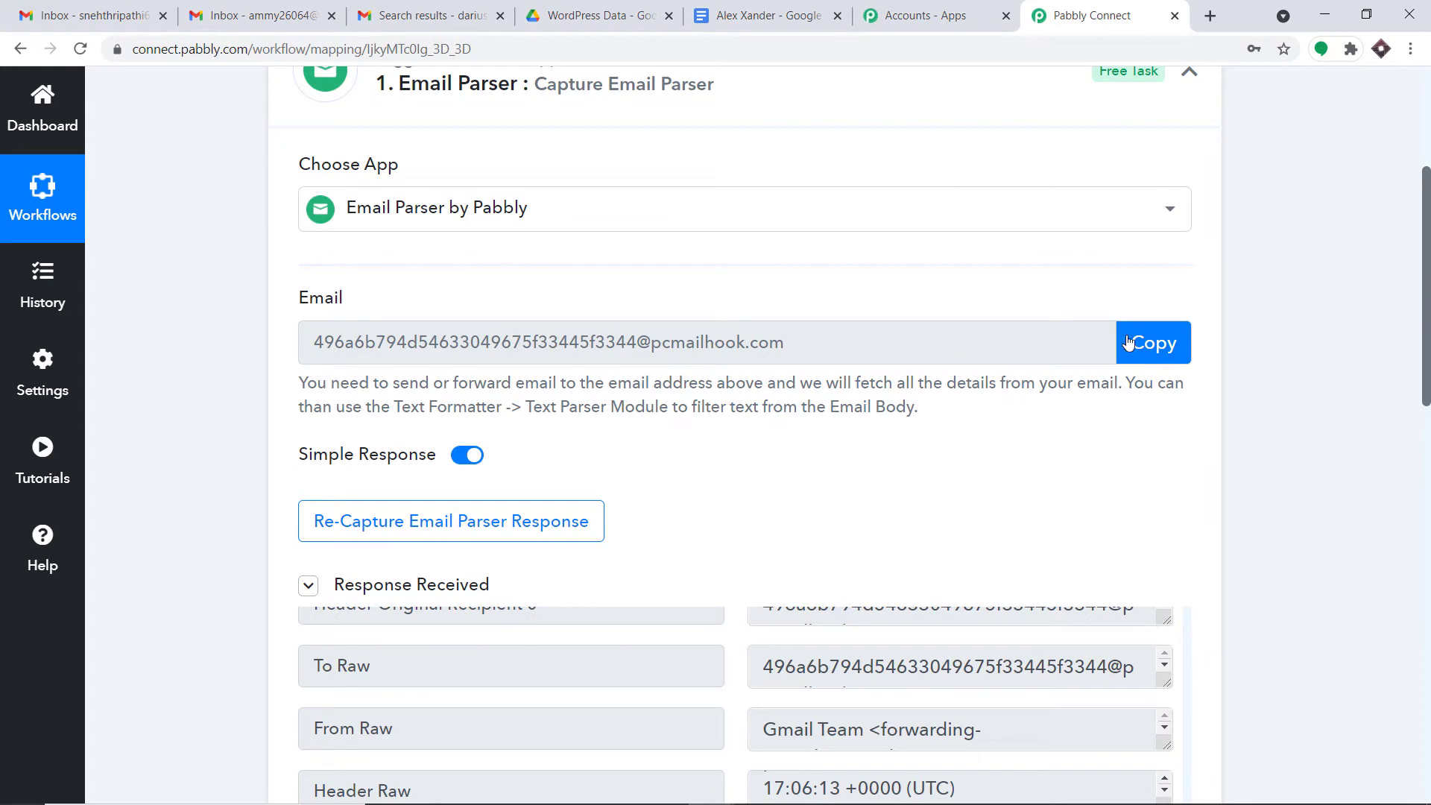
Confirm Re-Capture Email Parser Response so the trigger waits for a new email
left_click(481, 524)
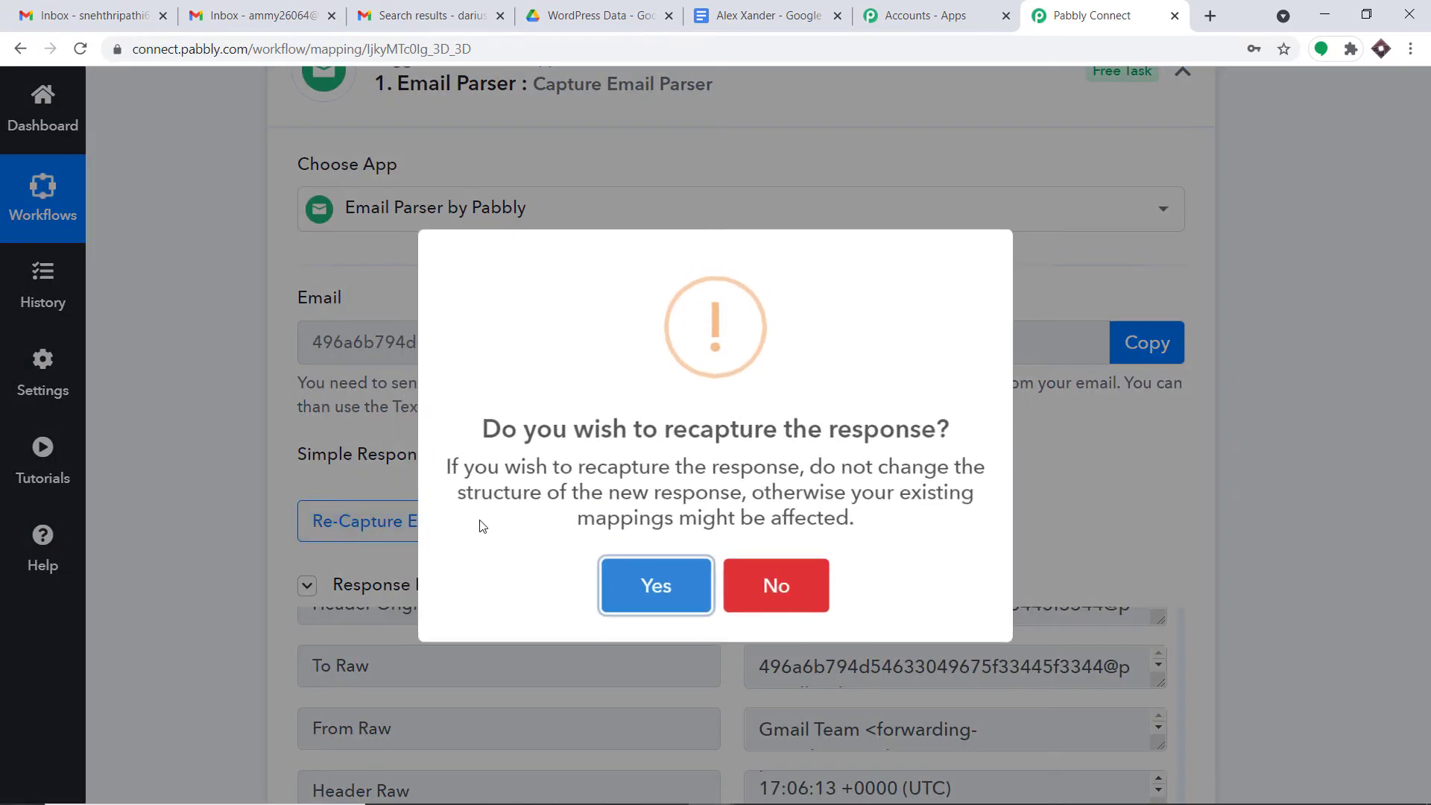
left_click(667, 583)
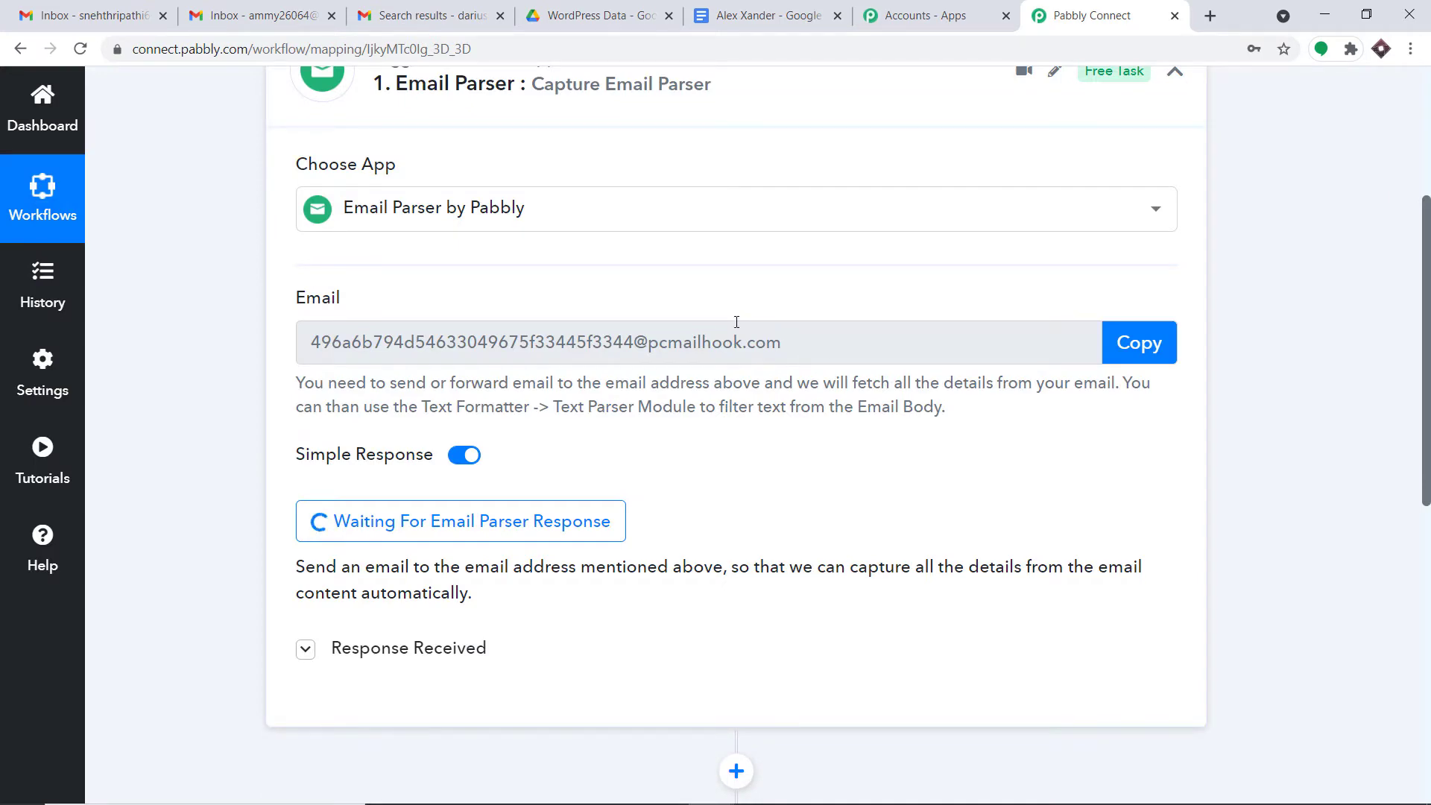
left_click(445, 26)
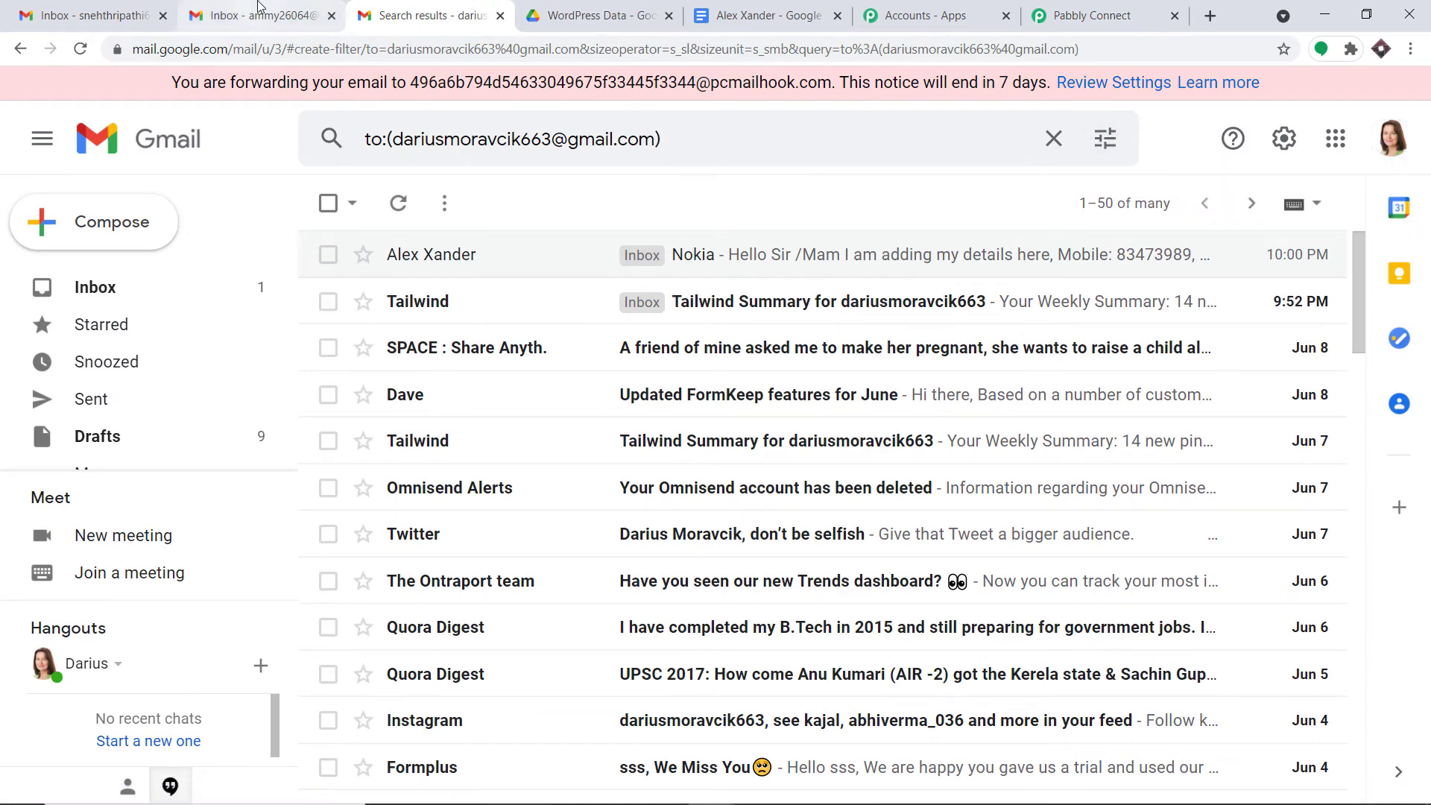
Start a new email in the second inbox addressed to the first account's copied address
left_click(260, 7)
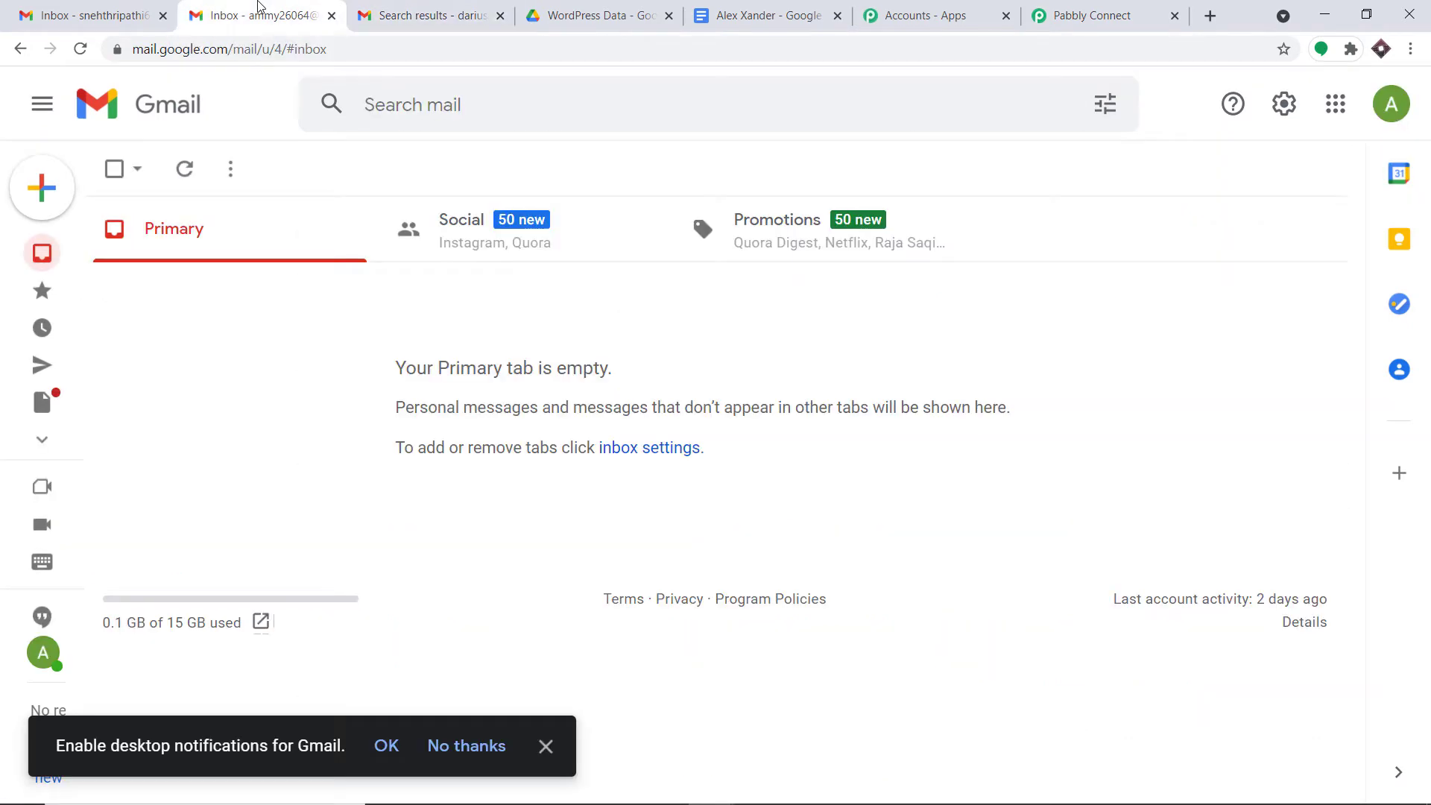
left_click(42, 188)
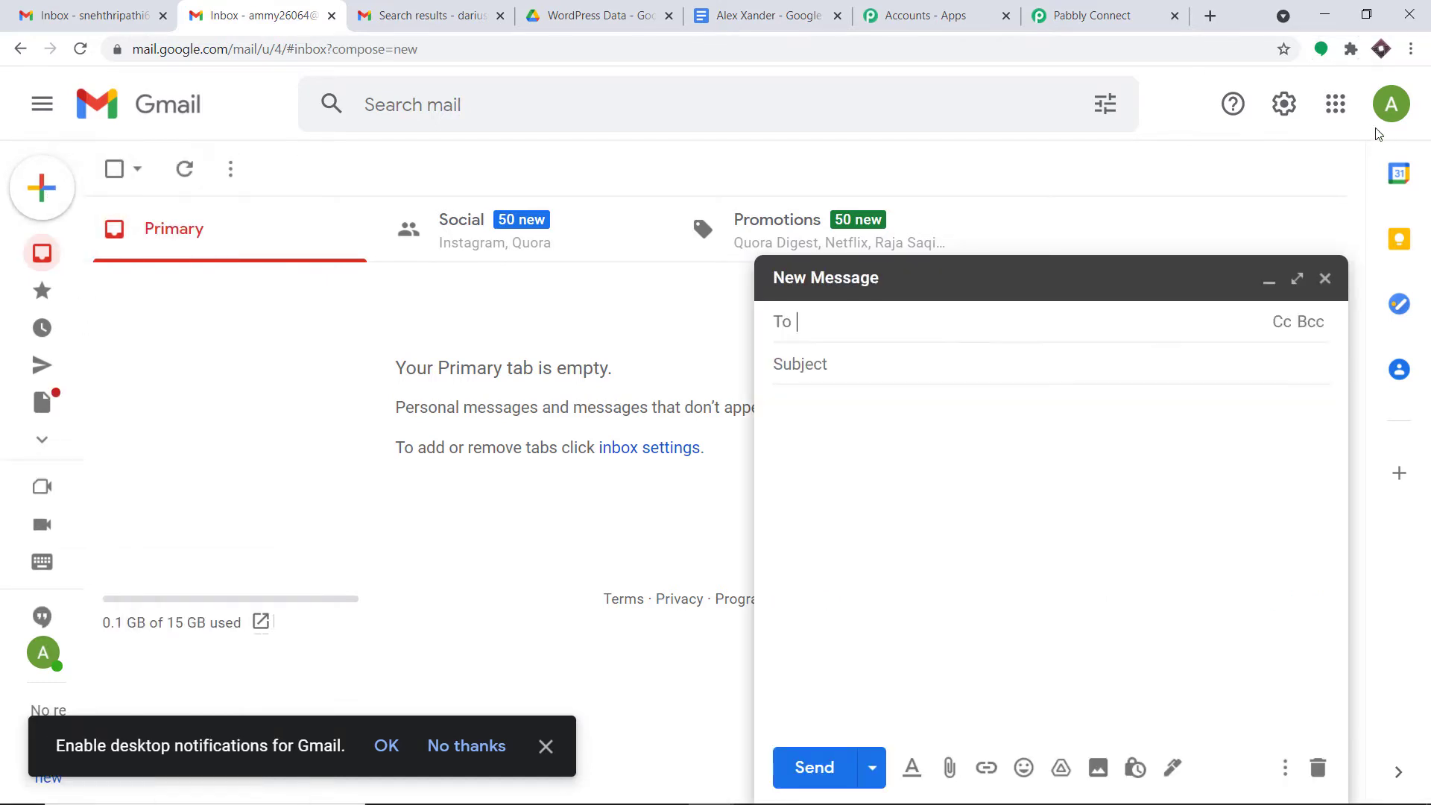
left_click(1389, 108)
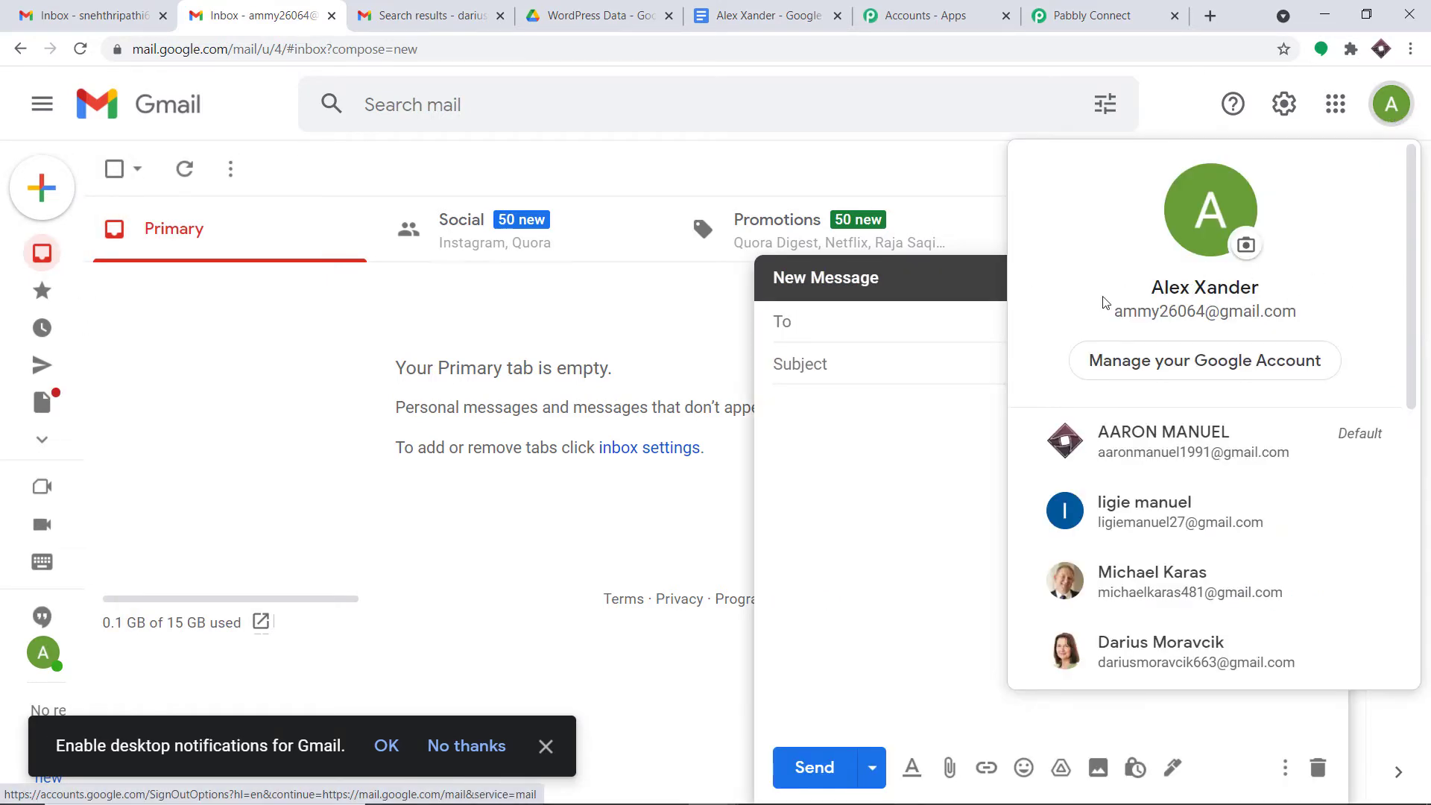
left_click(834, 320)
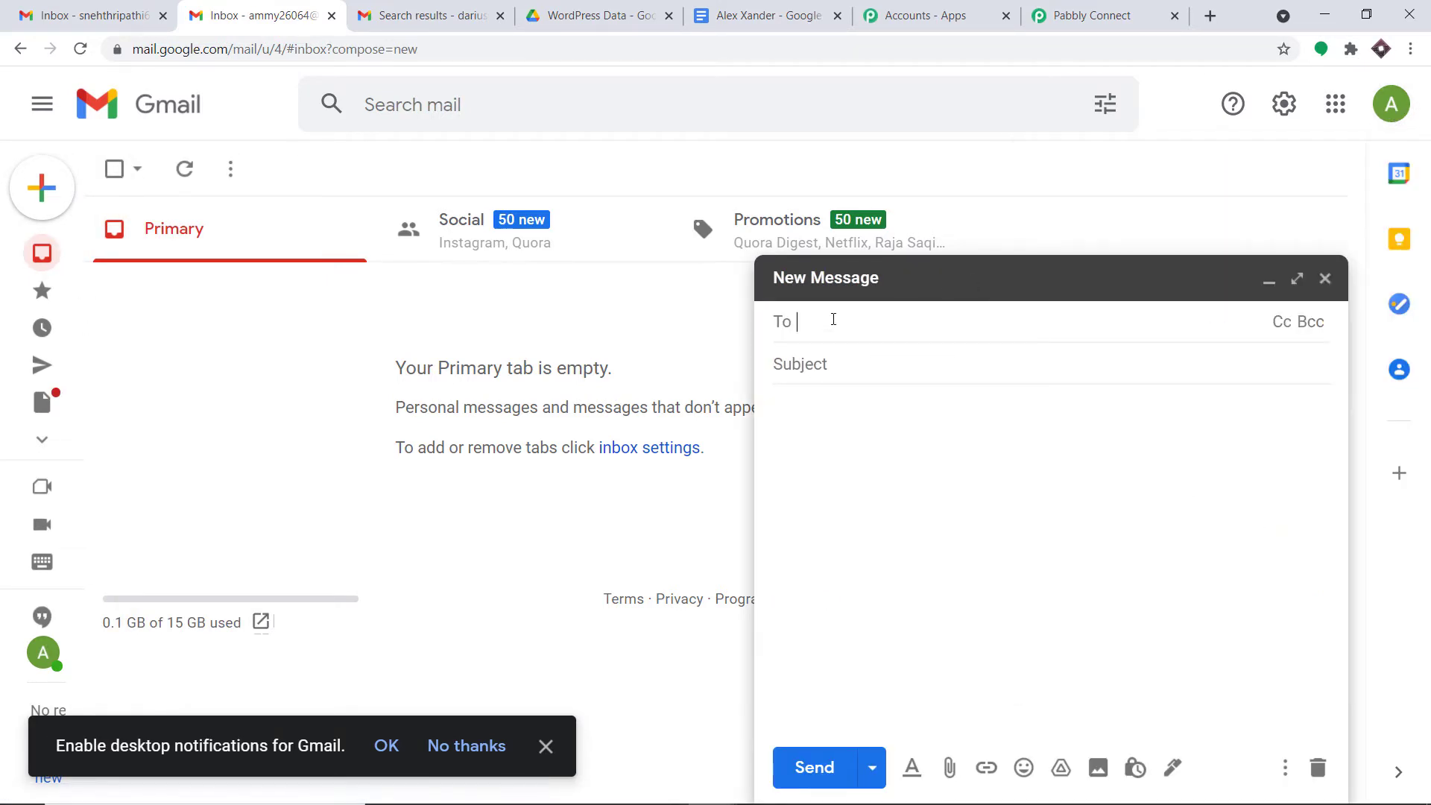
type("dar")
left_click(475, 7)
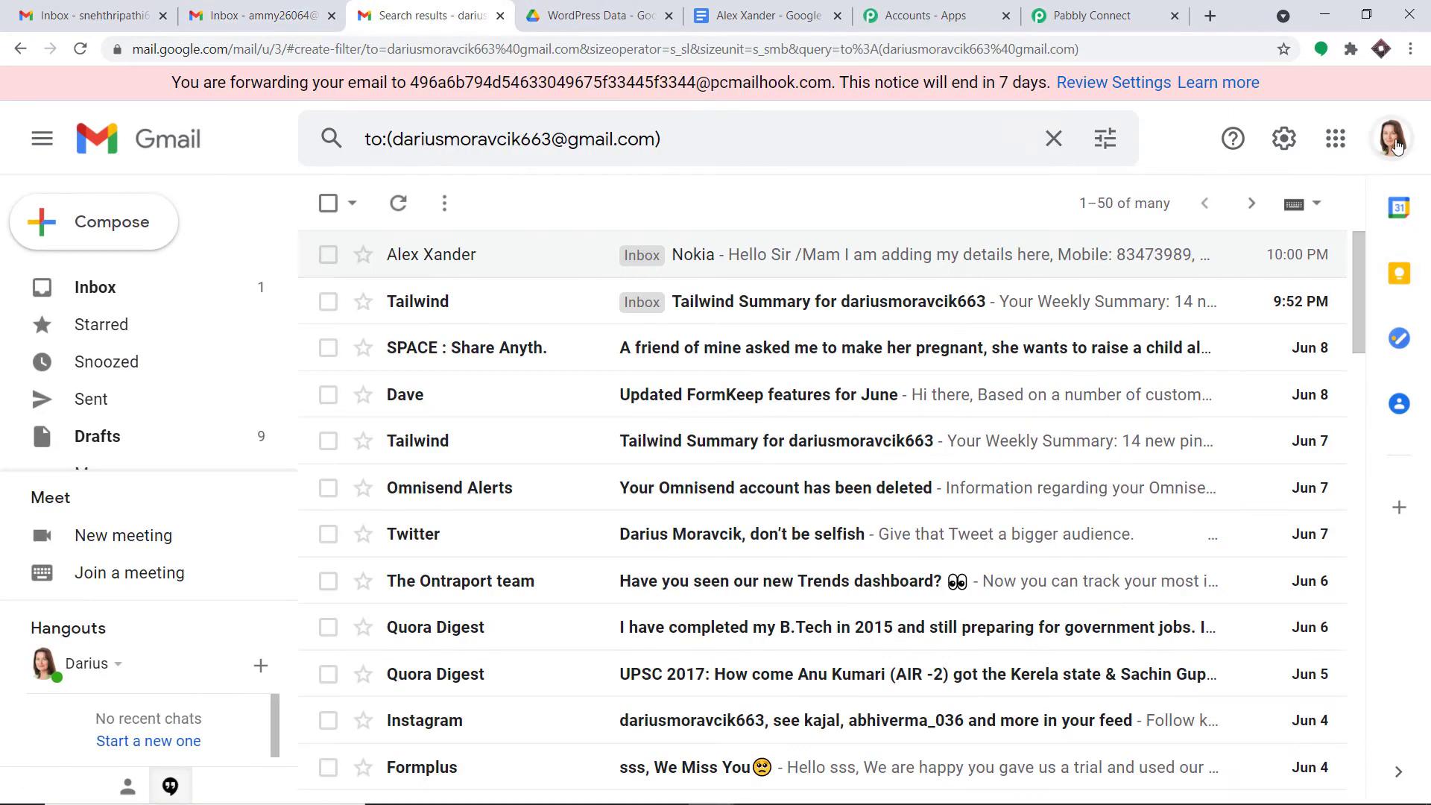
left_click(1390, 139)
left_click_drag(1325, 353, 1092, 349)
right_click(1102, 344)
left_click(1117, 359)
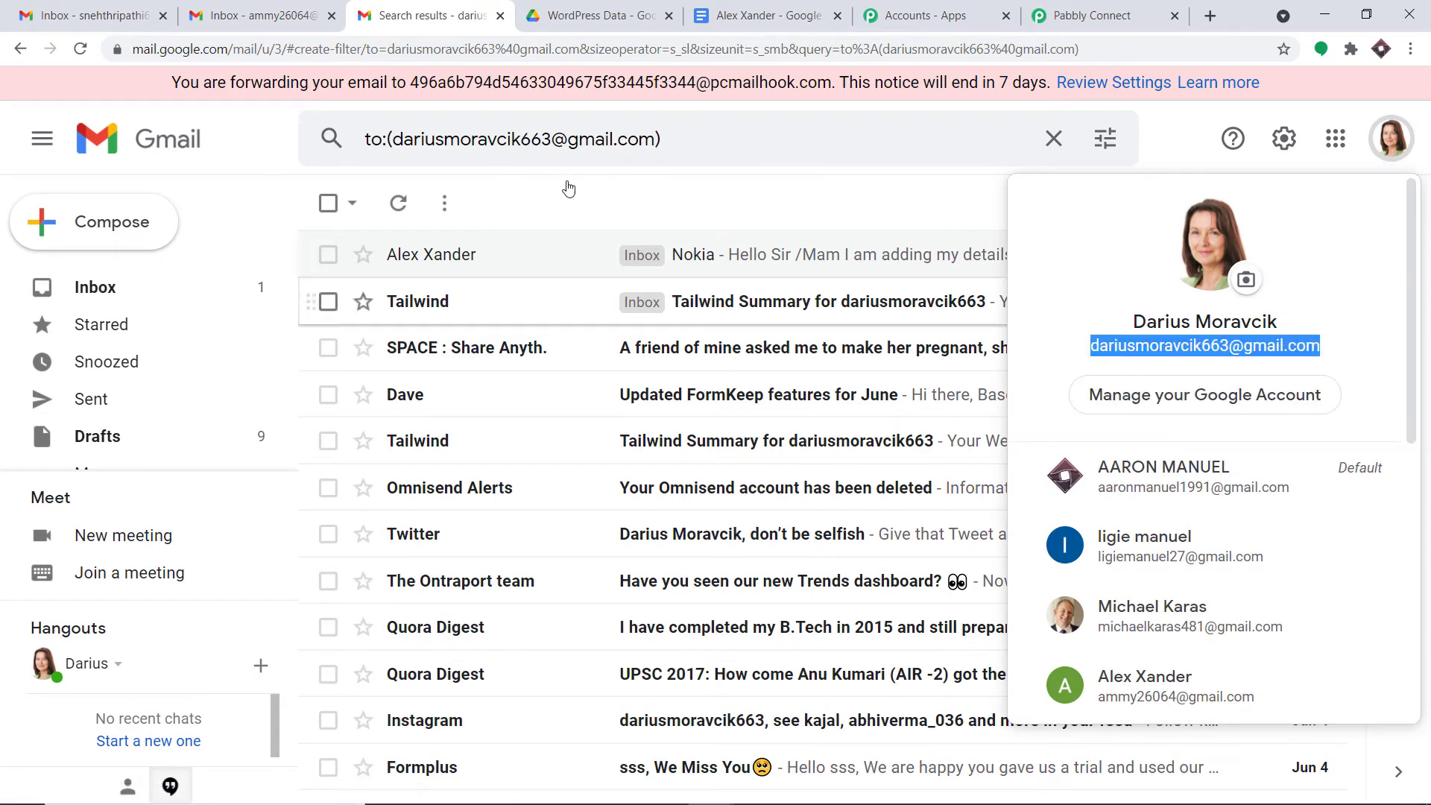
left_click(254, 15)
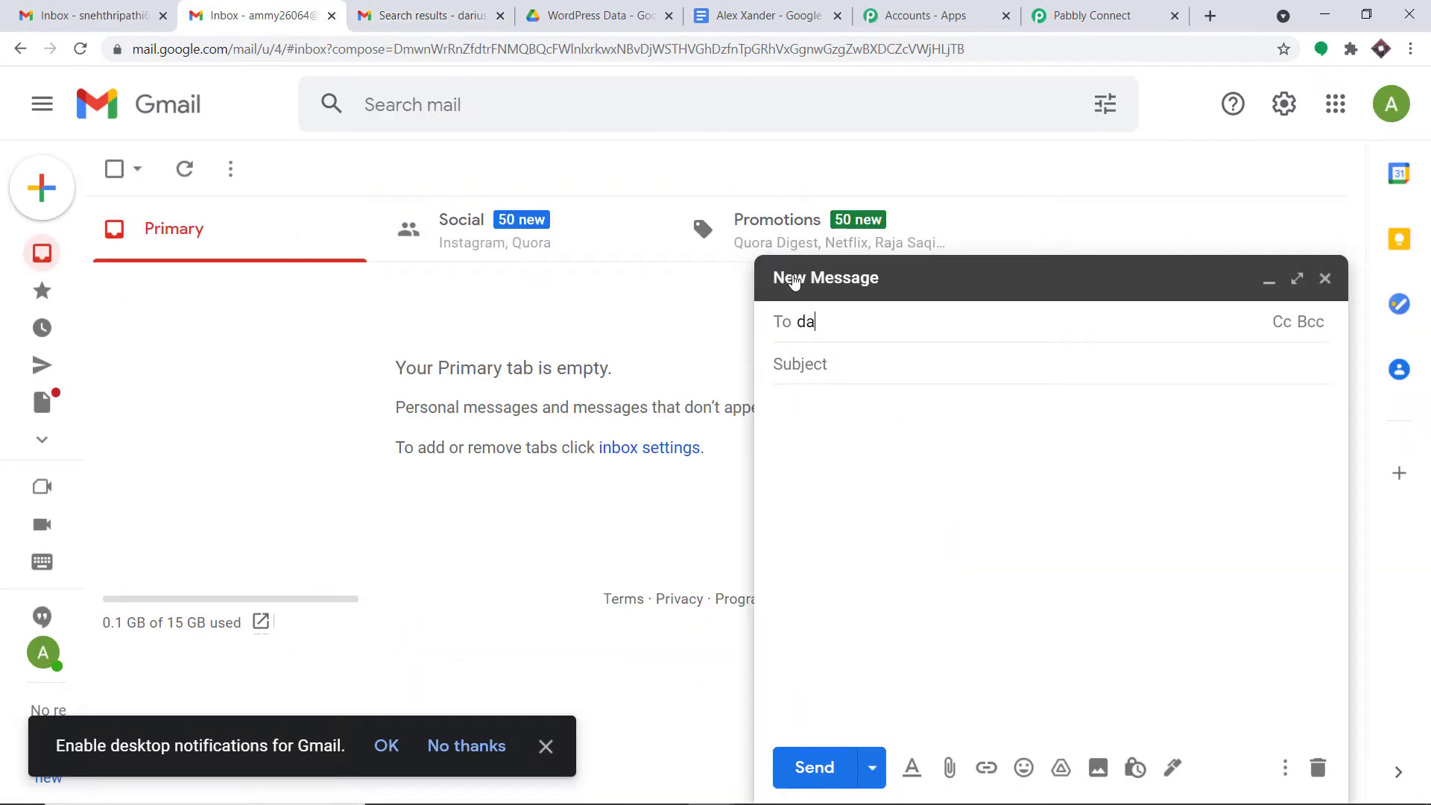
key("ctrl+v")
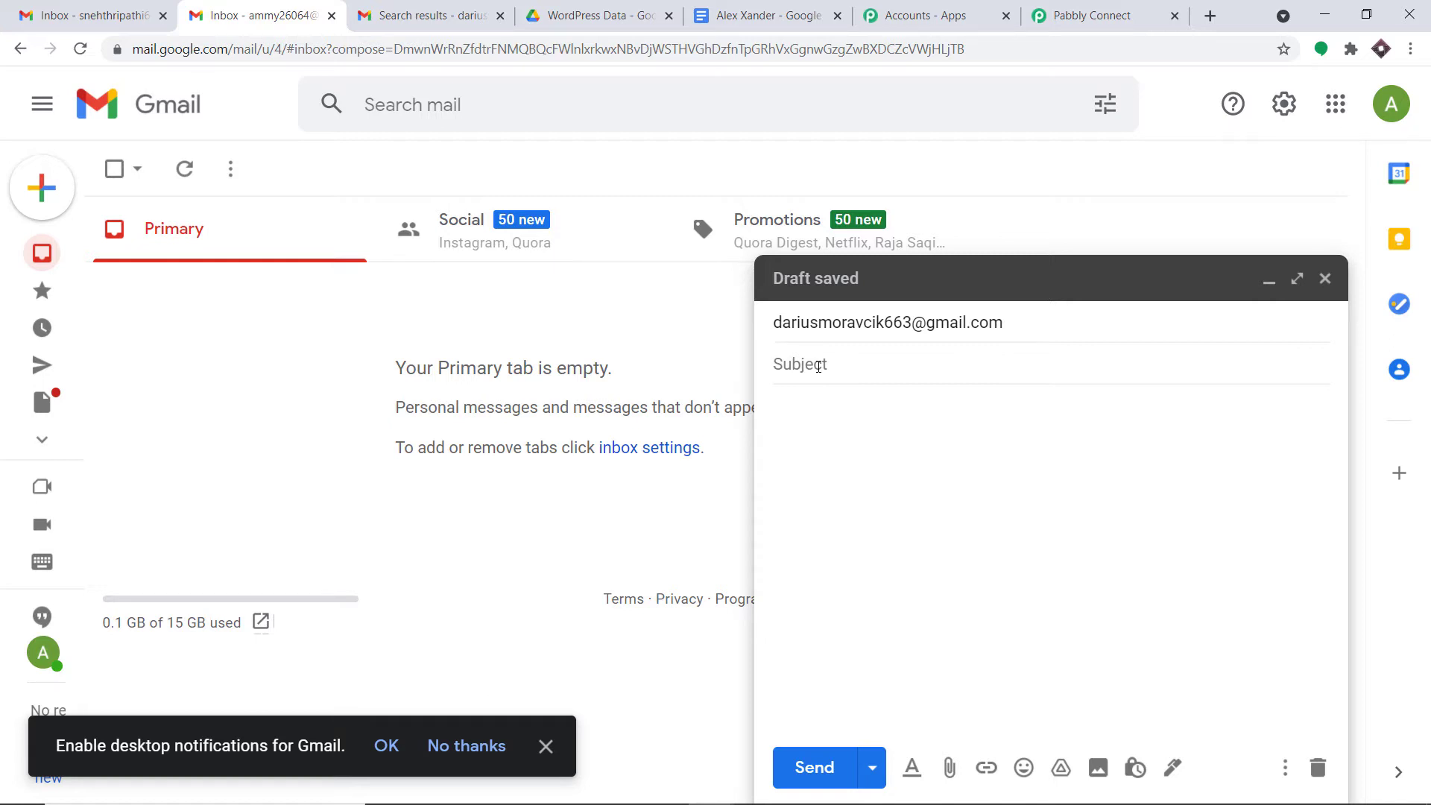
Send it with subject 'Pink' and body 'Pink is an awesome color, it is a mixture of red and white.'
type("Pin")
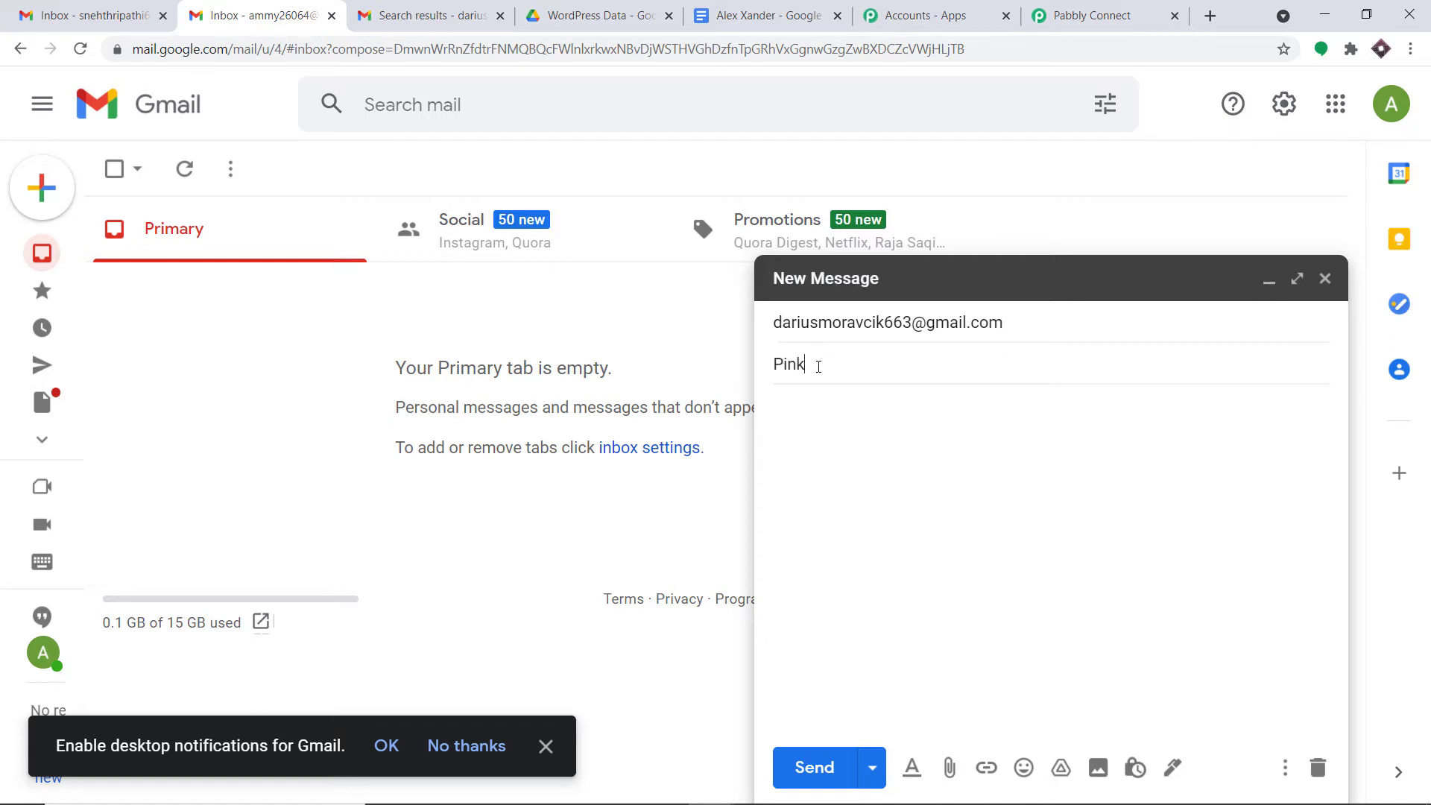
type("k")
left_click(799, 419)
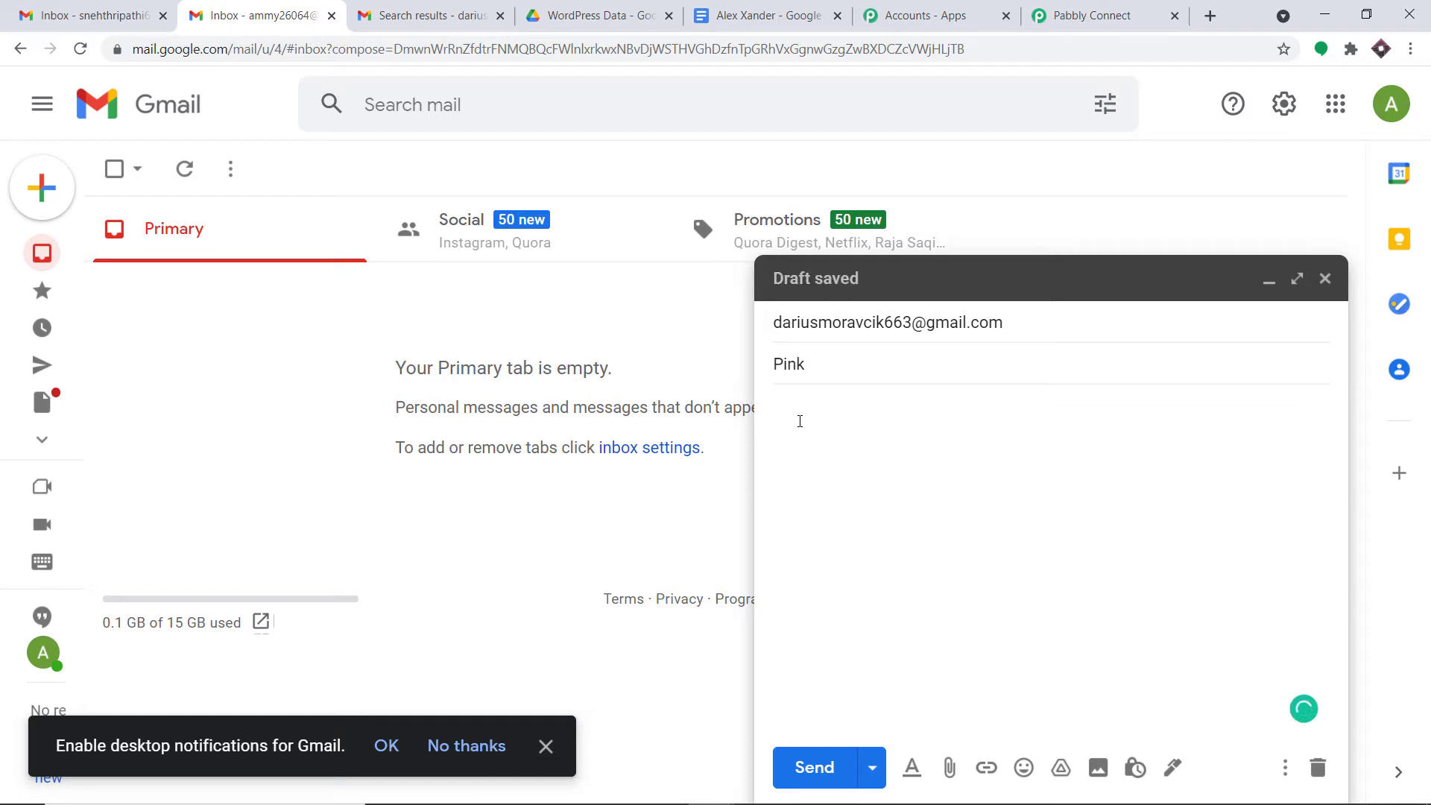
type("Pink is a")
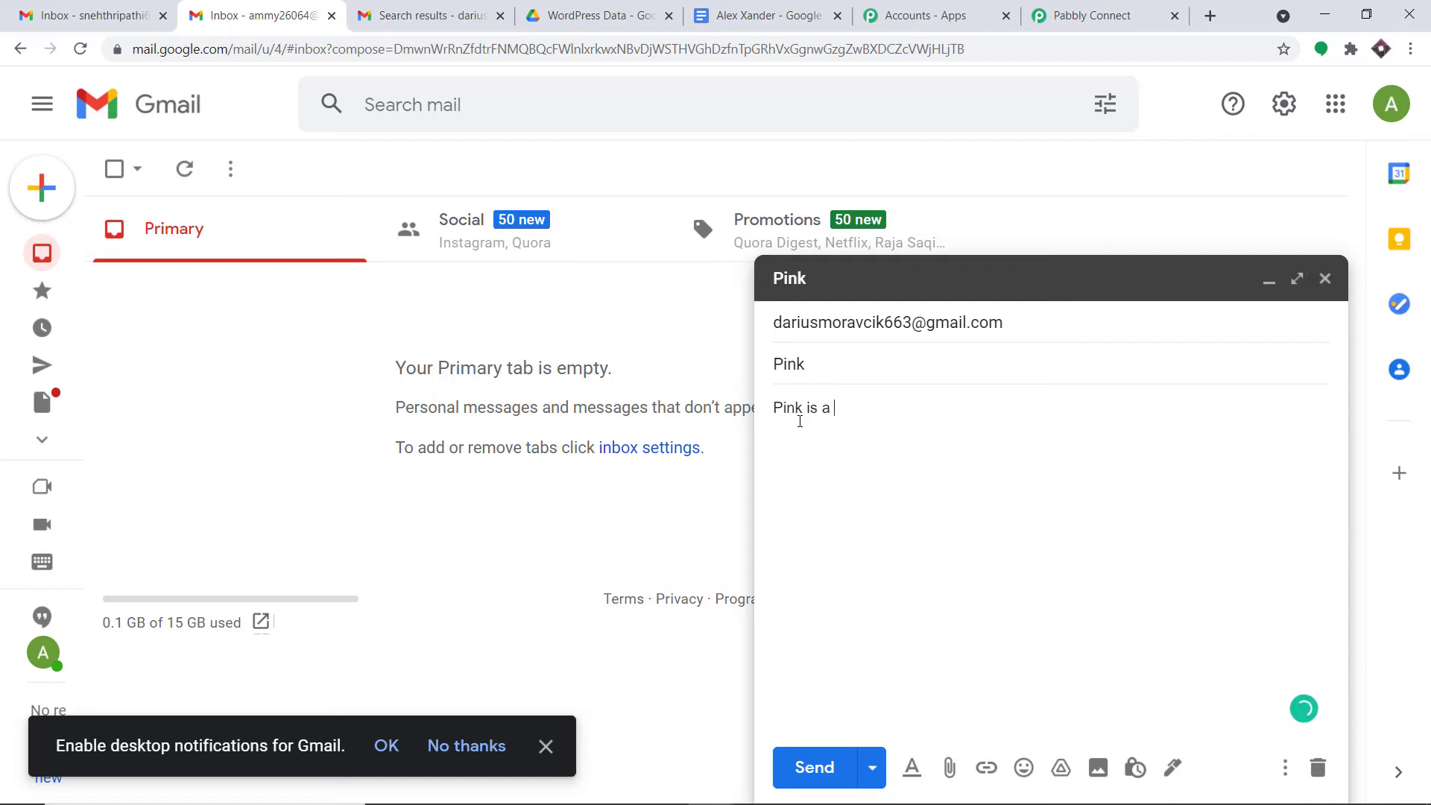
type(" n awesome color, it is a mi")
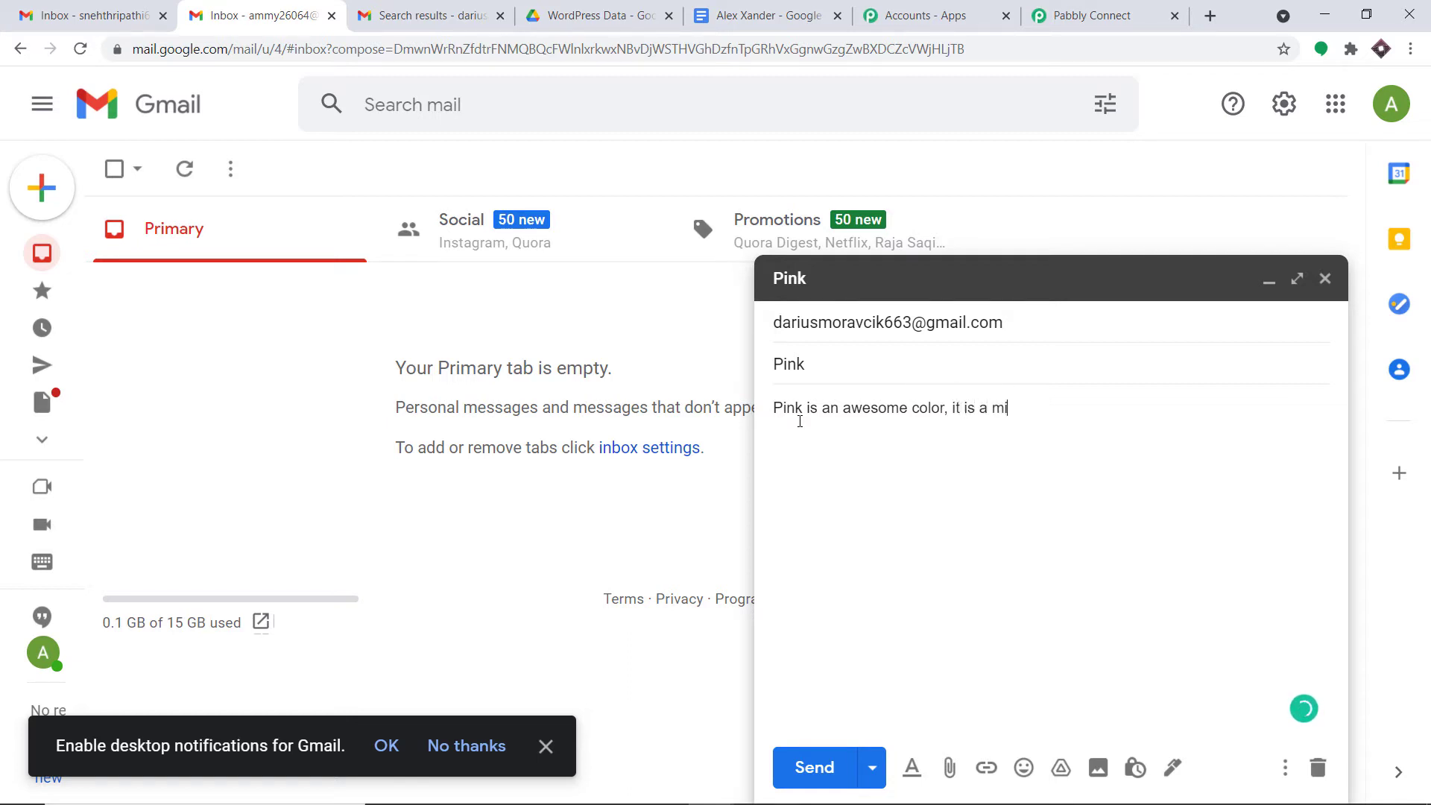
type("xture of red and white.")
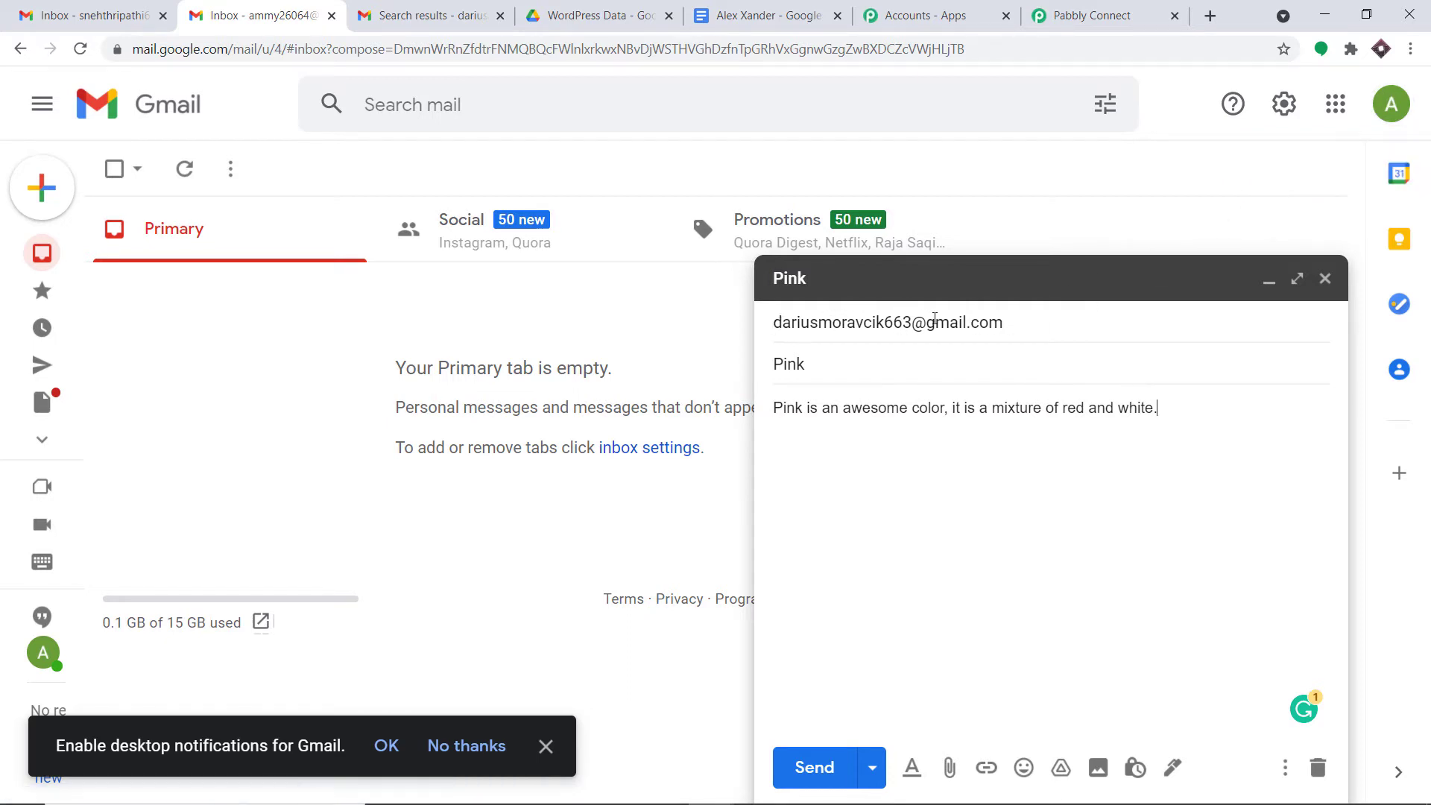
mouse_move(984, 321)
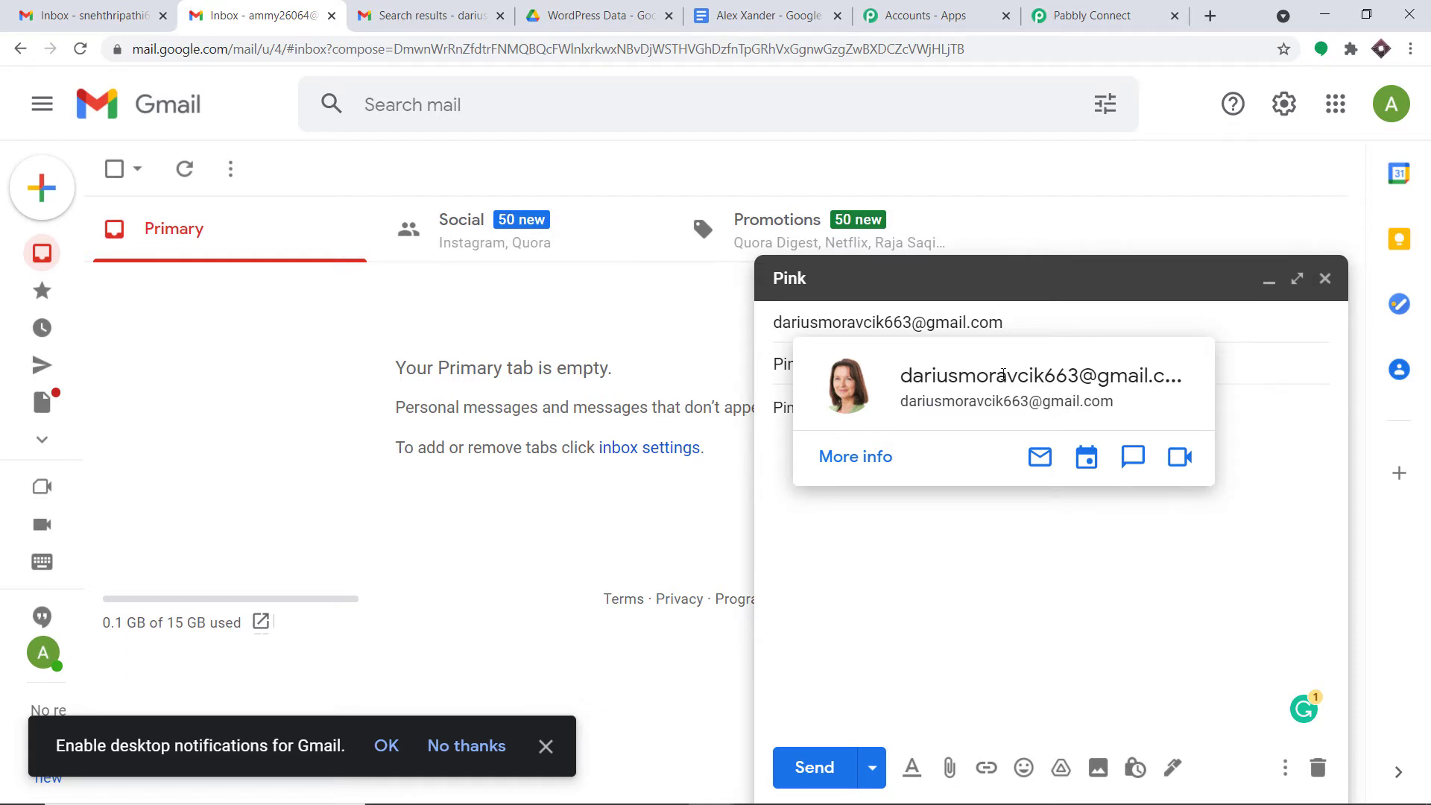
left_click(1080, 15)
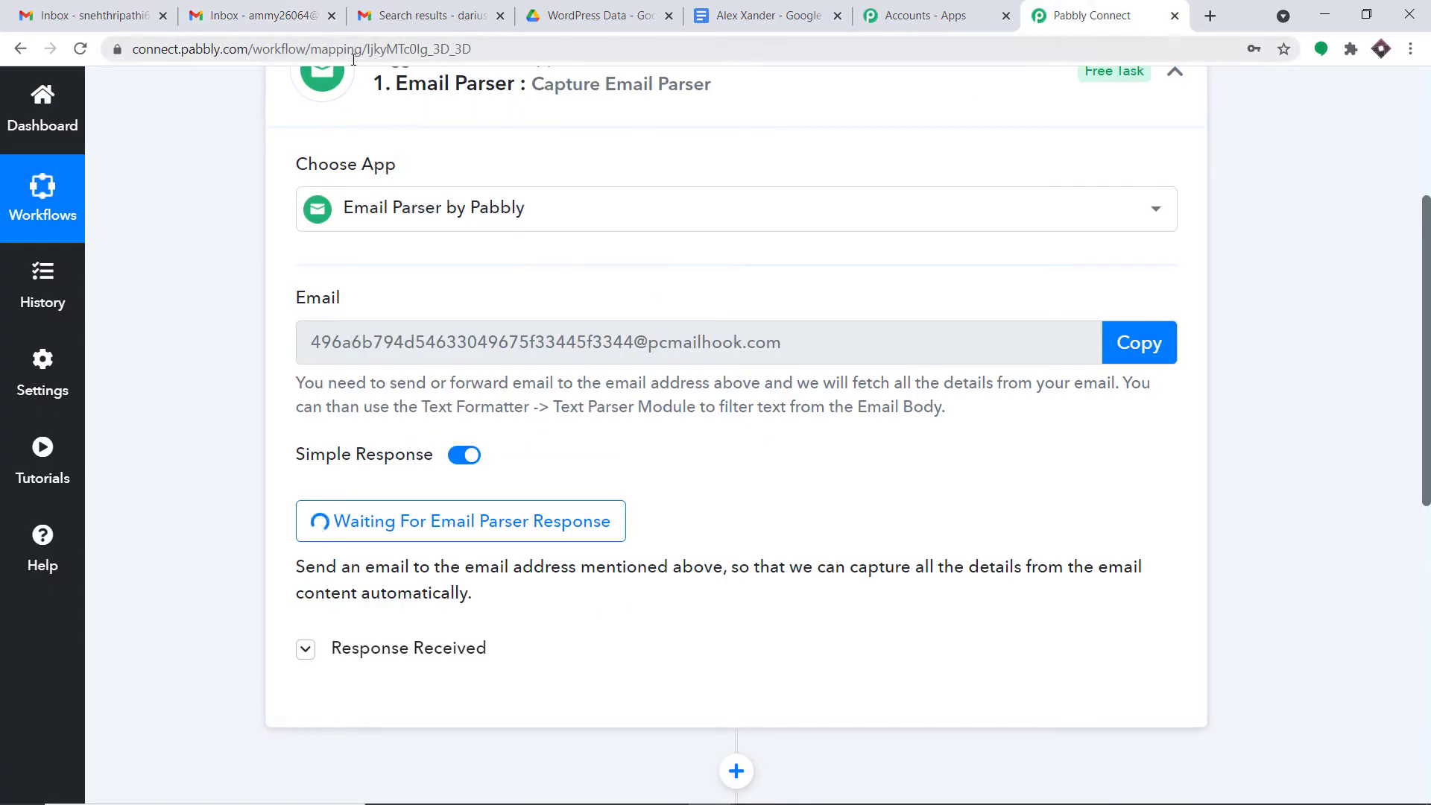
left_click(257, 15)
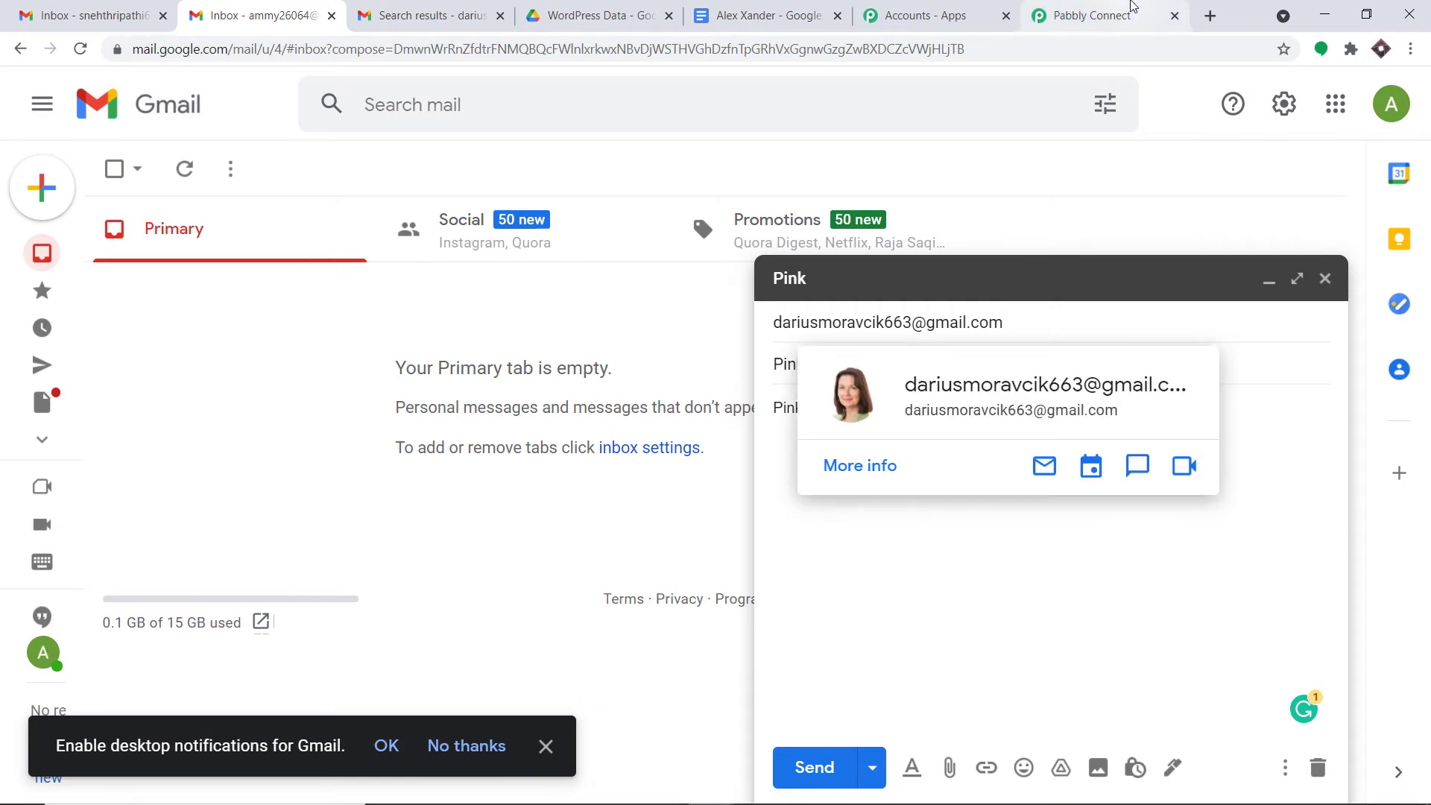
left_click(1088, 15)
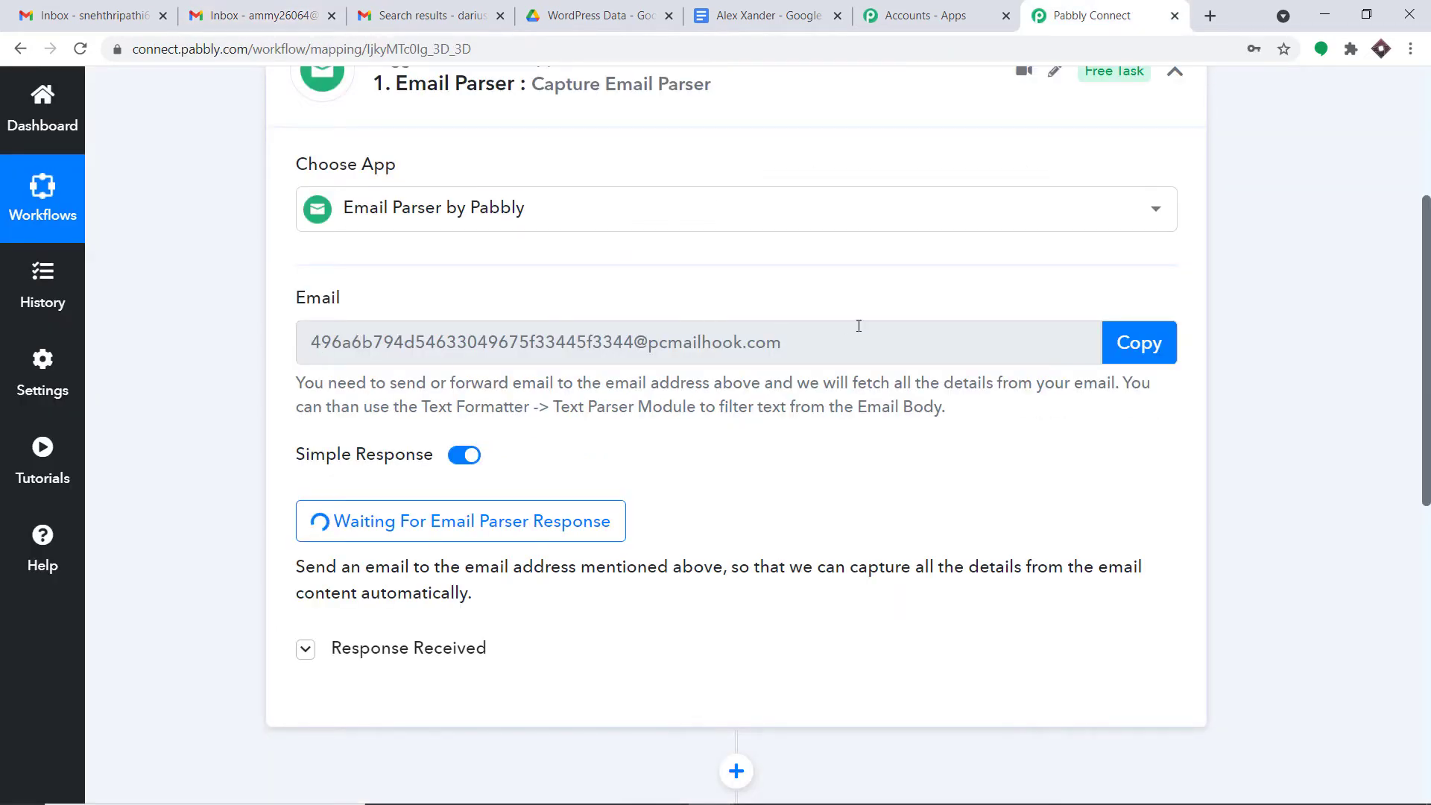
left_click(305, 6)
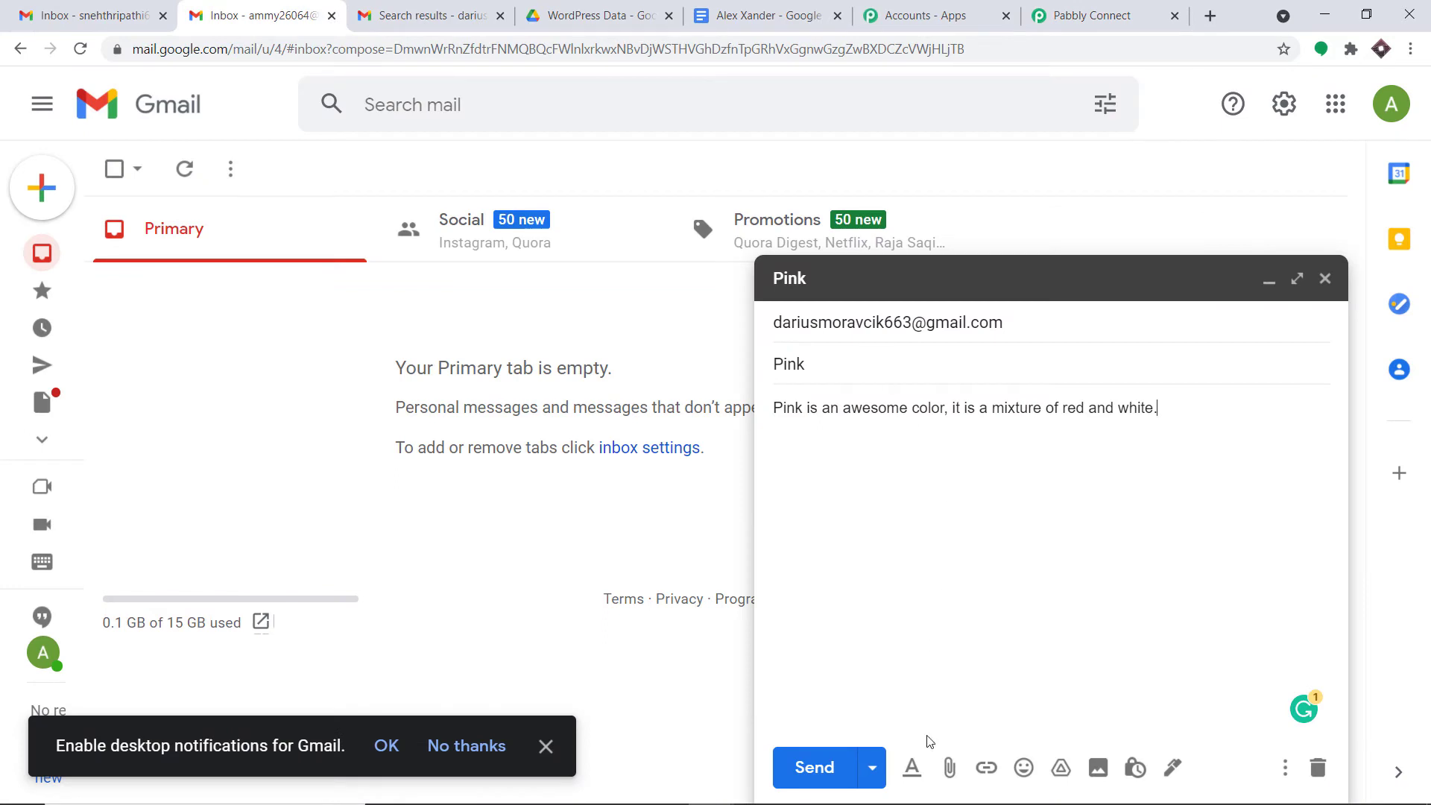
left_click(806, 775)
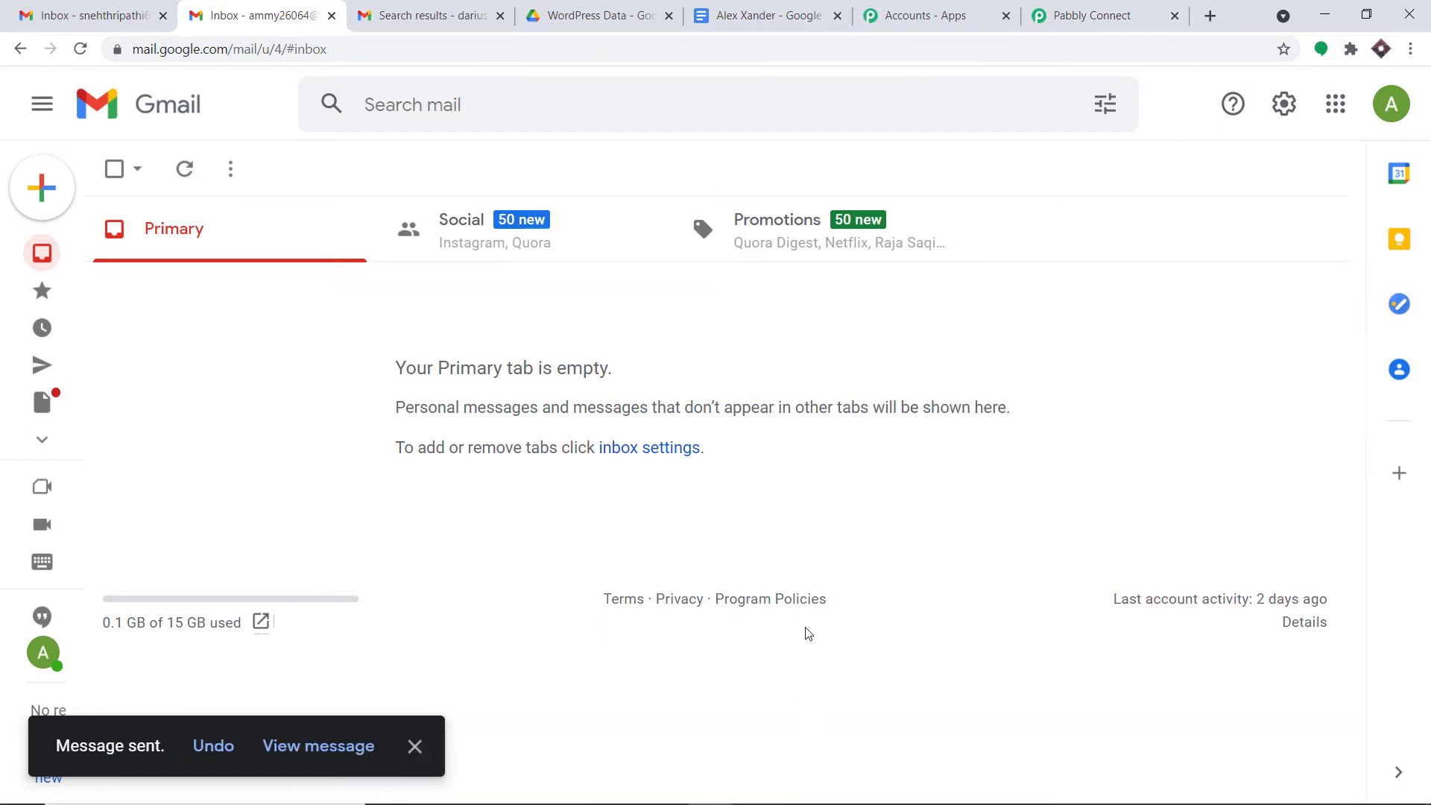
Reload the receiving inbox, open the new 'Pink' email, and select its subject and body
left_click(449, 9)
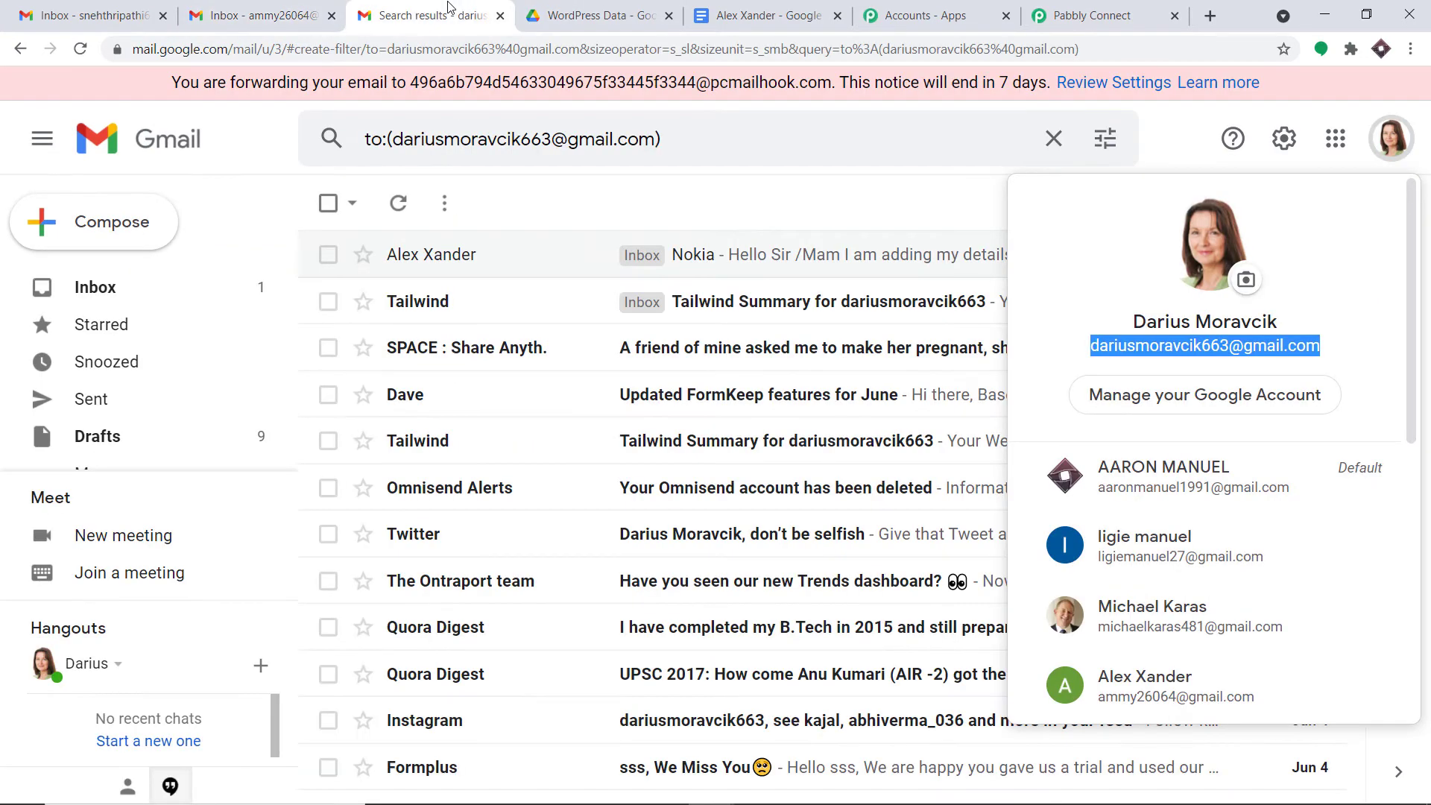
left_click(128, 287)
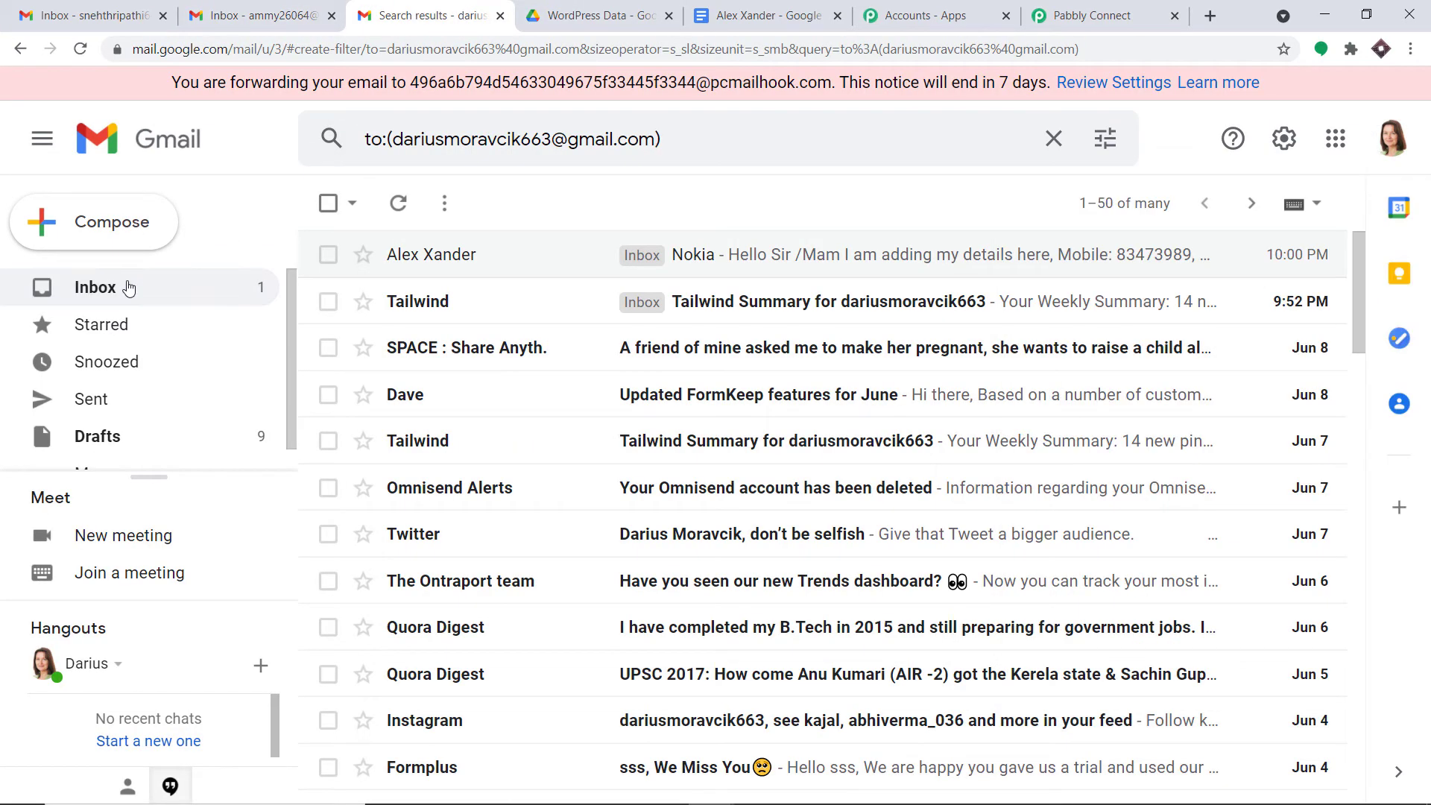
left_click(83, 50)
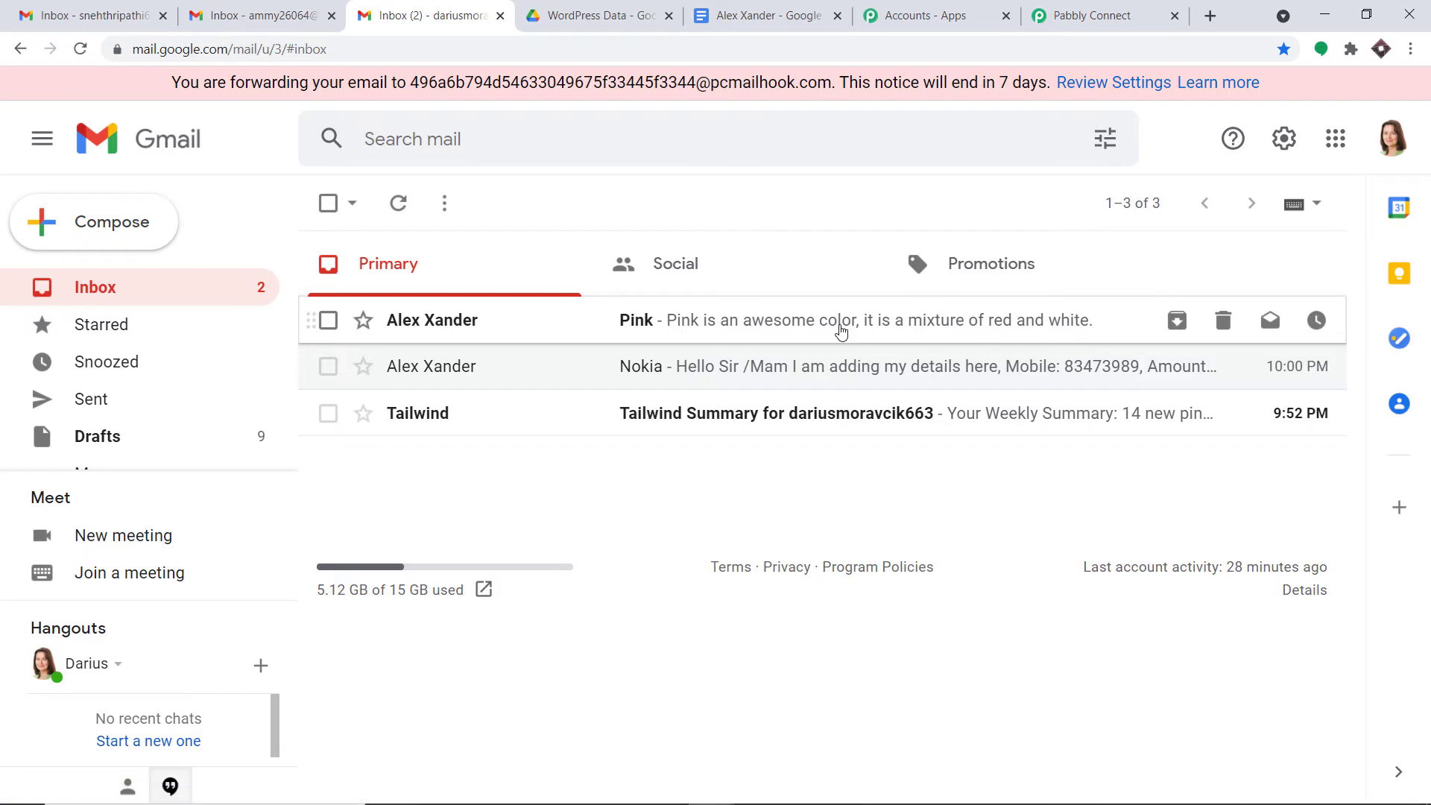
left_click(841, 330)
left_click_drag(431, 275, 381, 275)
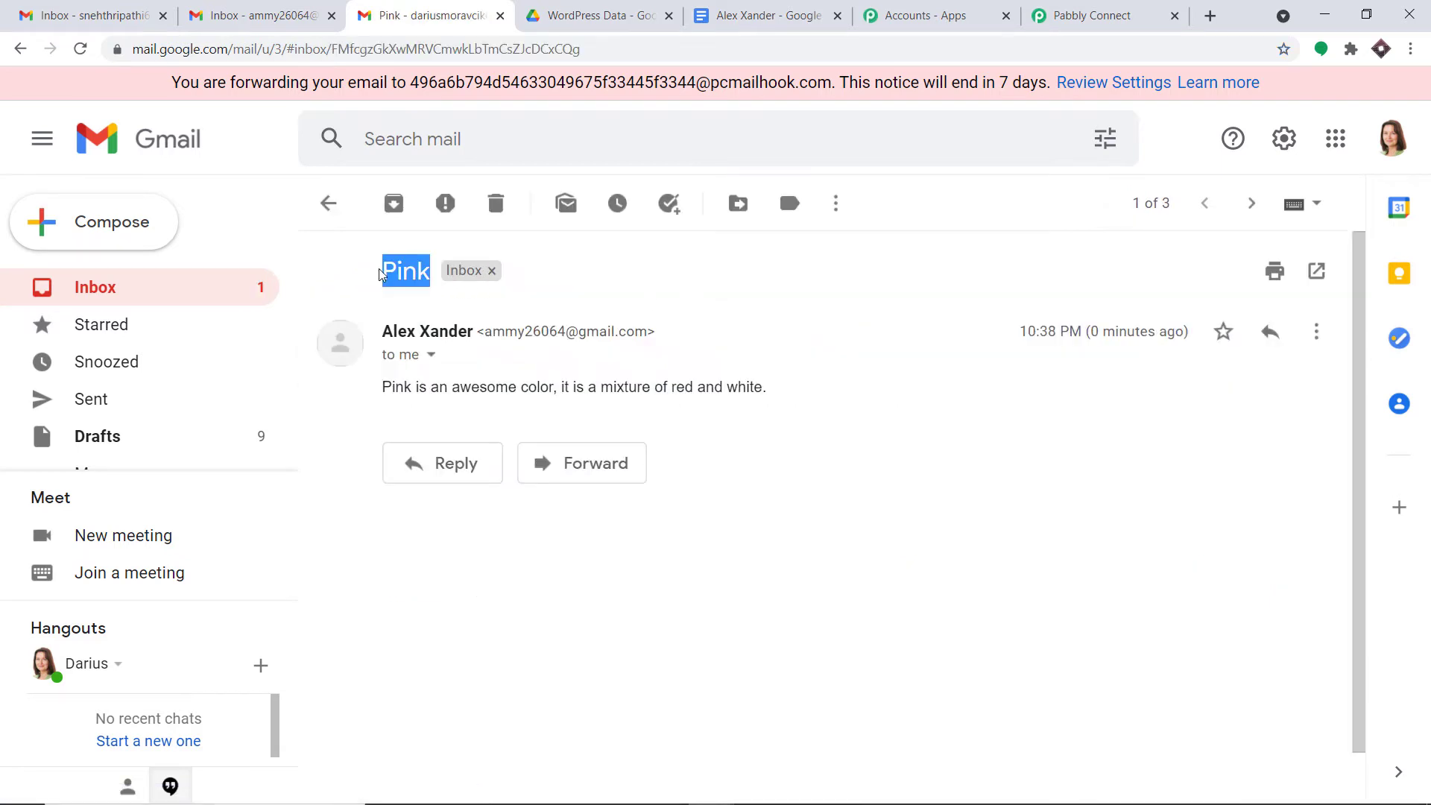
left_click_drag(769, 387, 383, 386)
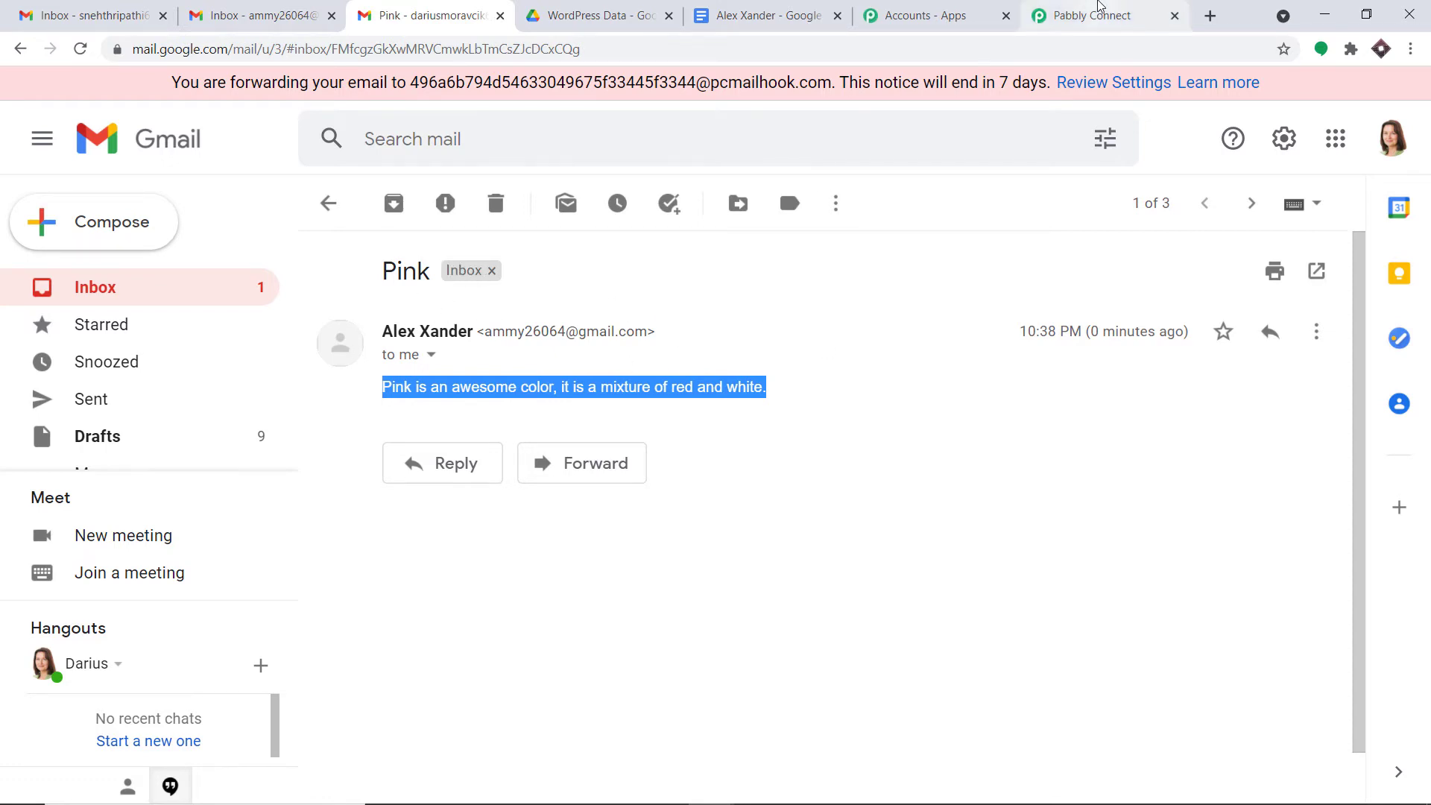
Scroll through Pabbly's Response Received and select the Pink email's From 0 Address value
left_click(1098, 8)
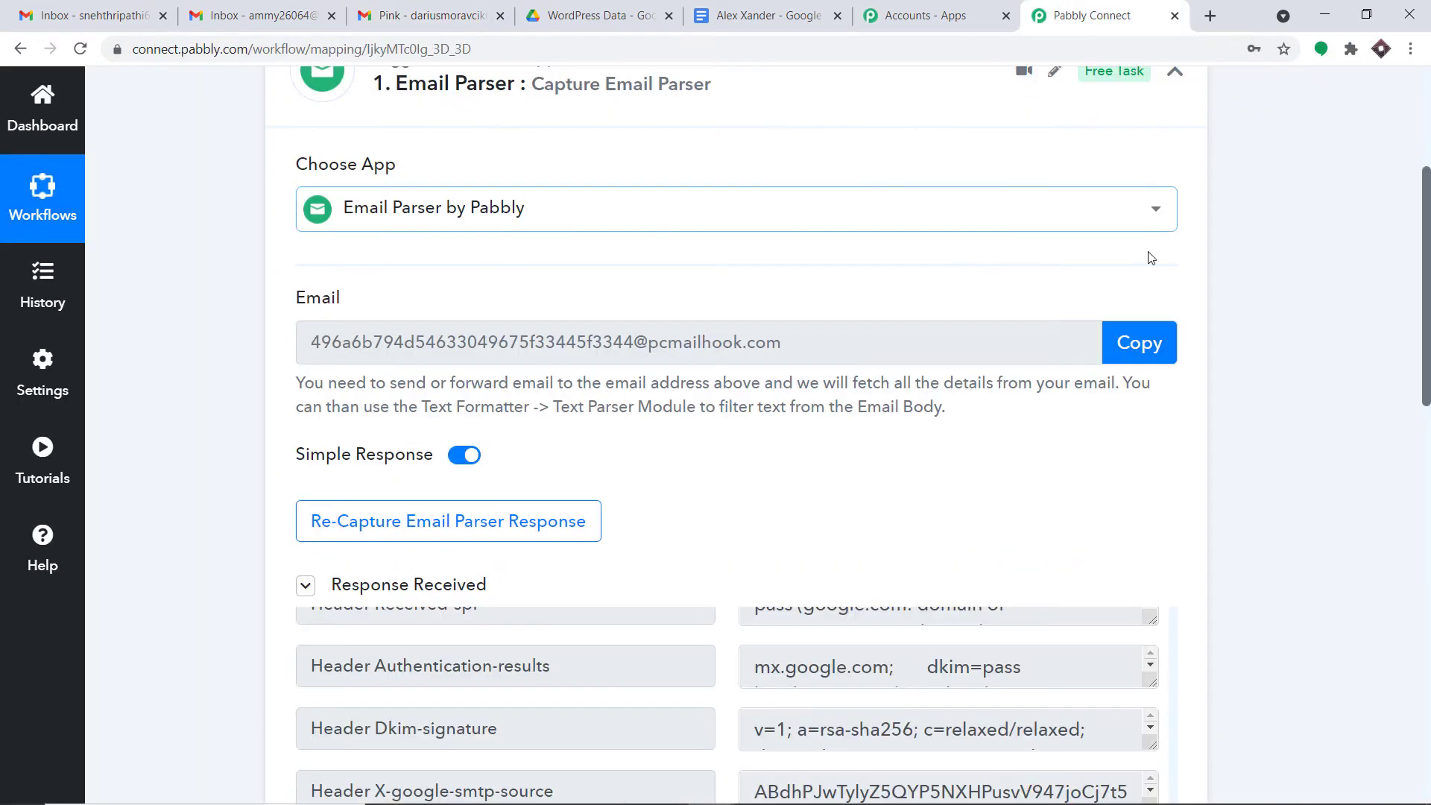
scroll(1427, 350, "down", 1)
scroll(1427, 350, "down", 2)
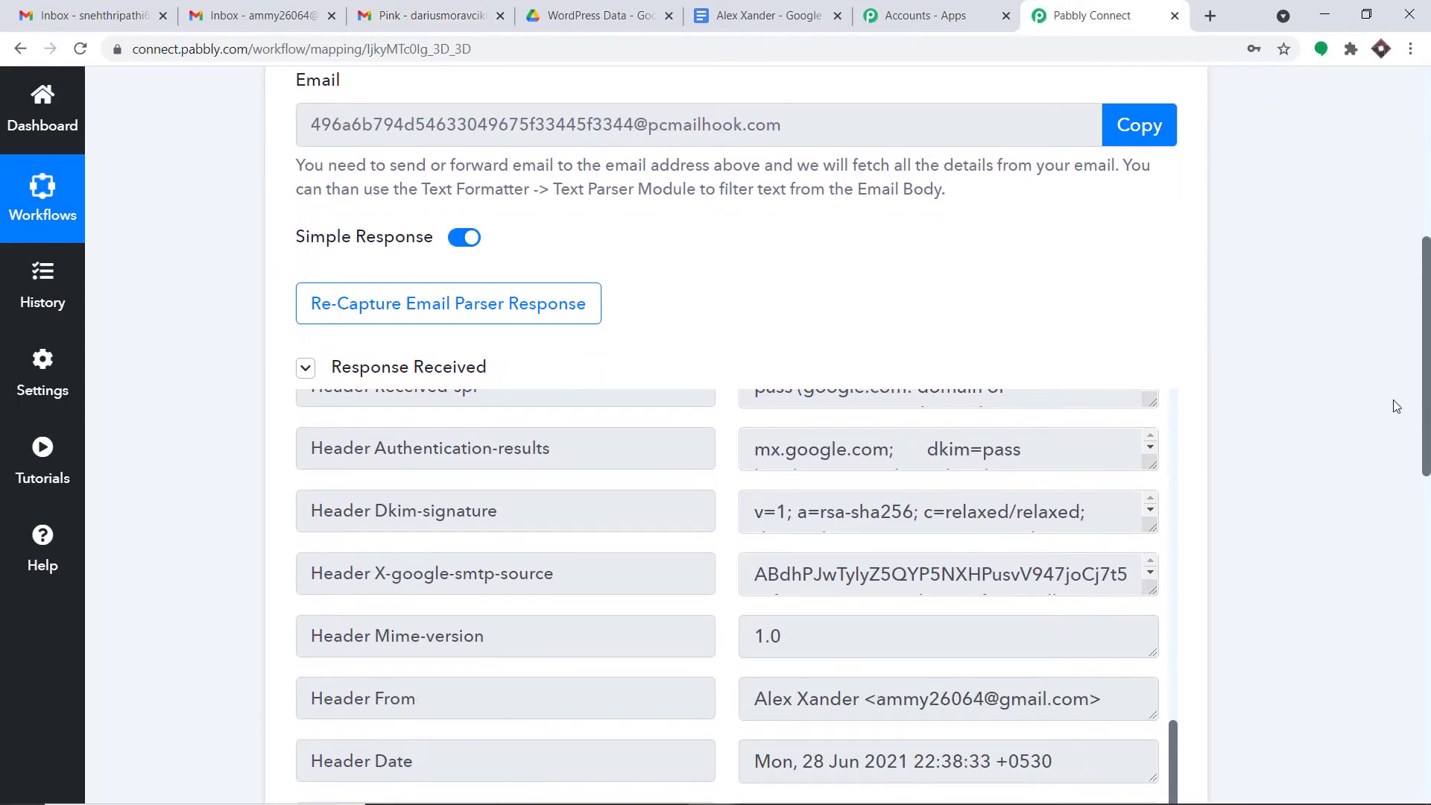
scroll(1008, 415, "up", 7)
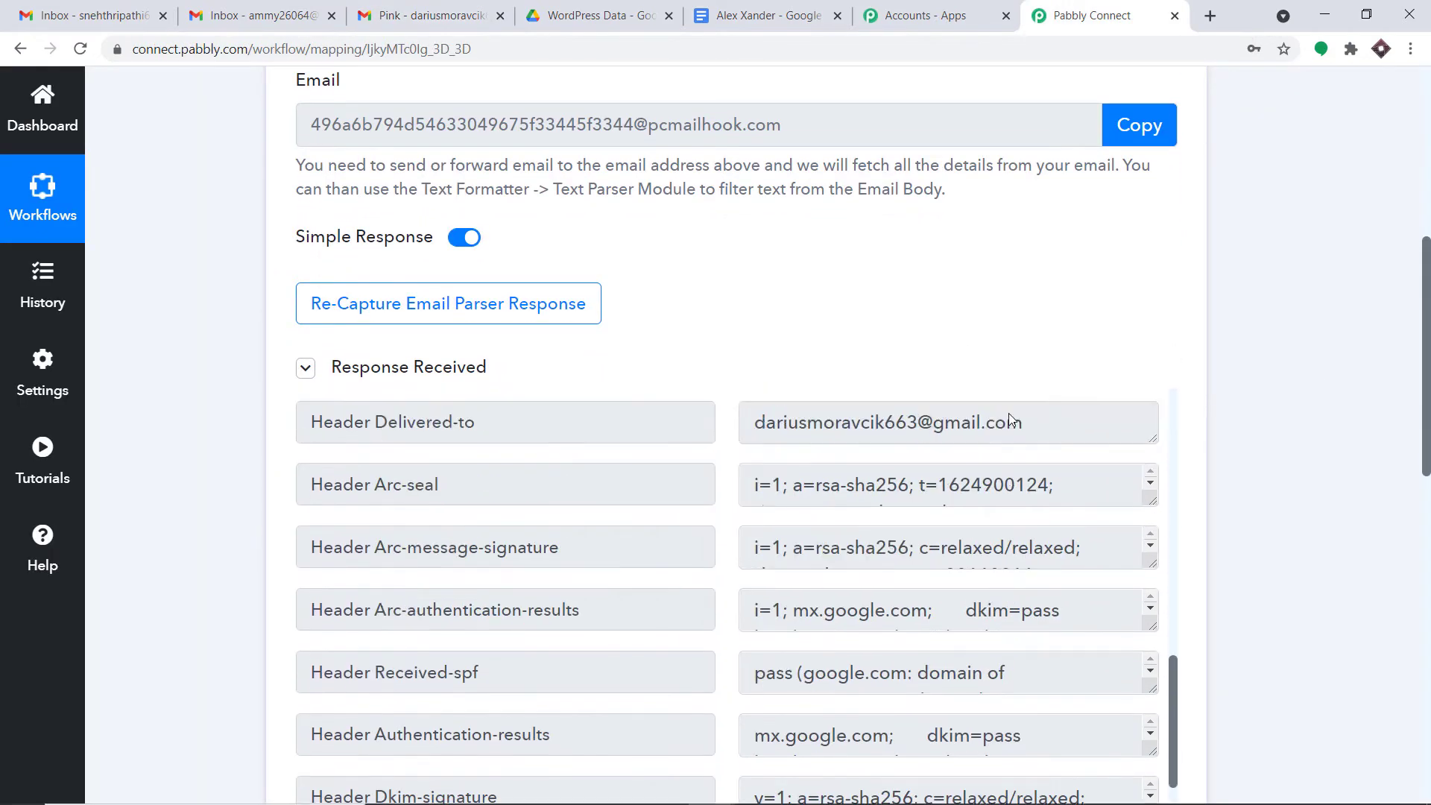
scroll(999, 377, "up", 5)
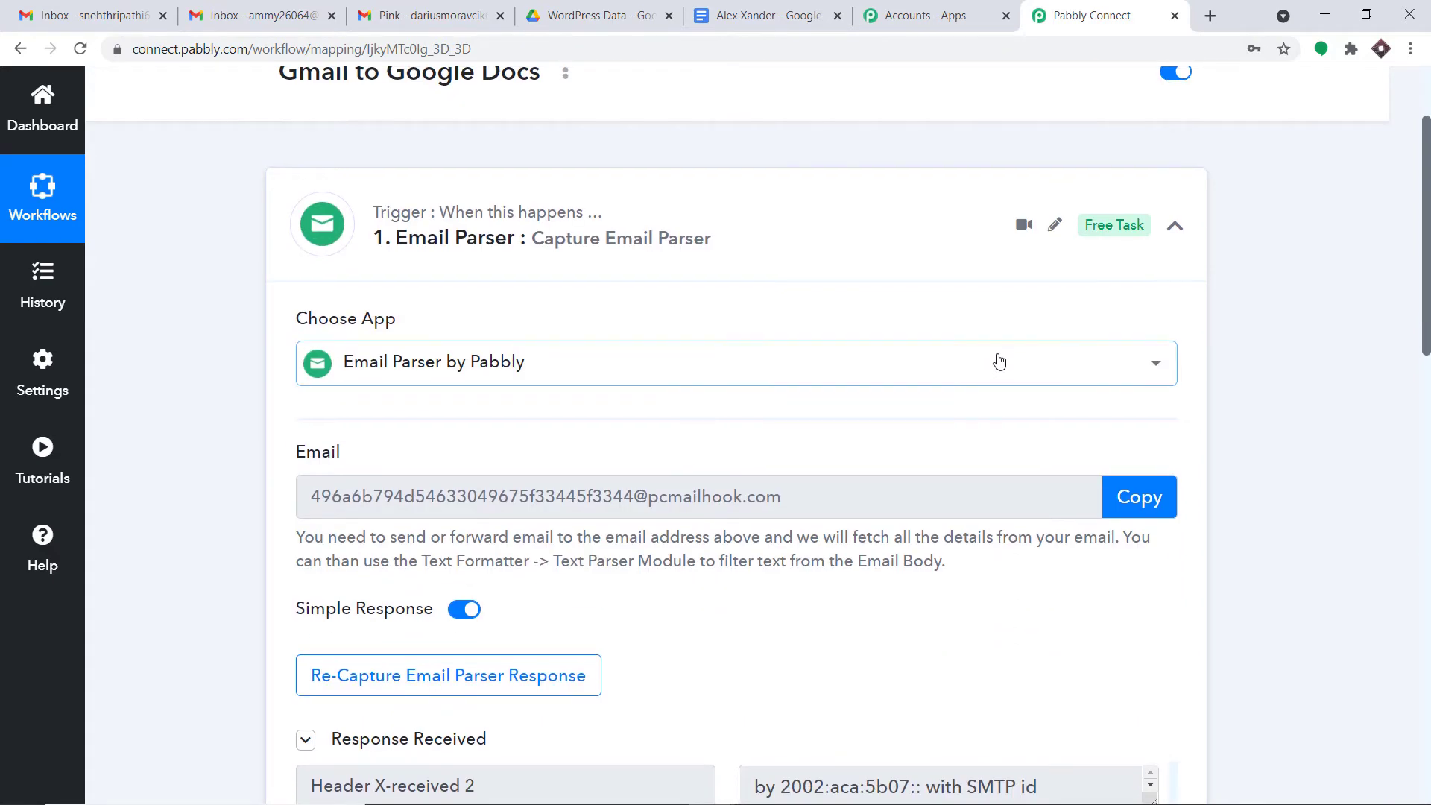
scroll(999, 361, "down", 1)
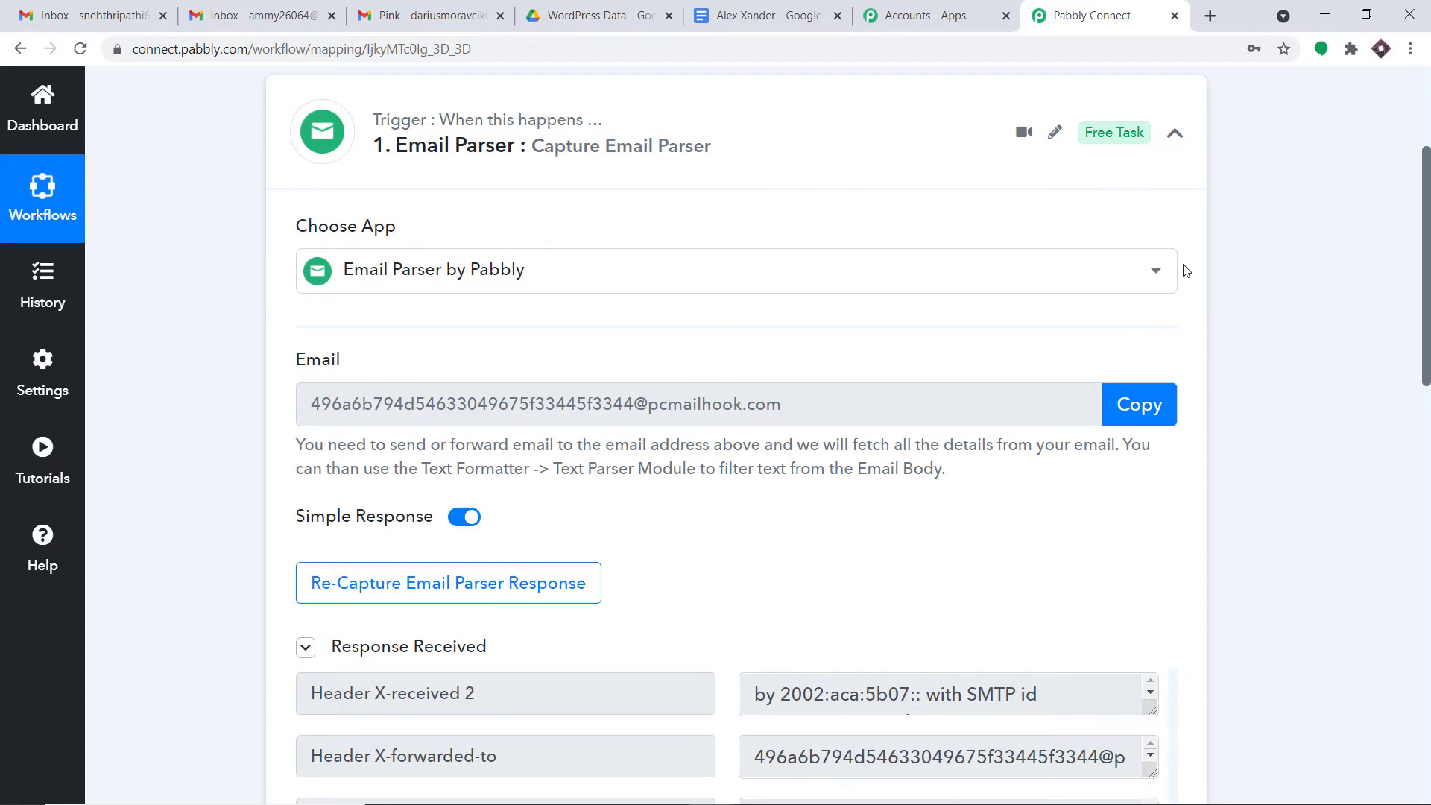
scroll(801, 208, "down", 2)
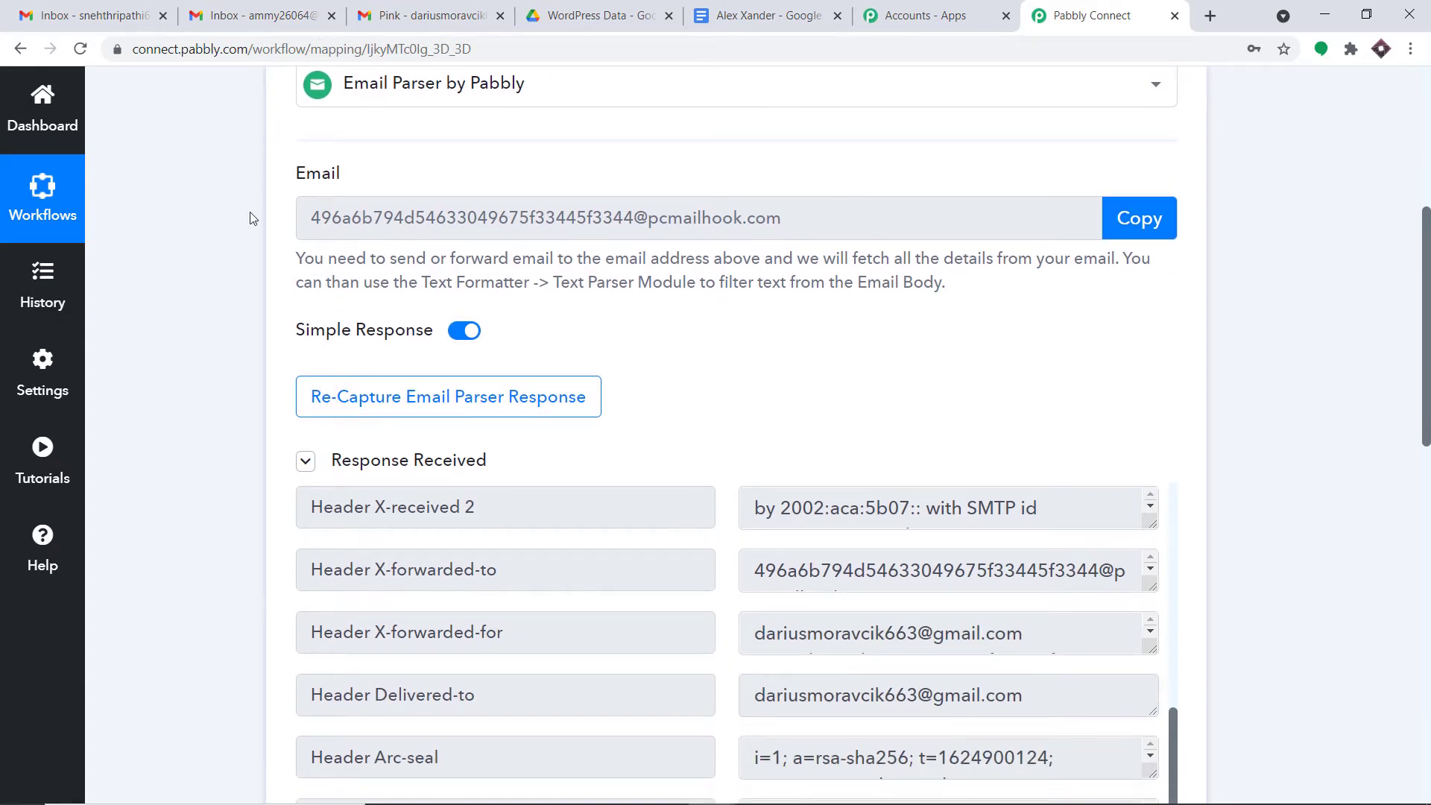
scroll(1047, 362, "down", 3)
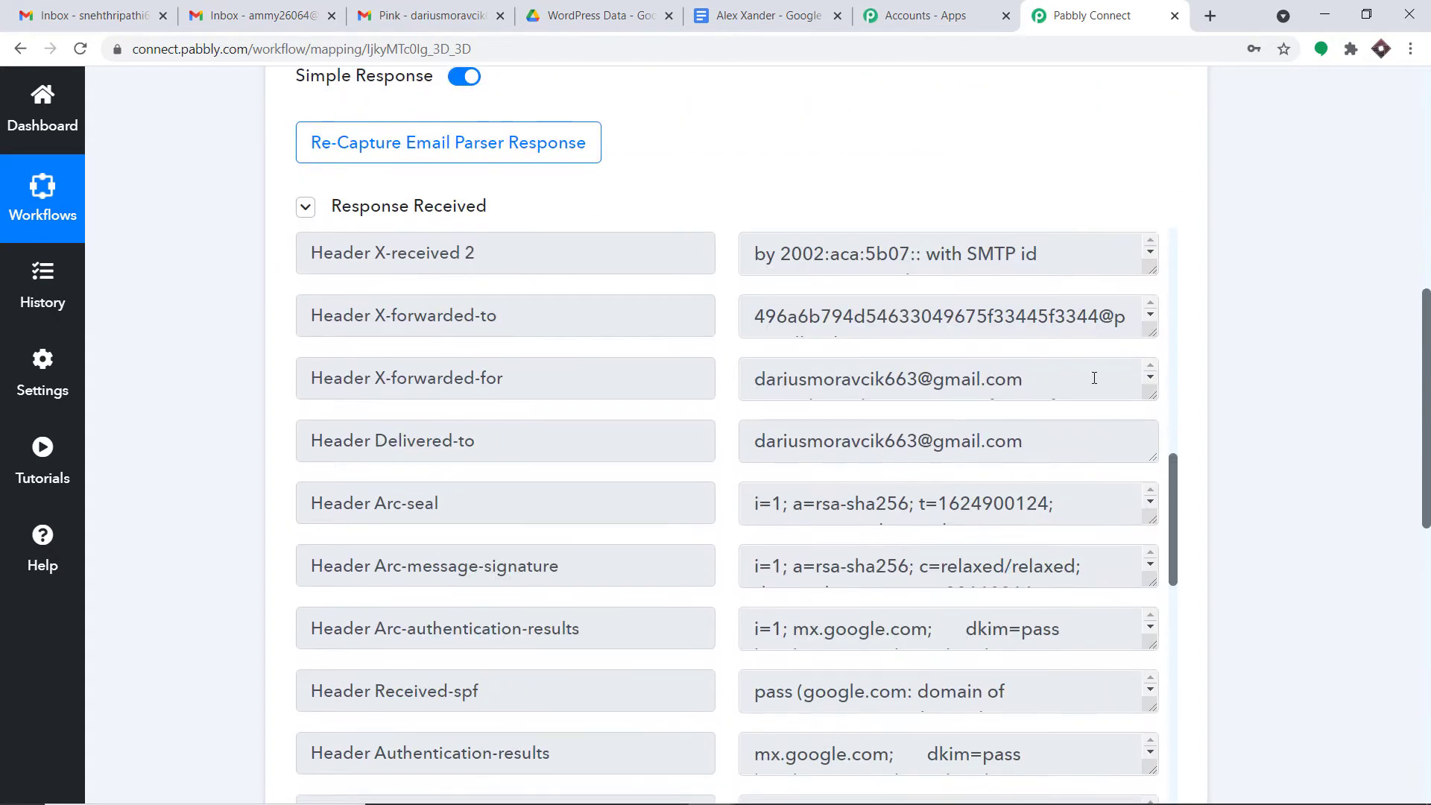
scroll(1047, 363, "up", 6)
scroll(1036, 360, "up", 4)
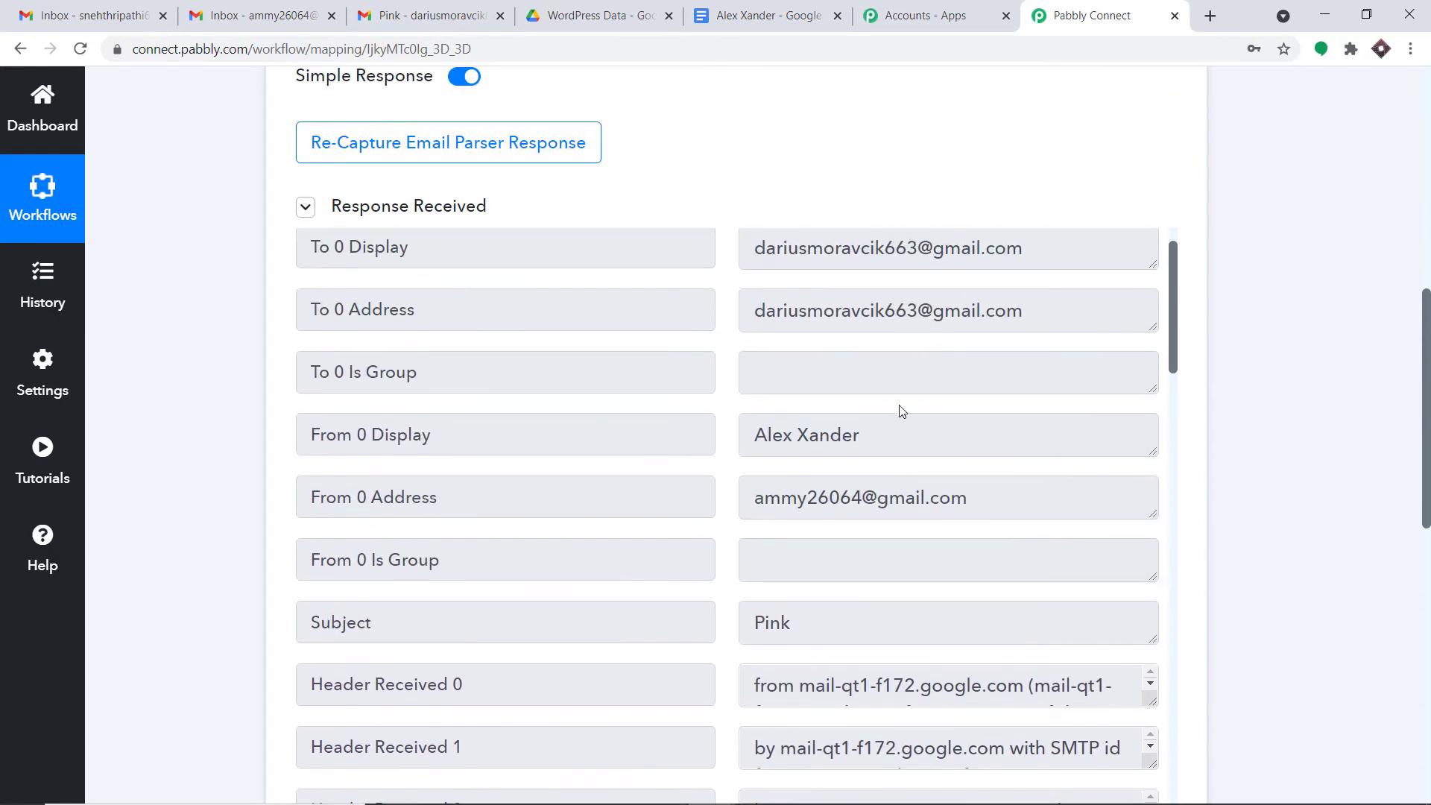
left_click_drag(872, 435, 686, 456)
scroll(904, 336, "down", 4)
scroll(971, 403, "up", 3)
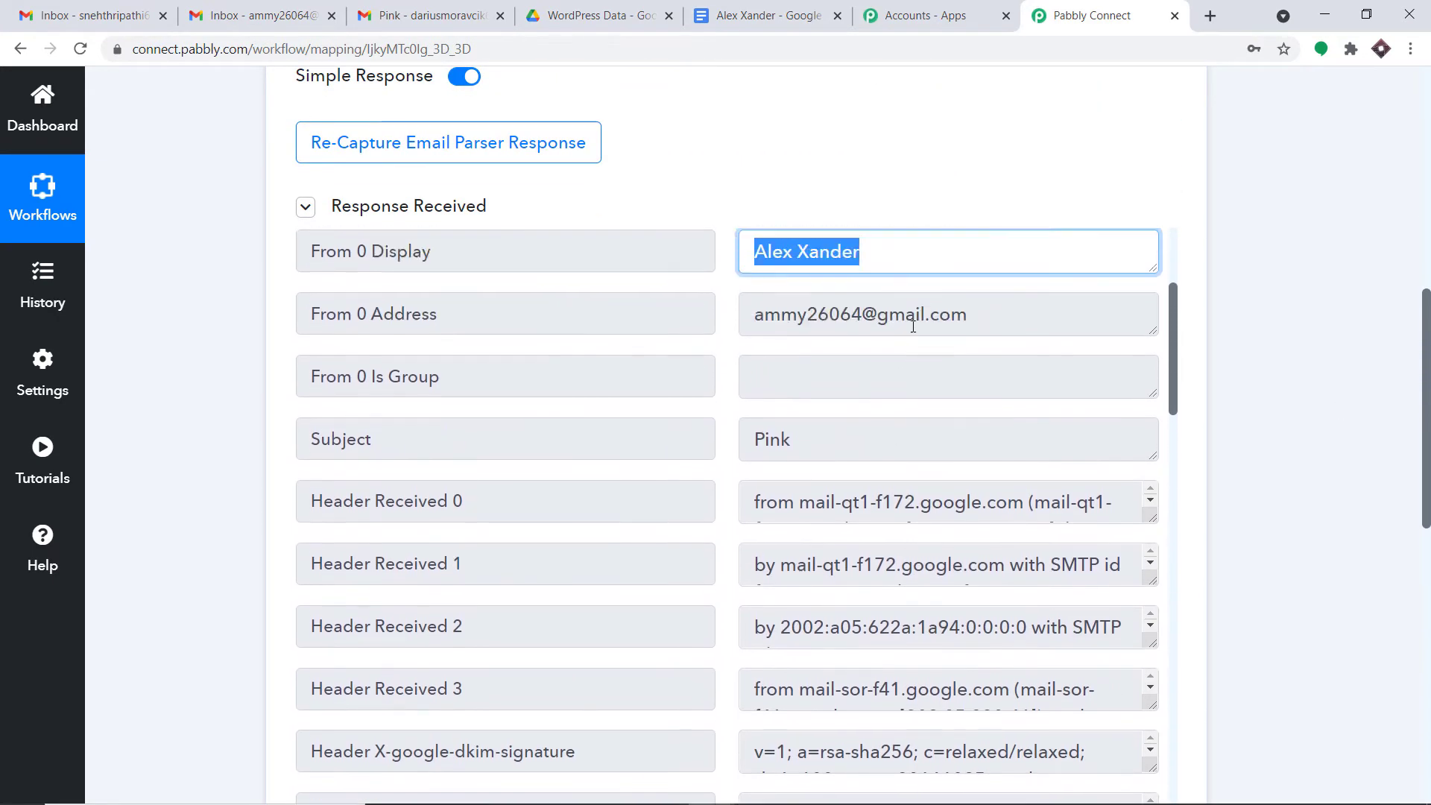
left_click_drag(974, 403, 750, 411)
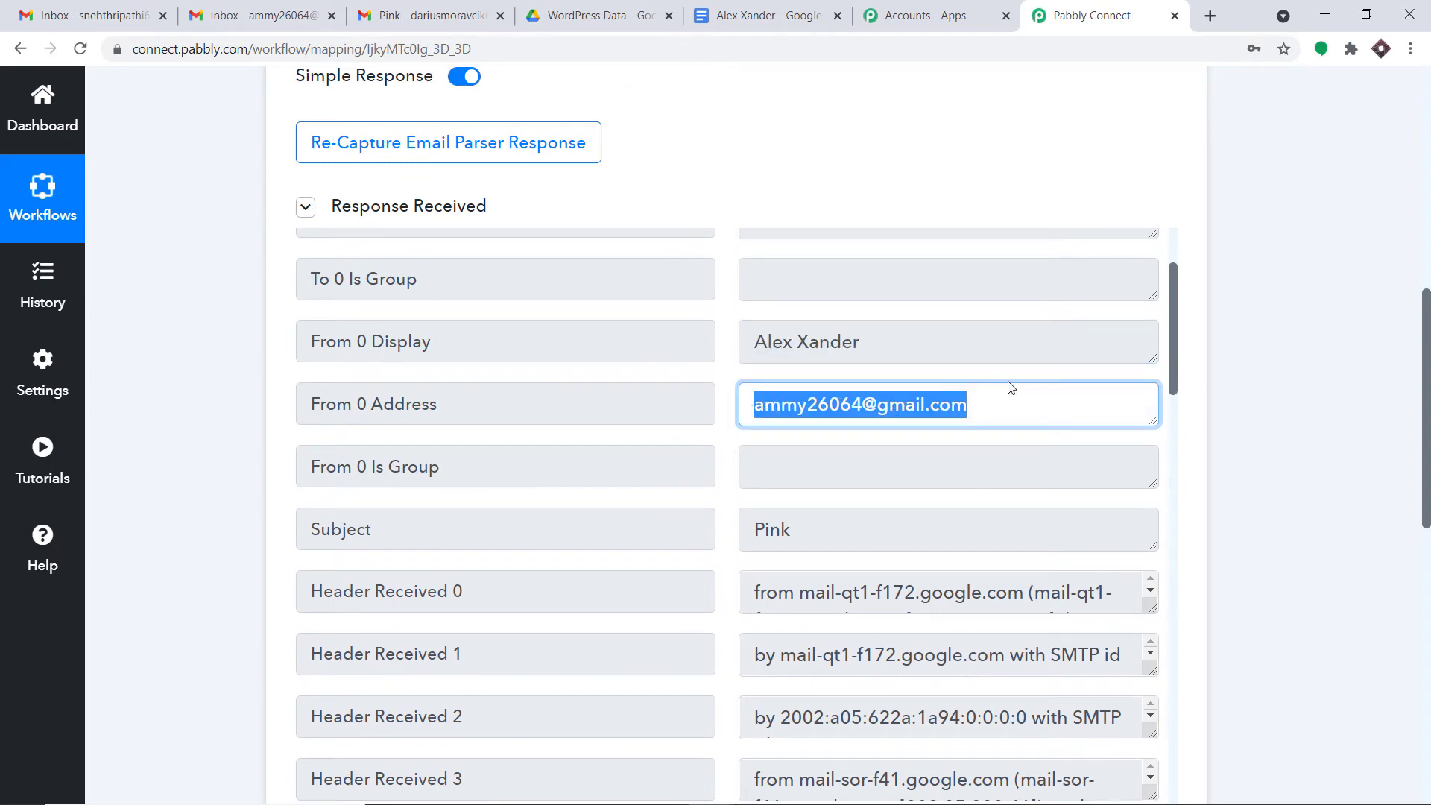
Select the Subject and expand the full Body Text describing pink as red and white
scroll(1019, 381, "down", 15)
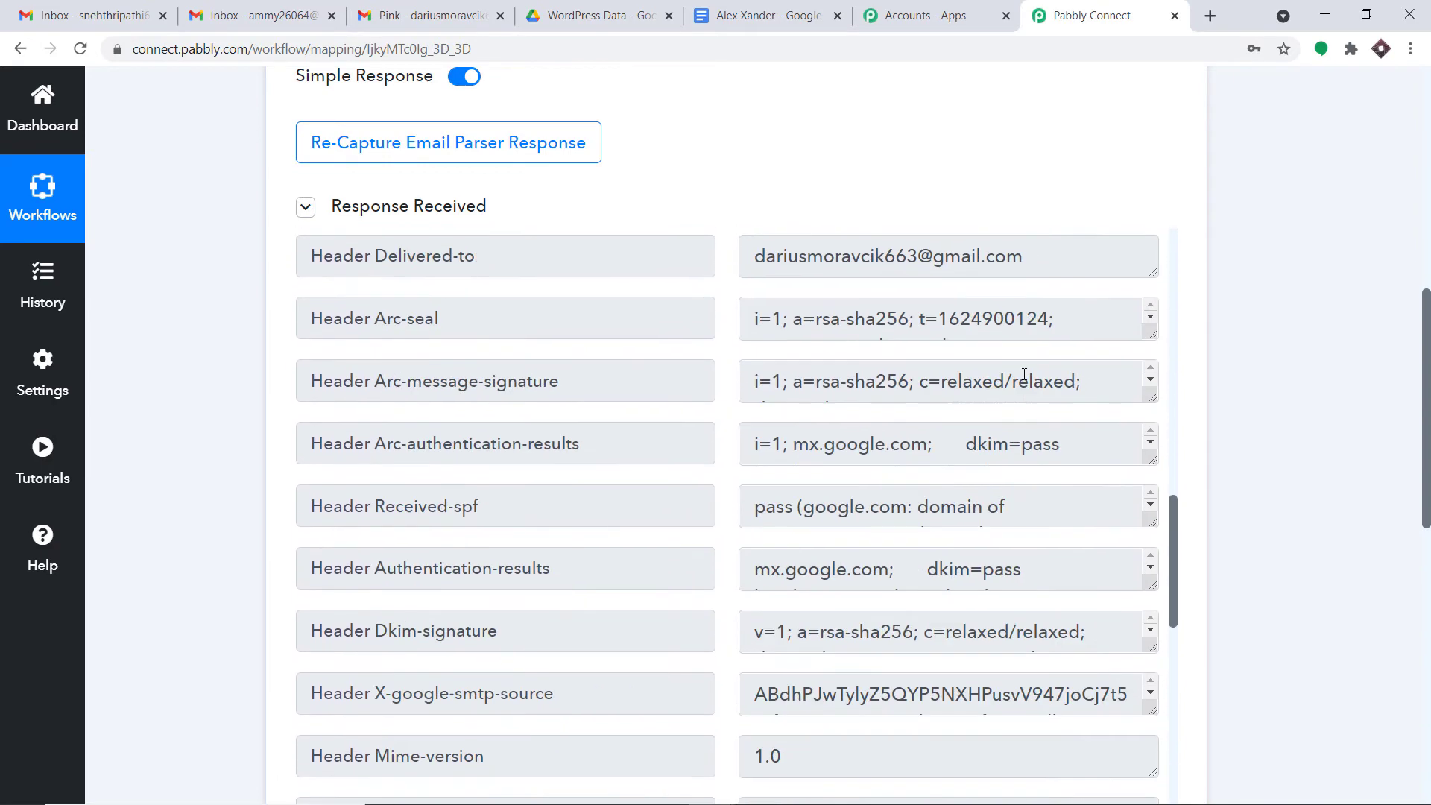
scroll(1024, 374, "down", 6)
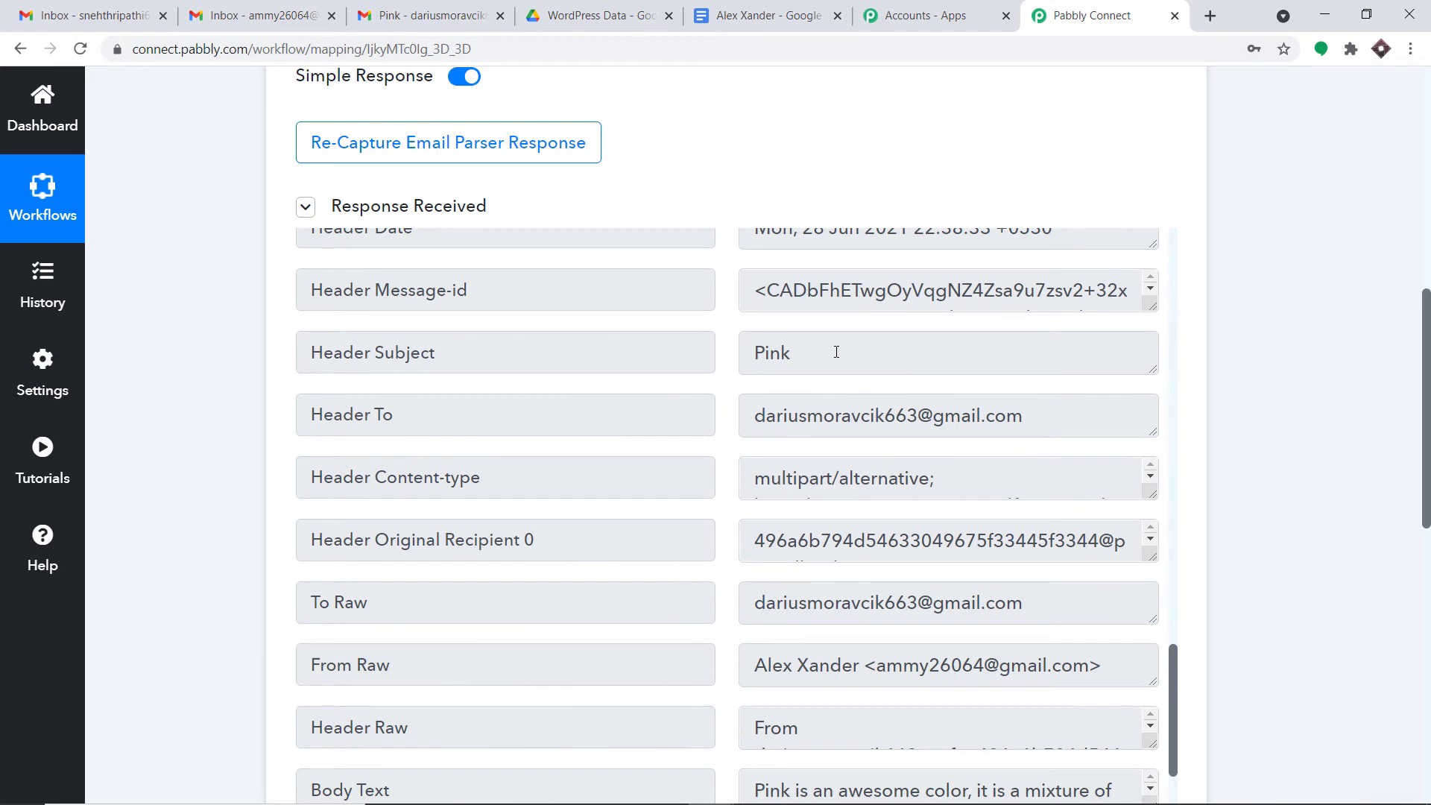
left_click_drag(836, 352, 700, 355)
scroll(969, 373, "down", 6)
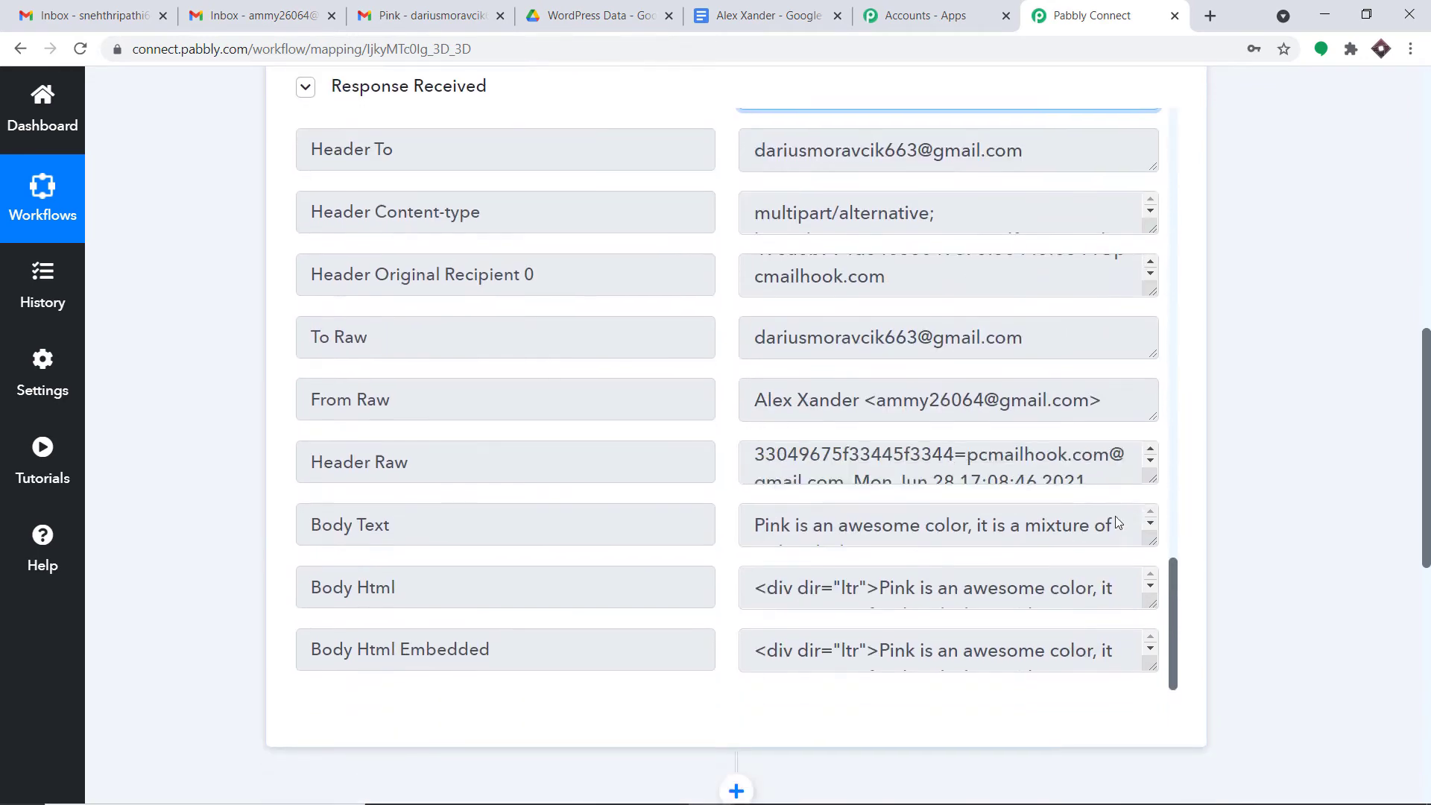
scroll(1114, 516, "down", 3)
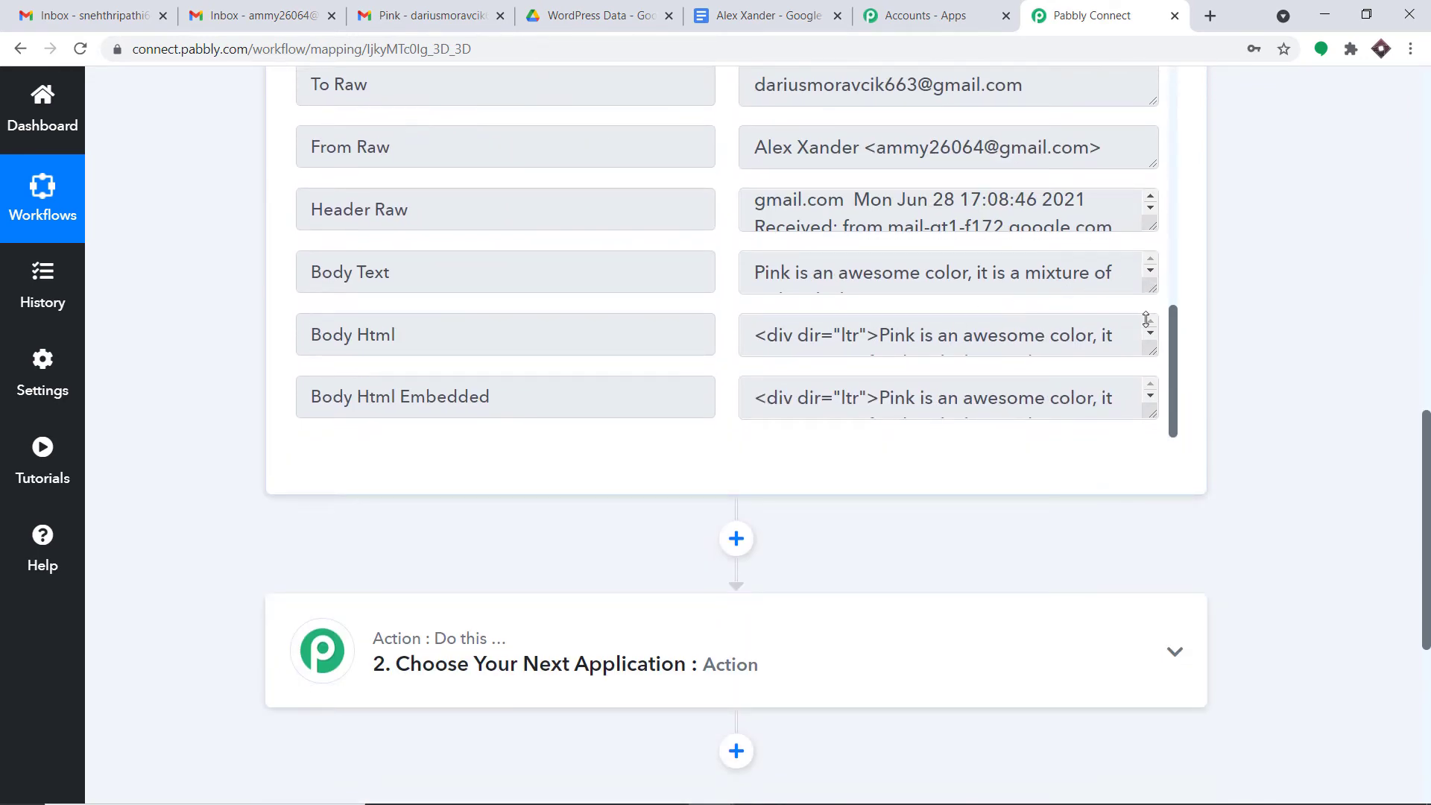
left_click_drag(1146, 319, 620, 260)
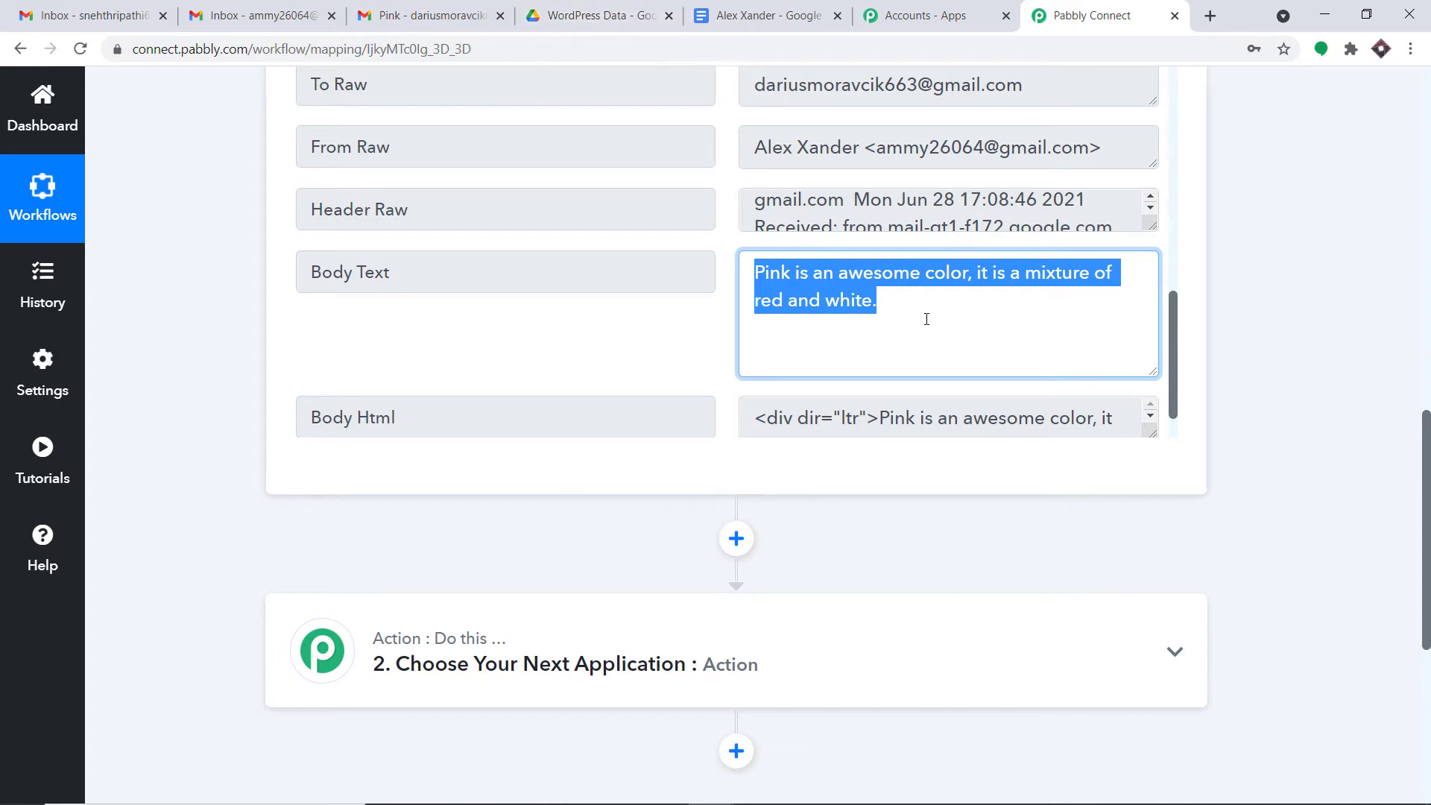
scroll(927, 315, "down", 5)
Search 'google doc' in the second action step's app picker and choose Google Docs
left_click(619, 382)
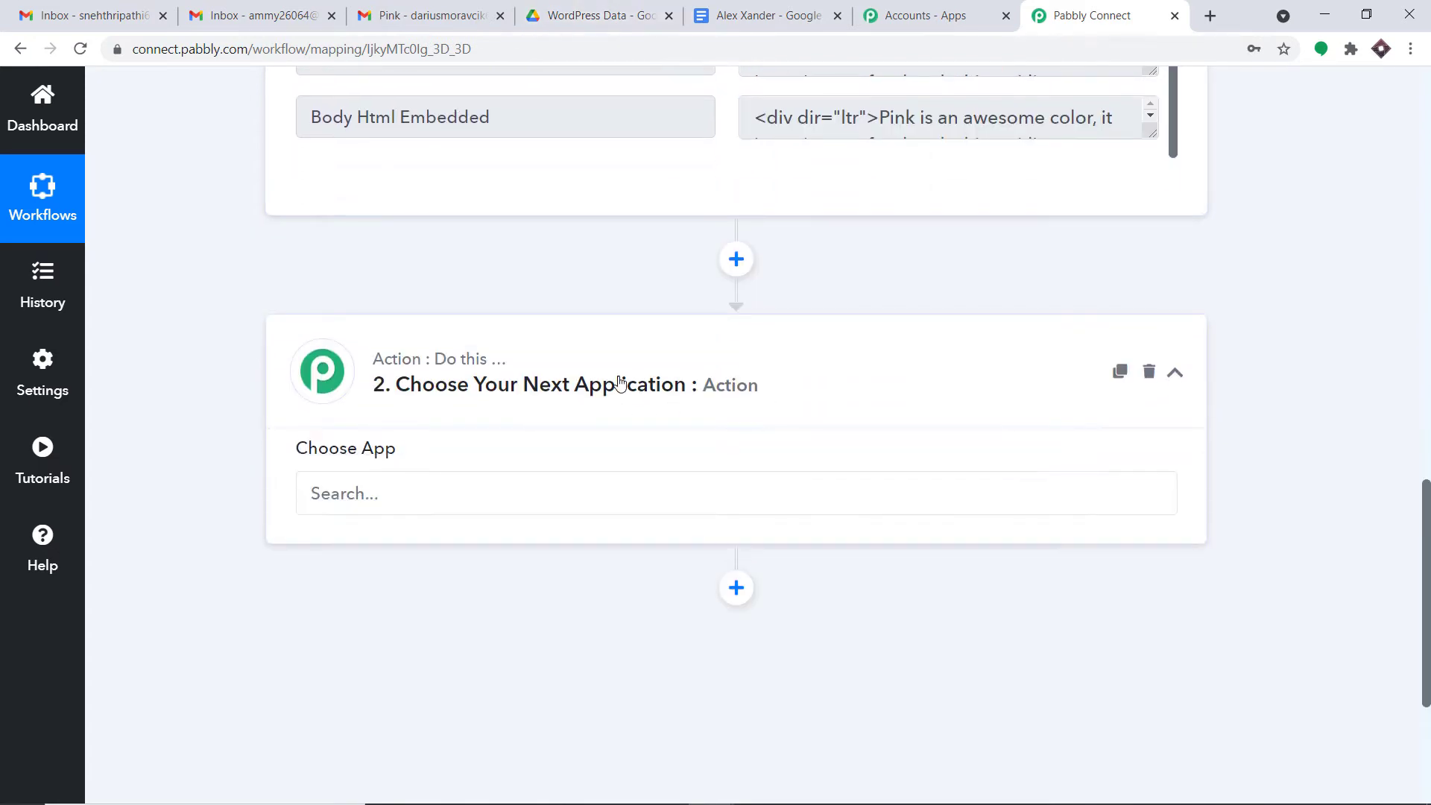
left_click(393, 512)
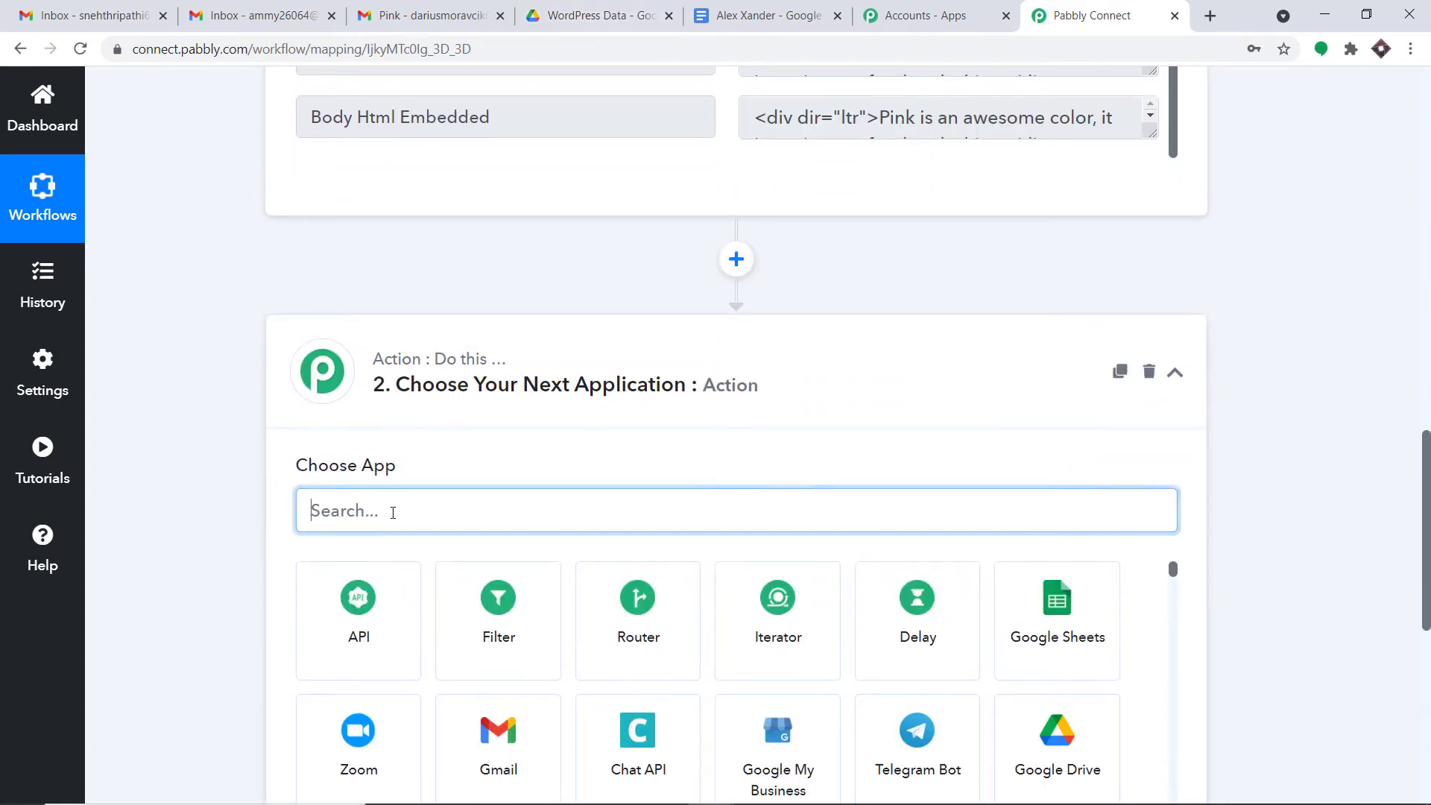
type("d")
key("BackSpace")
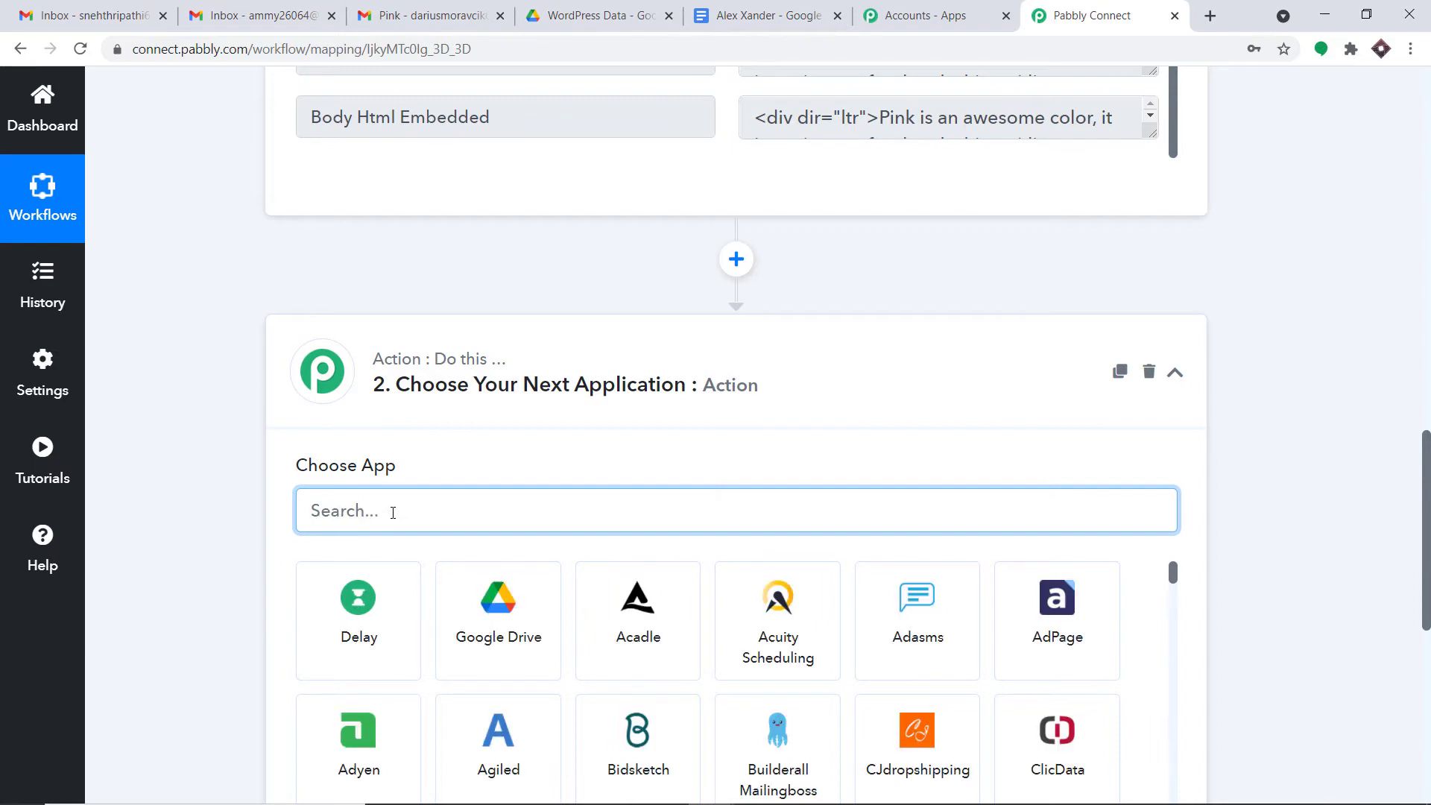
type("googl")
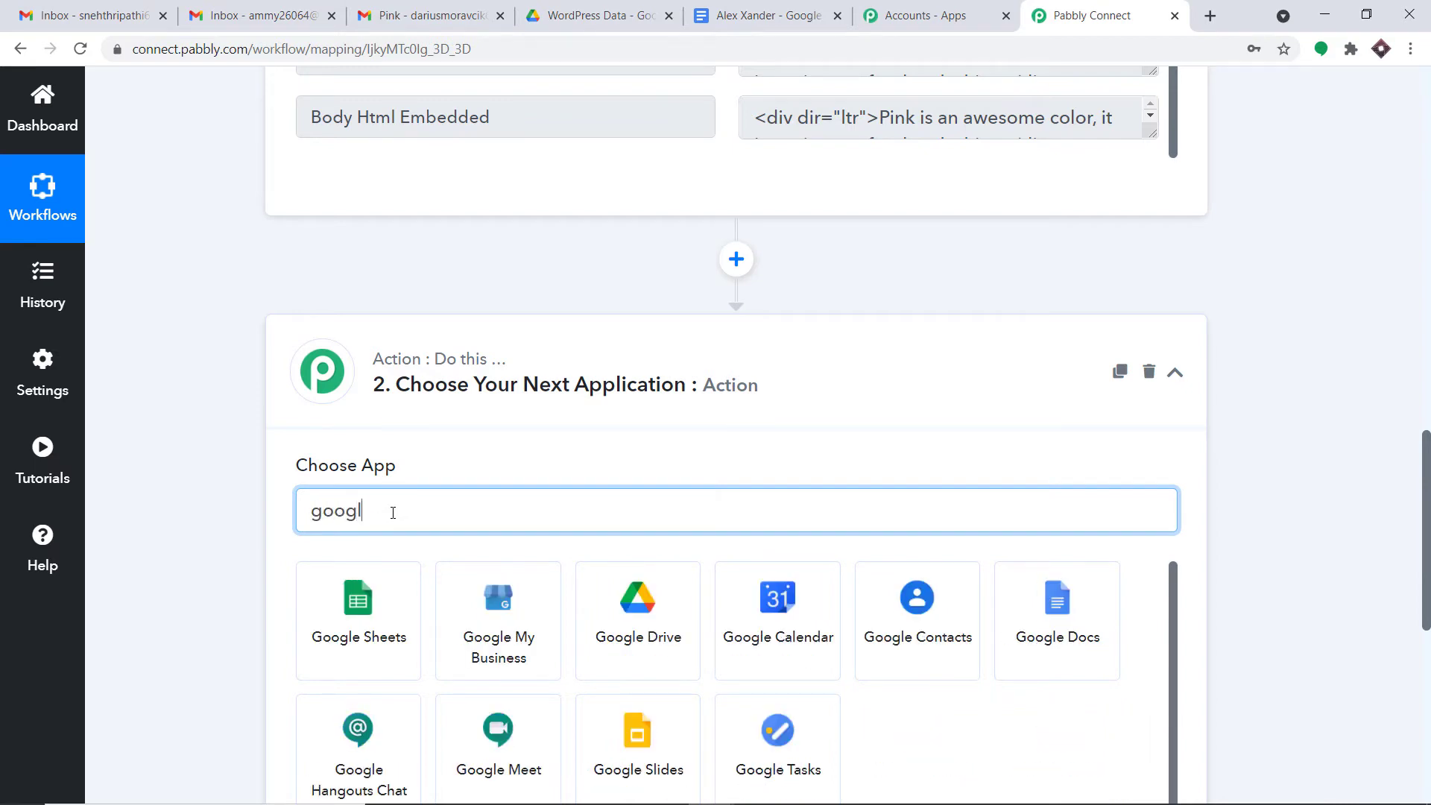
type("e docs")
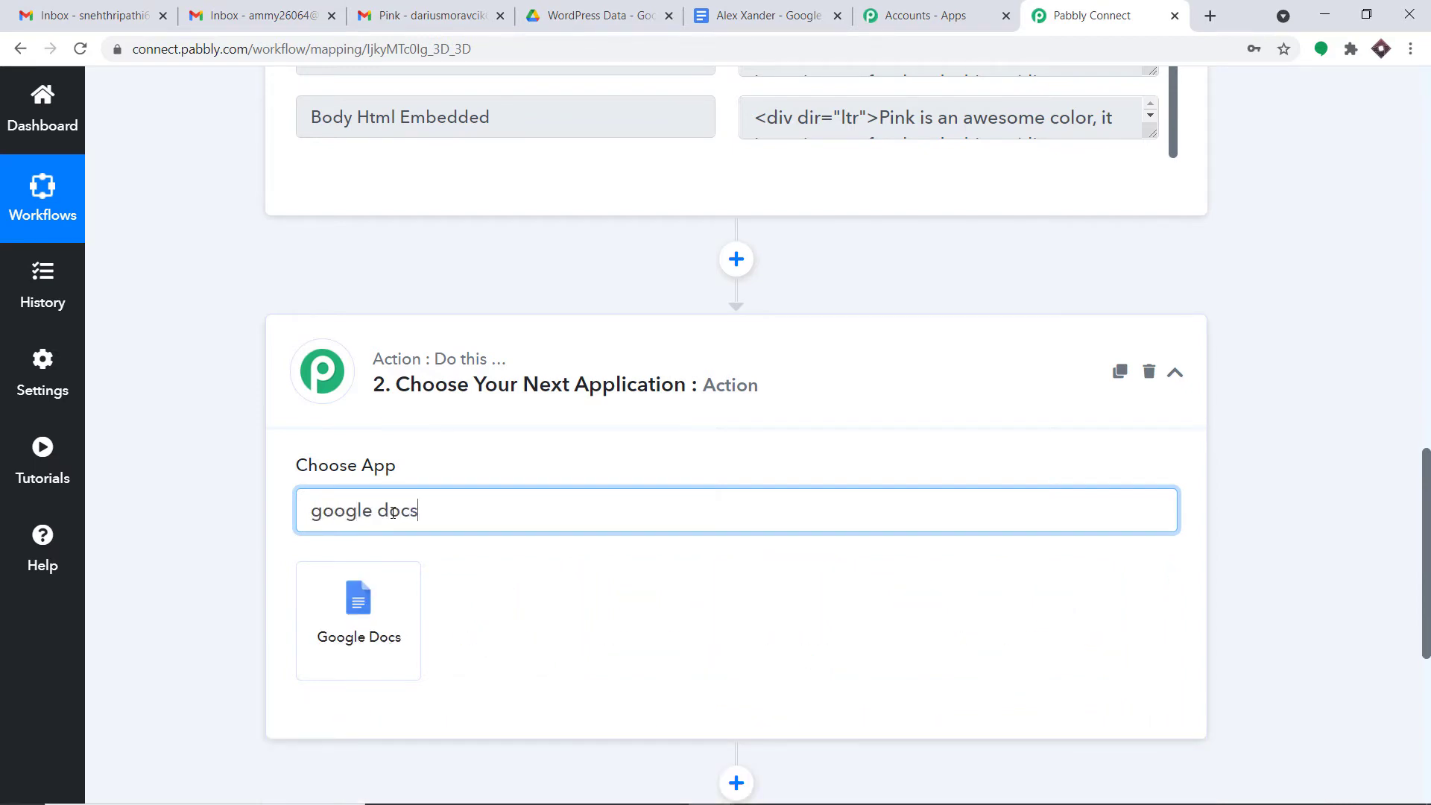
left_click(346, 592)
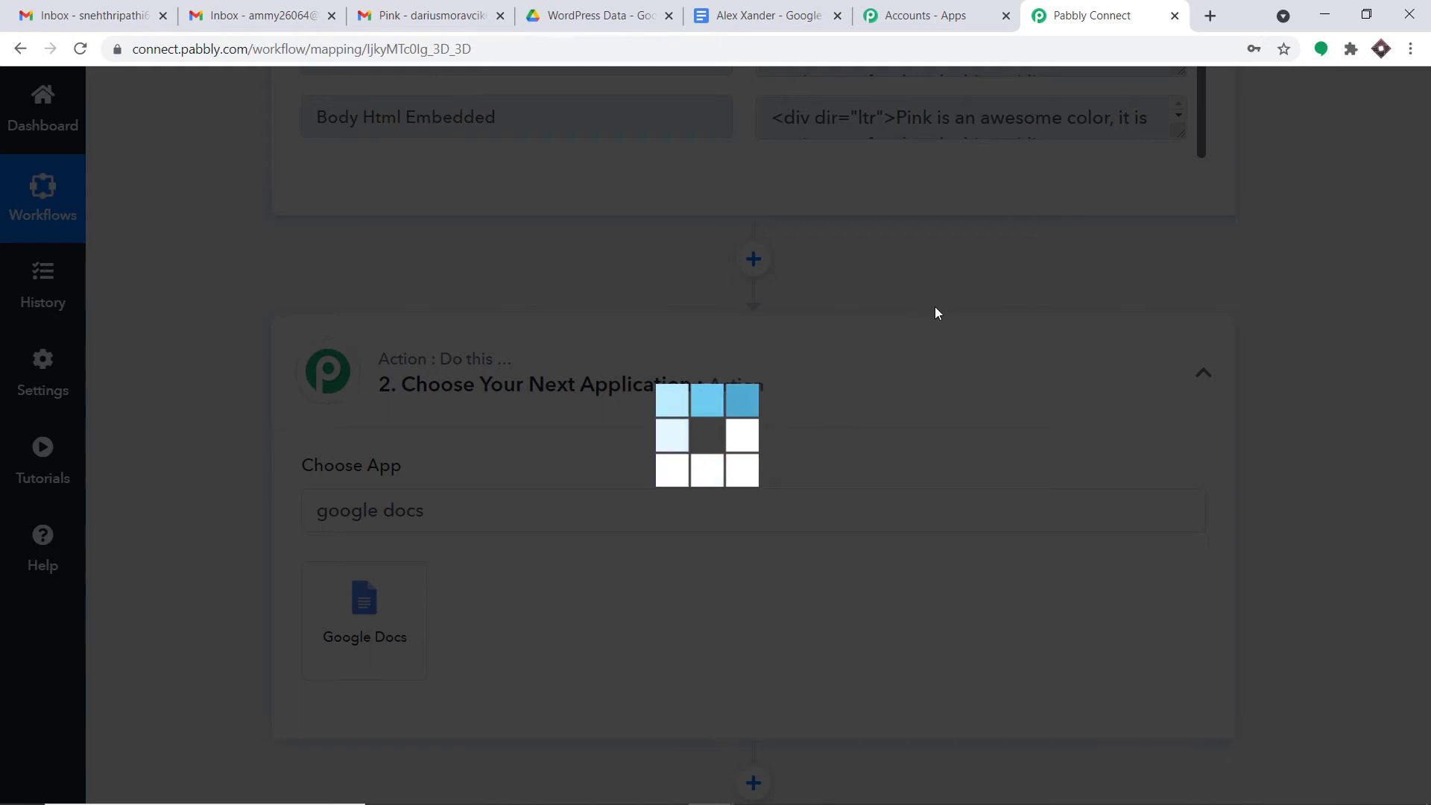
Set the Google Docs action event to 'Create Document from Template' and begin connecting an account
scroll(938, 312, "down", 2)
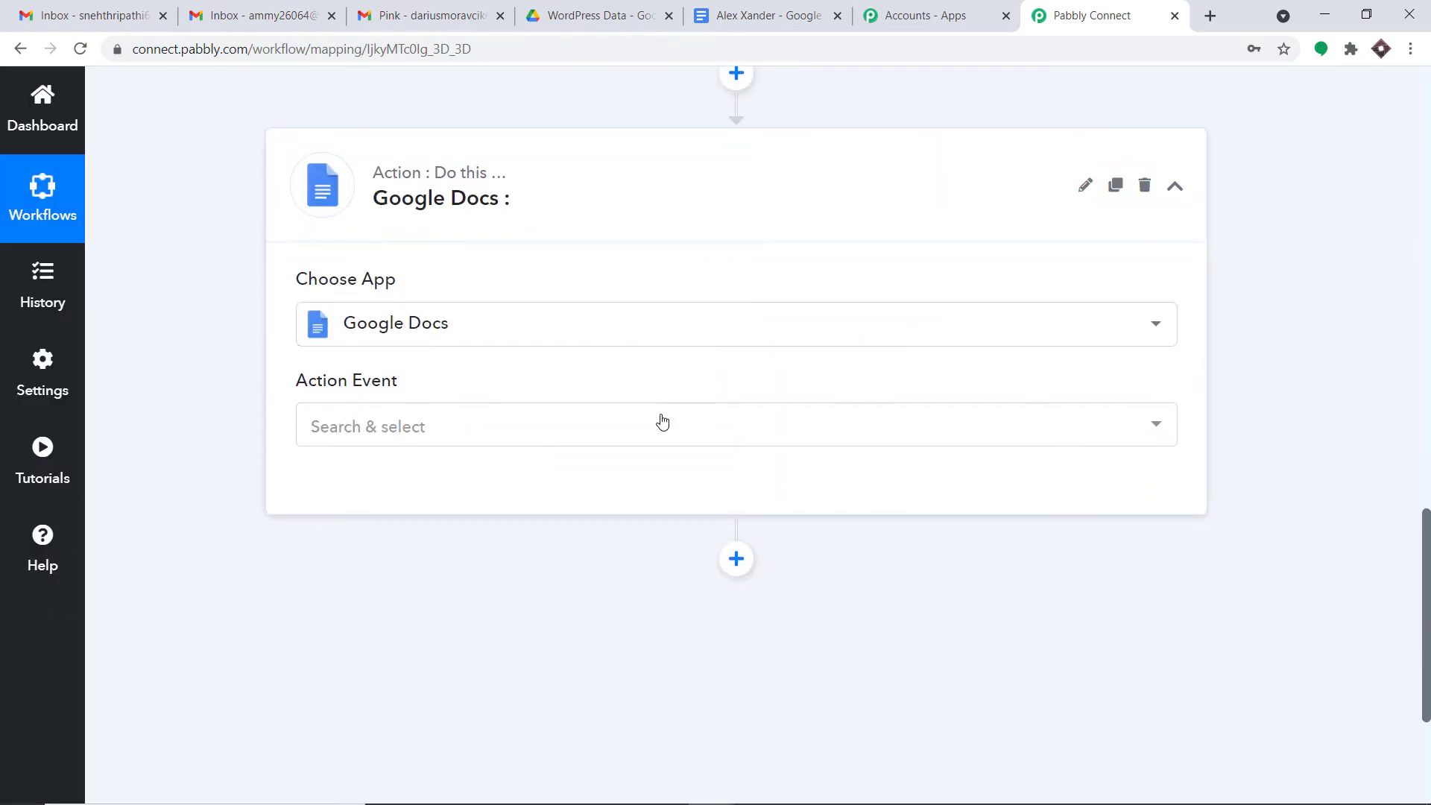
left_click(660, 423)
scroll(623, 543, "down", 5)
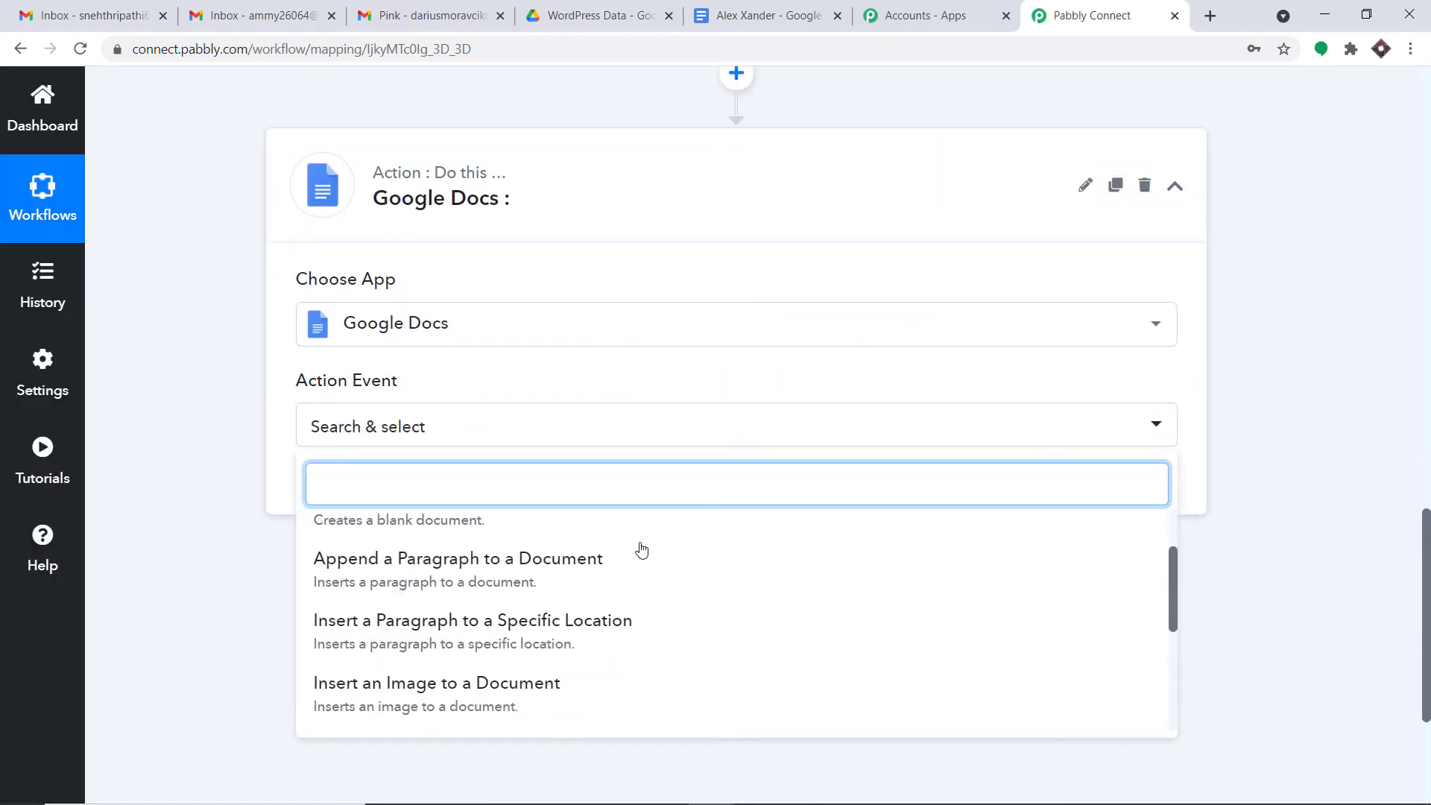
left_click(590, 623)
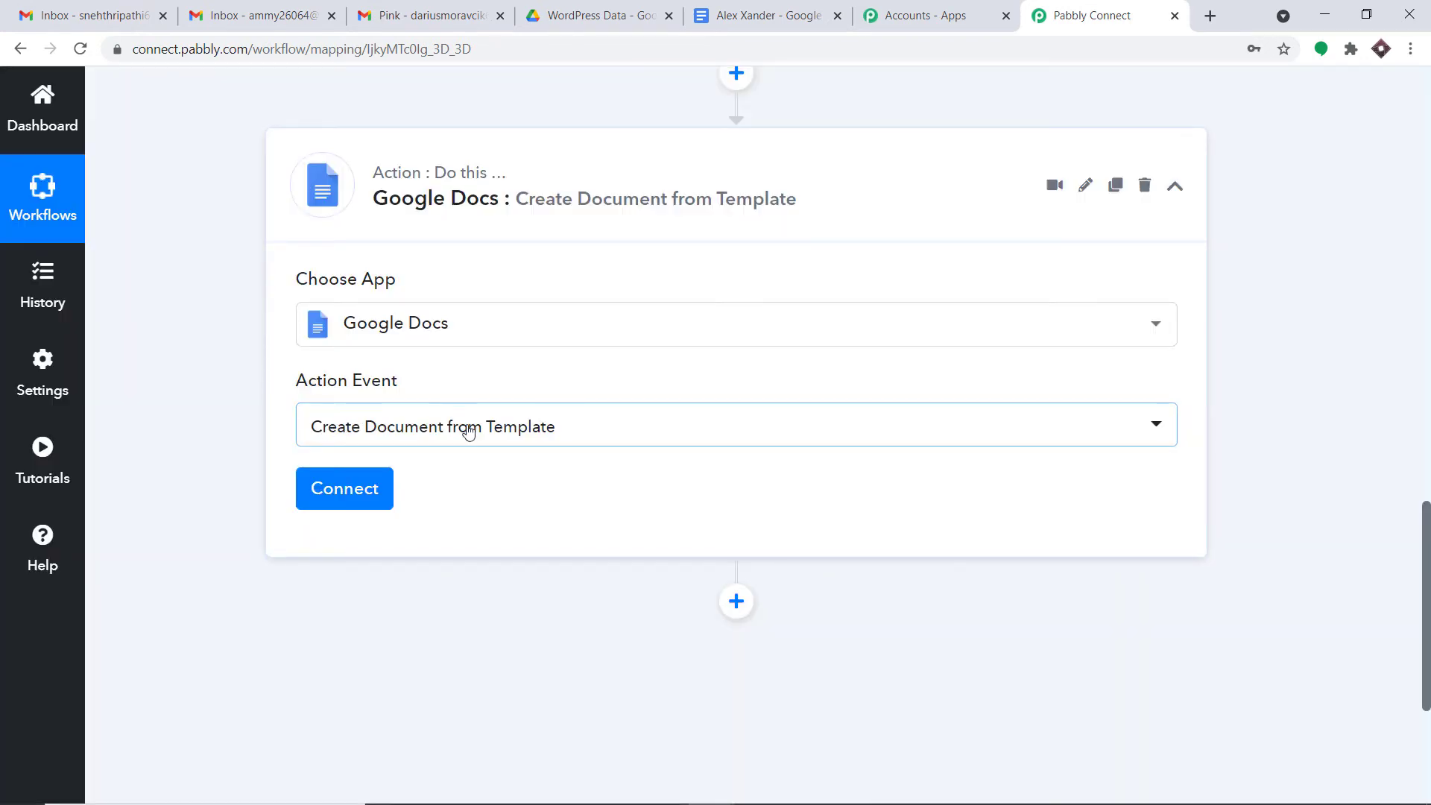
left_click(344, 488)
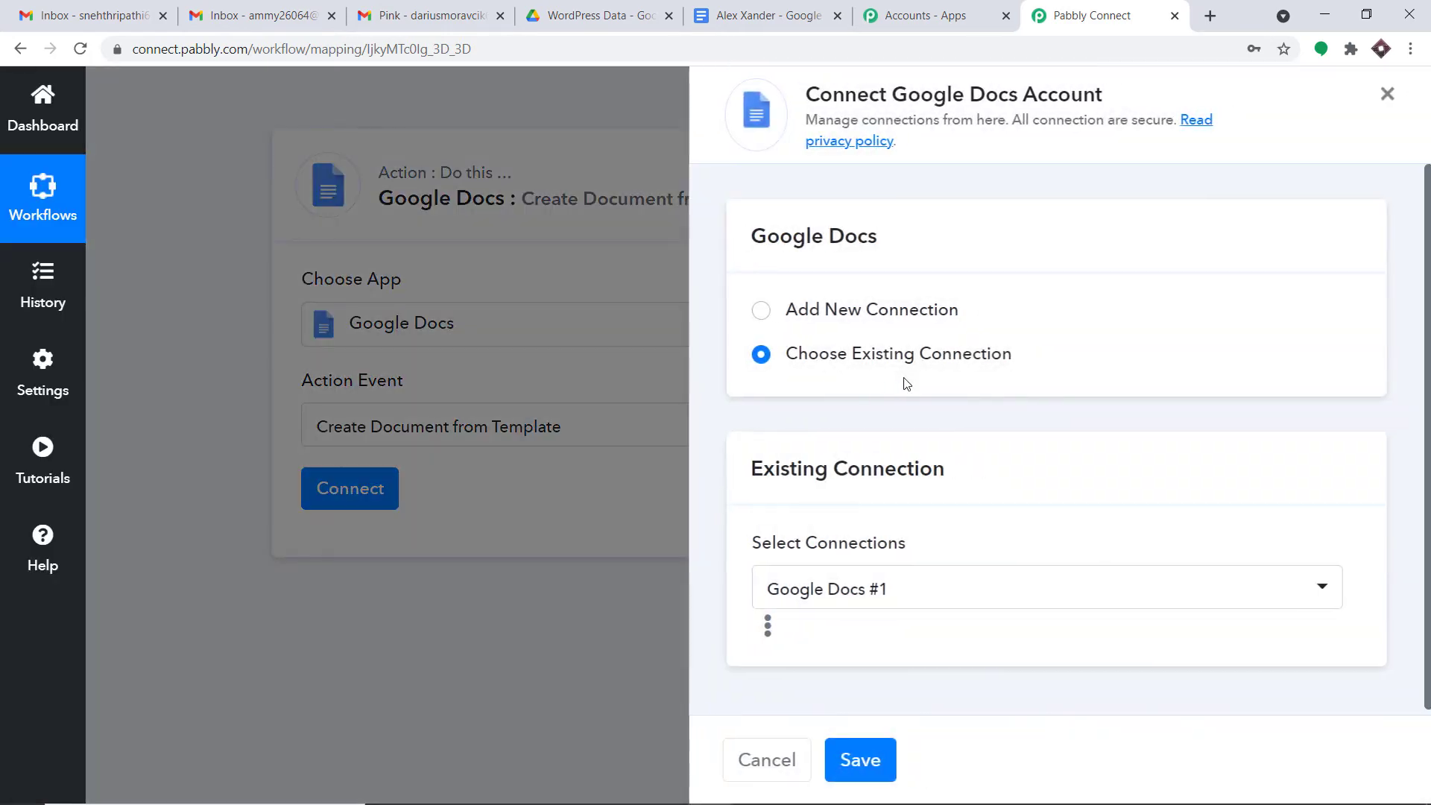
Add a new Google Docs connection, authorize it, and move the Google account chooser aside
left_click(760, 312)
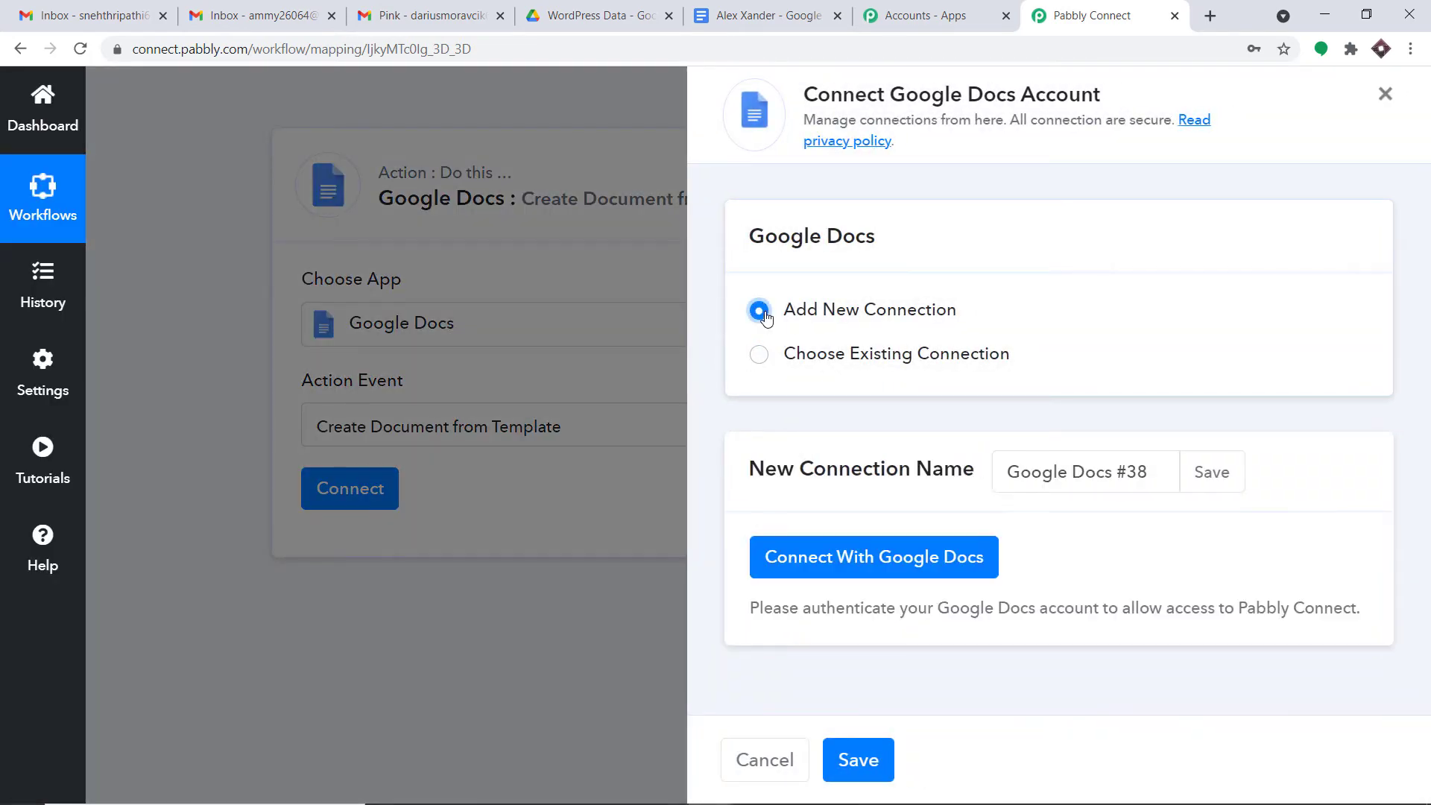
left_click(846, 556)
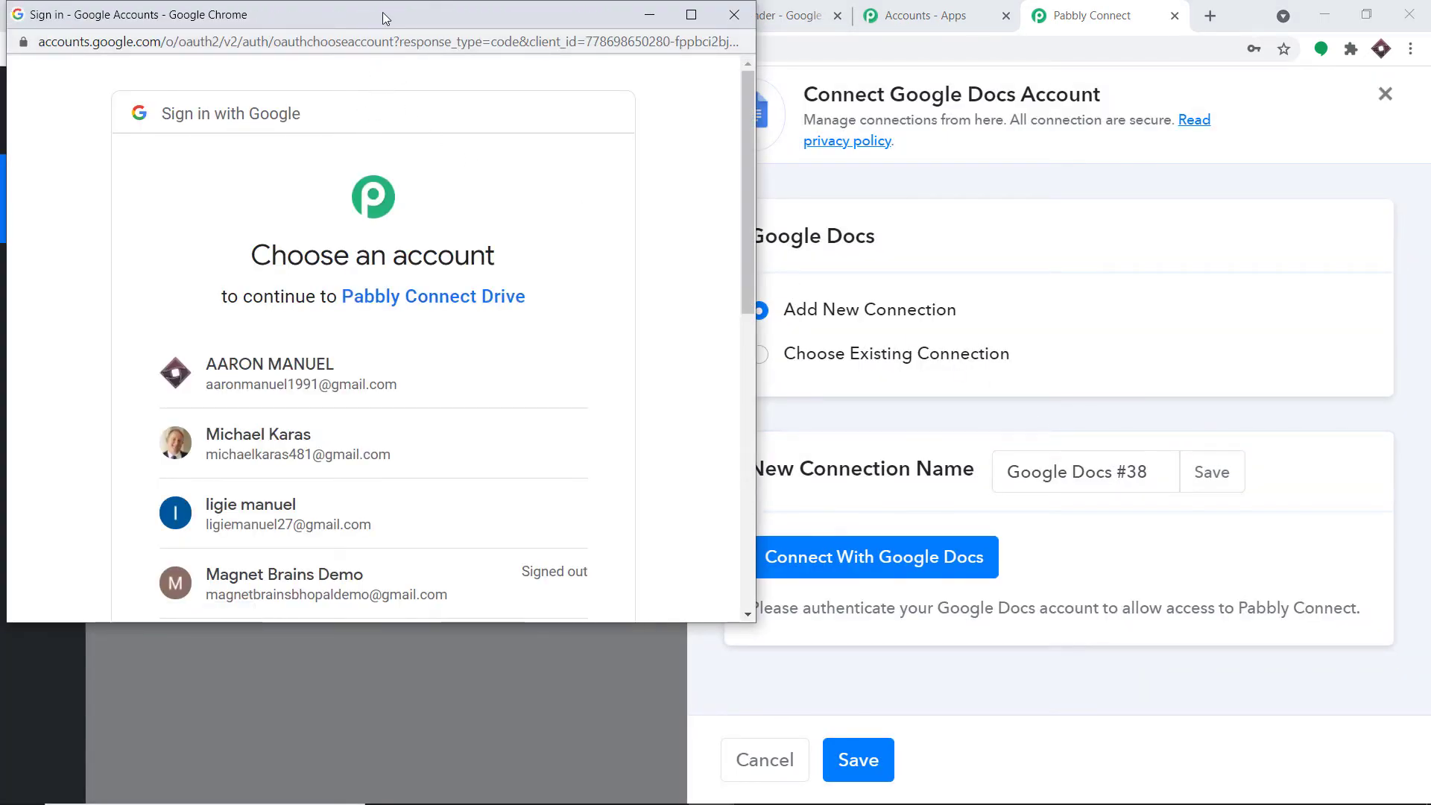
left_click_drag(382, 12, 1121, 69)
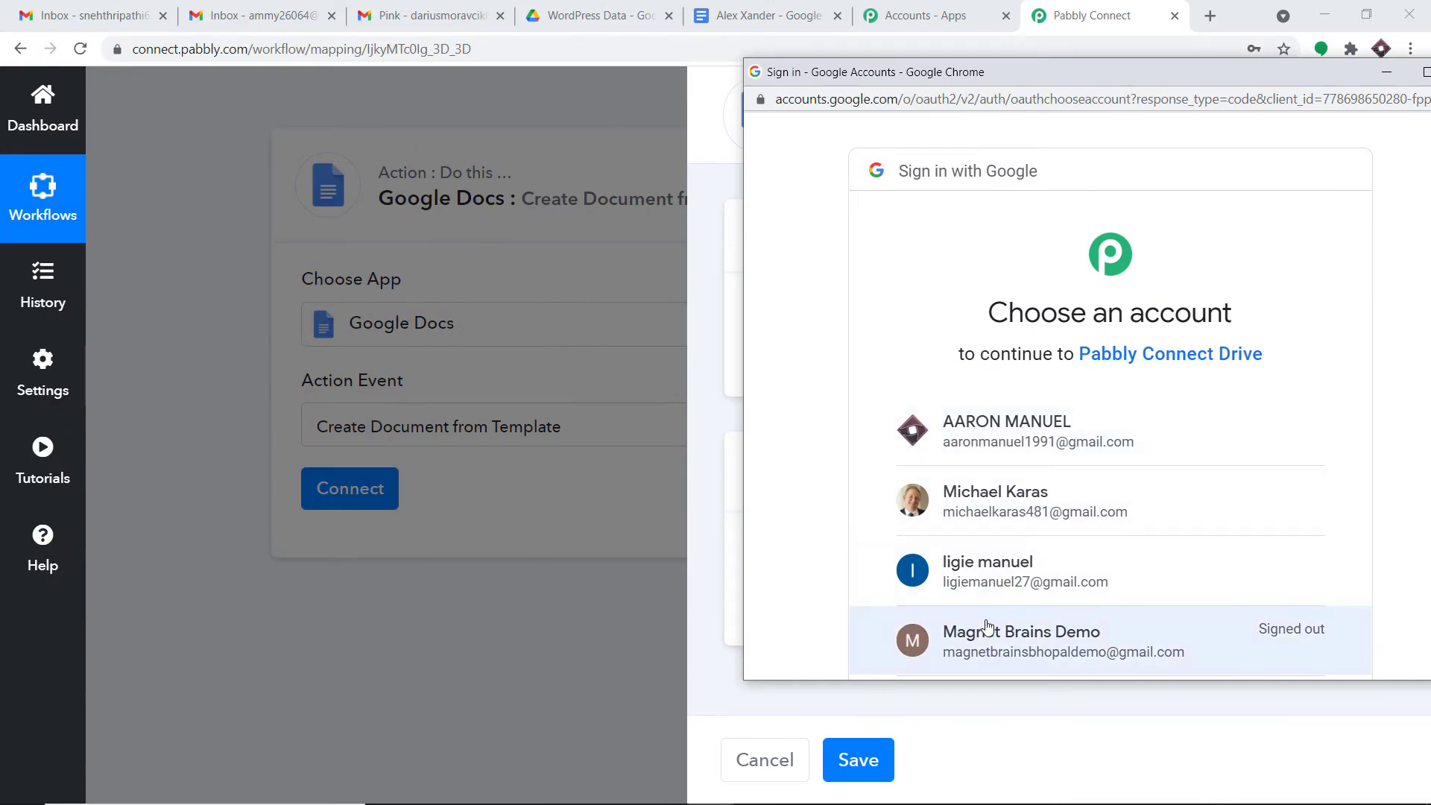
scroll(1003, 442, "down", 5)
scroll(1006, 440, "up", 6)
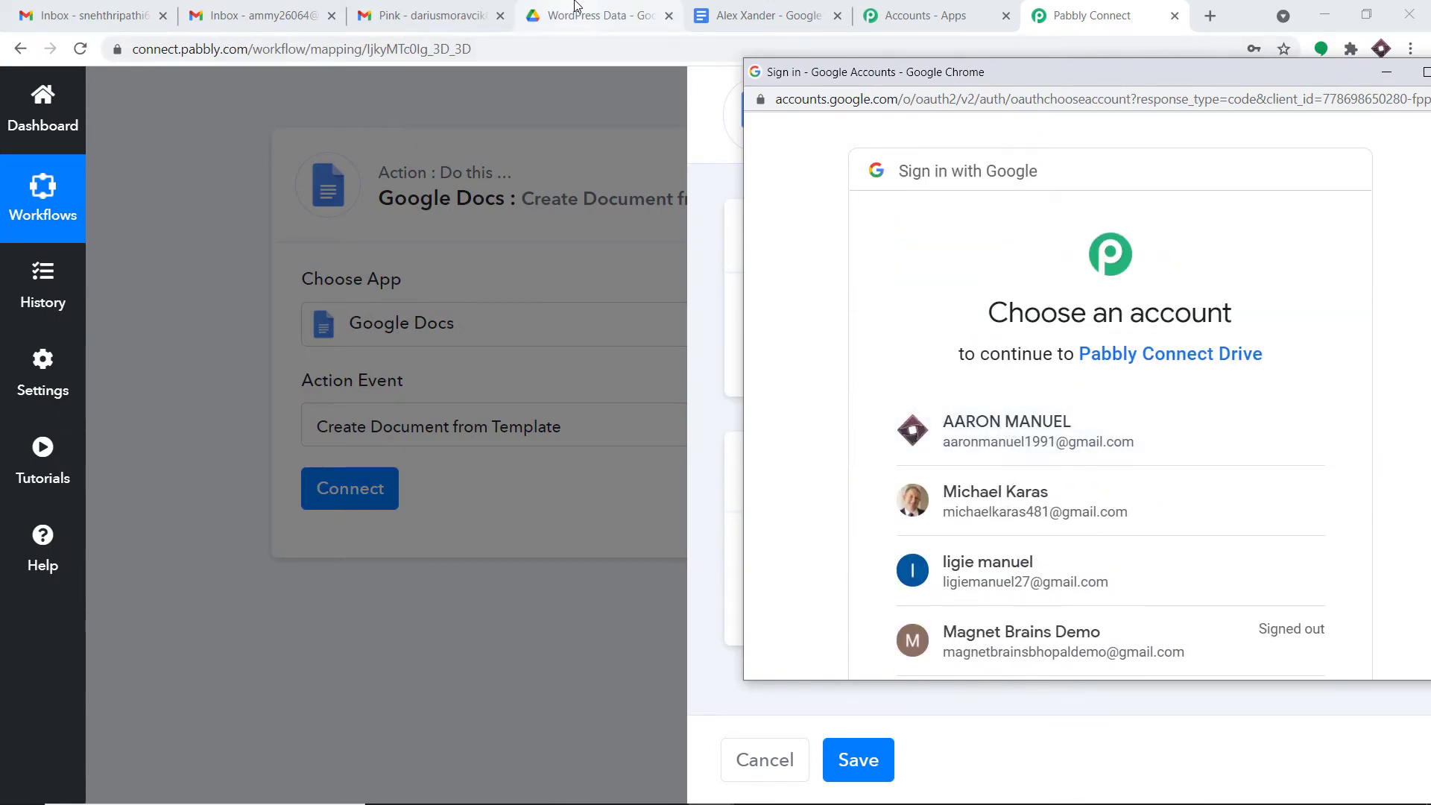
Leave the generated document and WordPress Data folder for My Drive, showing the New item options
left_click(766, 7)
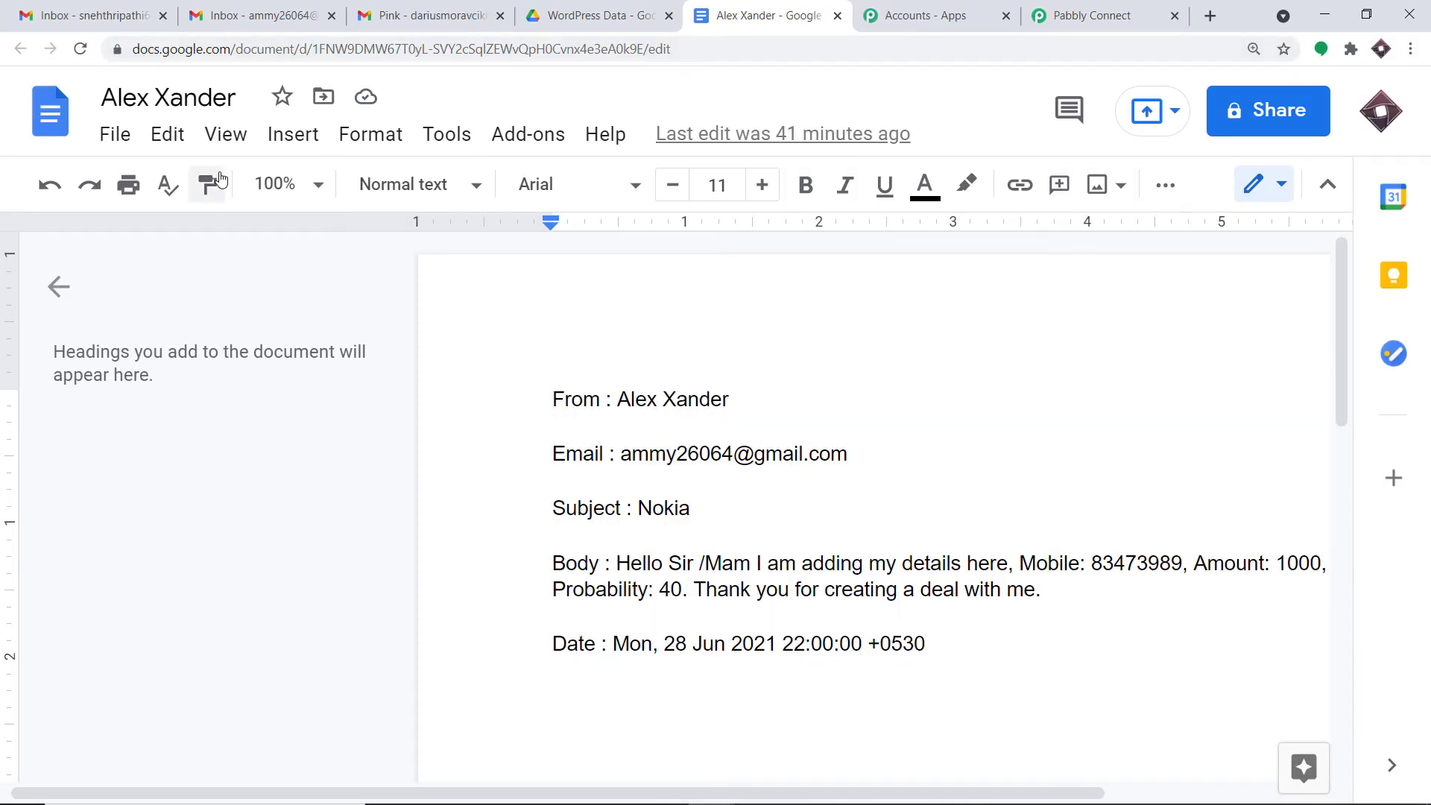
left_click(50, 111)
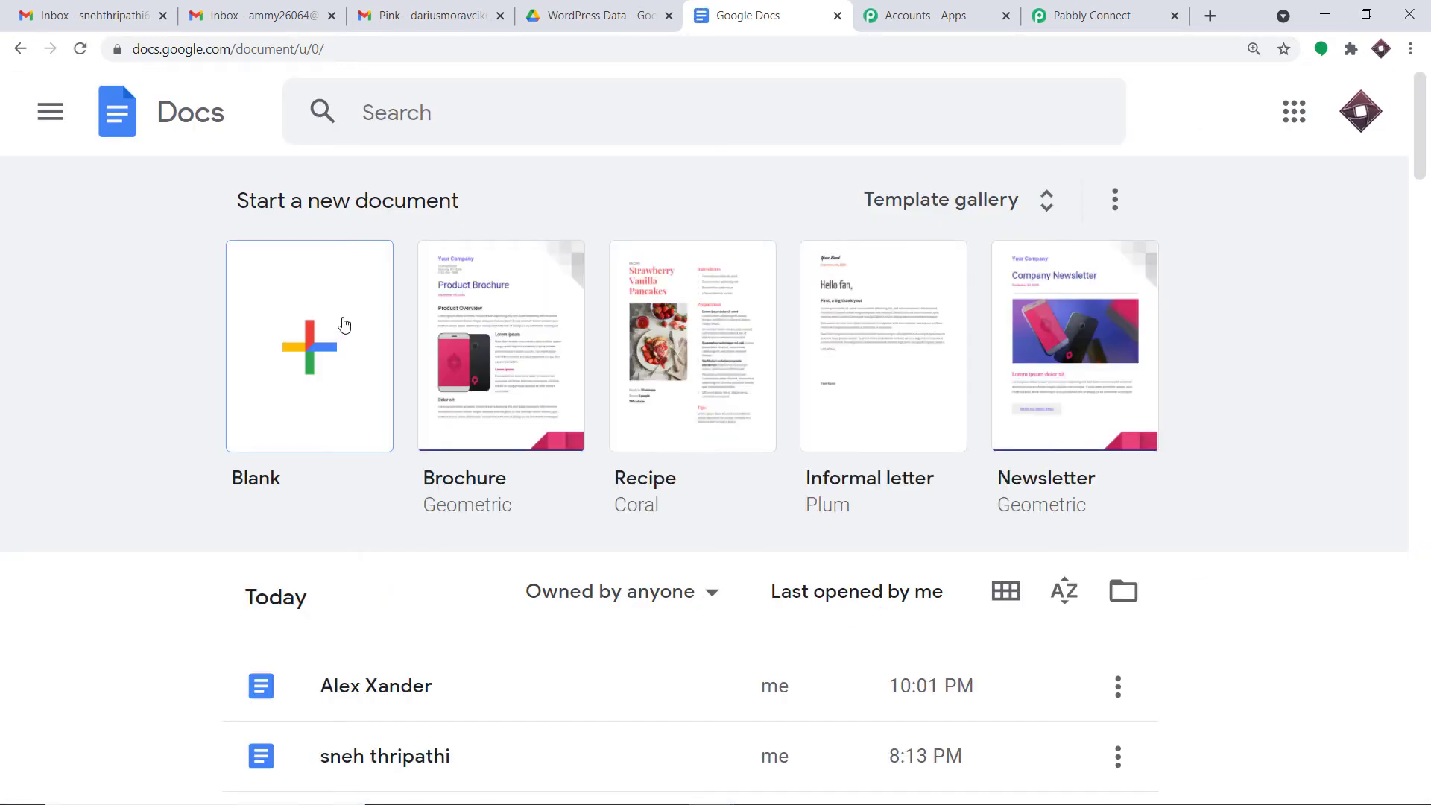
left_click(579, 12)
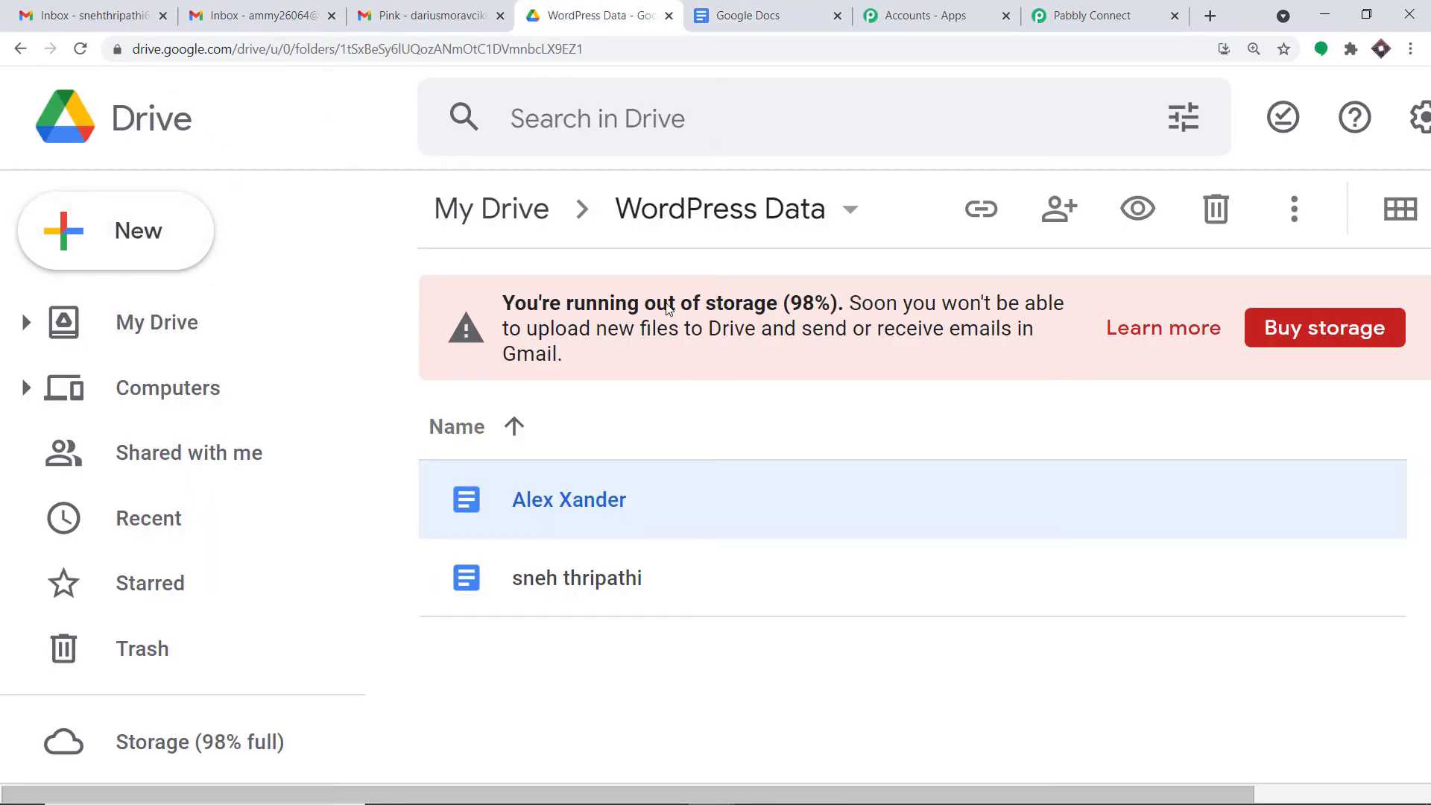
left_click(125, 120)
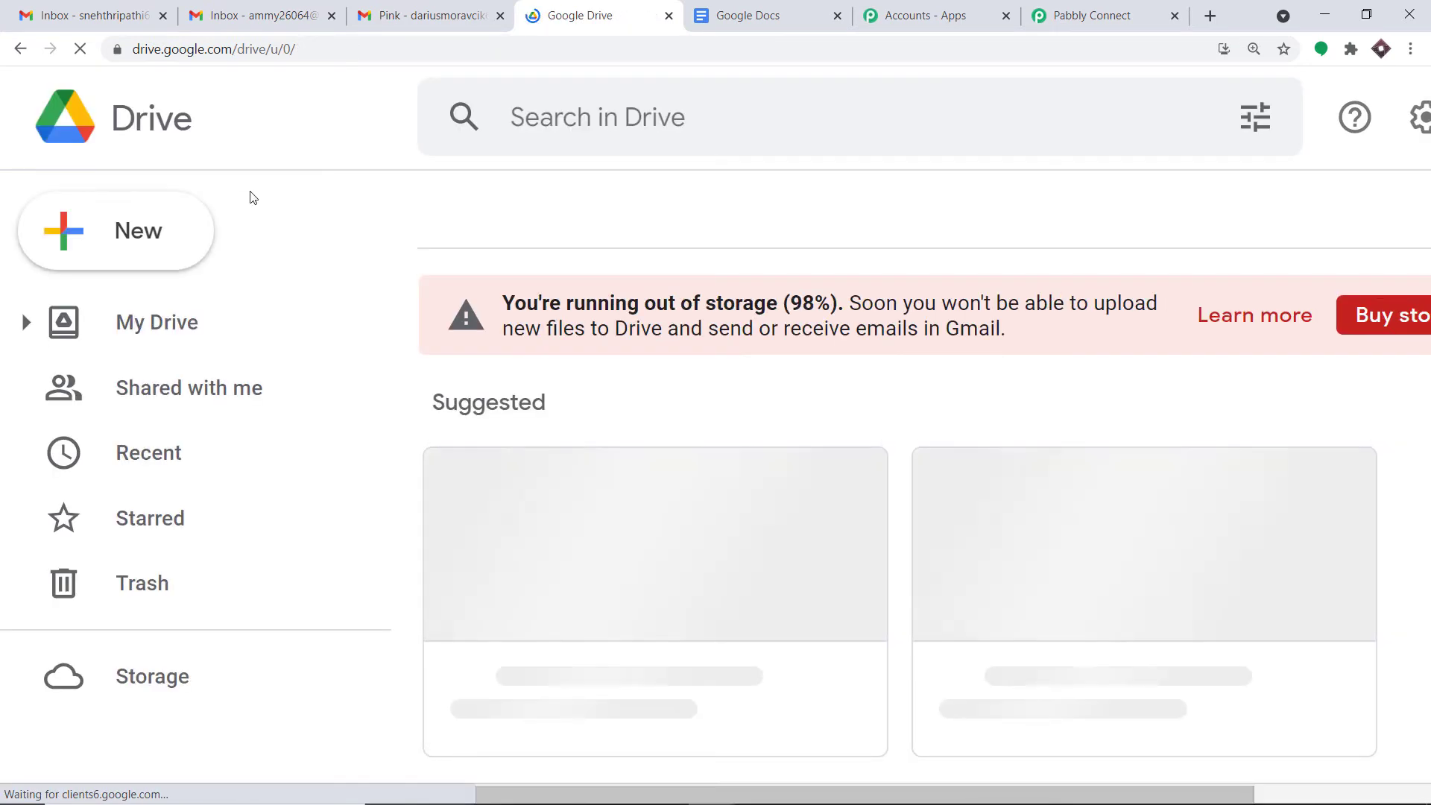
left_click(127, 230)
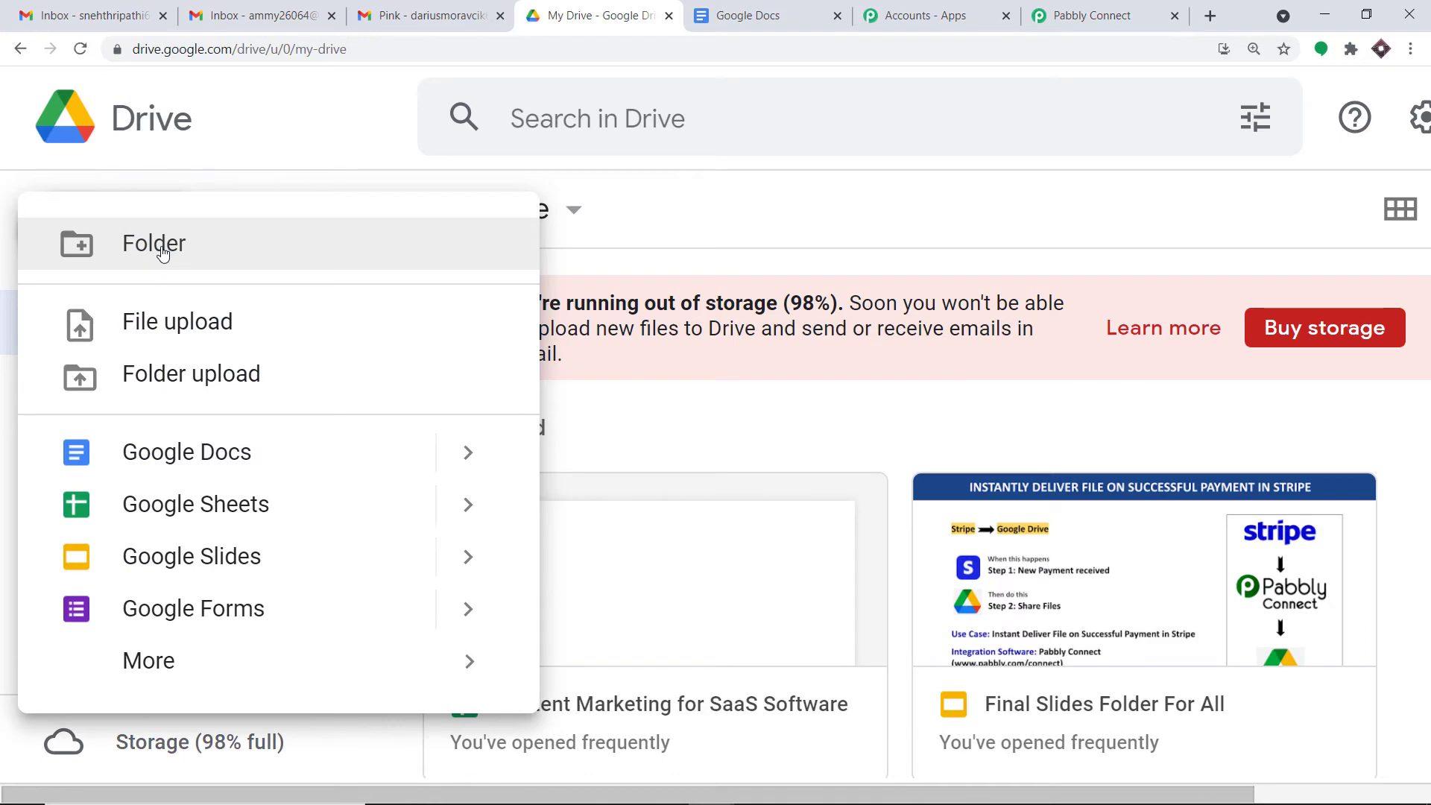
Create a folder named 'Gmail Data' in My Drive and open it
left_click(163, 254)
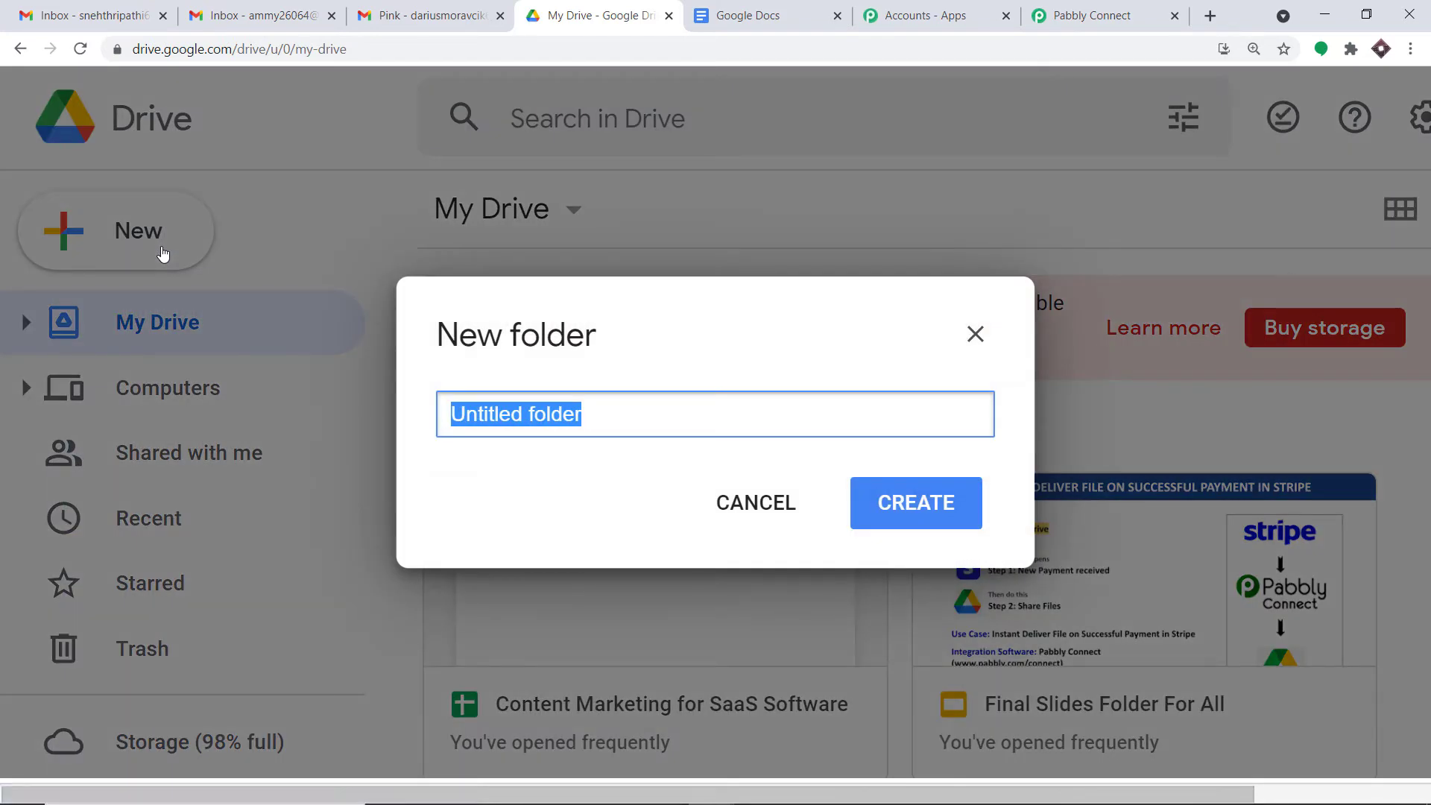
key("BackSpace")
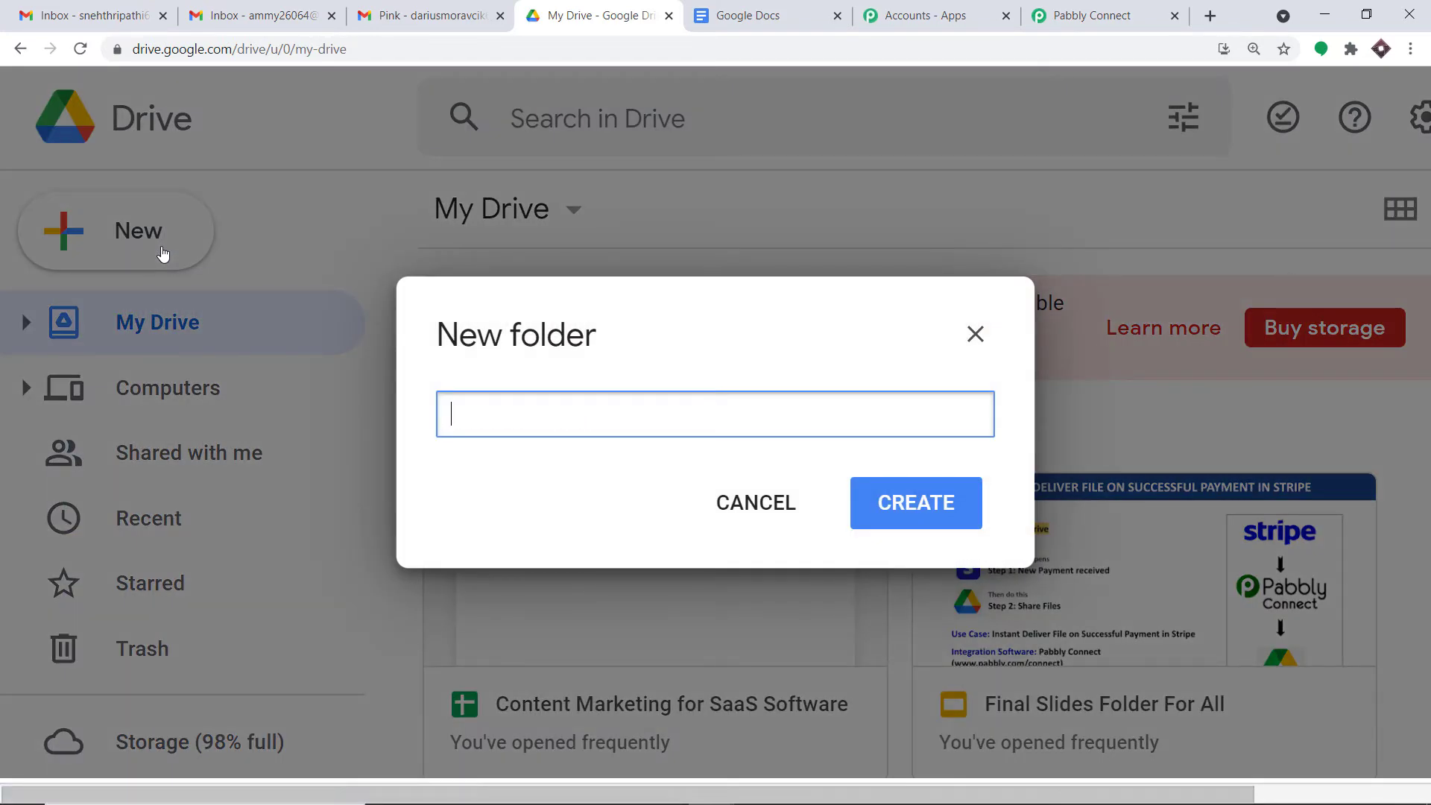
type("Gmail Data")
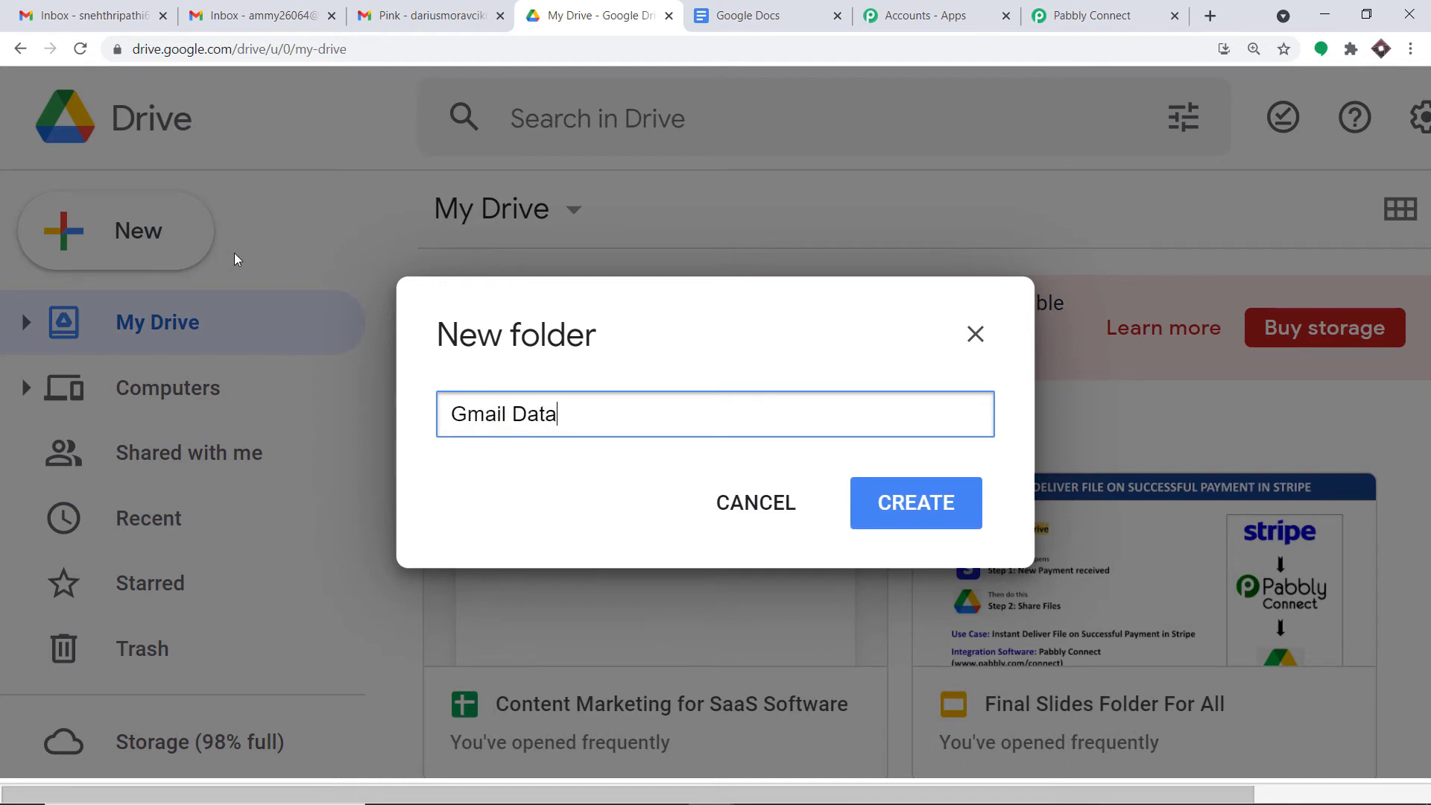
left_click(910, 509)
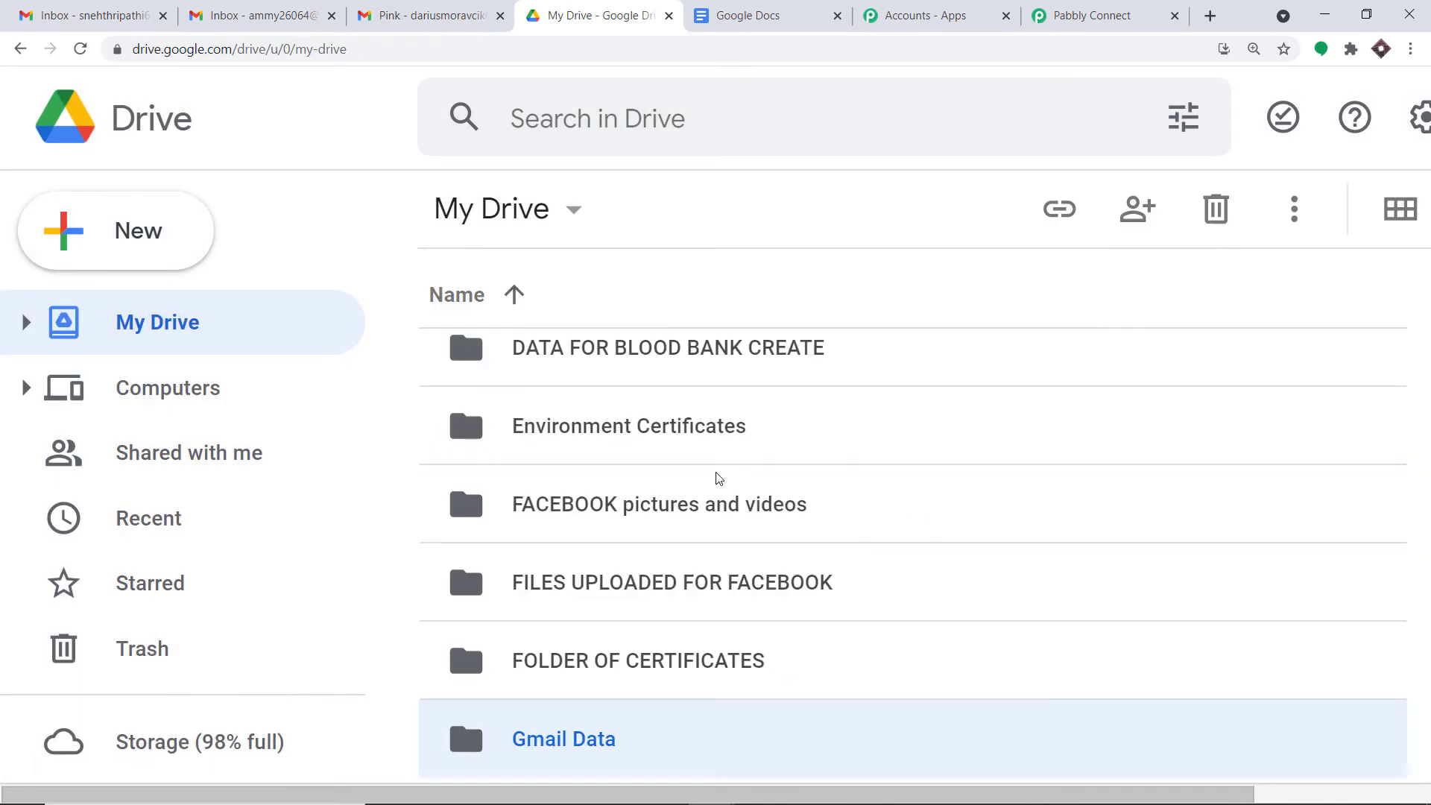
scroll(712, 515, "down", 3)
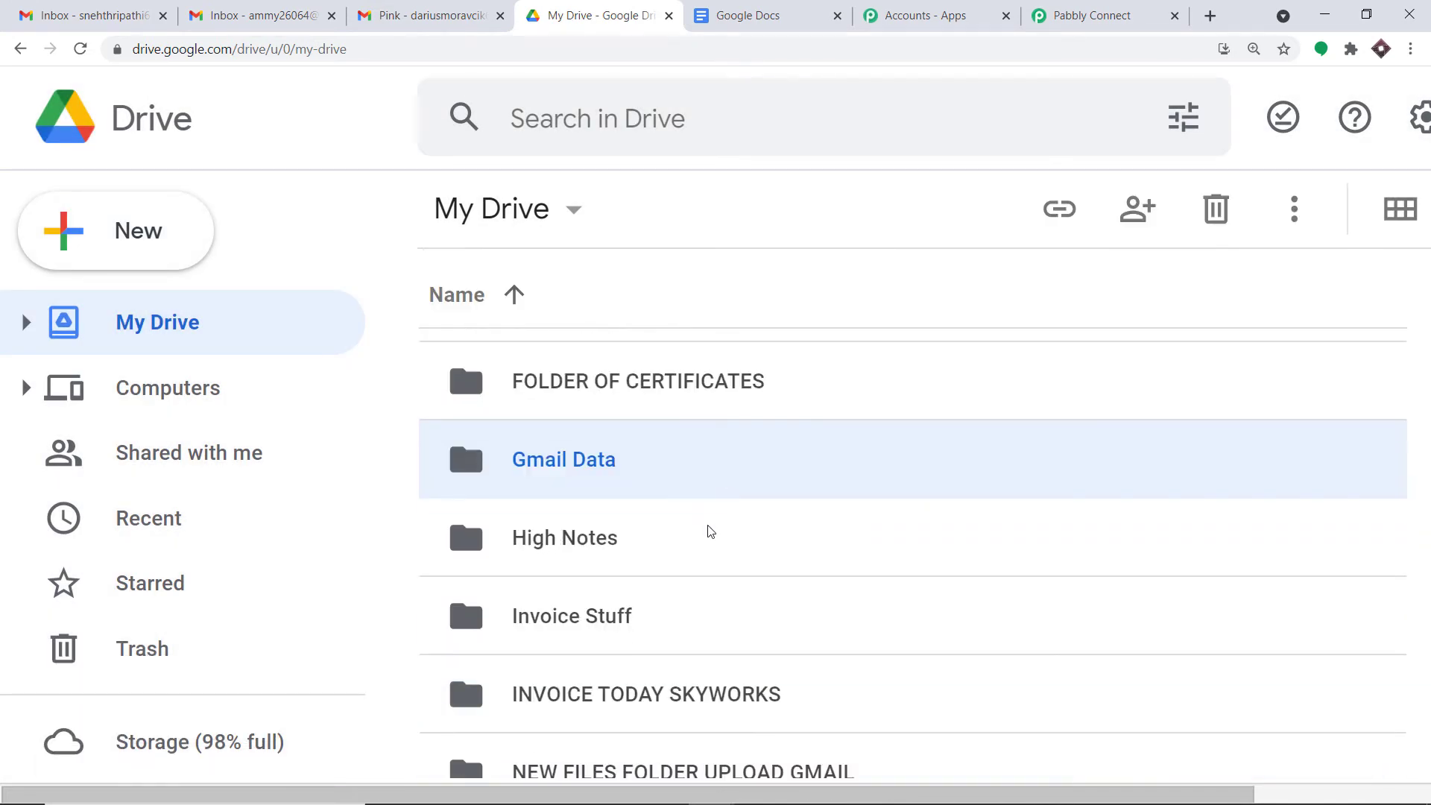
double_click(585, 461)
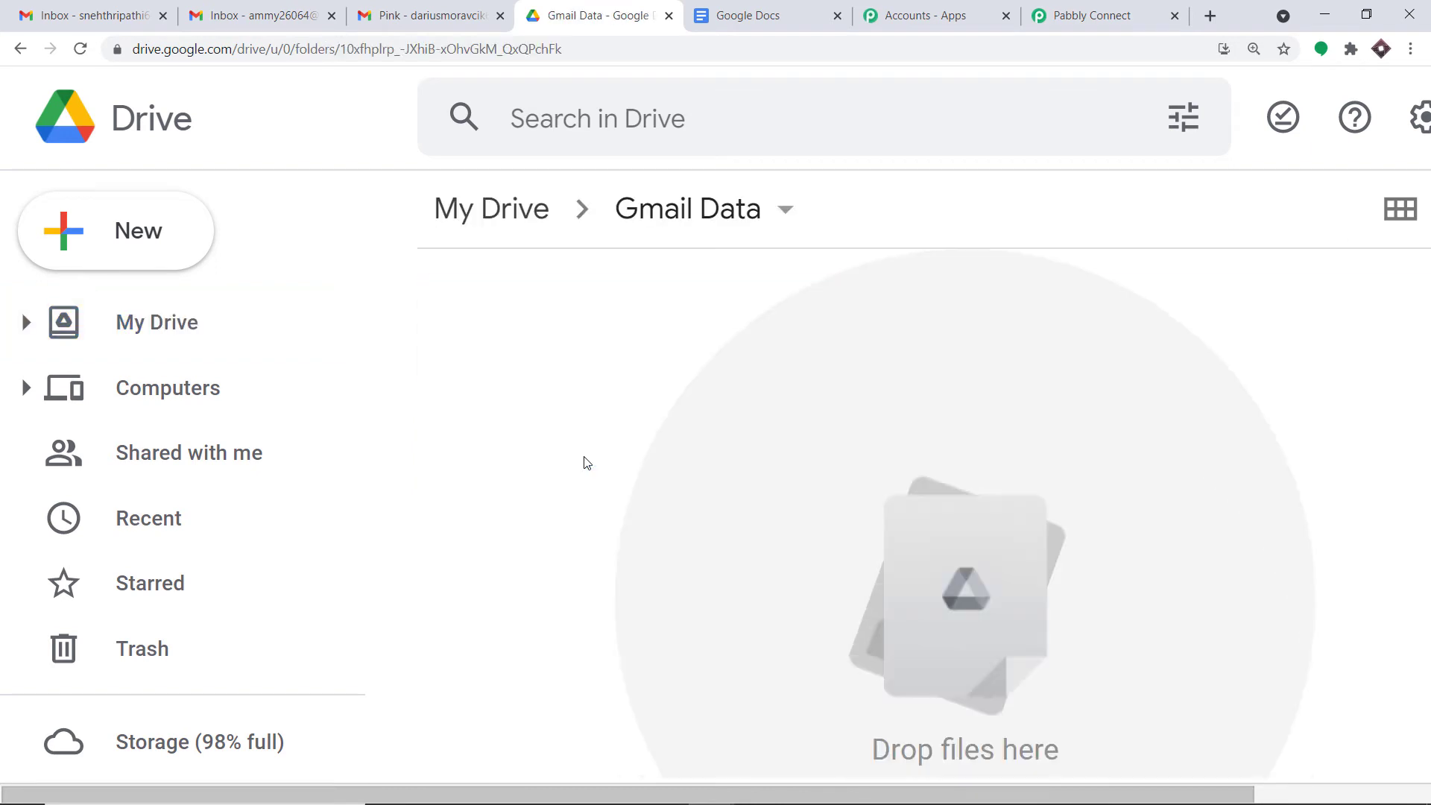
left_click(139, 260)
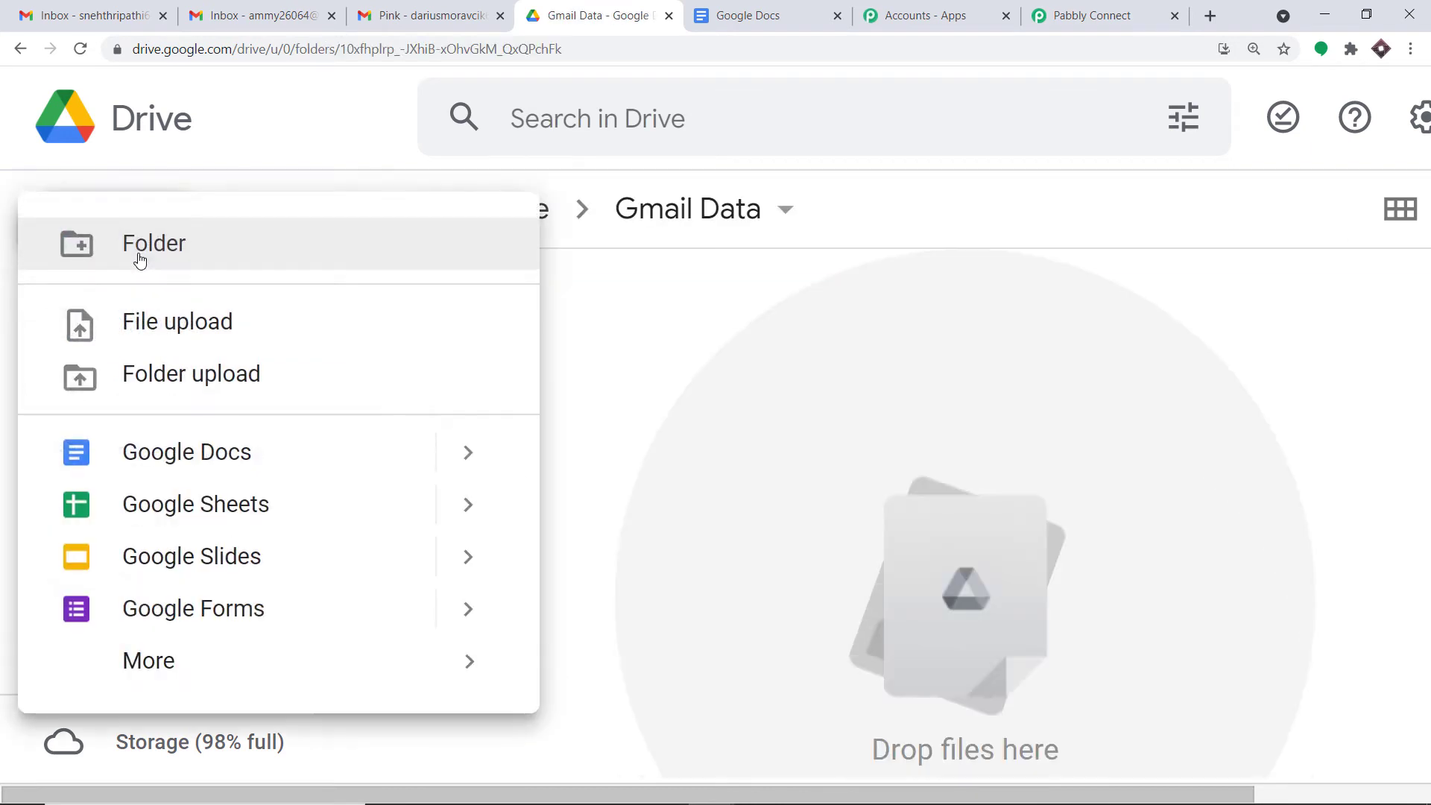
Create a blank Google Doc in Gmail Data and title it 'Template for Mails'
left_click(203, 456)
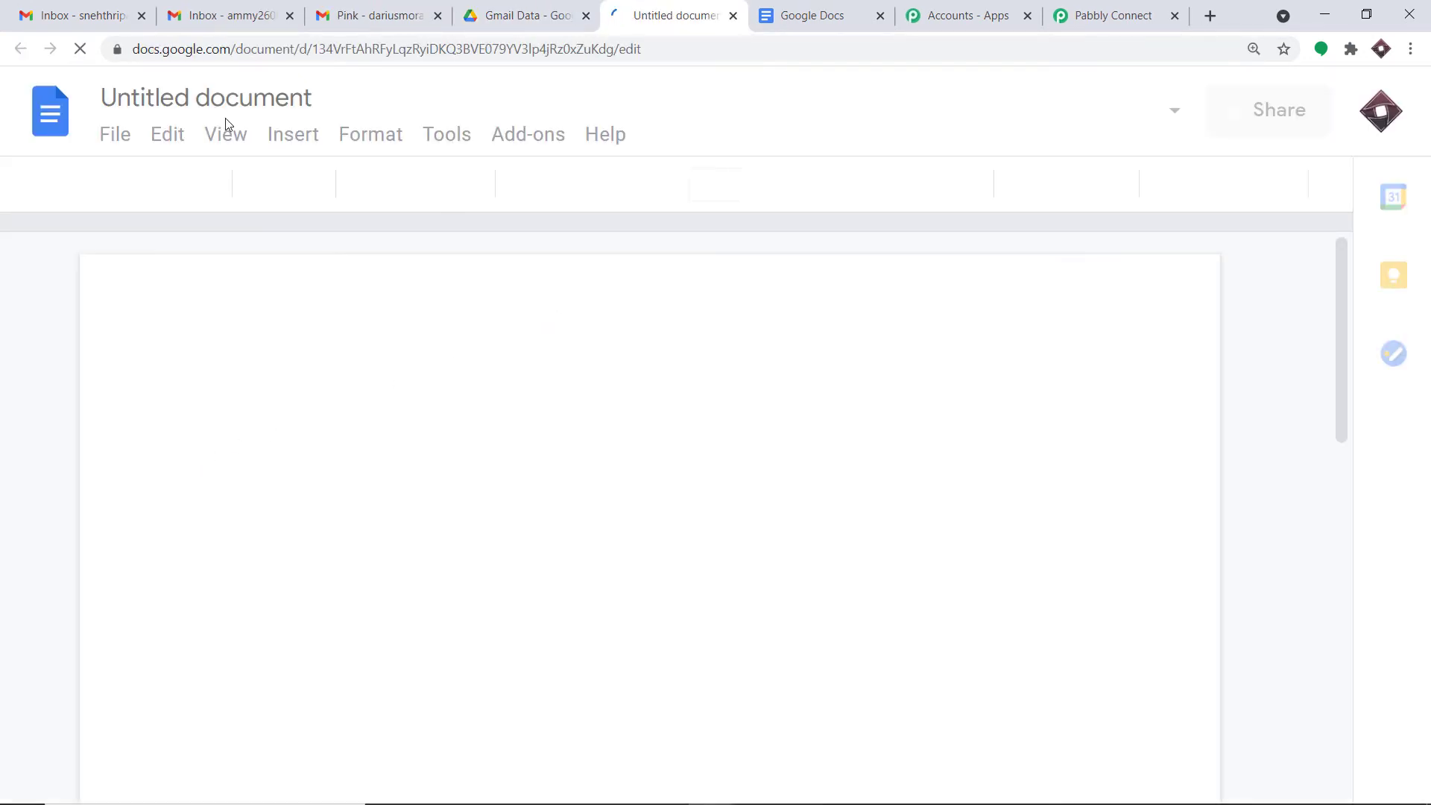
left_click(266, 94)
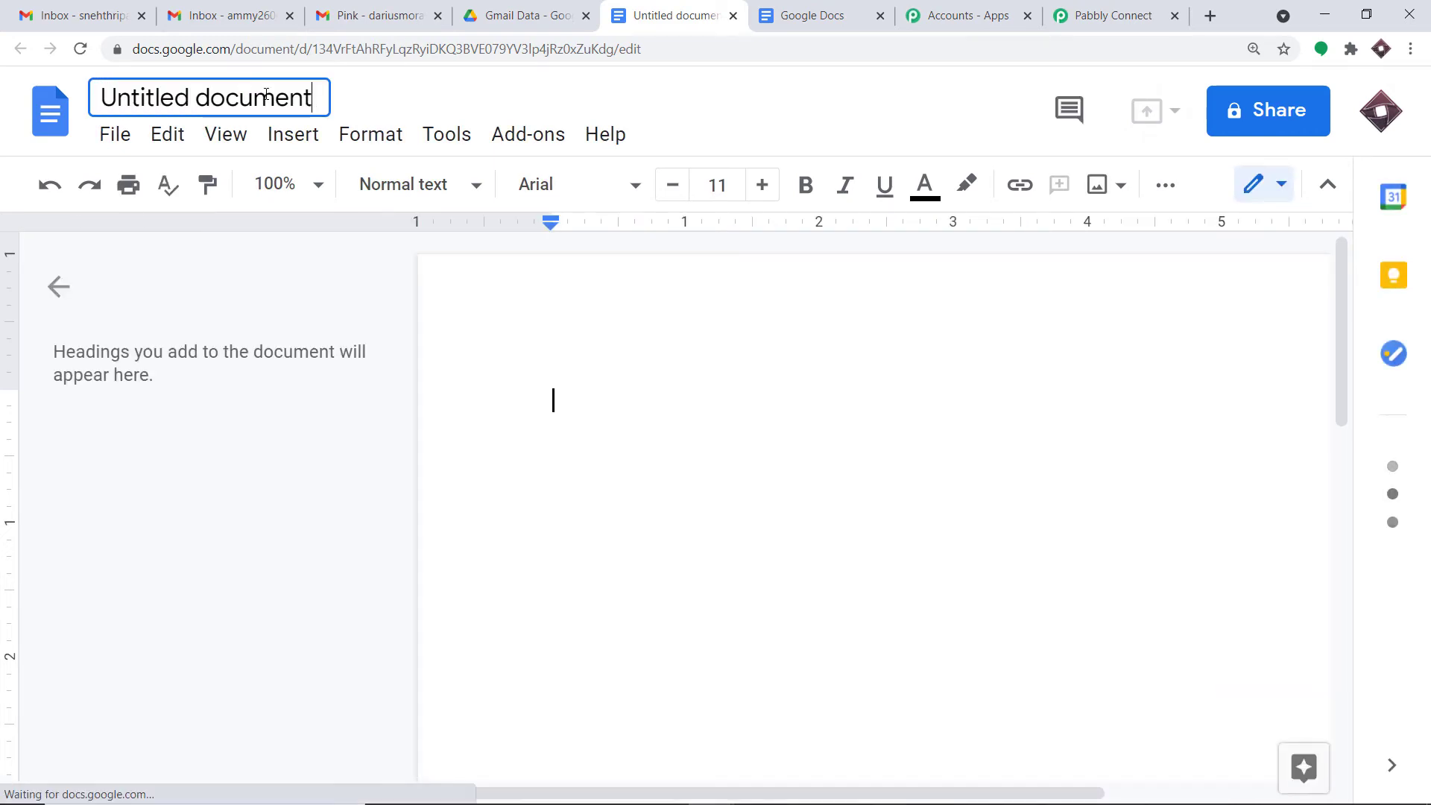
type("Template fo")
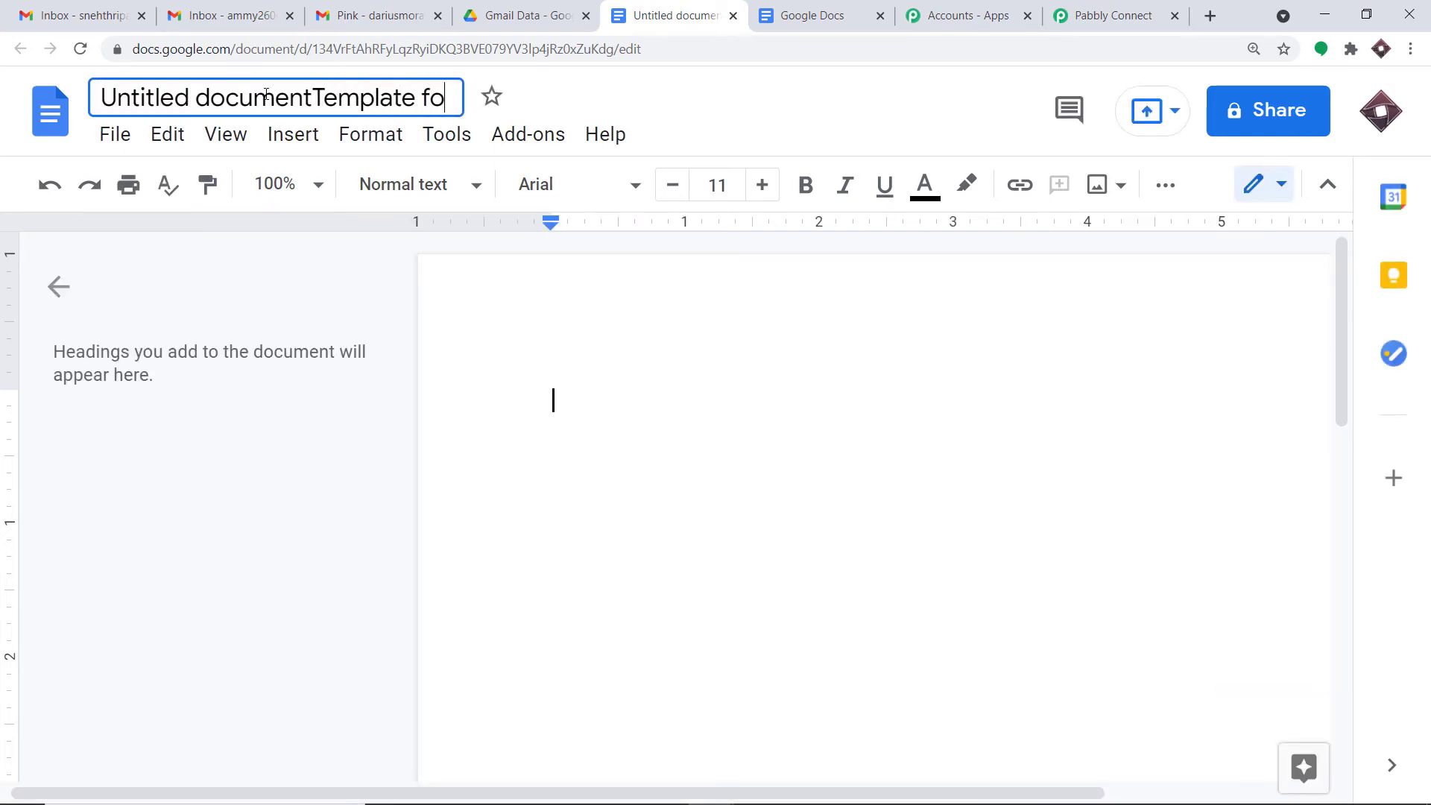
type("r Mails")
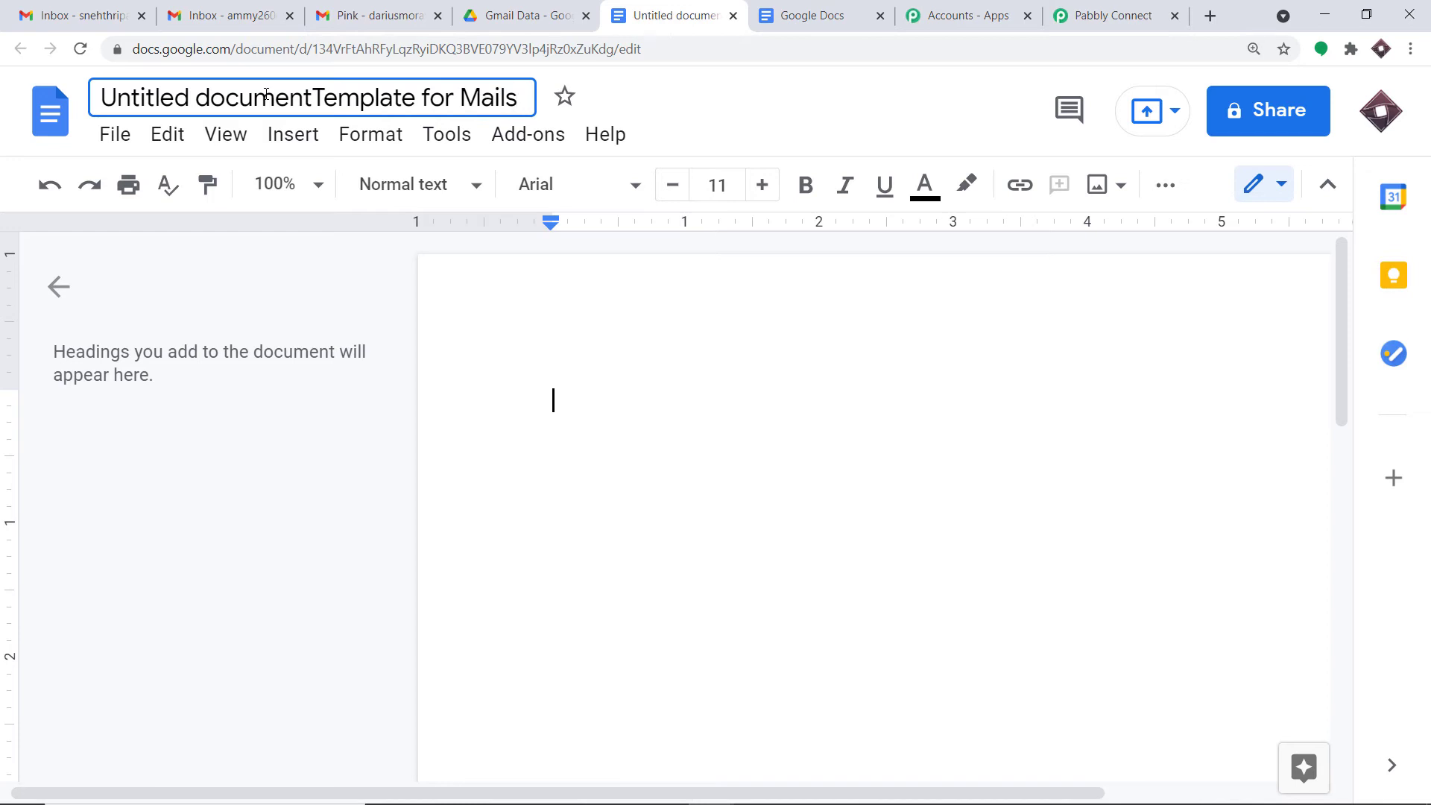
left_click(309, 102)
key("shift+Home")
key("BackSpace")
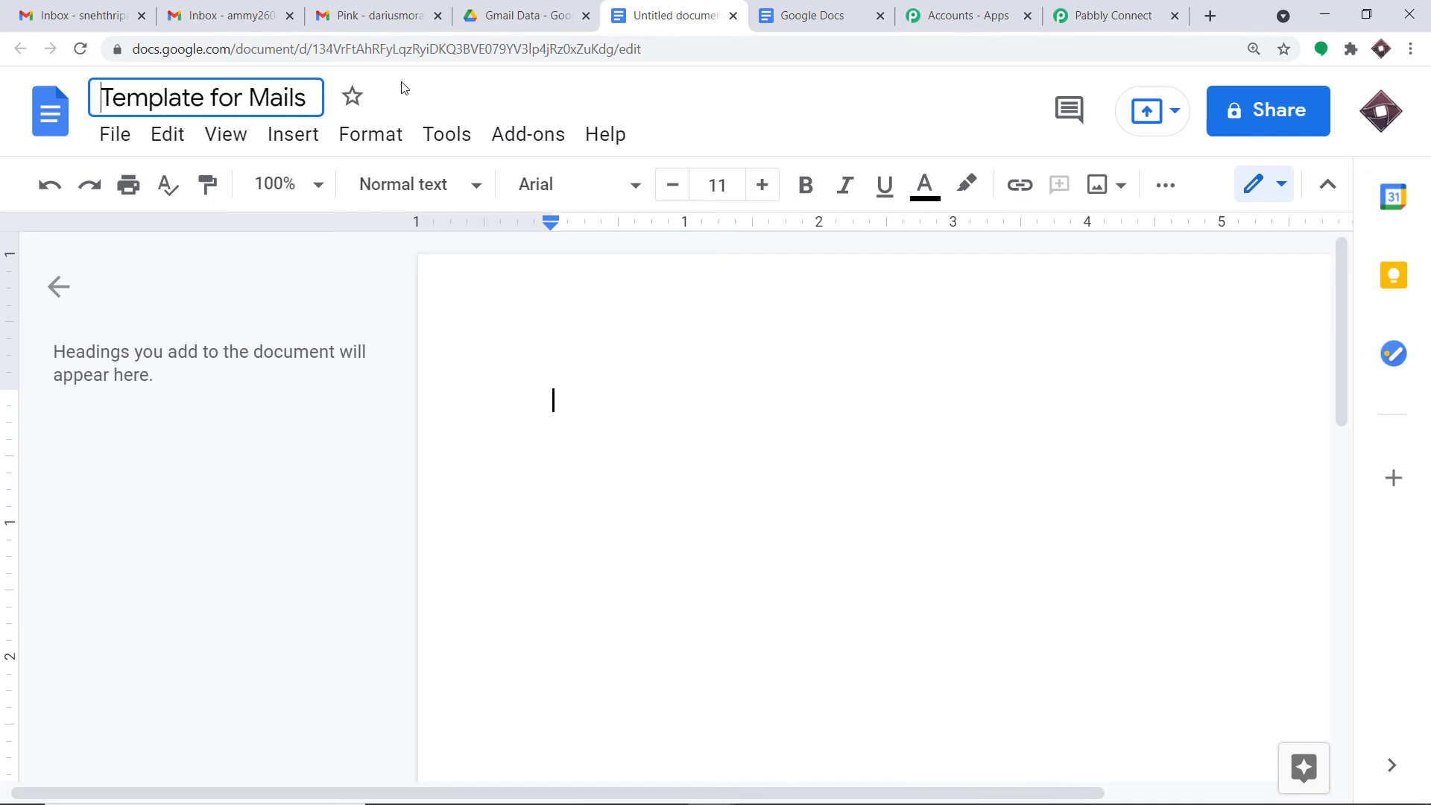
left_click(614, 343)
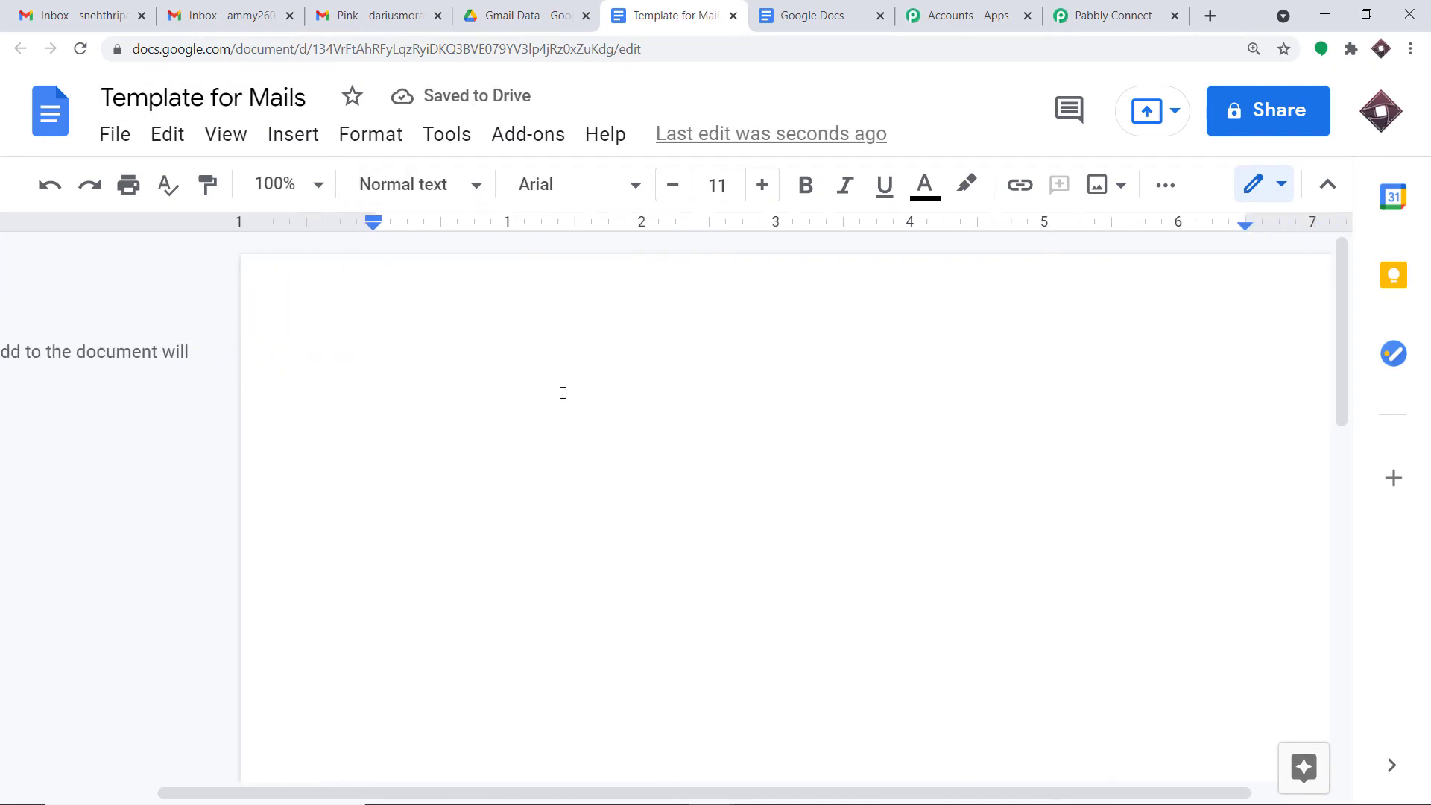
Type the labels 'From :', 'Email', 'Subject :', 'Body :' and 'Time' on separate lines
left_click(388, 397)
type("Fr")
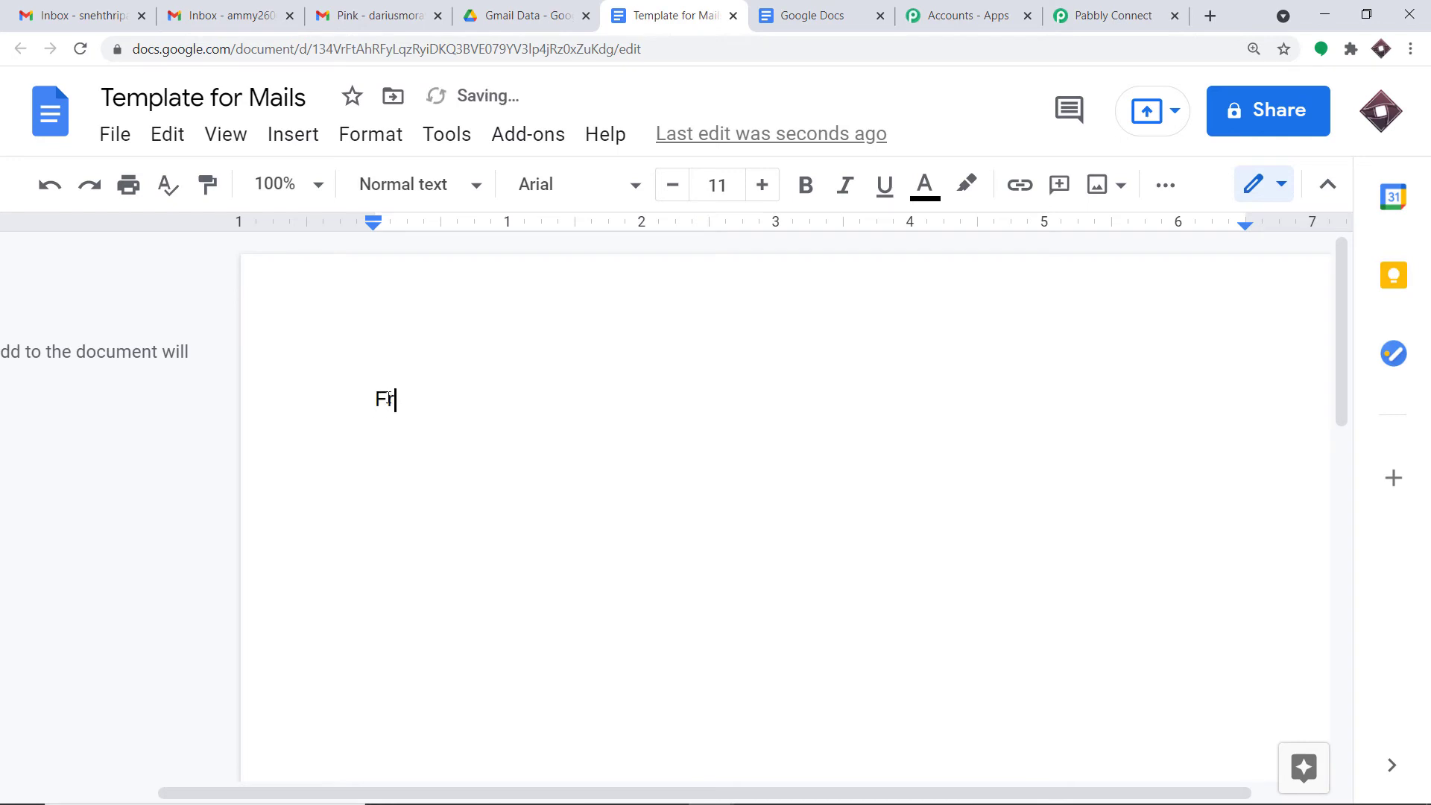
type("om :")
key("Return")
type("Email")
key("Return")
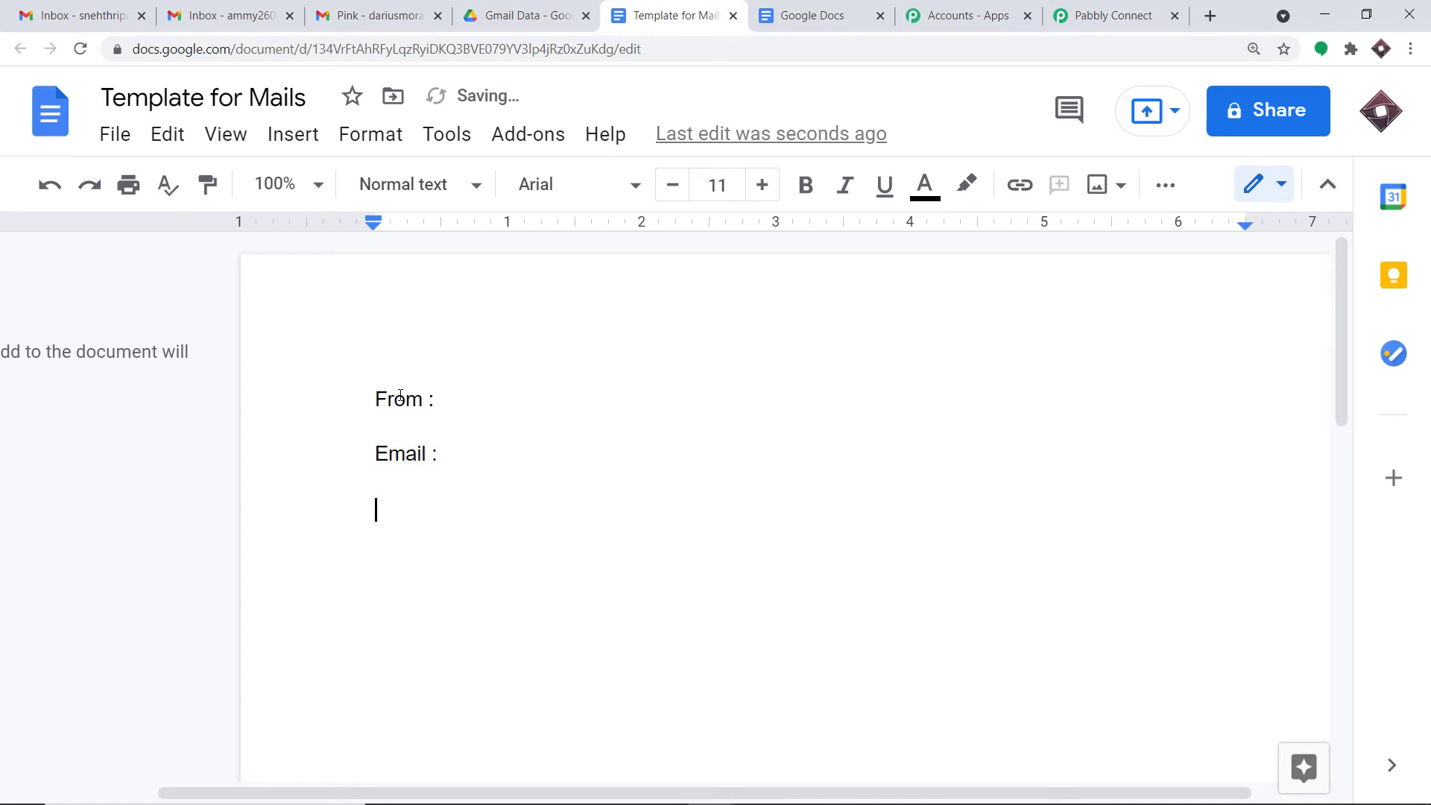
type("Subject ")
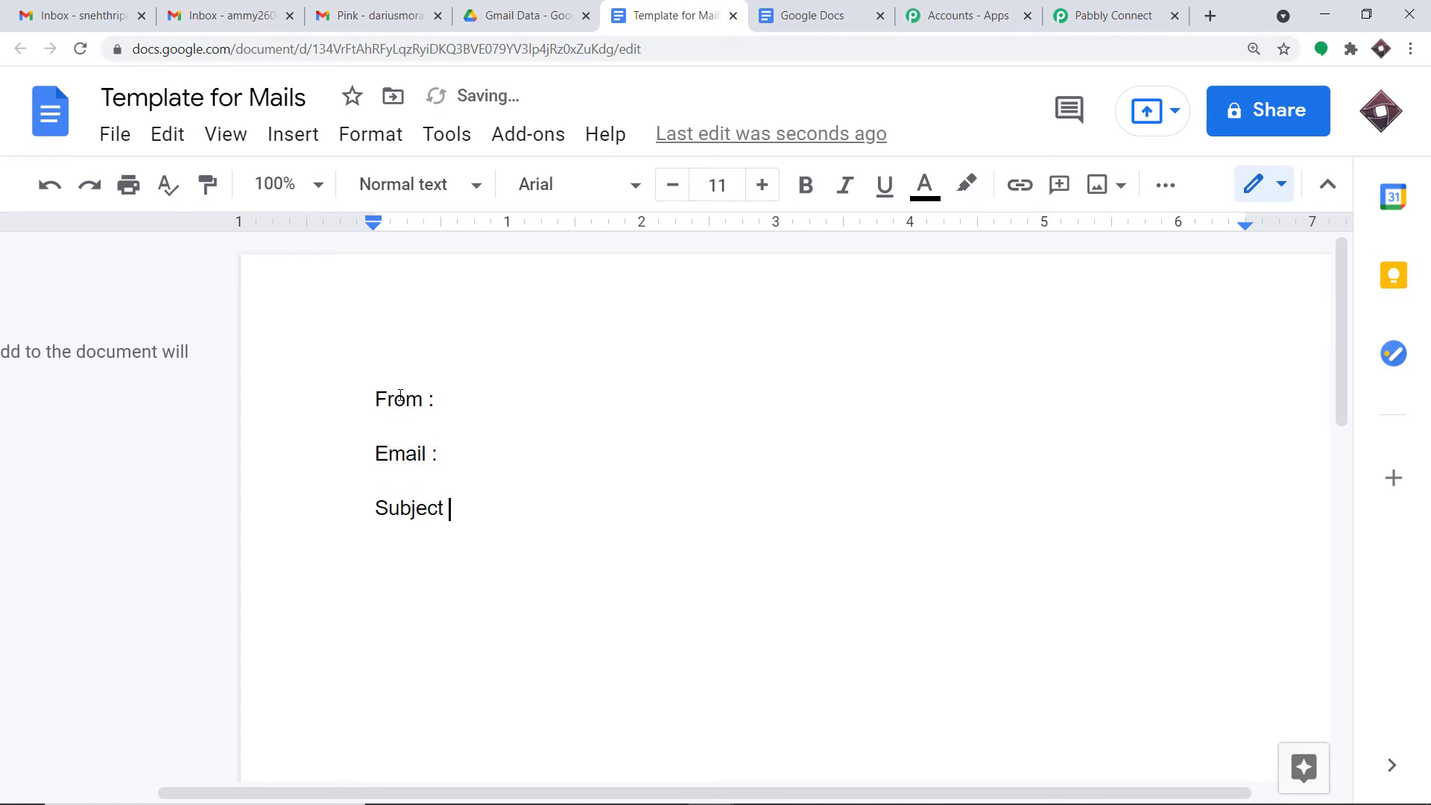
type(":")
key("Return")
type("Body :")
key("Return")
type("Time")
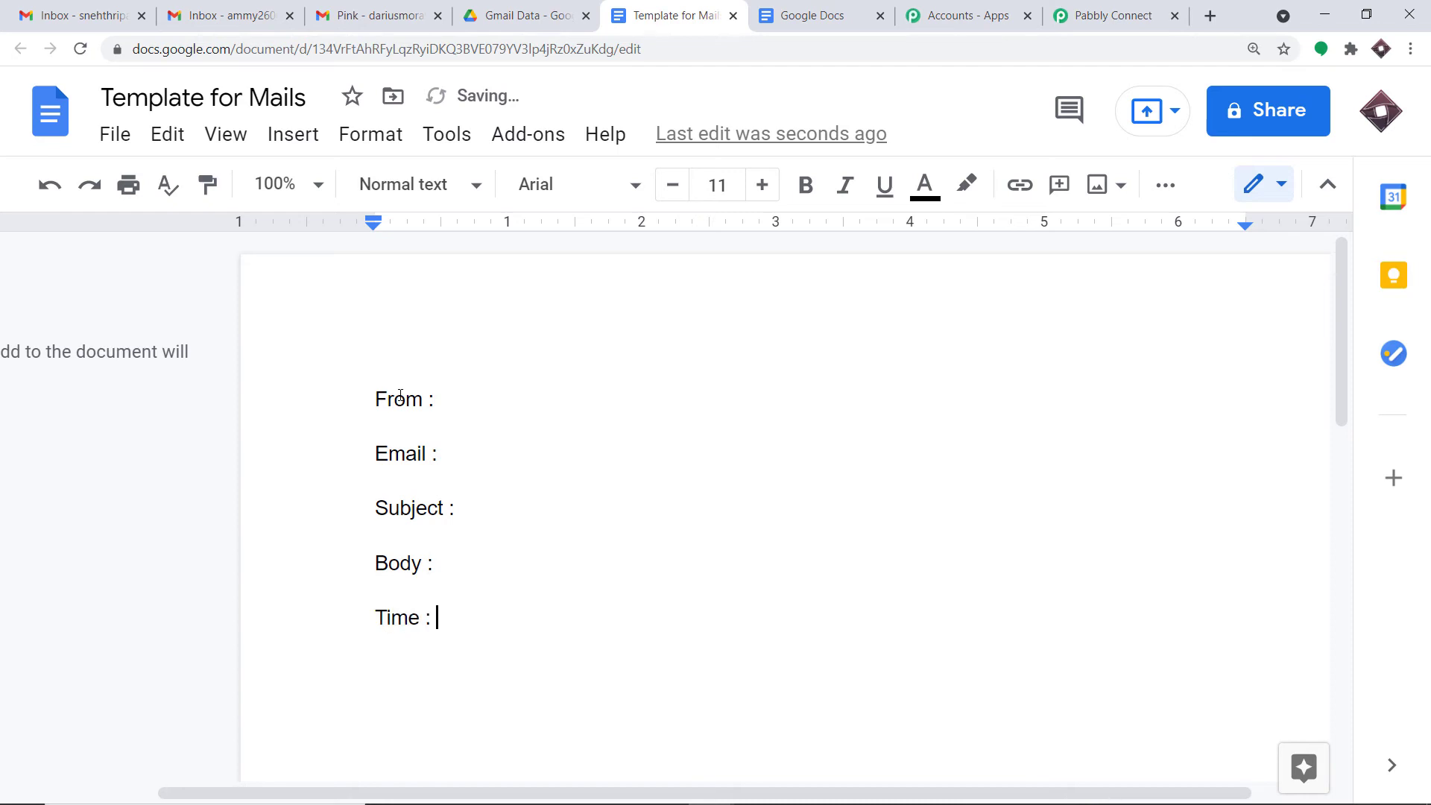
Make all five label lines bold
left_click_drag(363, 400, 455, 634)
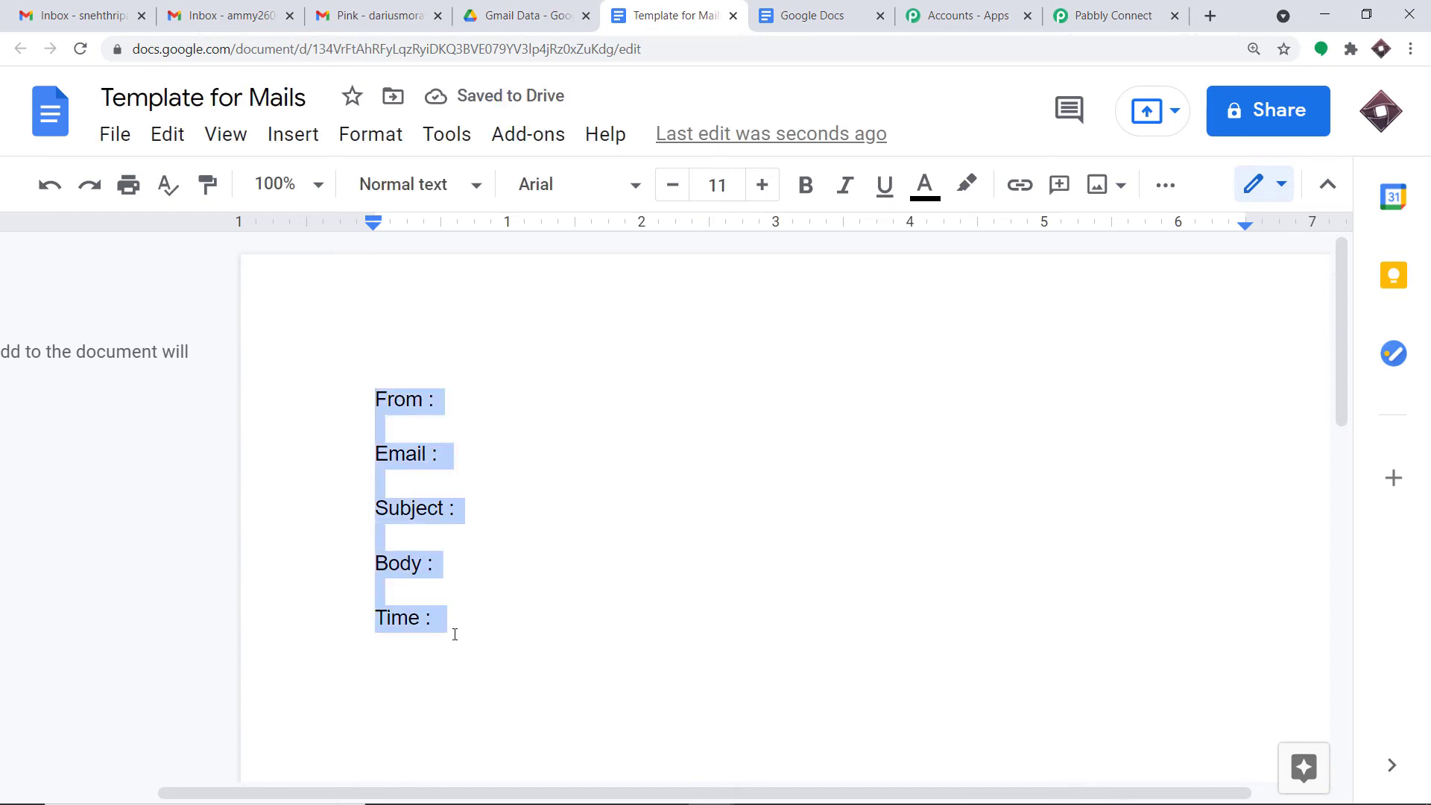
left_click(805, 184)
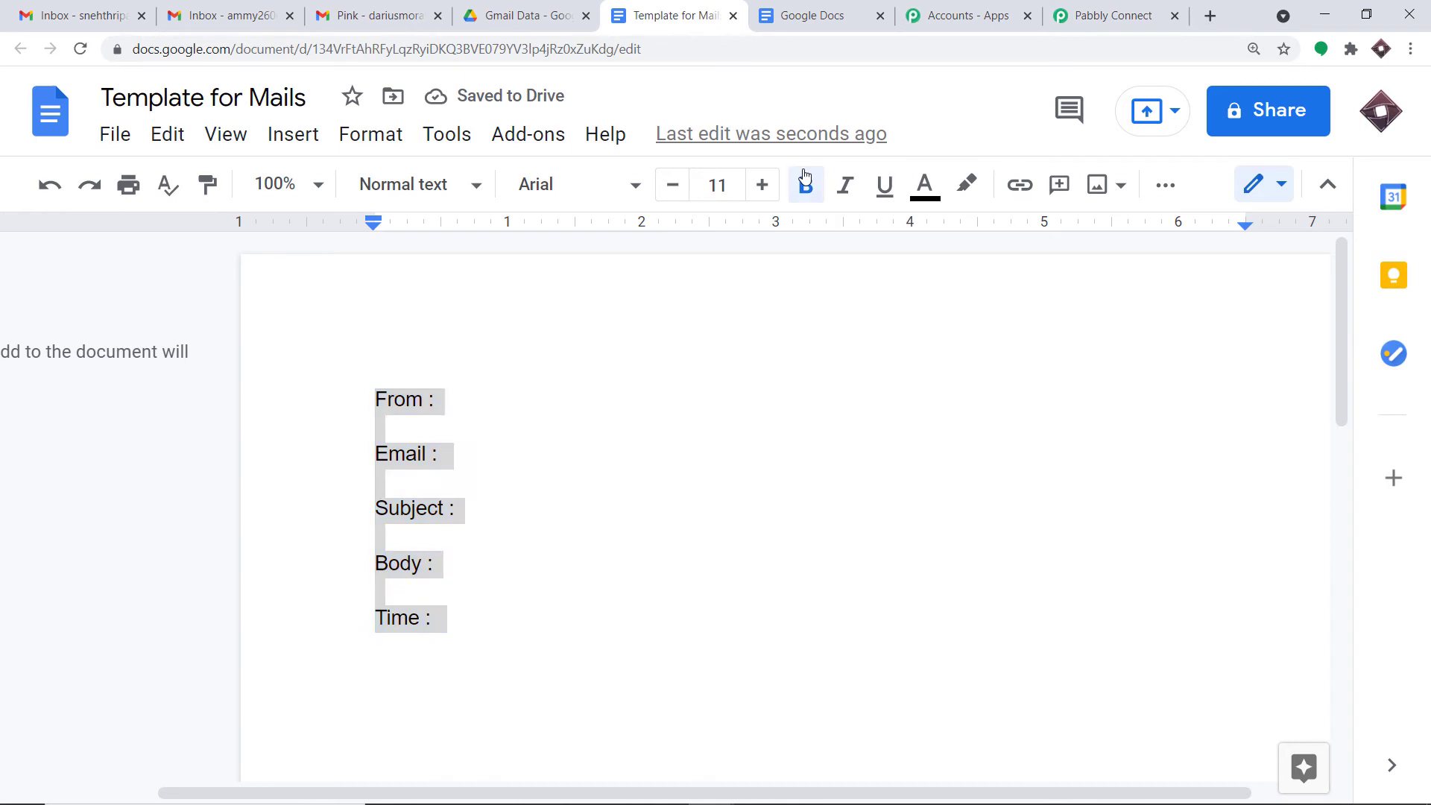
left_click(485, 391)
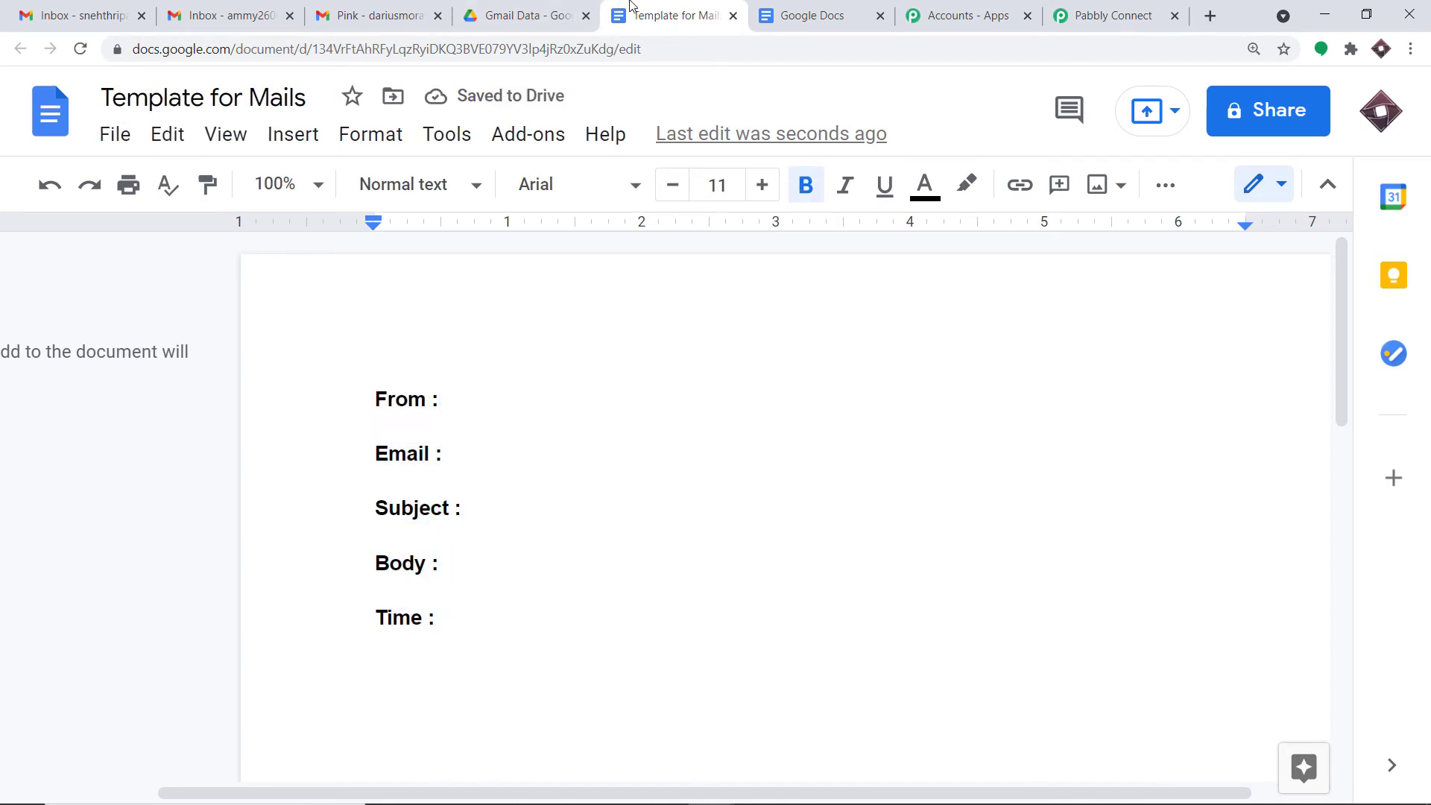
Sign in with the Google account and allow Pabbly Connect Drive access to Drive files
left_click(1089, 9)
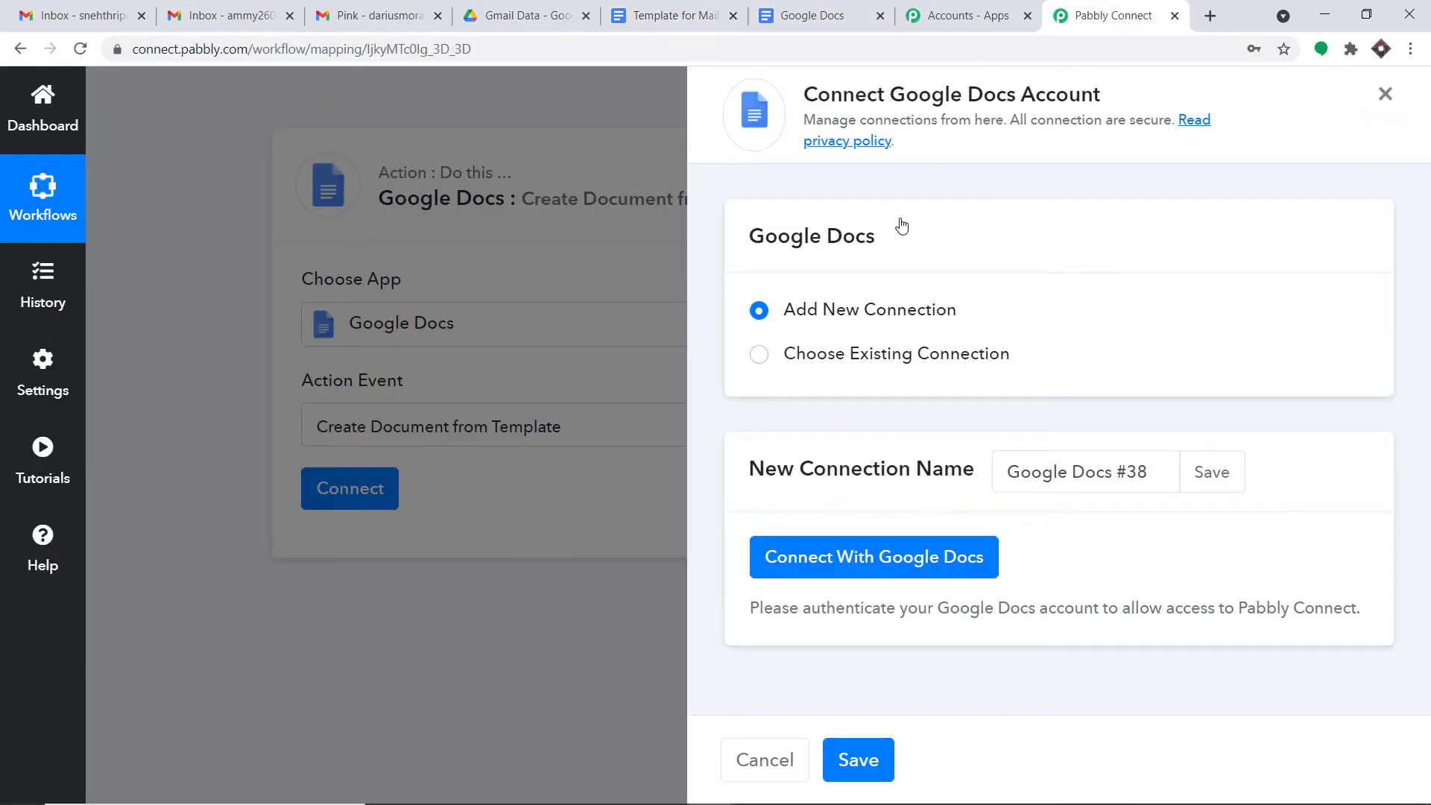
left_click(820, 557)
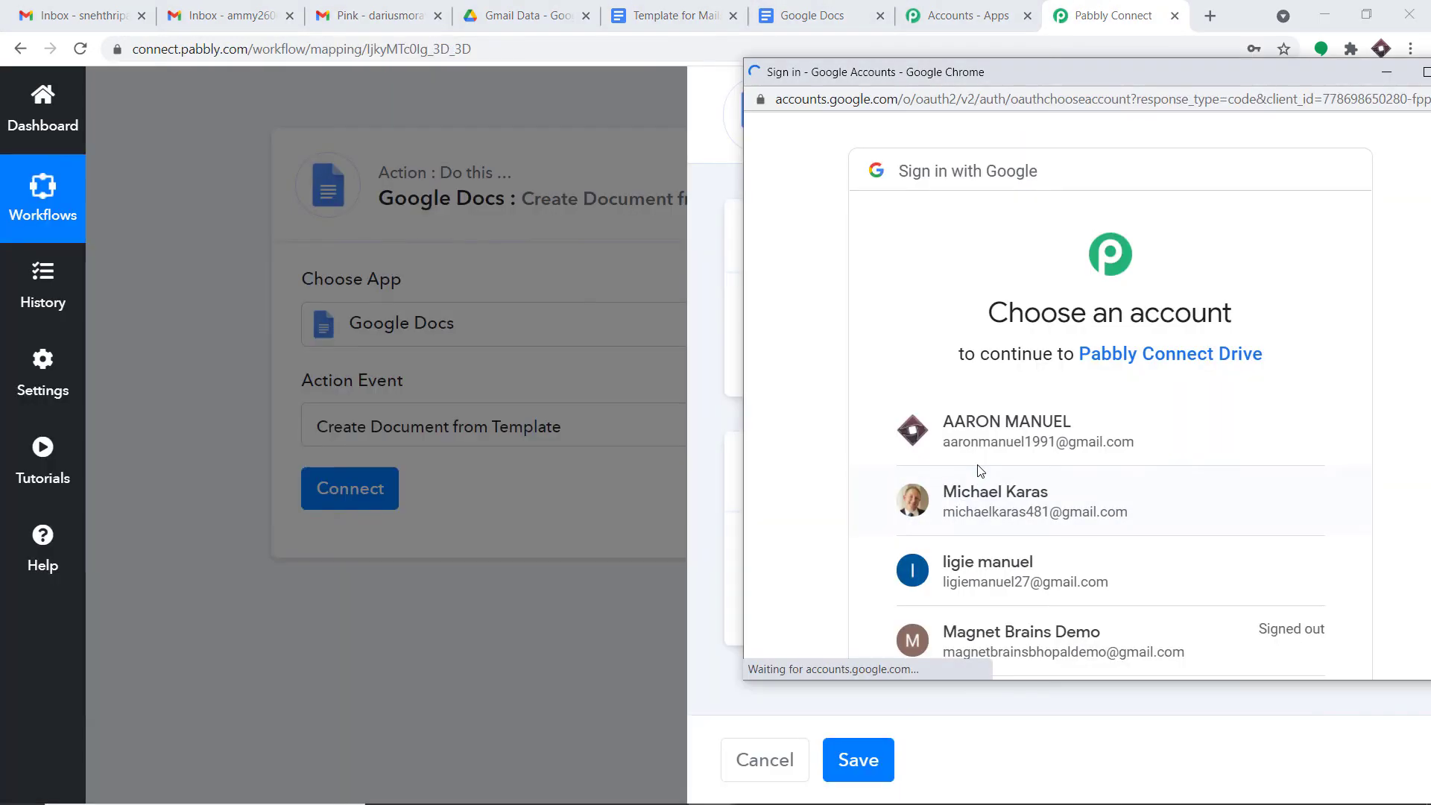
scroll(1012, 382, "down", 6)
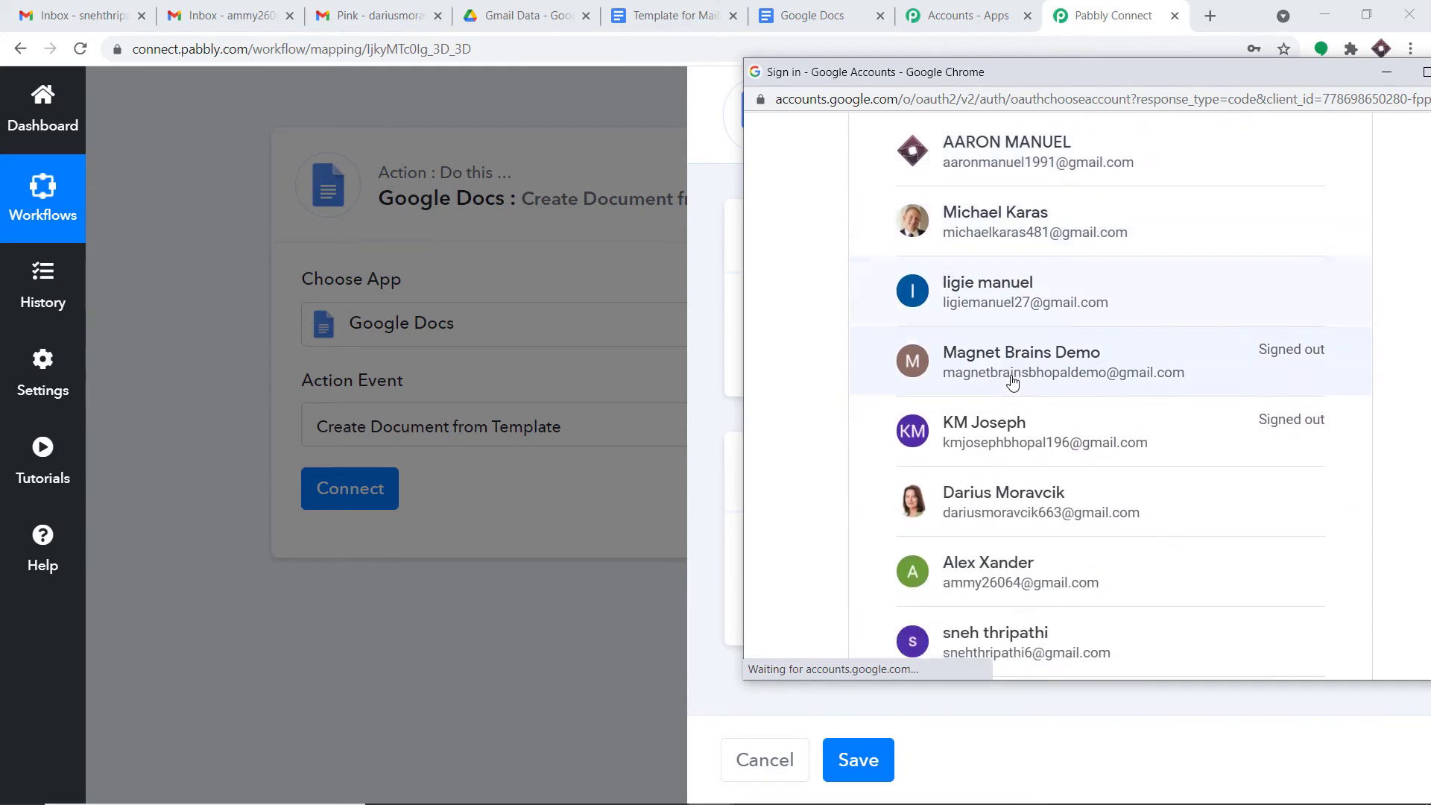
scroll(1013, 380, "up", 6)
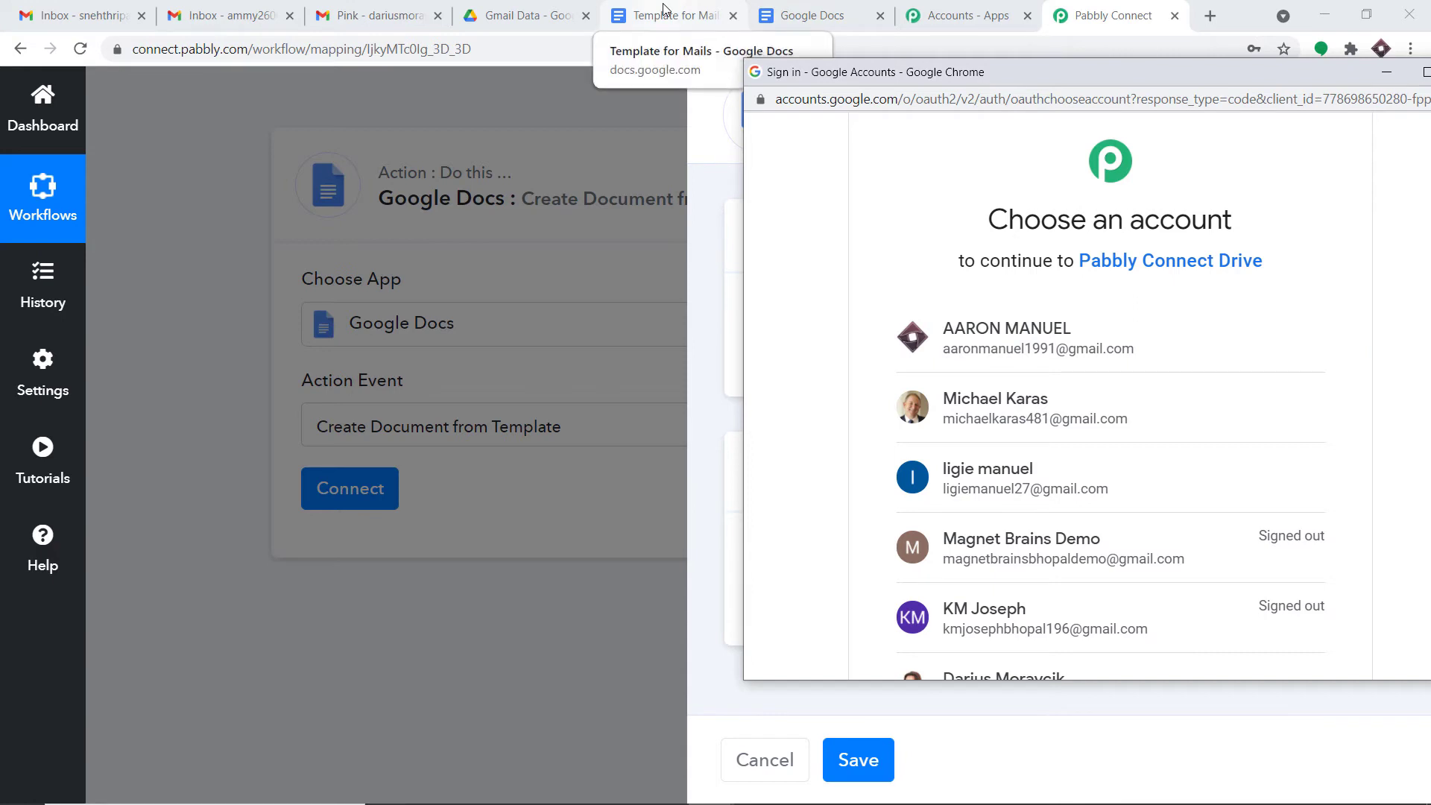
left_click(1024, 335)
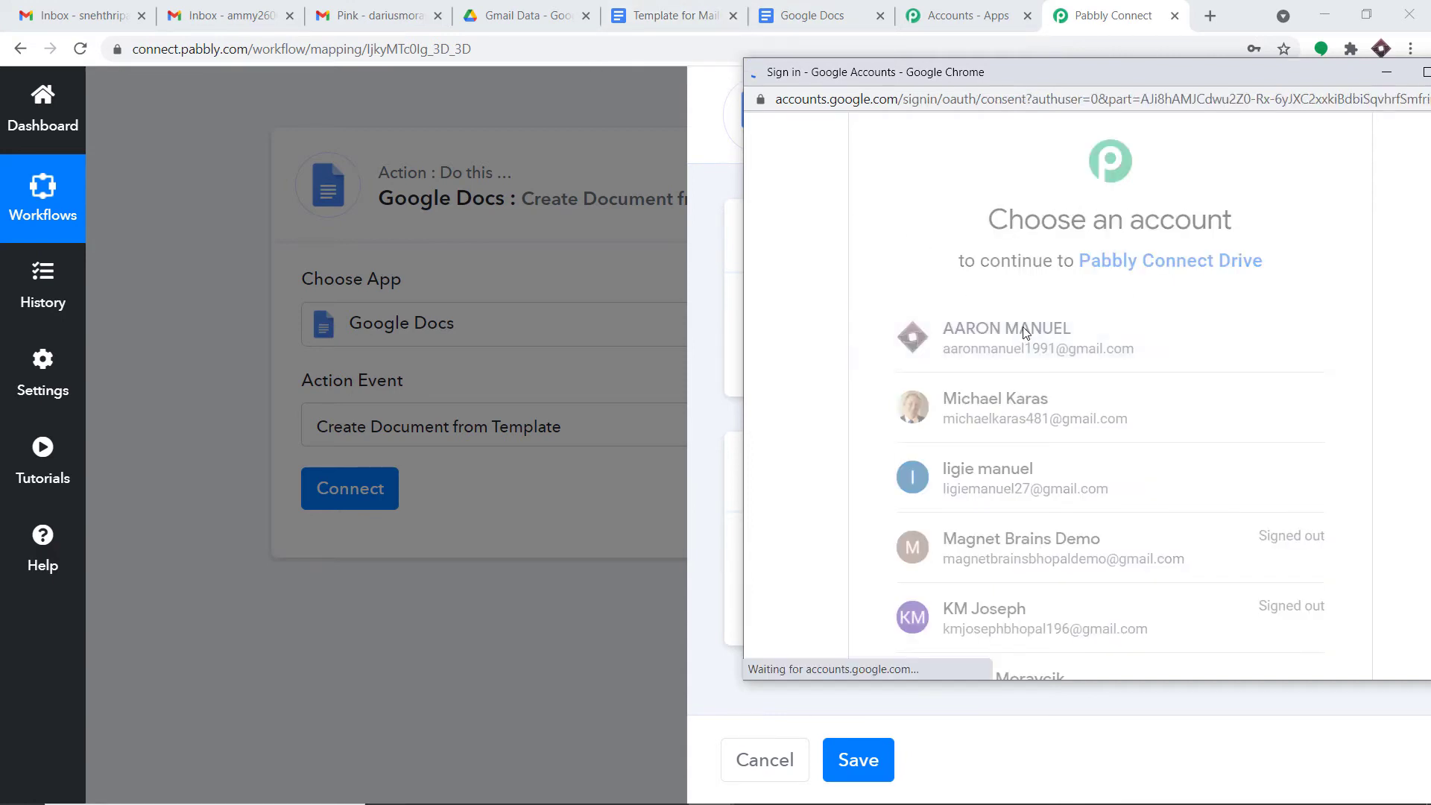
scroll(1028, 335, "down", 3)
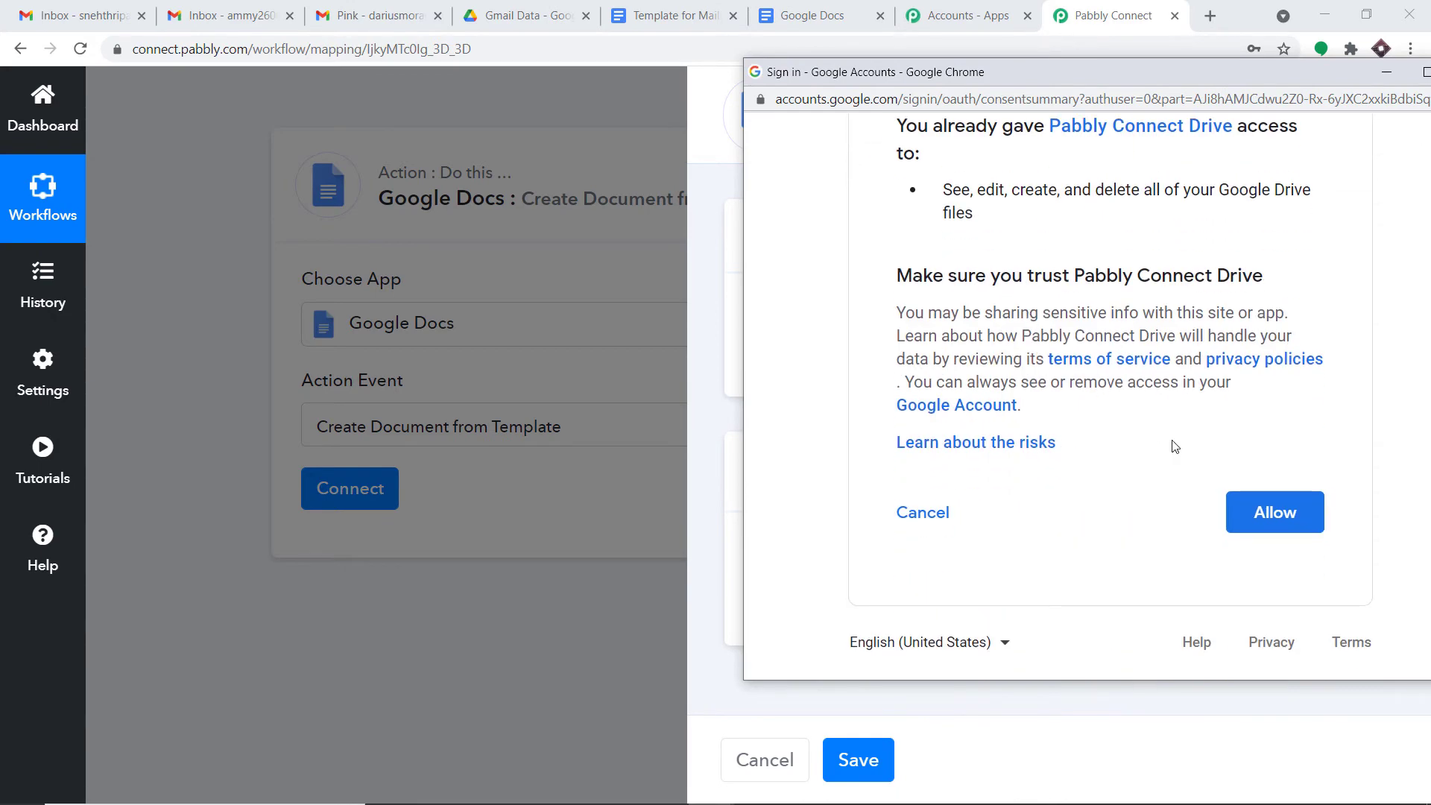
left_click(1276, 515)
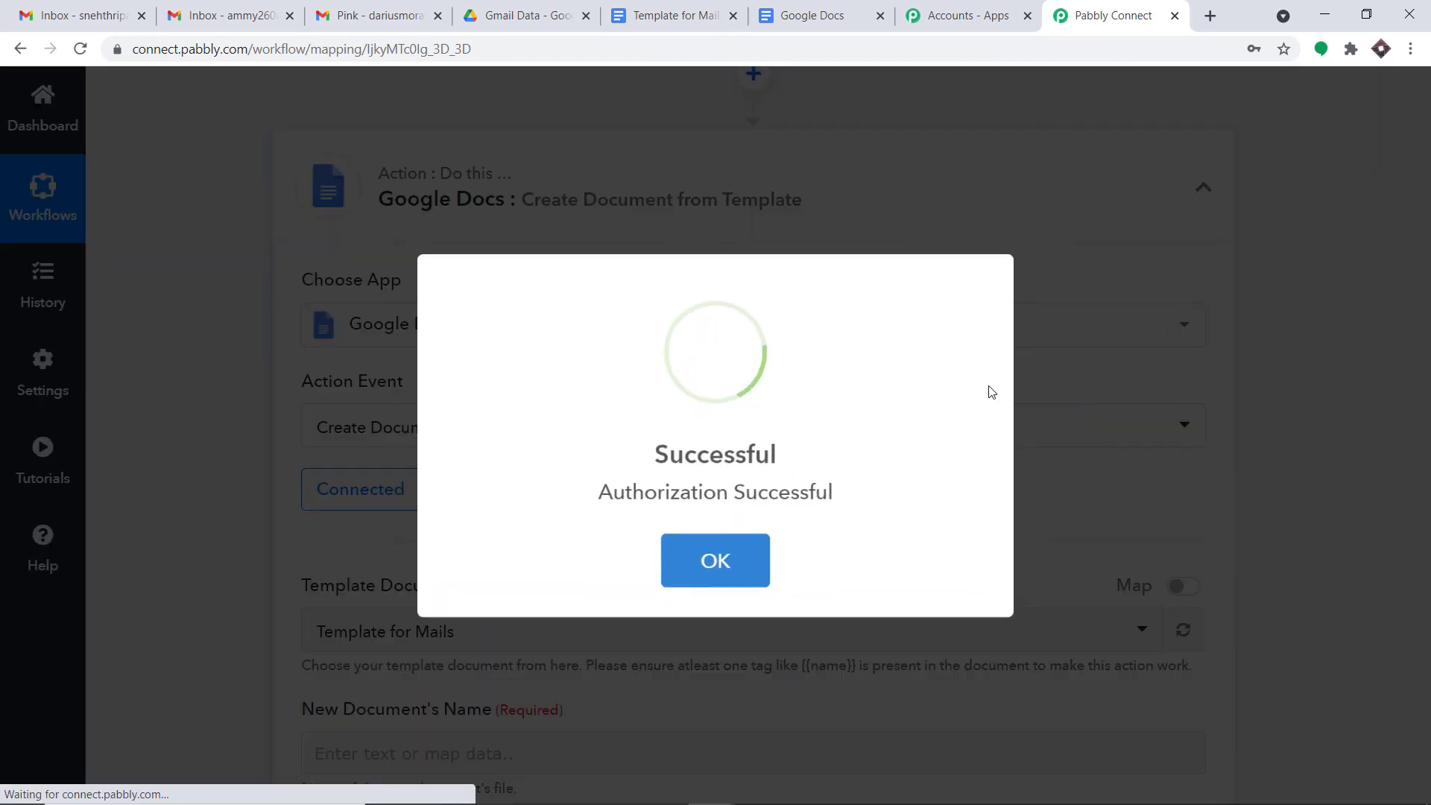
Dismiss the success message and choose 'Template for Mails' as the template document
left_click(749, 561)
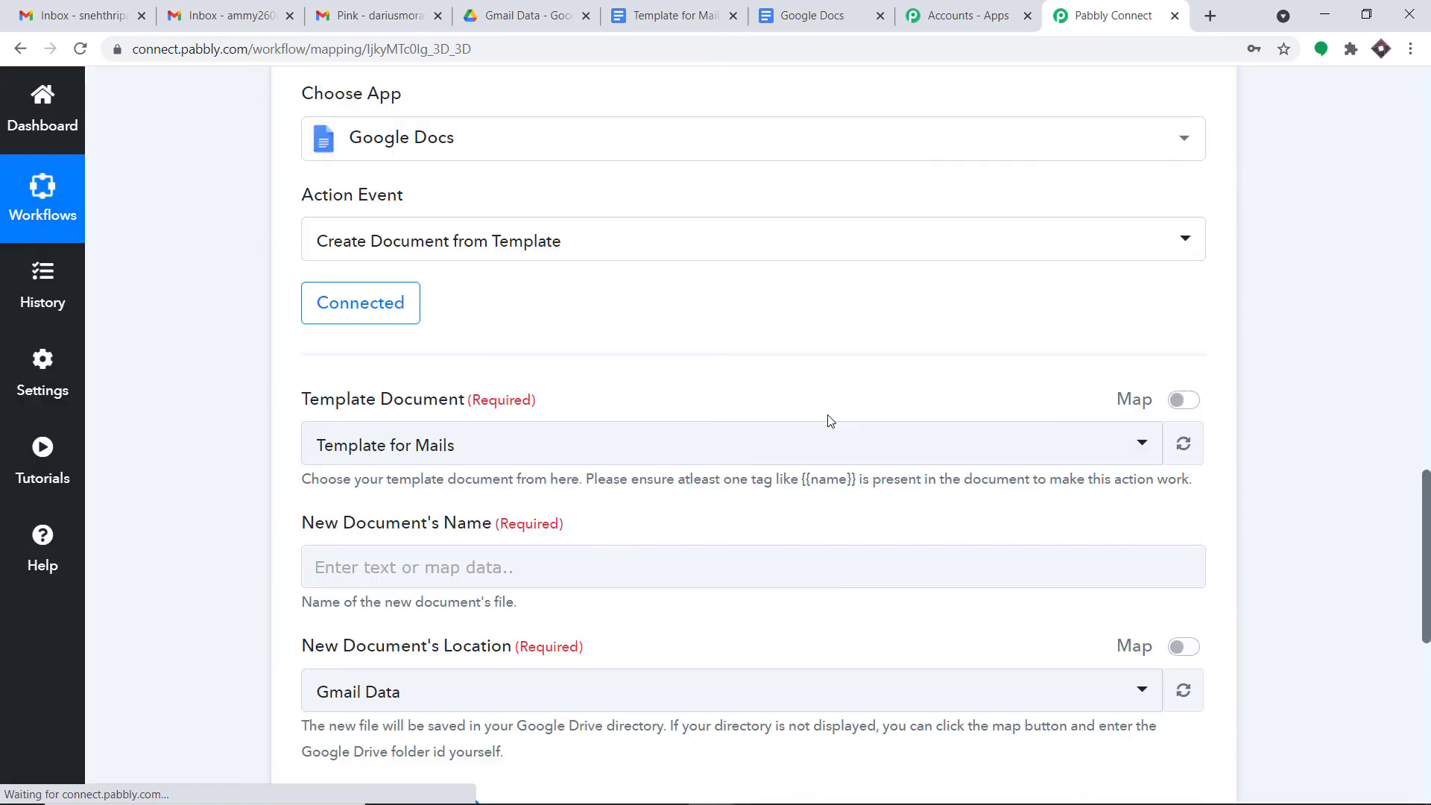
scroll(829, 417, "down", 4)
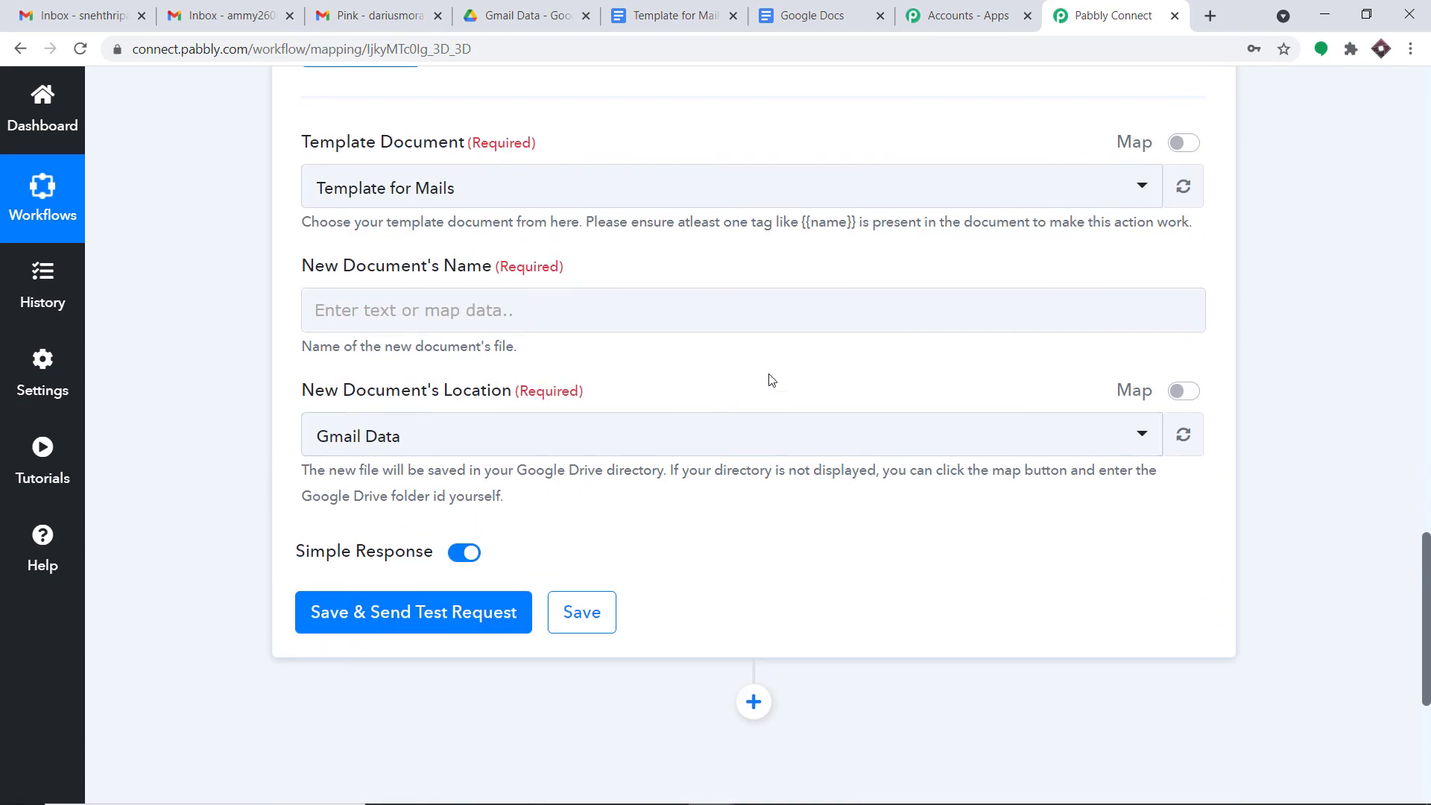
scroll(772, 380, "up", 1)
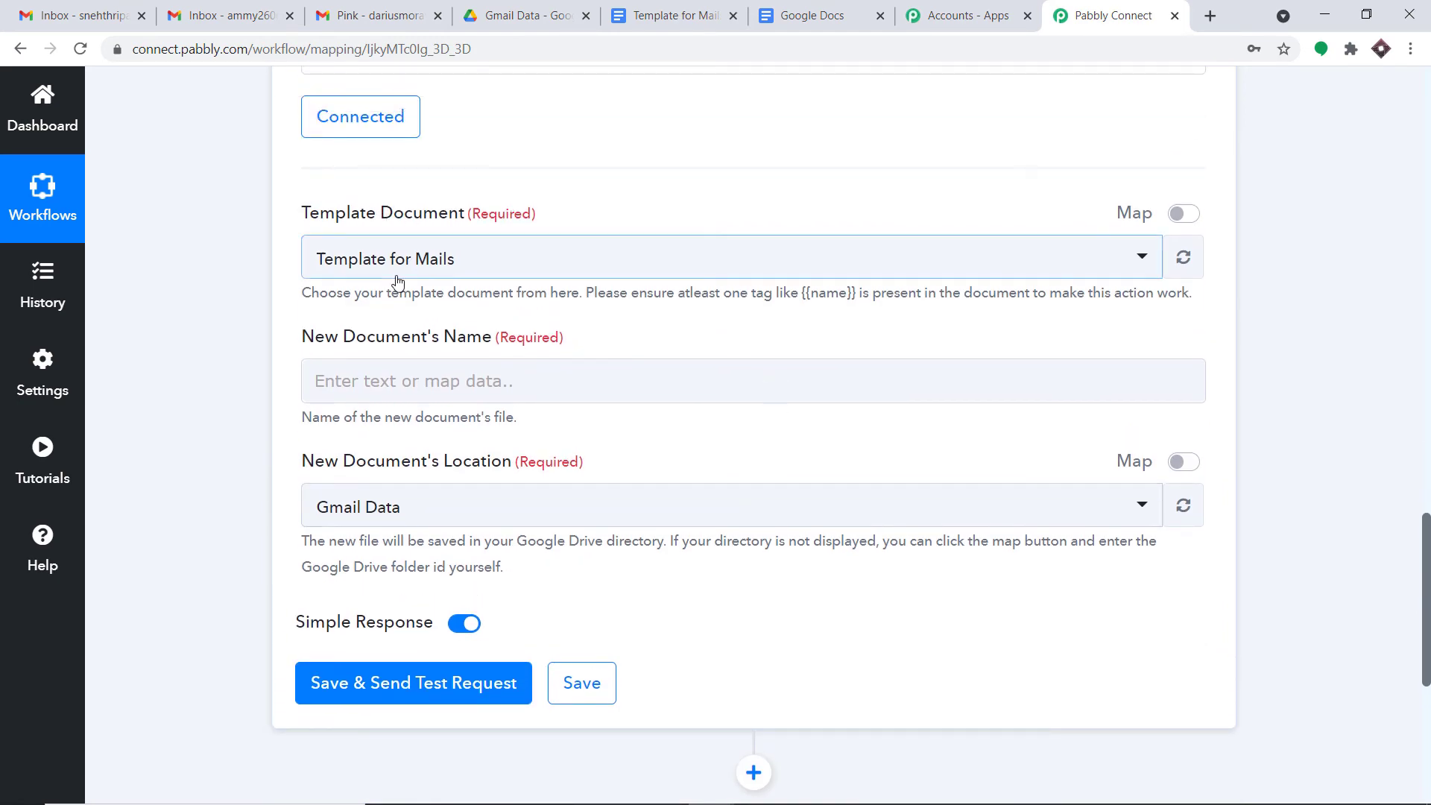
left_click(491, 268)
scroll(596, 409, "down", 20)
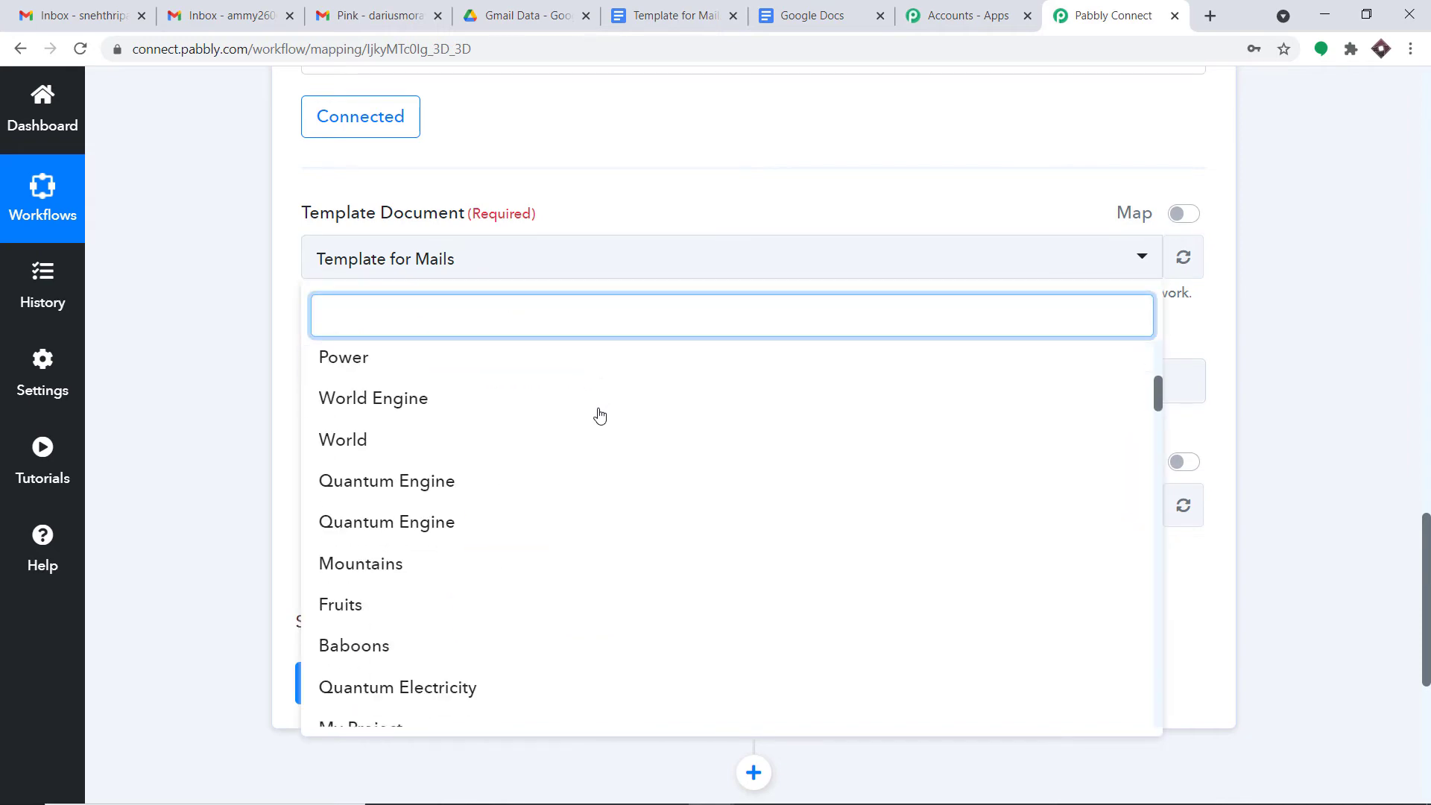
scroll(611, 427, "down", 5)
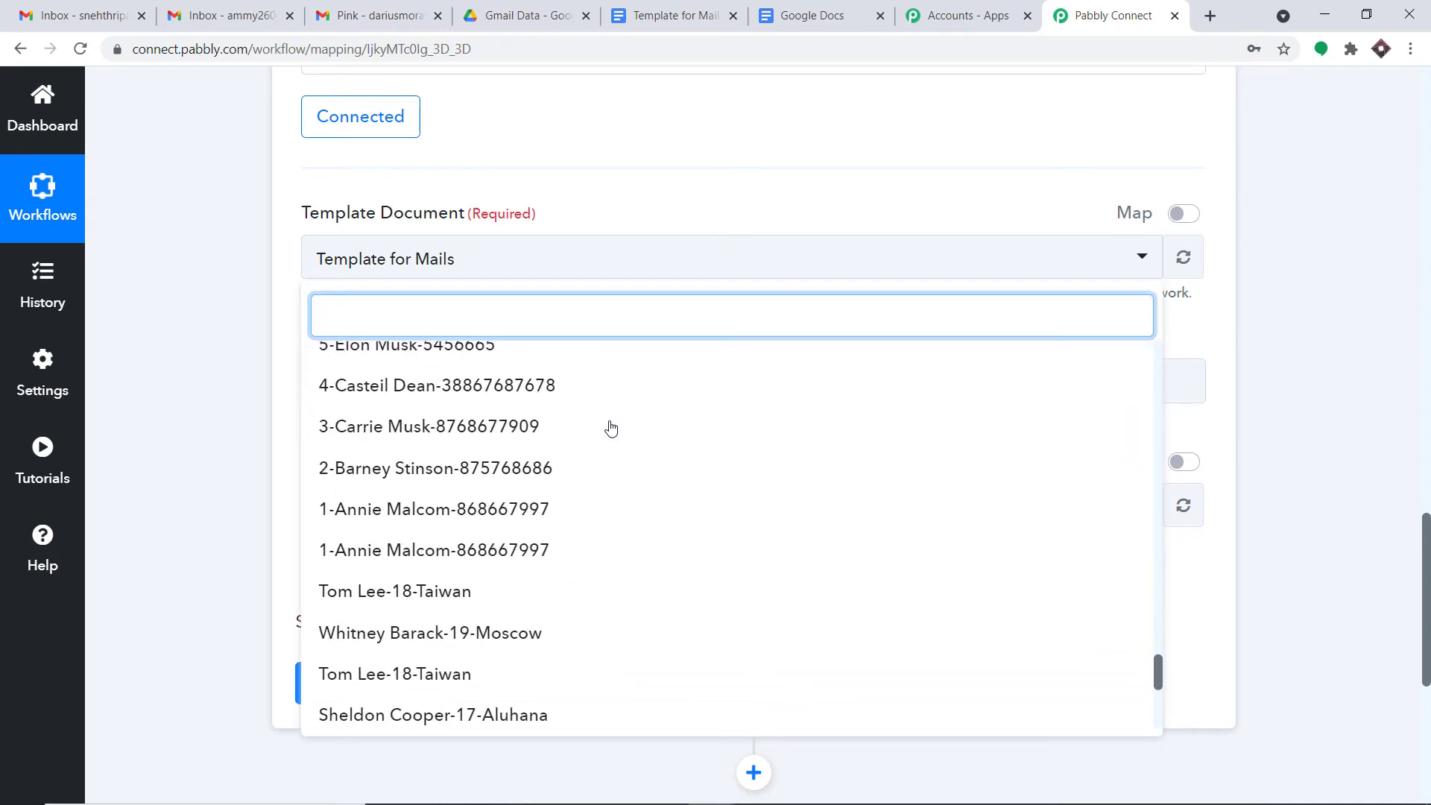
scroll(612, 432, "up", 10)
scroll(612, 436, "up", 15)
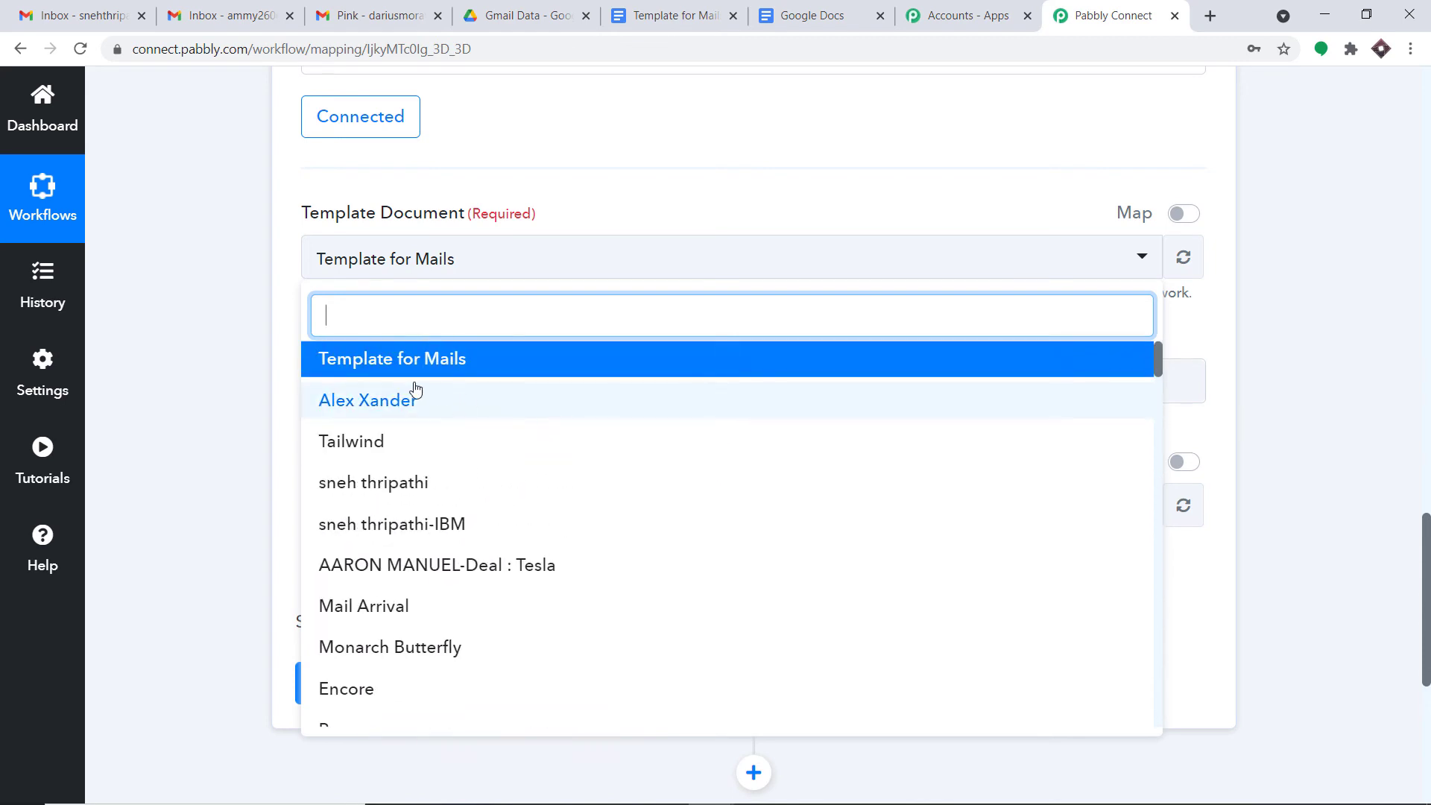
scroll(403, 380, "up", 1)
left_click(391, 365)
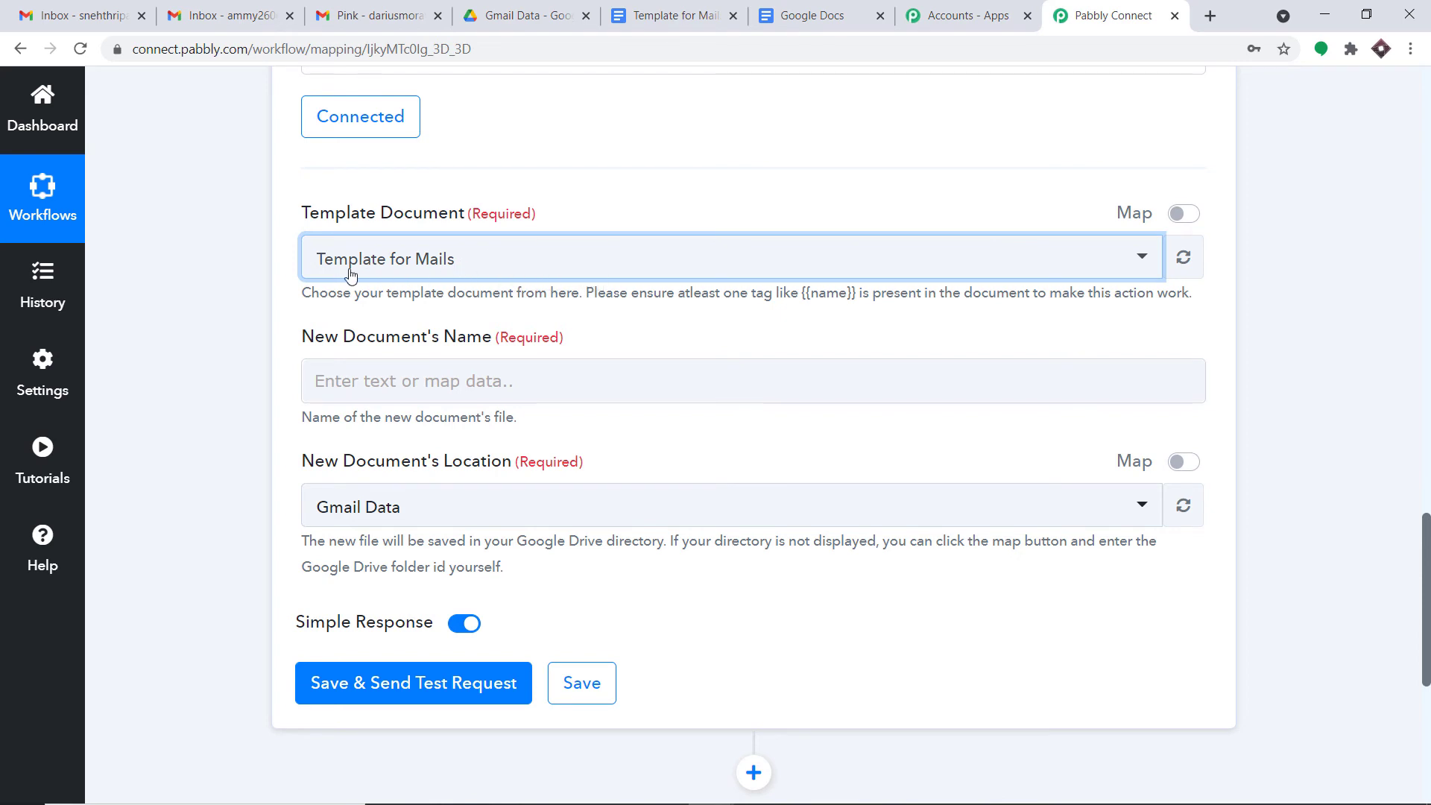
Keep Gmail Data as the destination folder for new documents
left_click(699, 10)
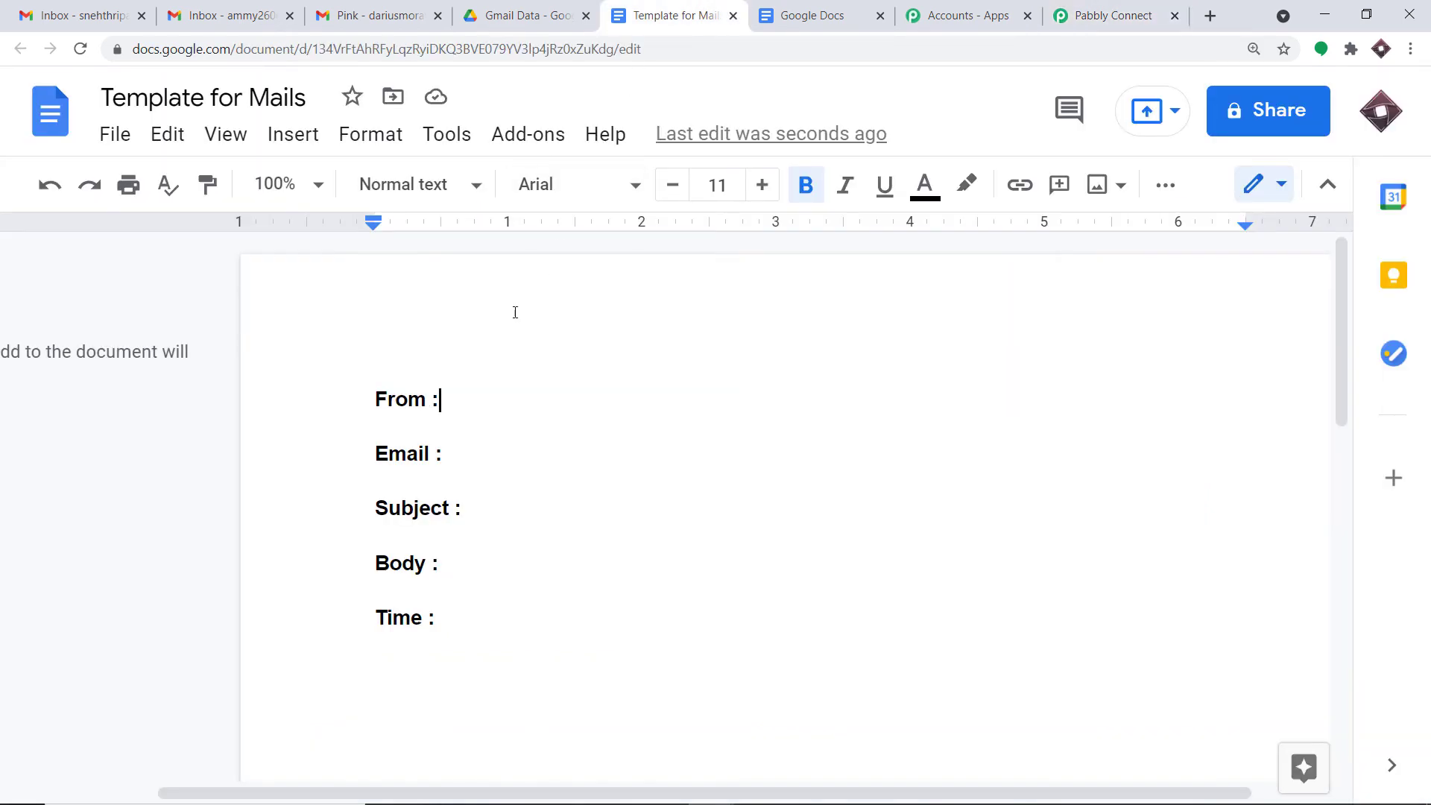
left_click(574, 25)
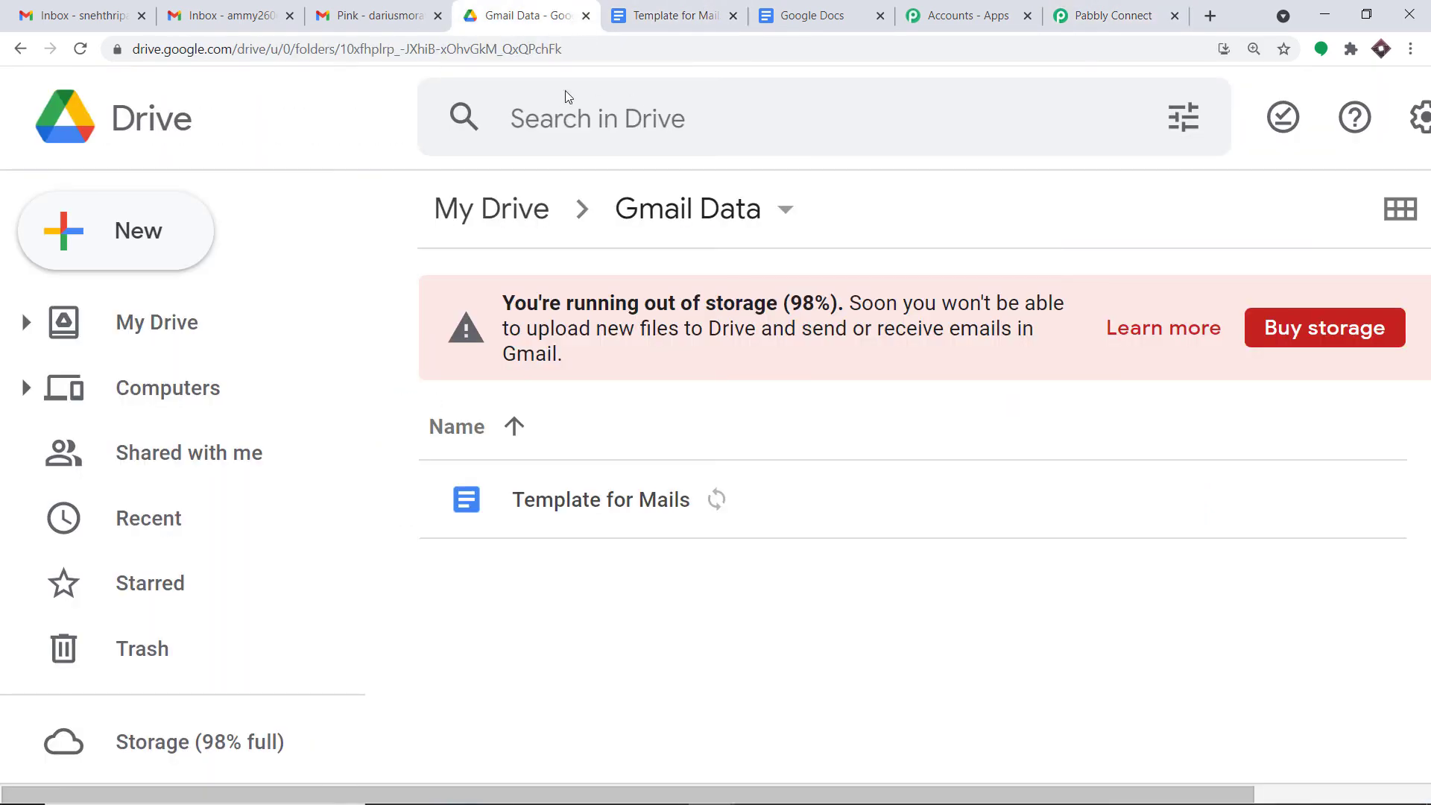
left_click(1084, 8)
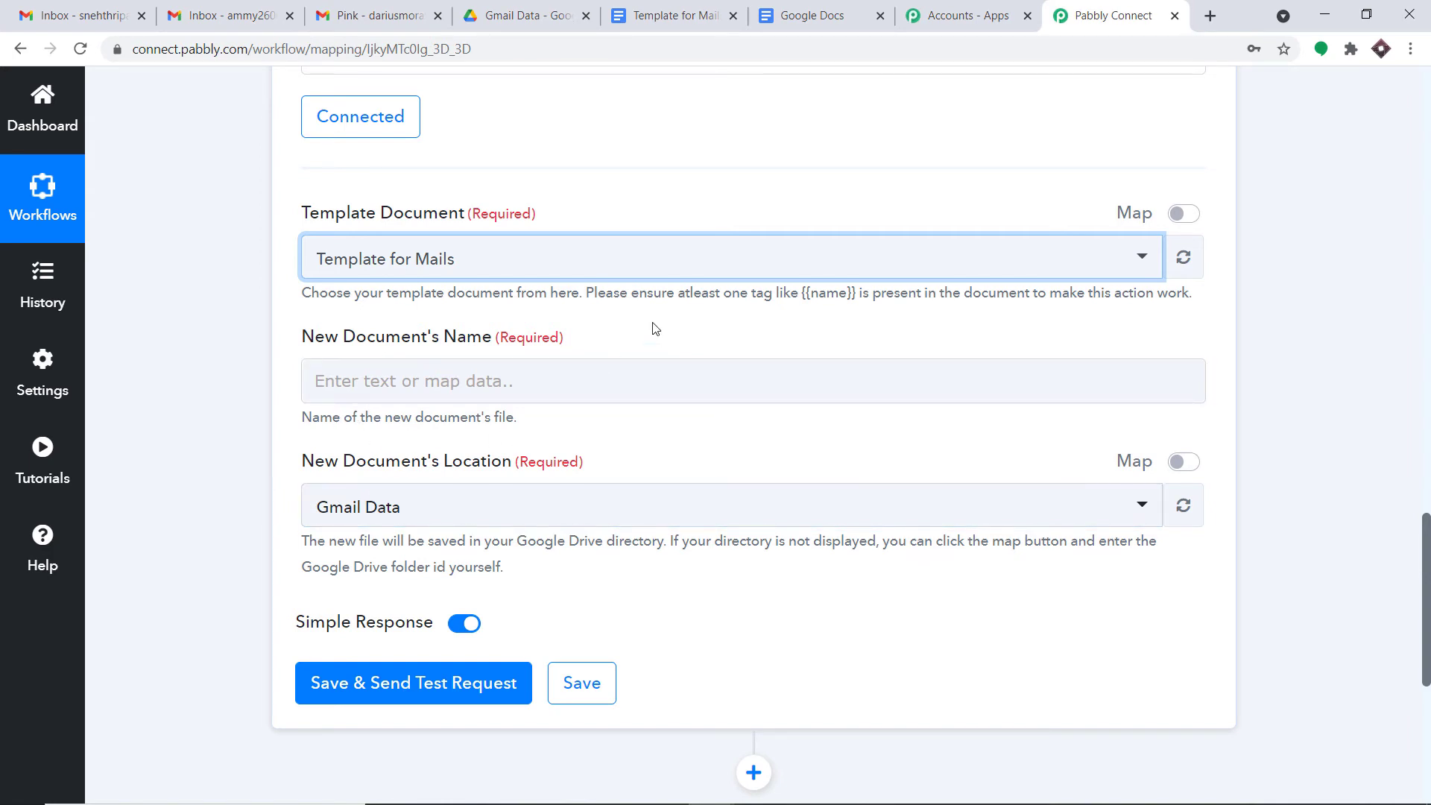
left_click(463, 503)
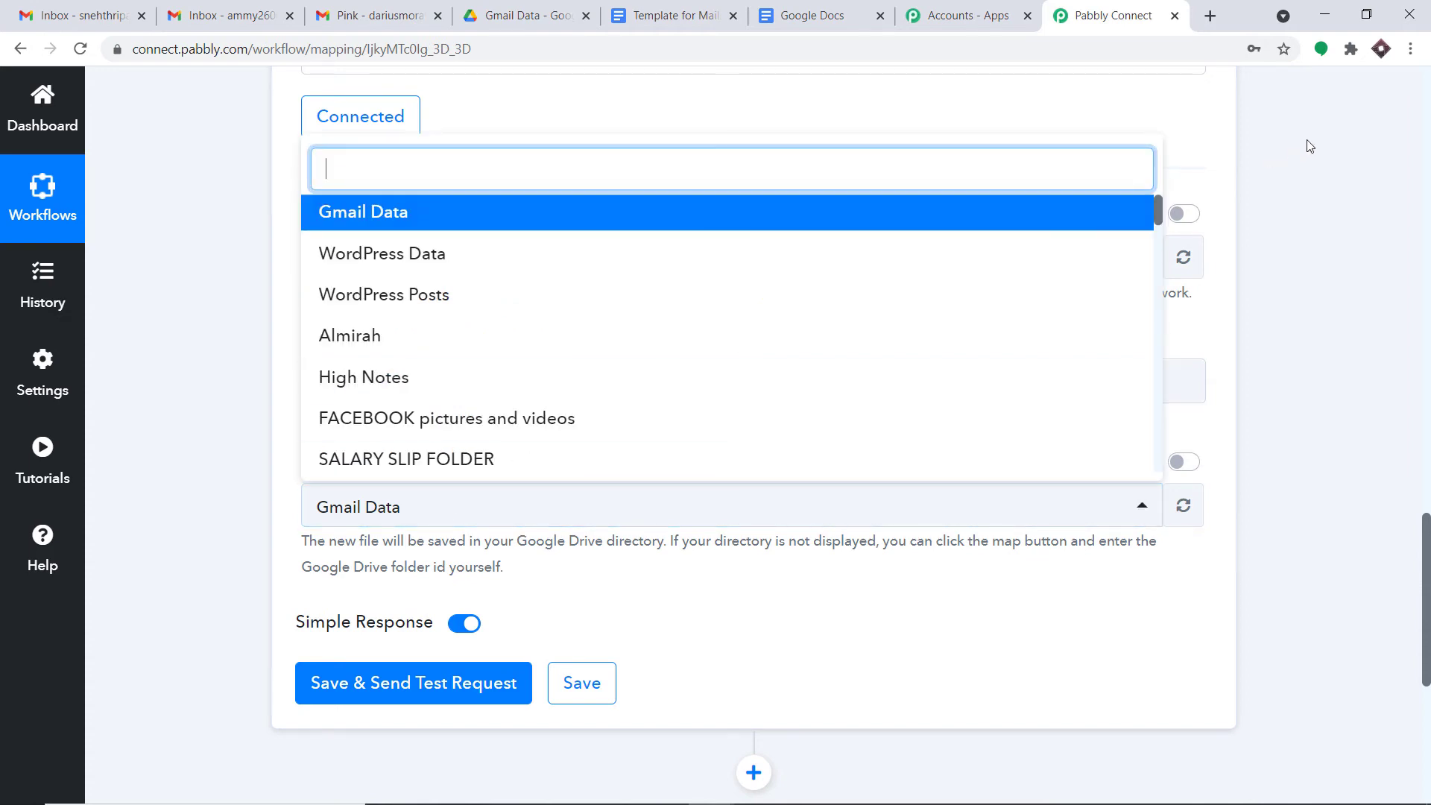
left_click(1309, 145)
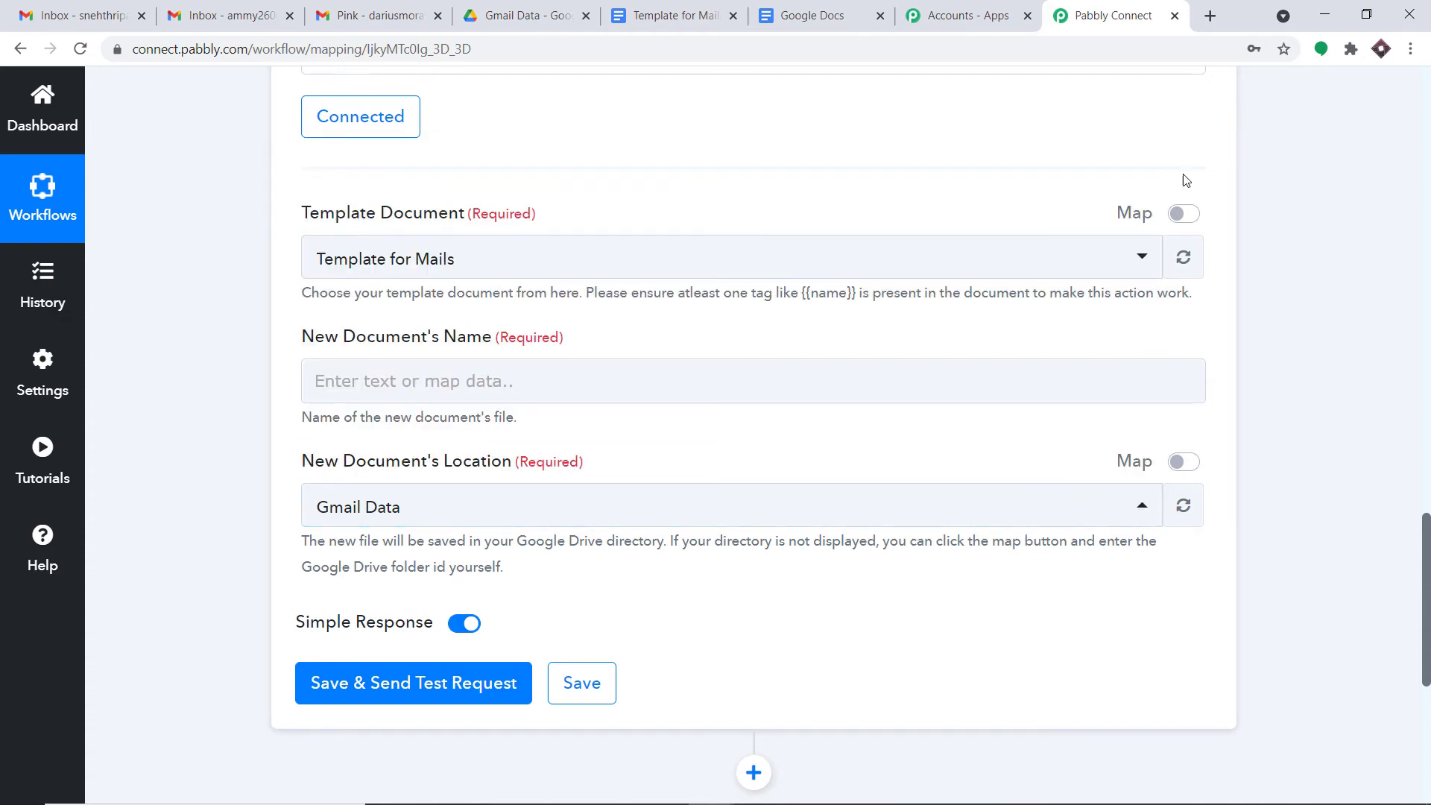
left_click(422, 505)
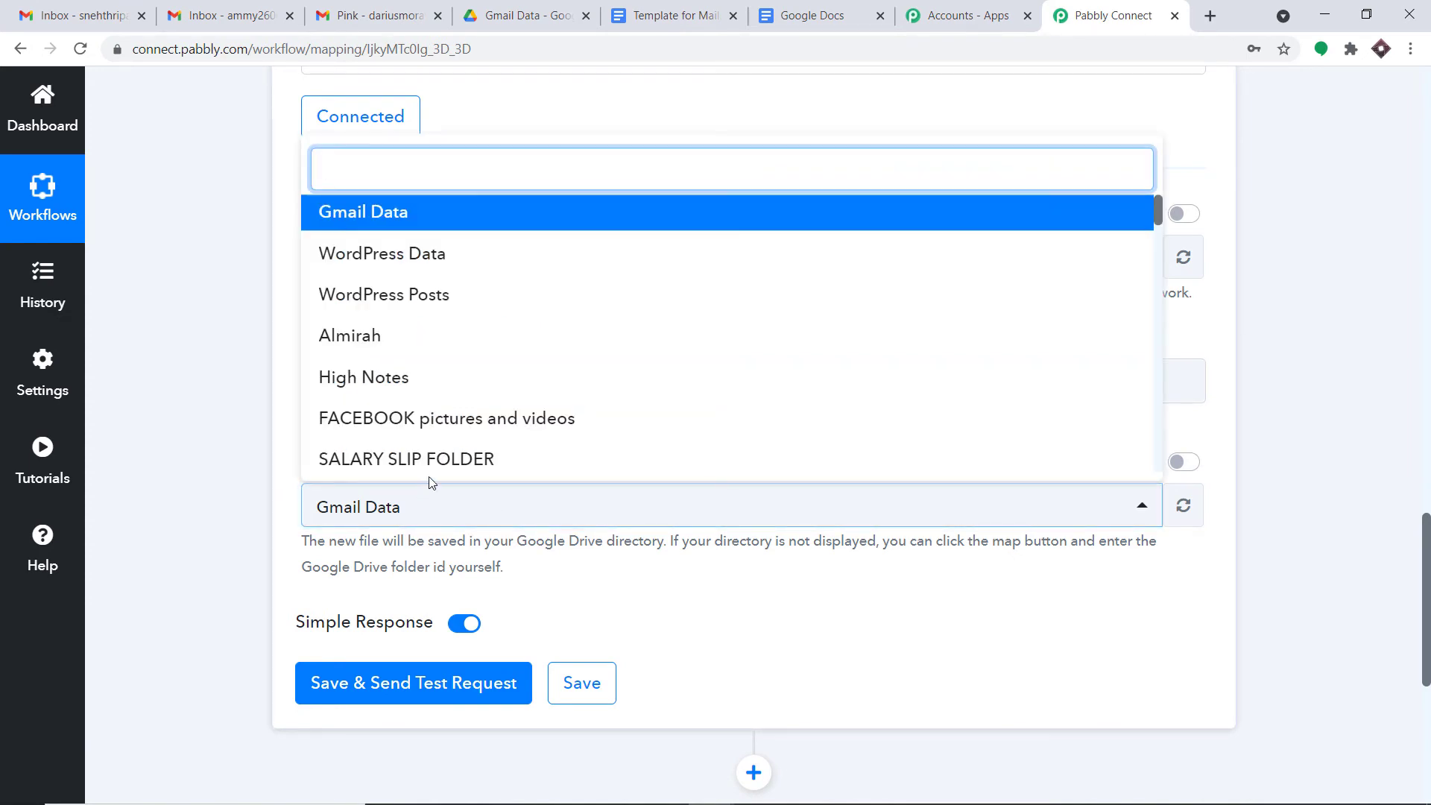
left_click(1289, 166)
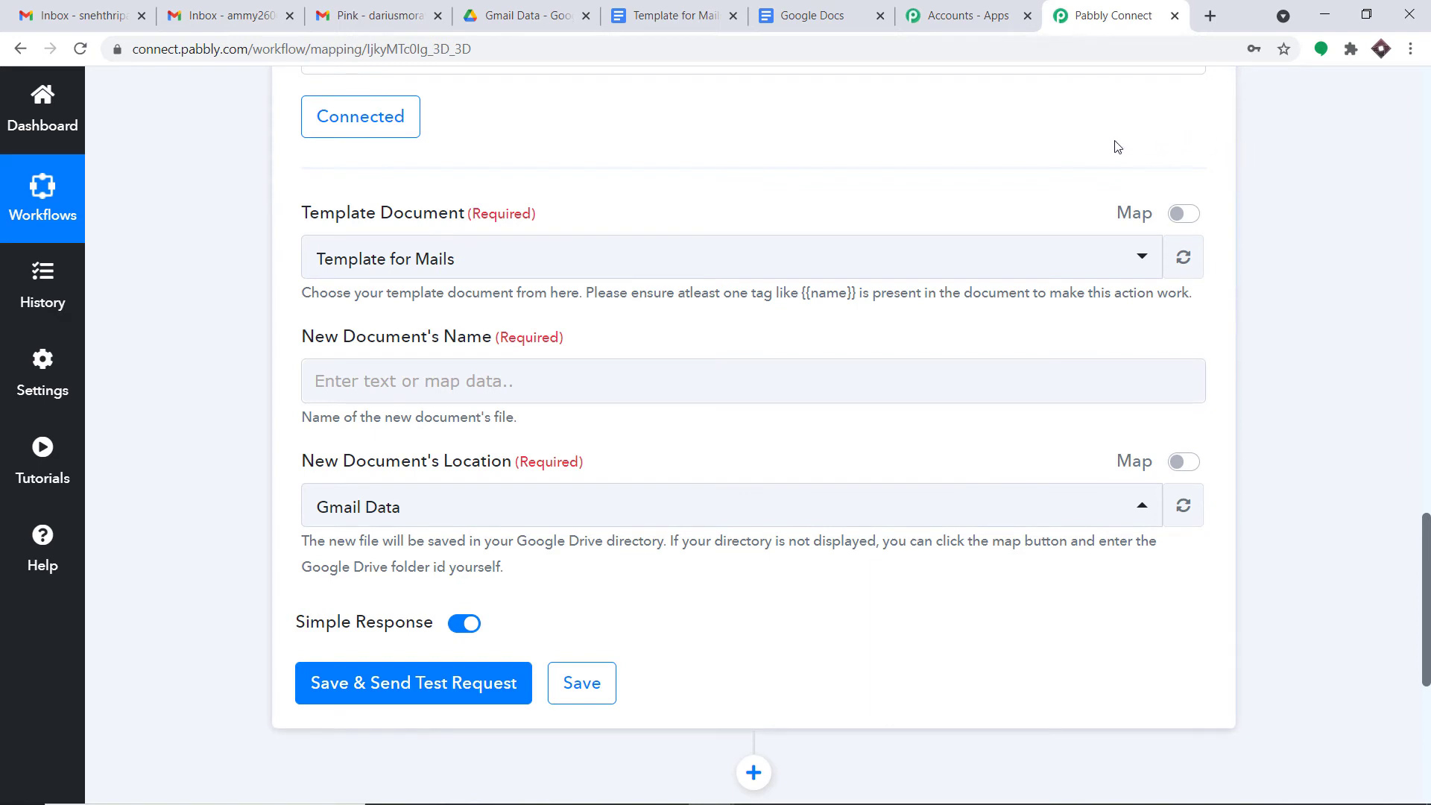
left_click(693, 13)
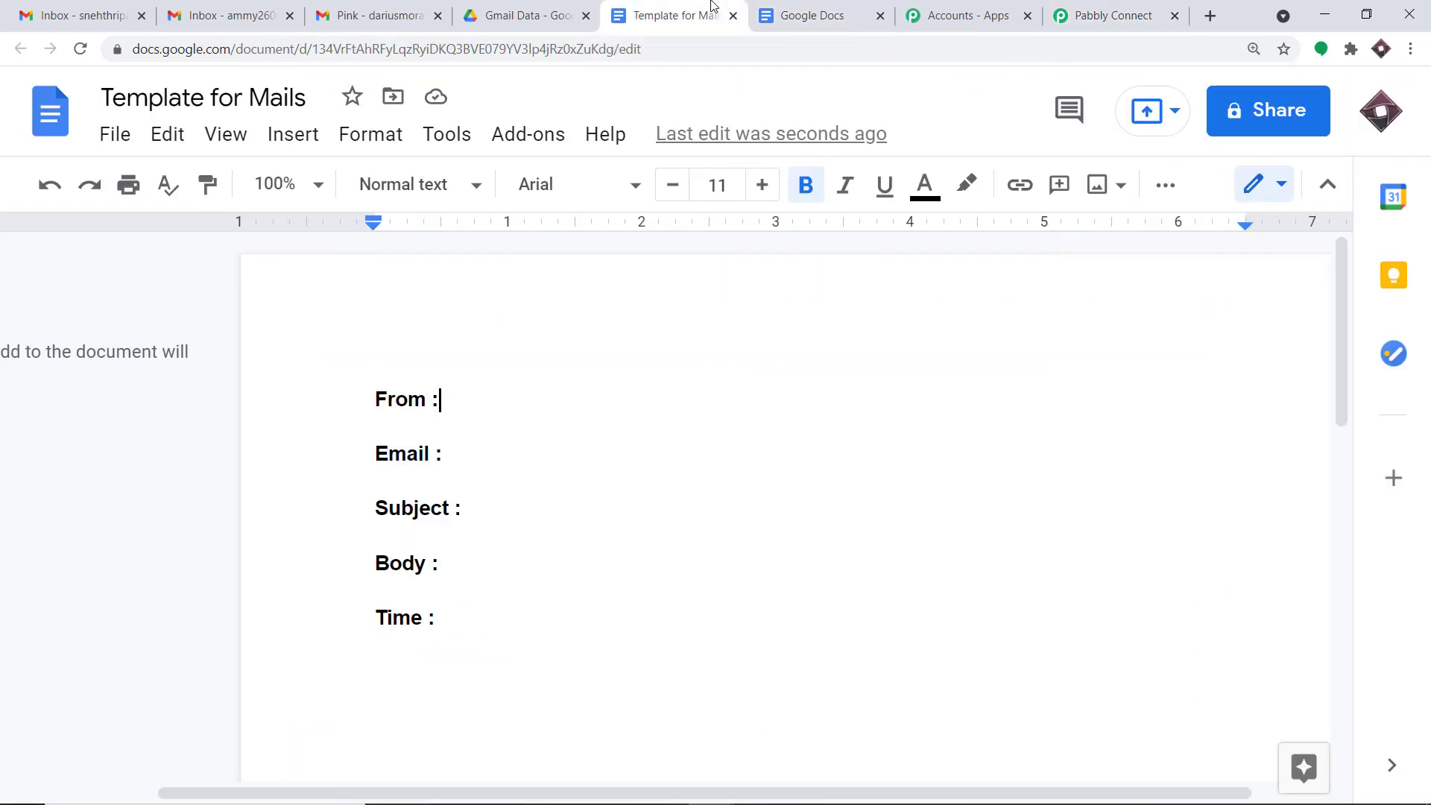
Add a {{name}} tag after 'From :' and refresh the template in Pabbly to detect it
left_click(532, 412)
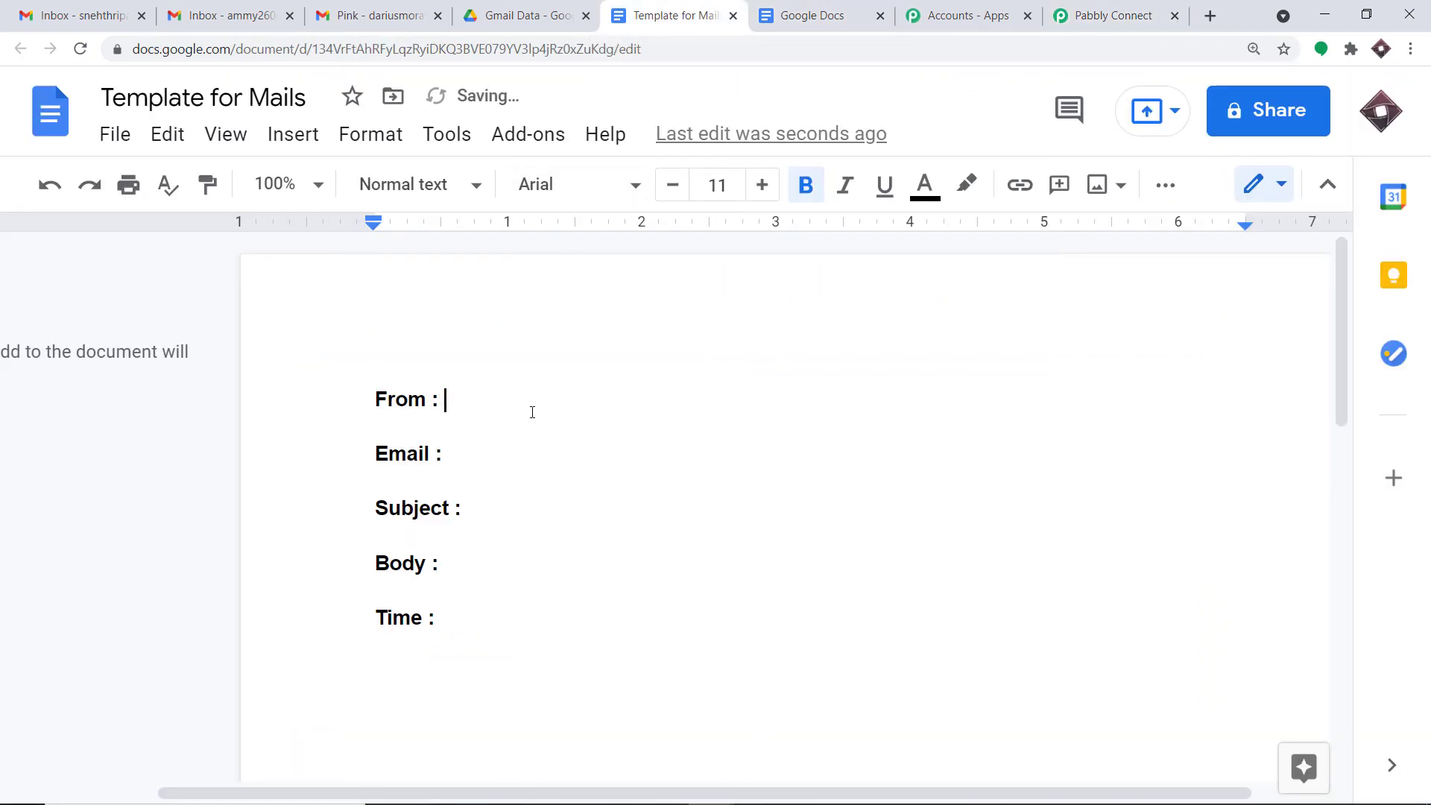
type("{{}}")
left_click(460, 400)
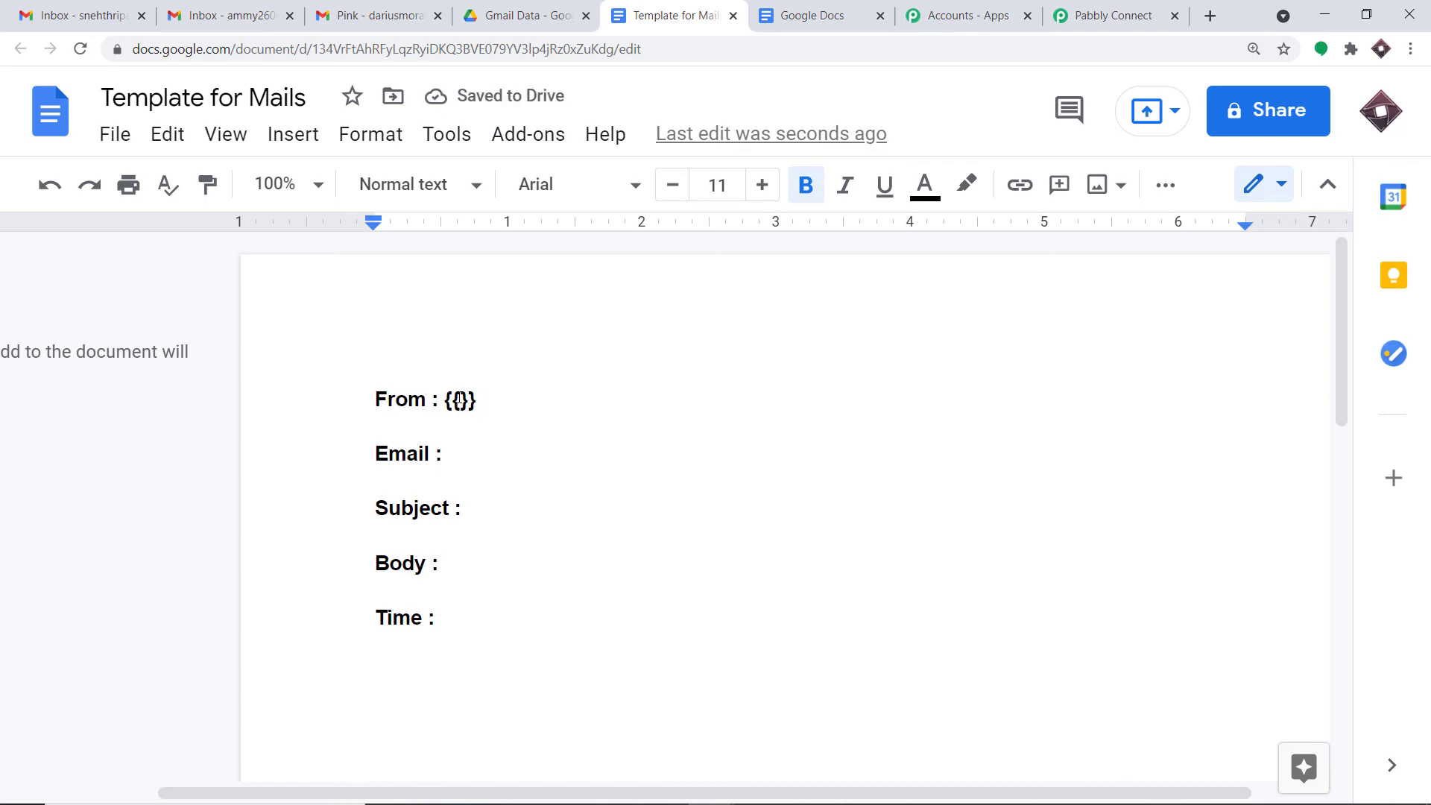
type("name")
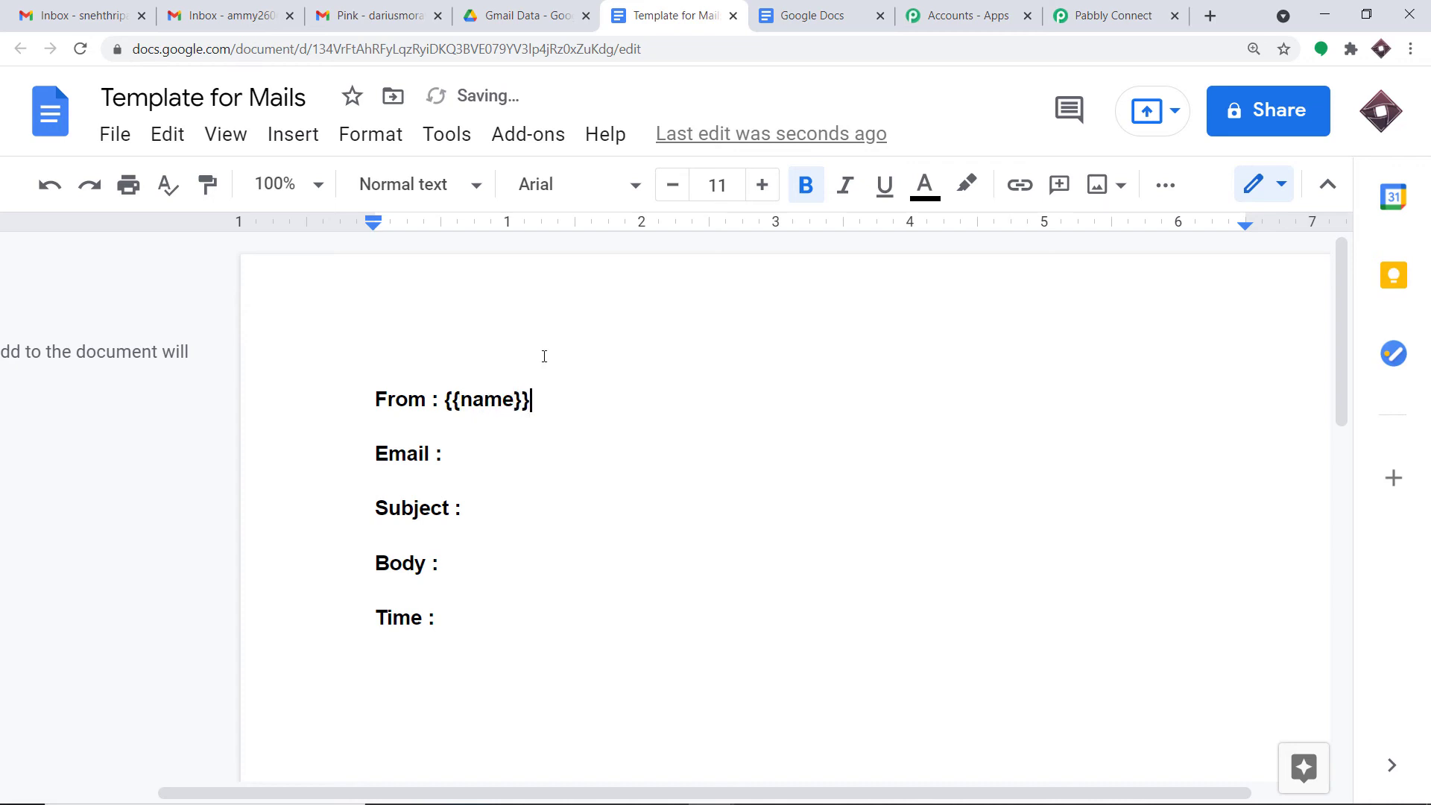
left_click(1139, 7)
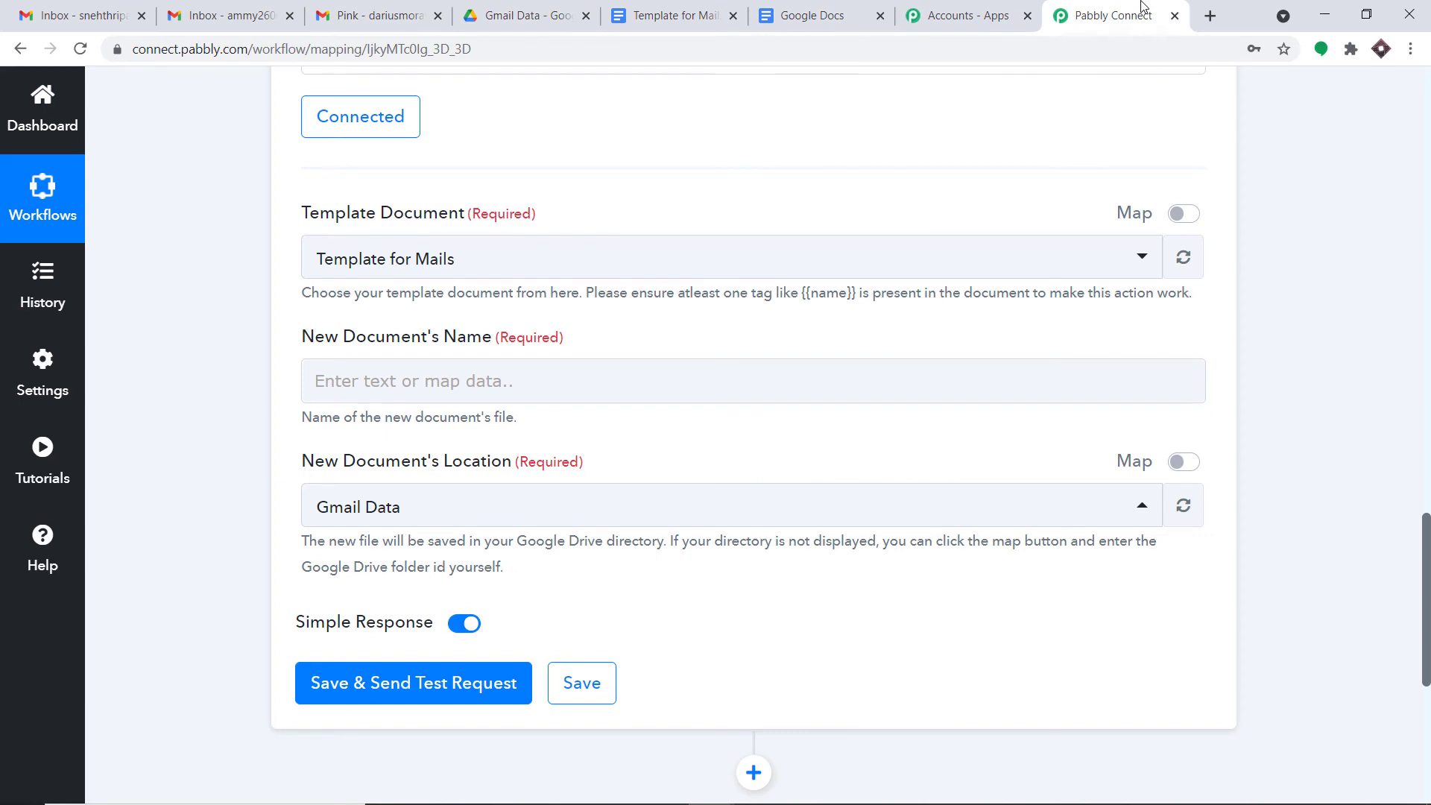
left_click(1181, 265)
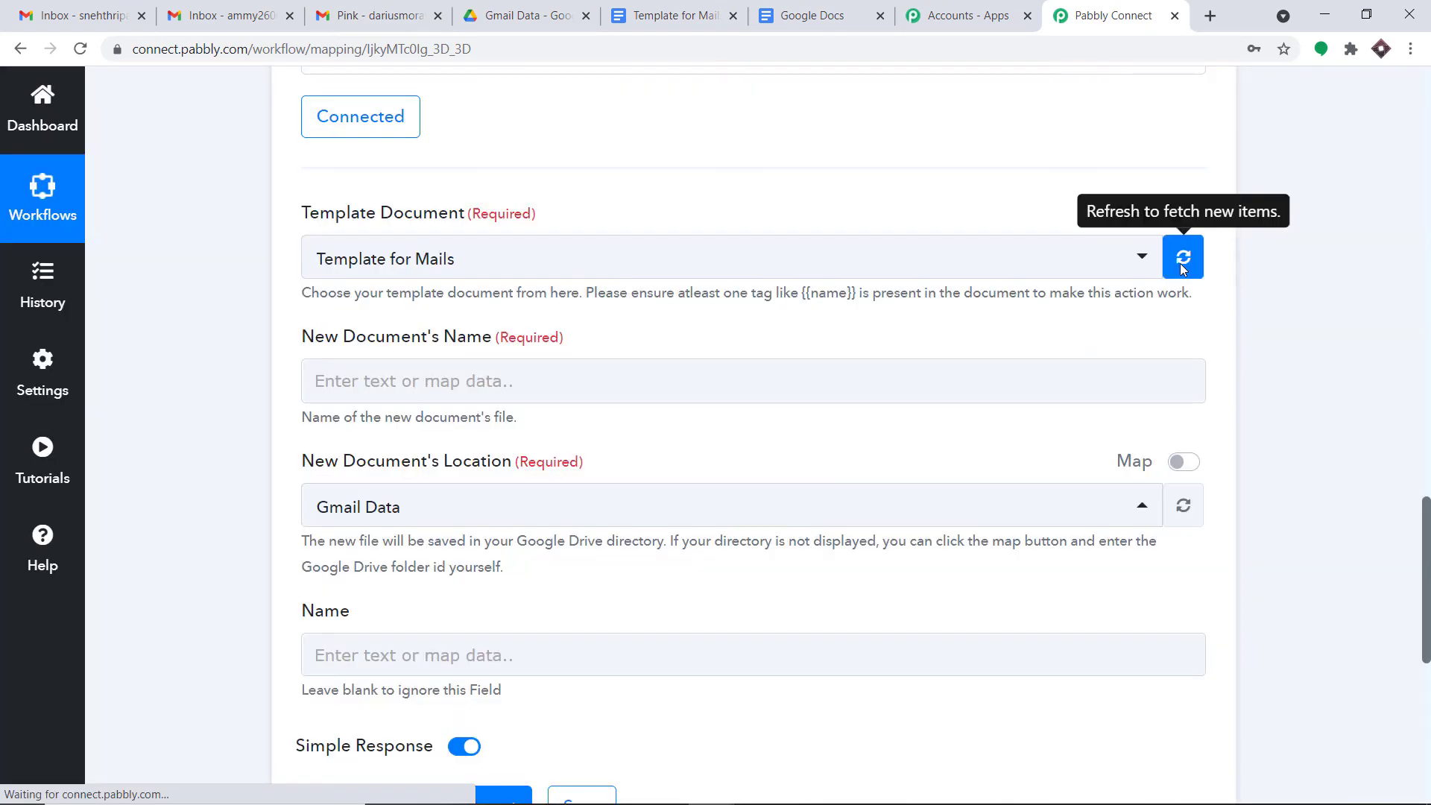
scroll(1199, 290, "down", 1)
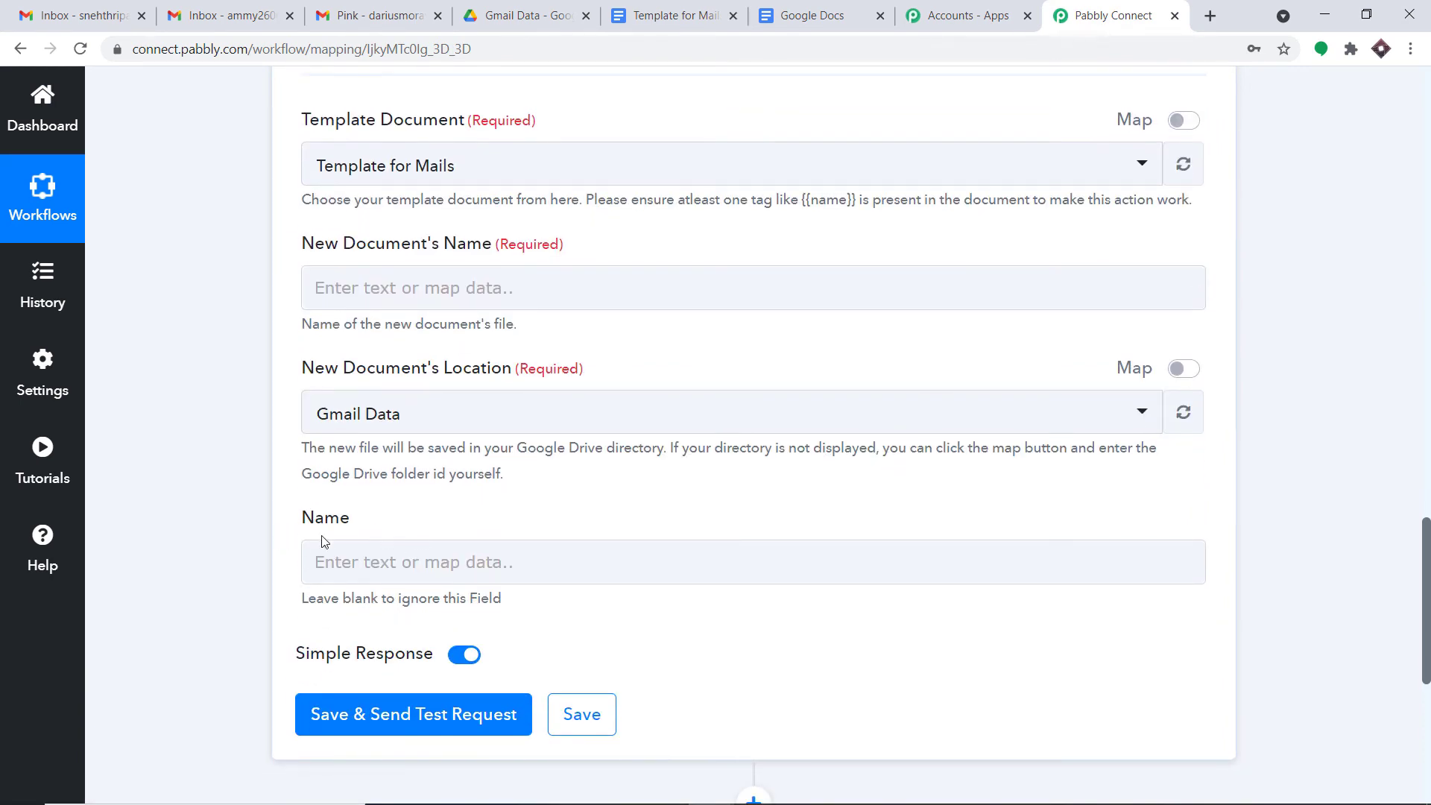
left_click(413, 548)
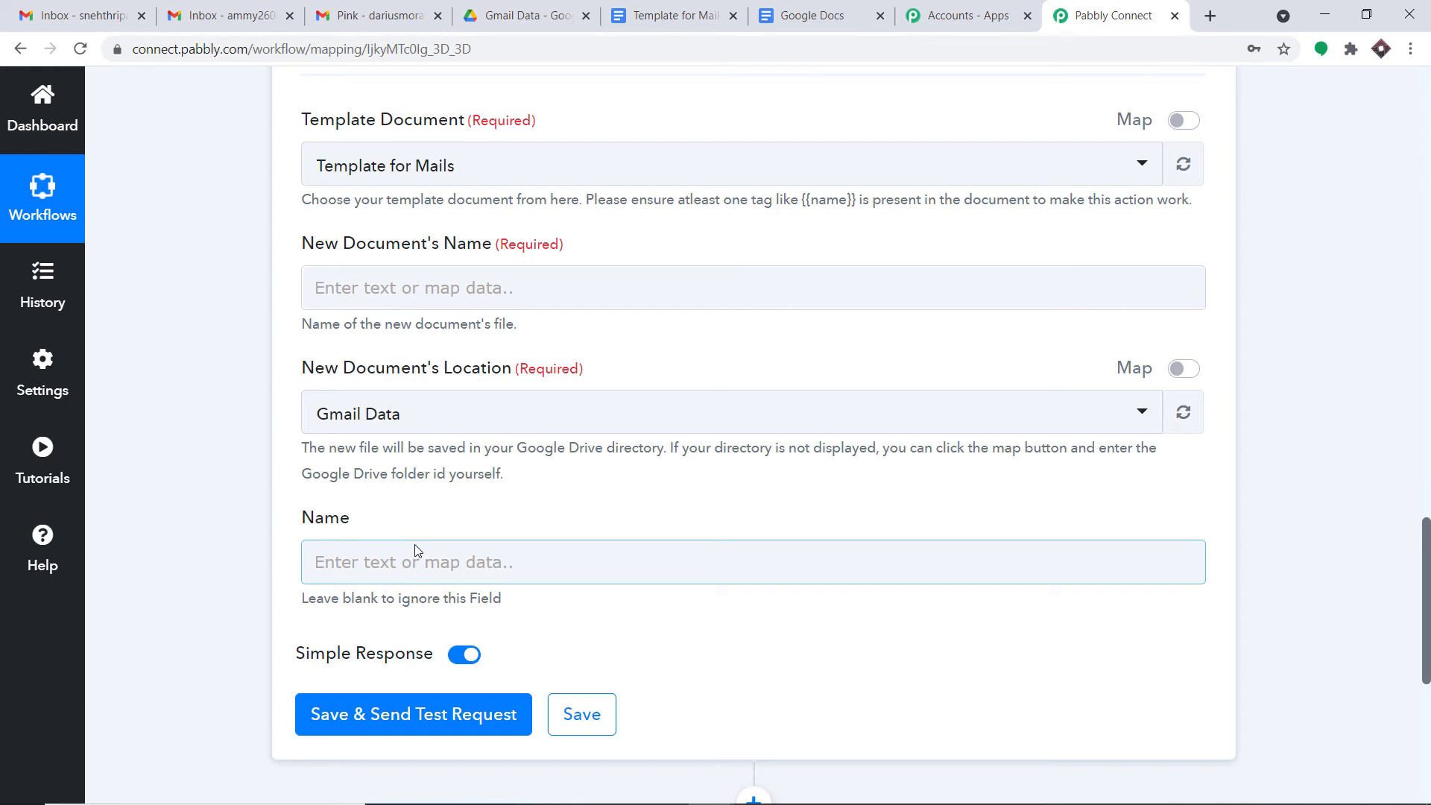
Add an {{email}} tag after 'Email' and refresh the template again in Pabbly
left_click(671, 15)
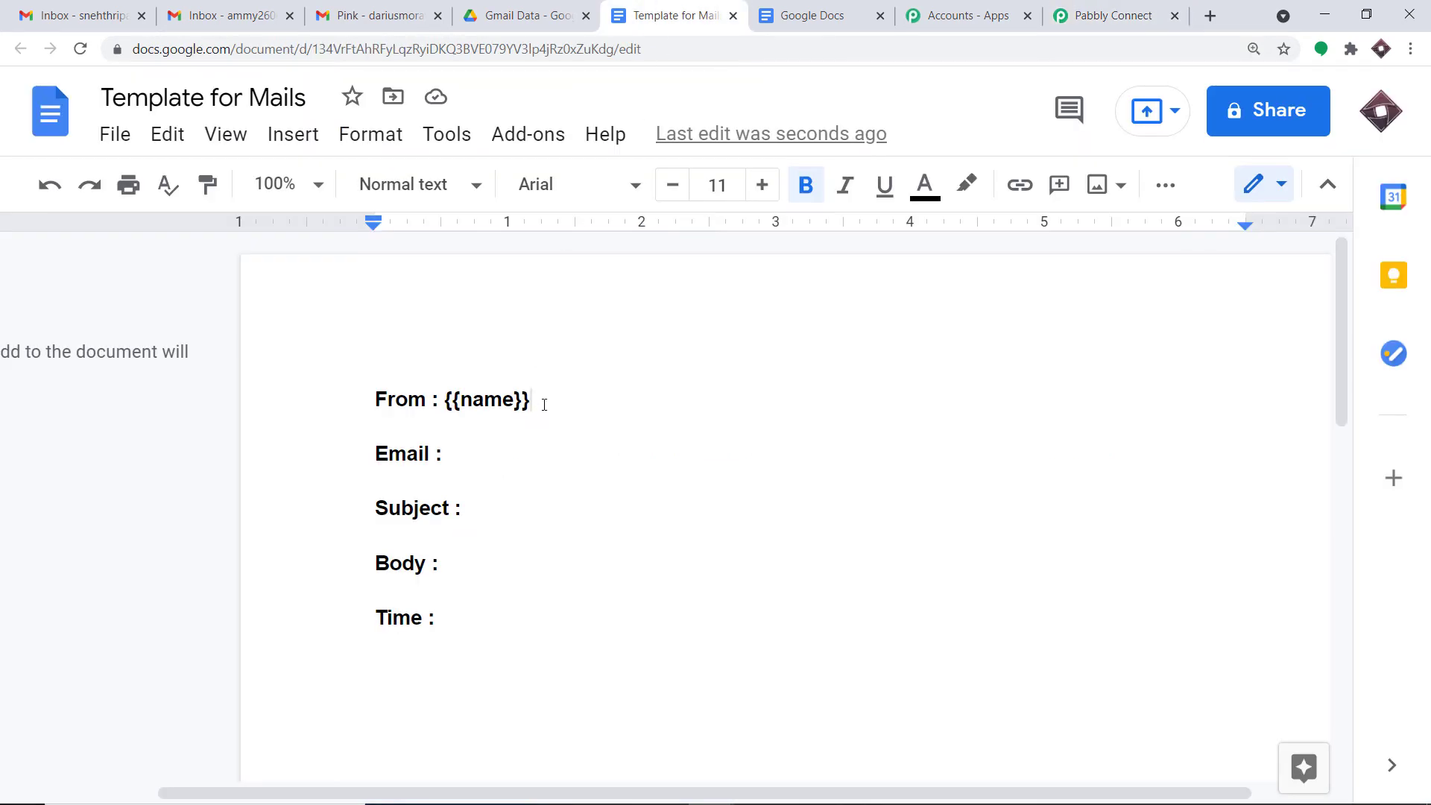
left_click(1086, 11)
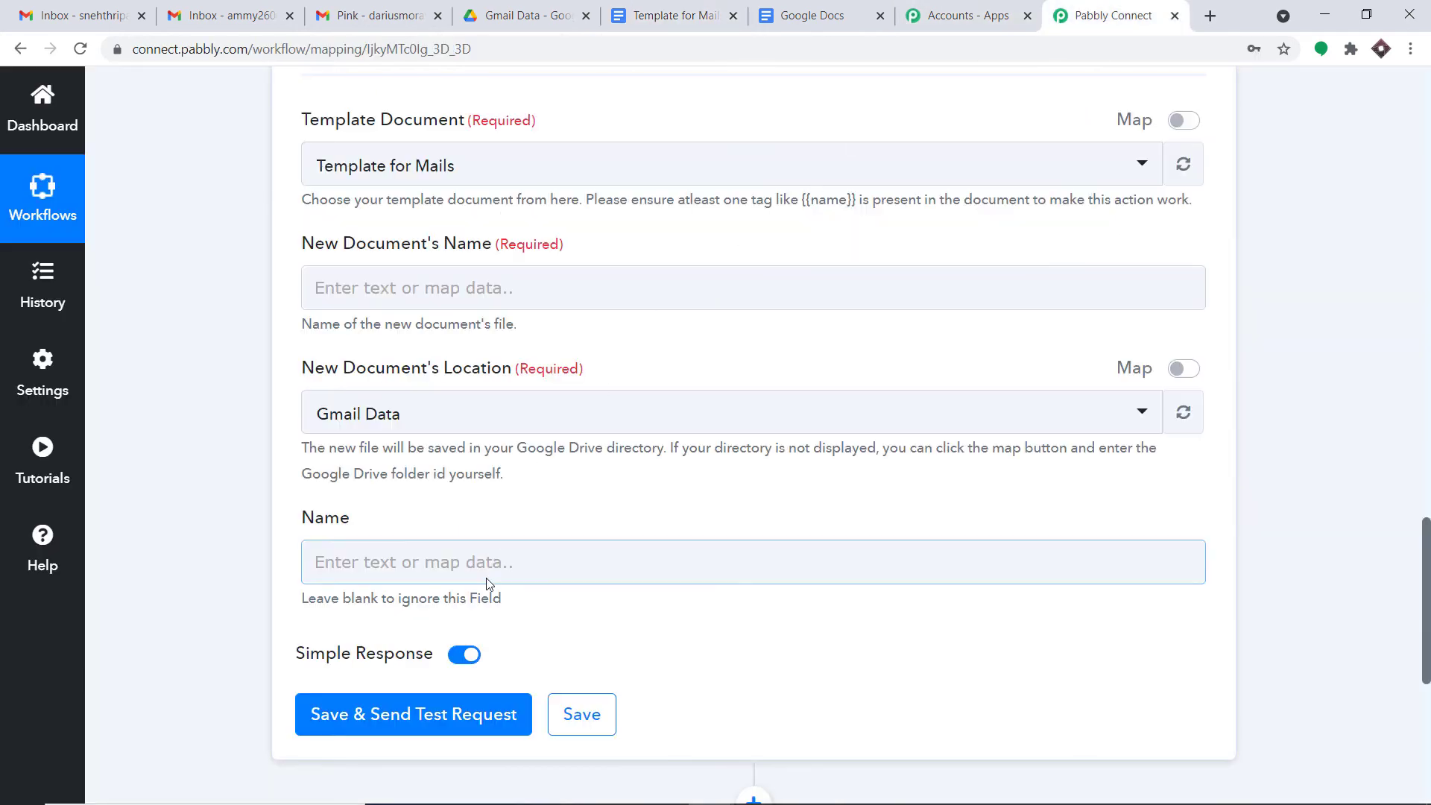
left_click(783, 10)
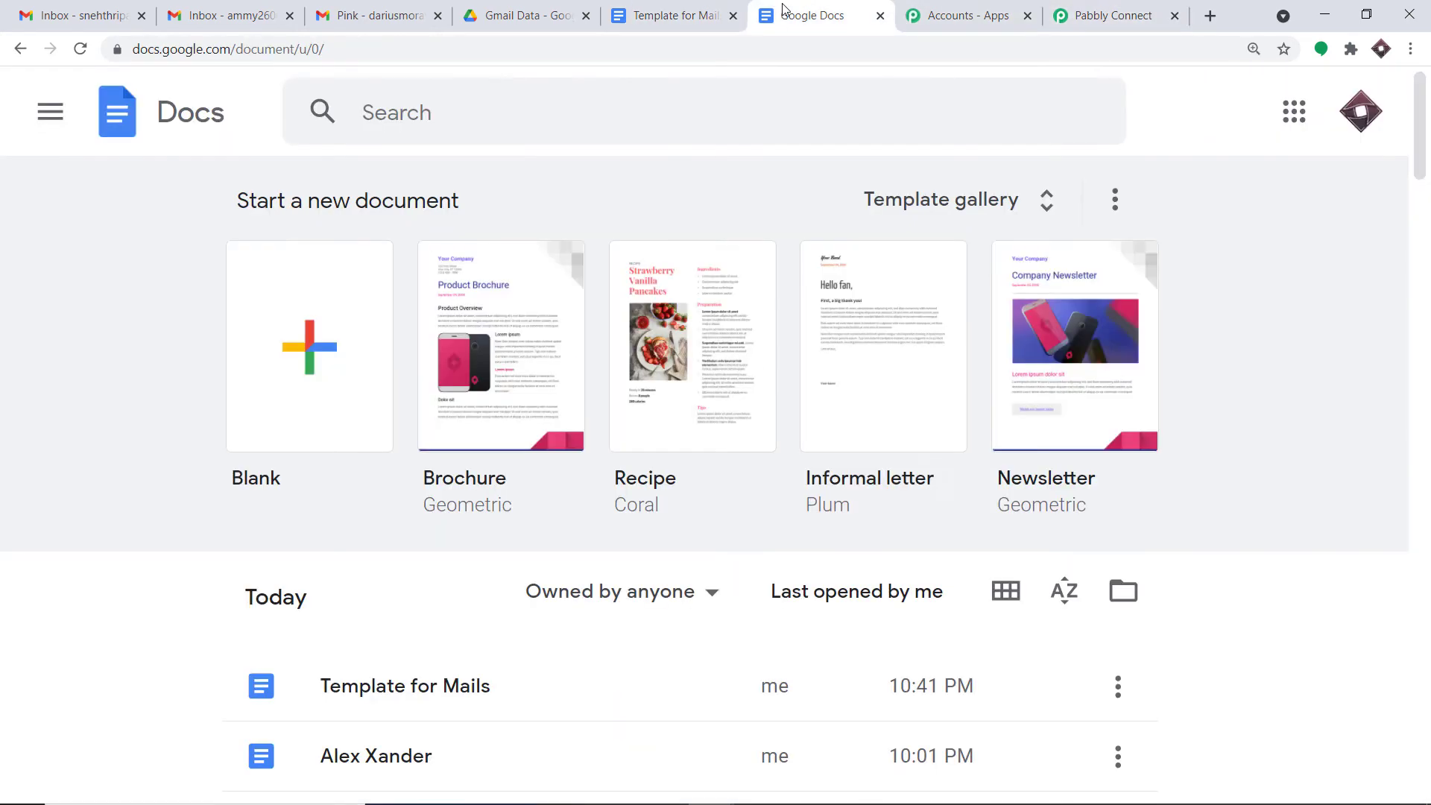
left_click(673, 22)
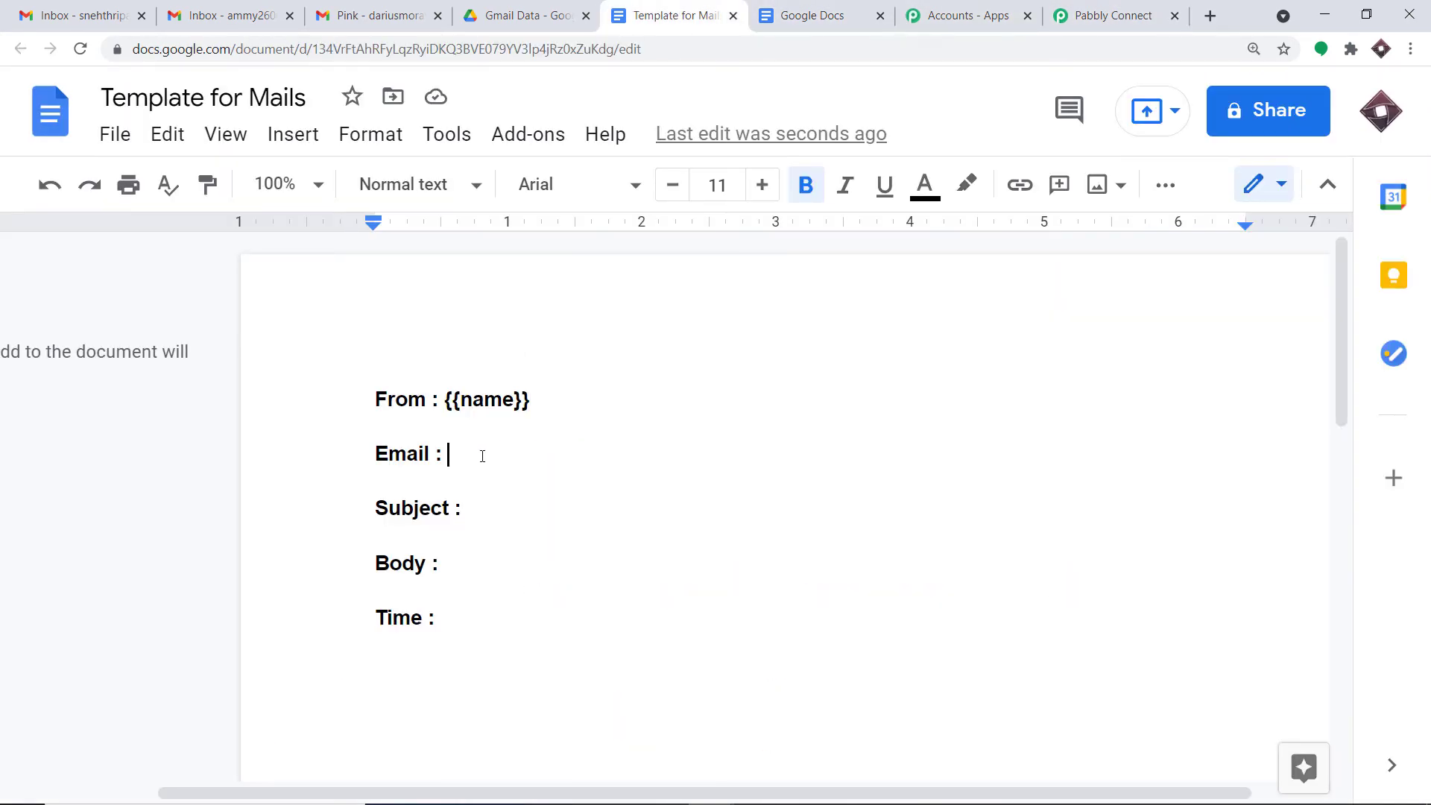
type("{{}}")
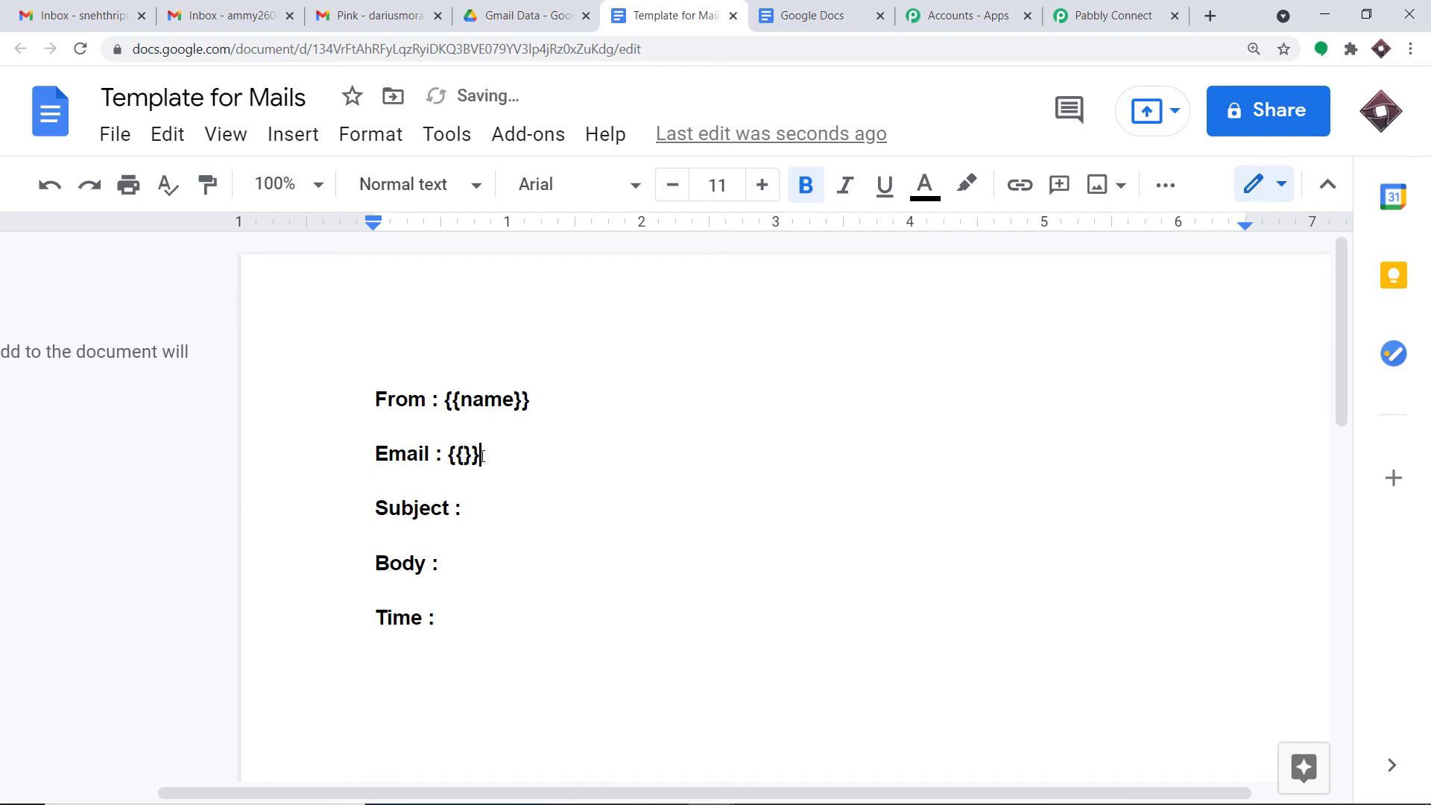
type("email")
left_click(1088, 15)
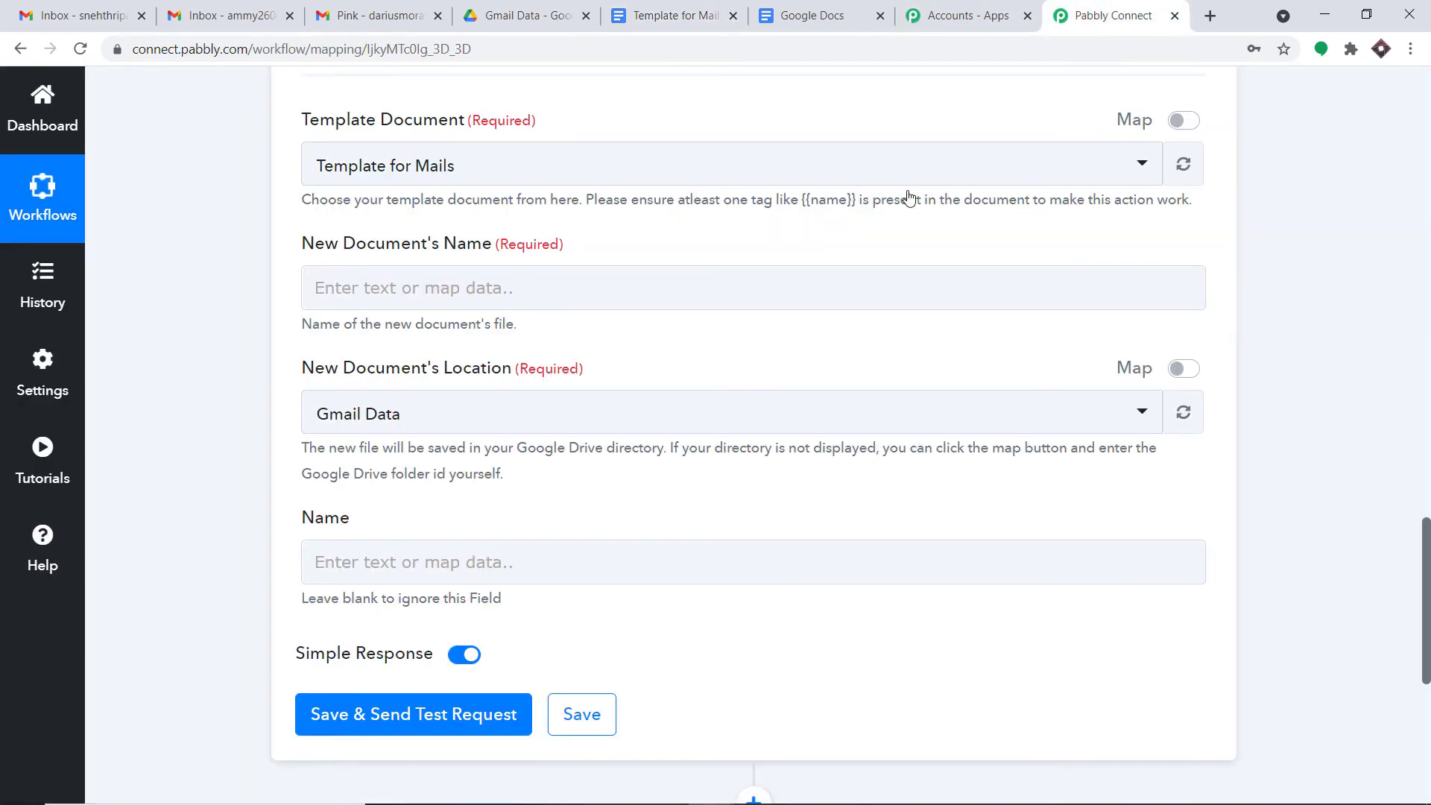
left_click(1185, 163)
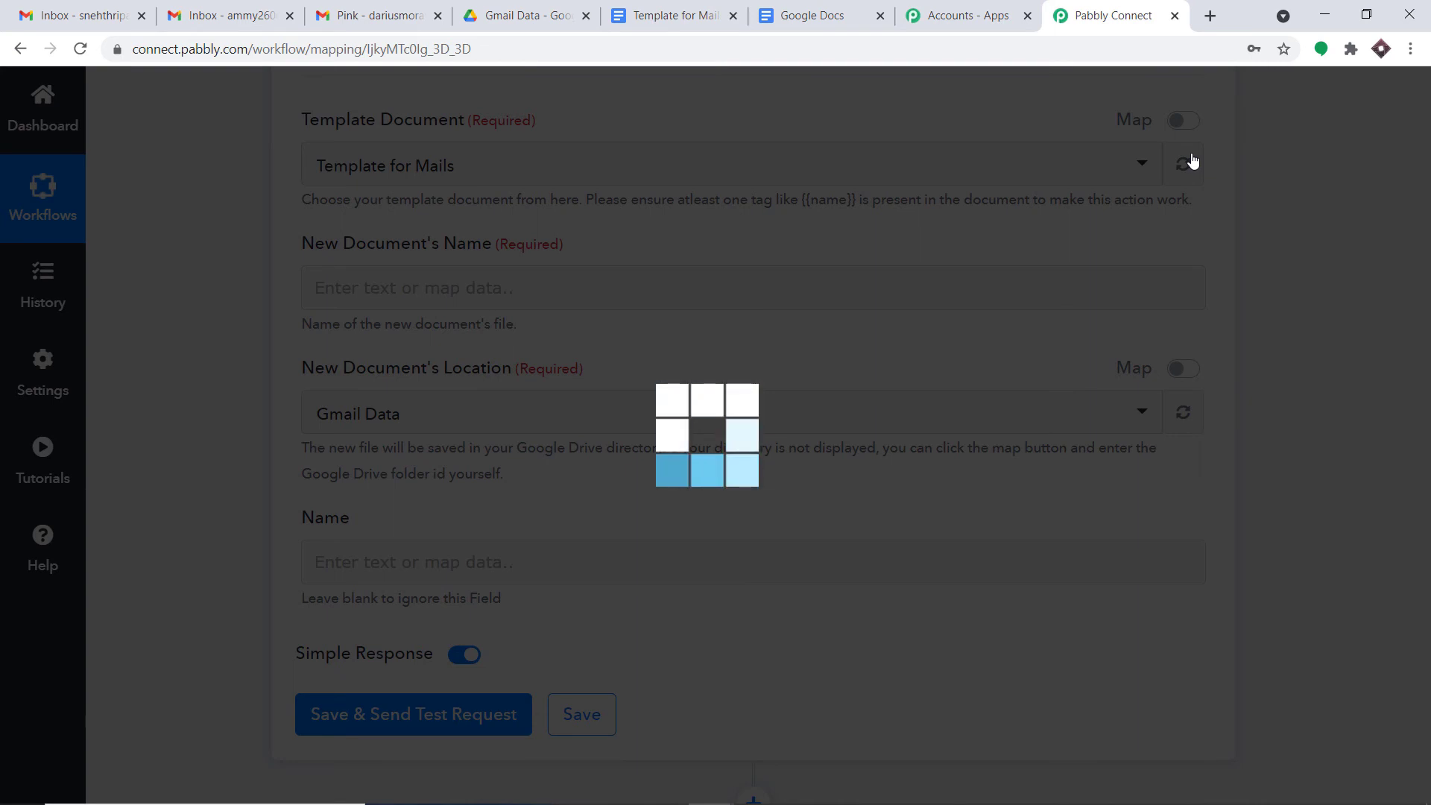
scroll(634, 428, "down", 1)
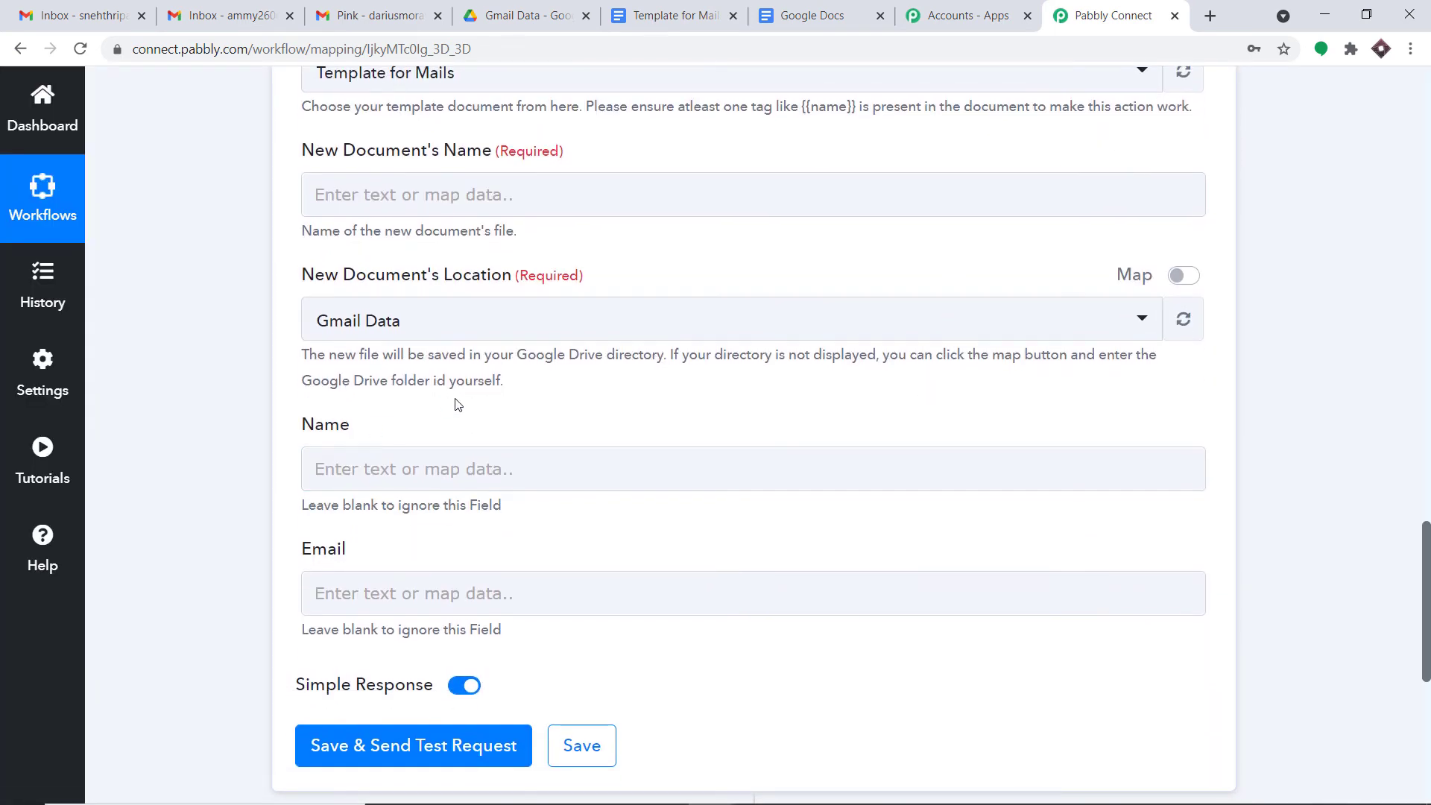
left_click(670, 16)
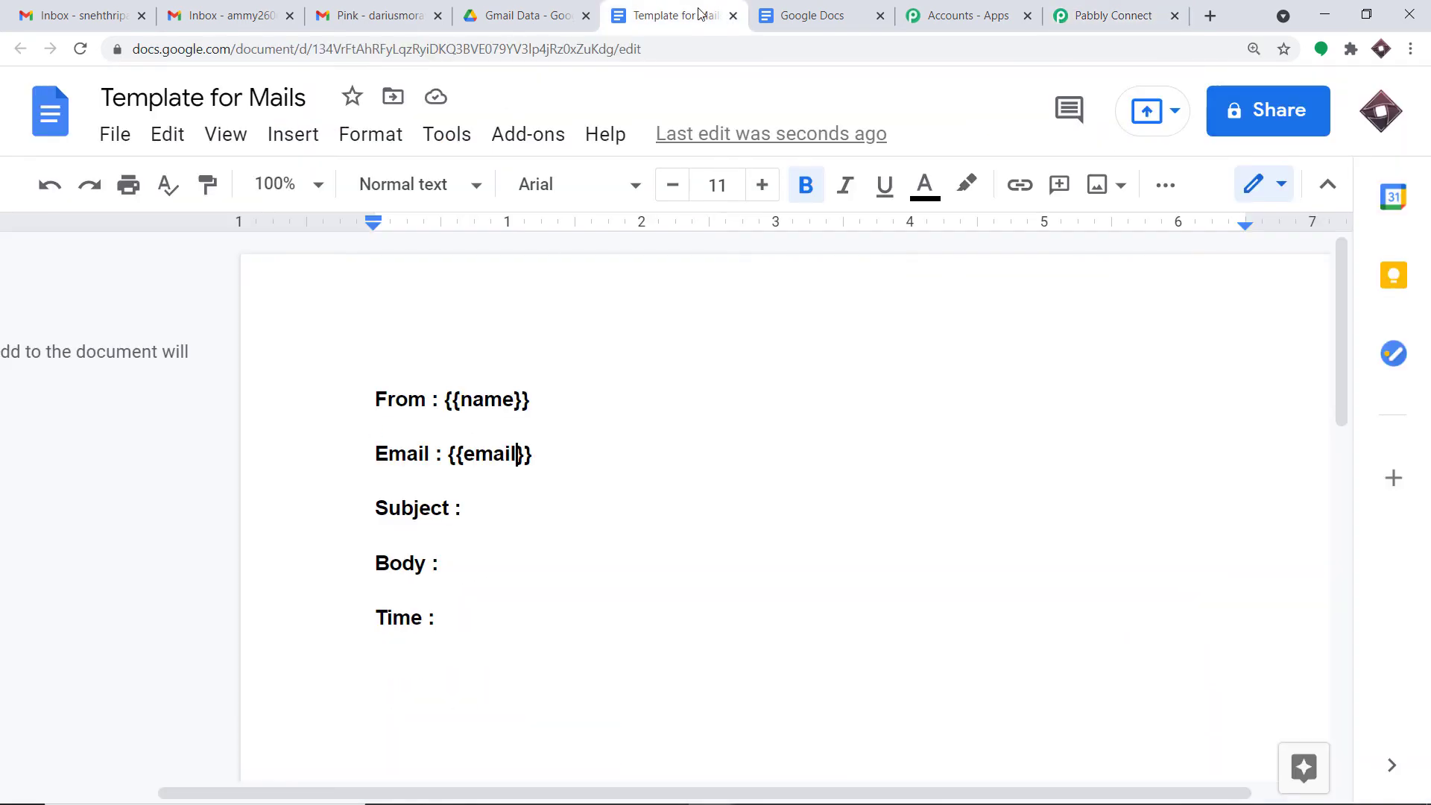
Add {{subject}}, {{body}} and {{time}} tags after their labels
left_click(505, 504)
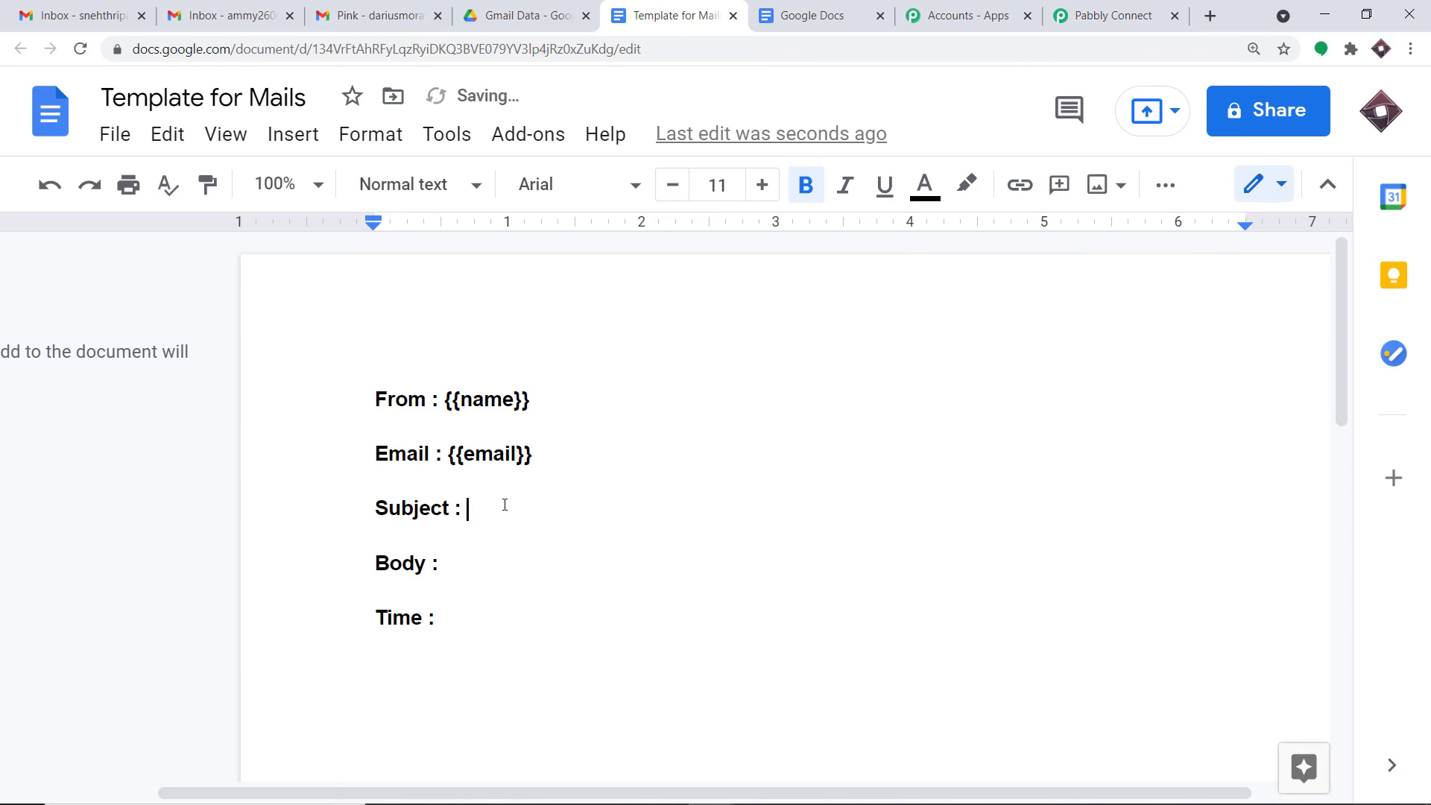
type("{{}}")
left_click(483, 507)
type("subject")
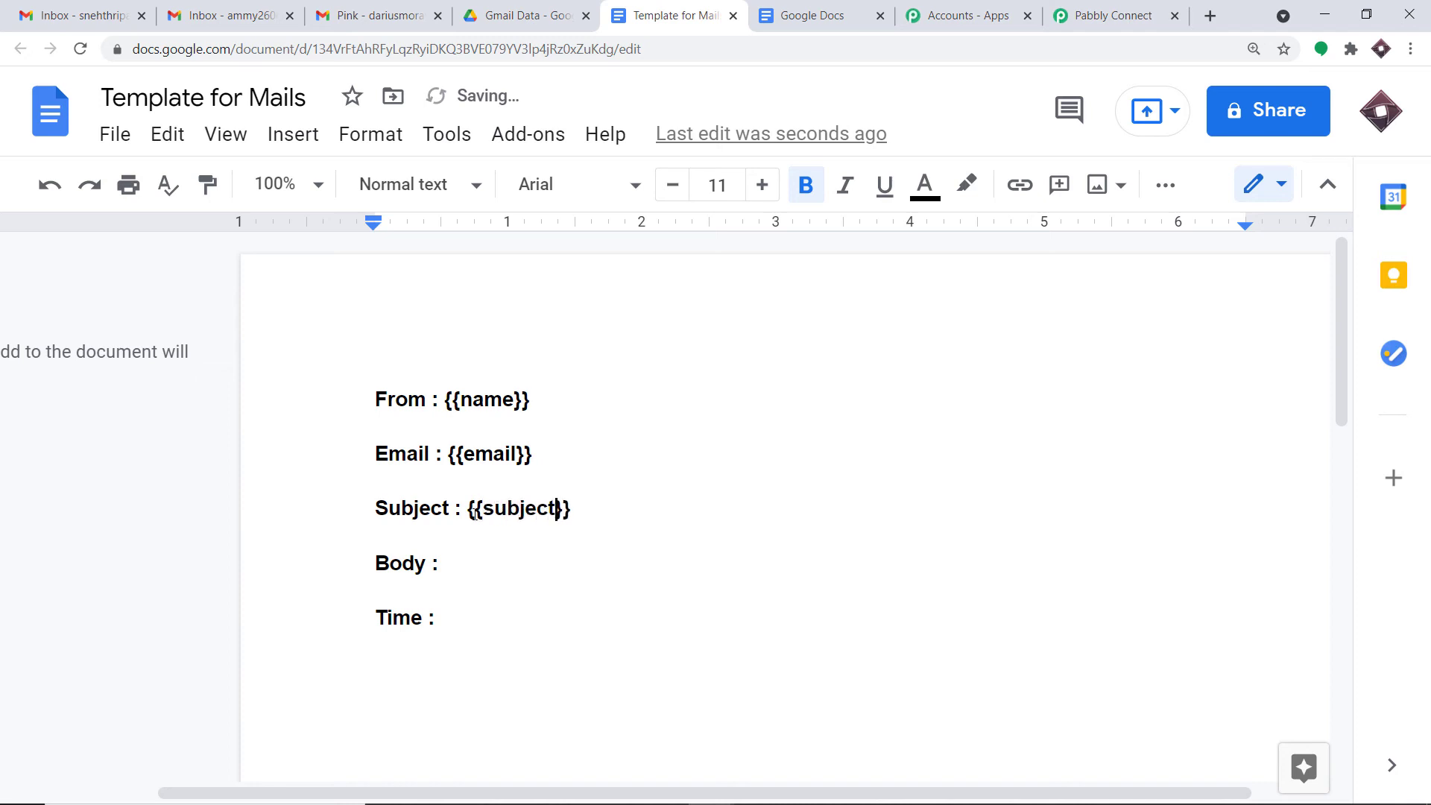
left_click(469, 571)
type("{{b")
type("od")
type("y}}")
type("b")
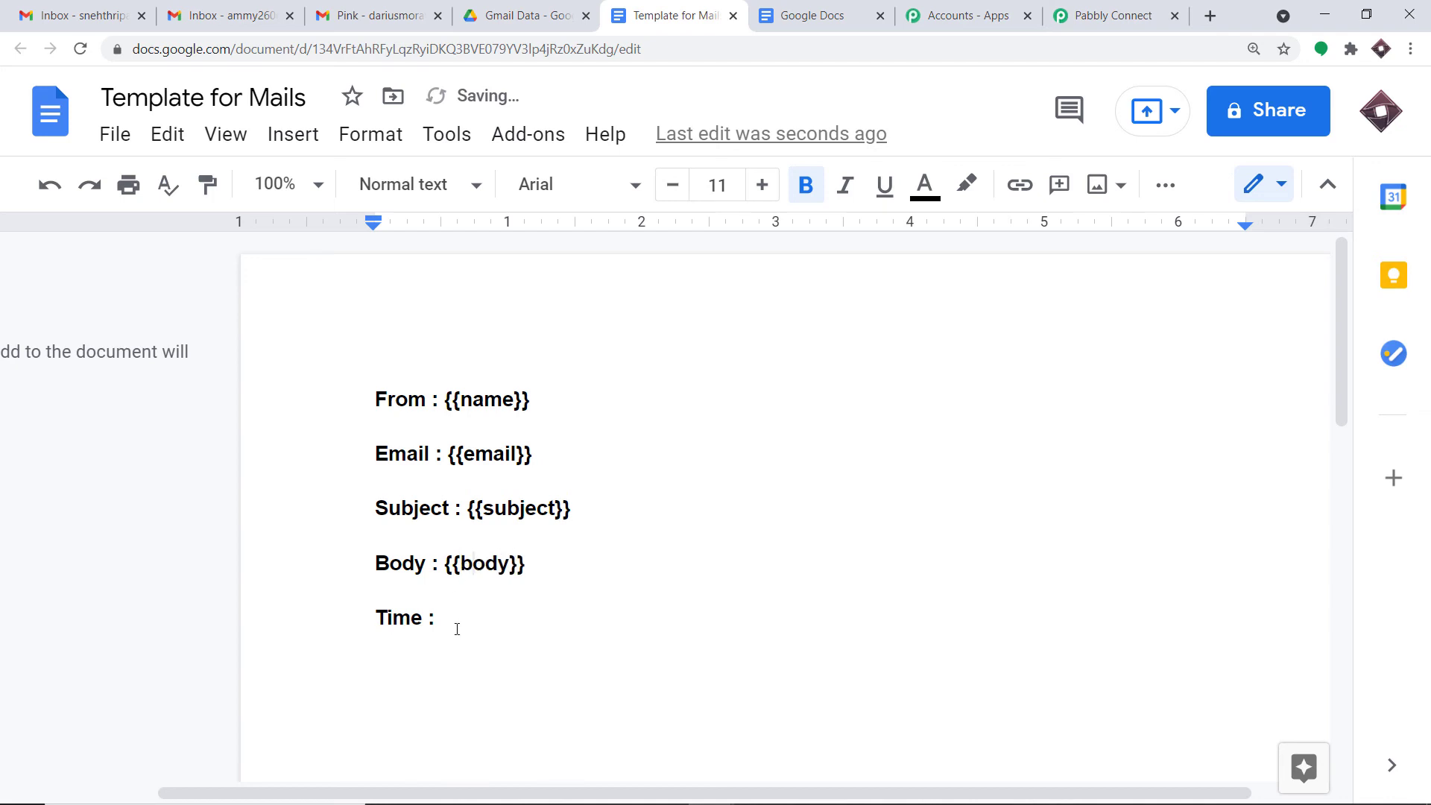
type("{{}}")
left_click(457, 617)
type("time")
Remove bold from the {{name}}, {{email}}, {{subject}}, {{body}} and {{time}} tags
left_click_drag(540, 400, 444, 401)
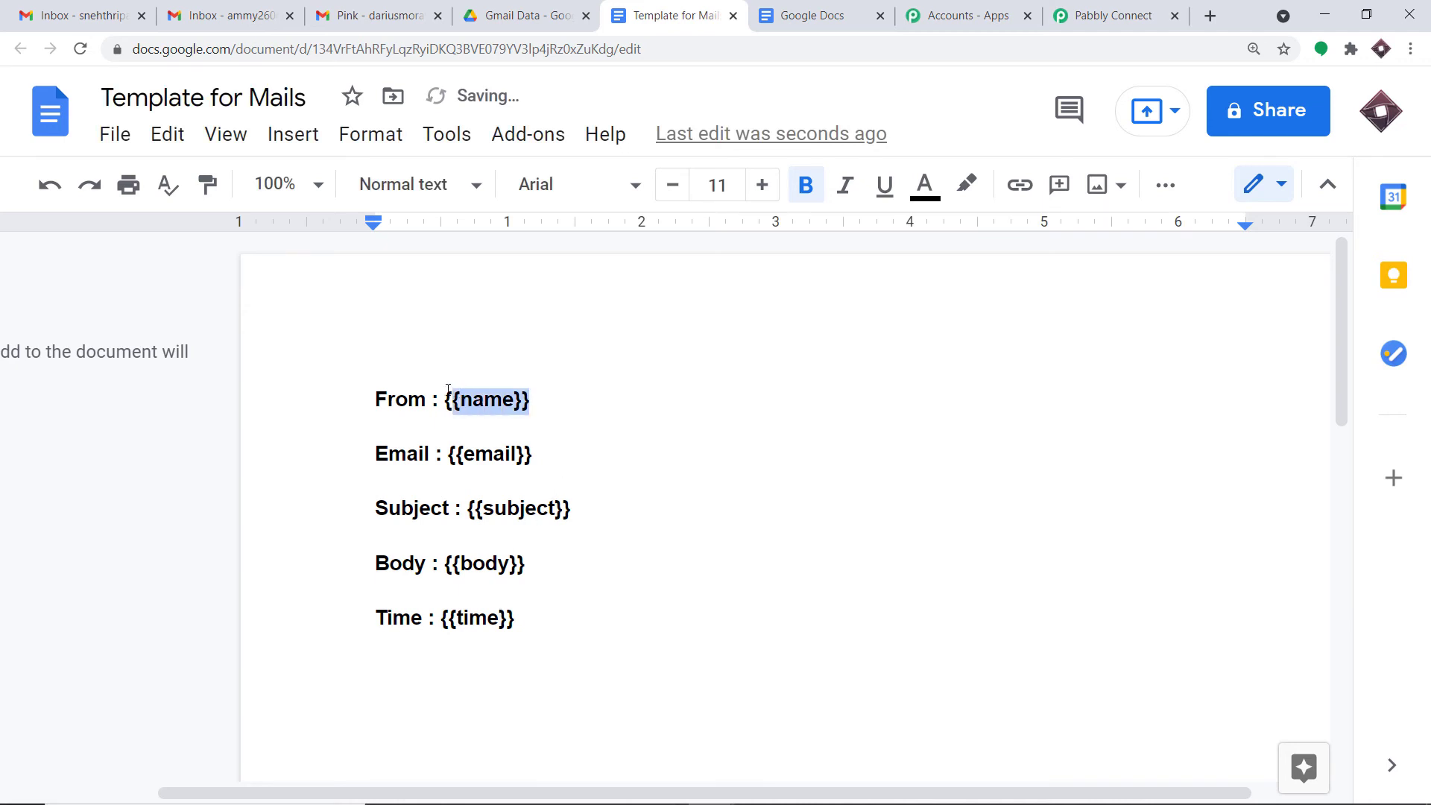
left_click(821, 188)
left_click_drag(561, 457, 447, 455)
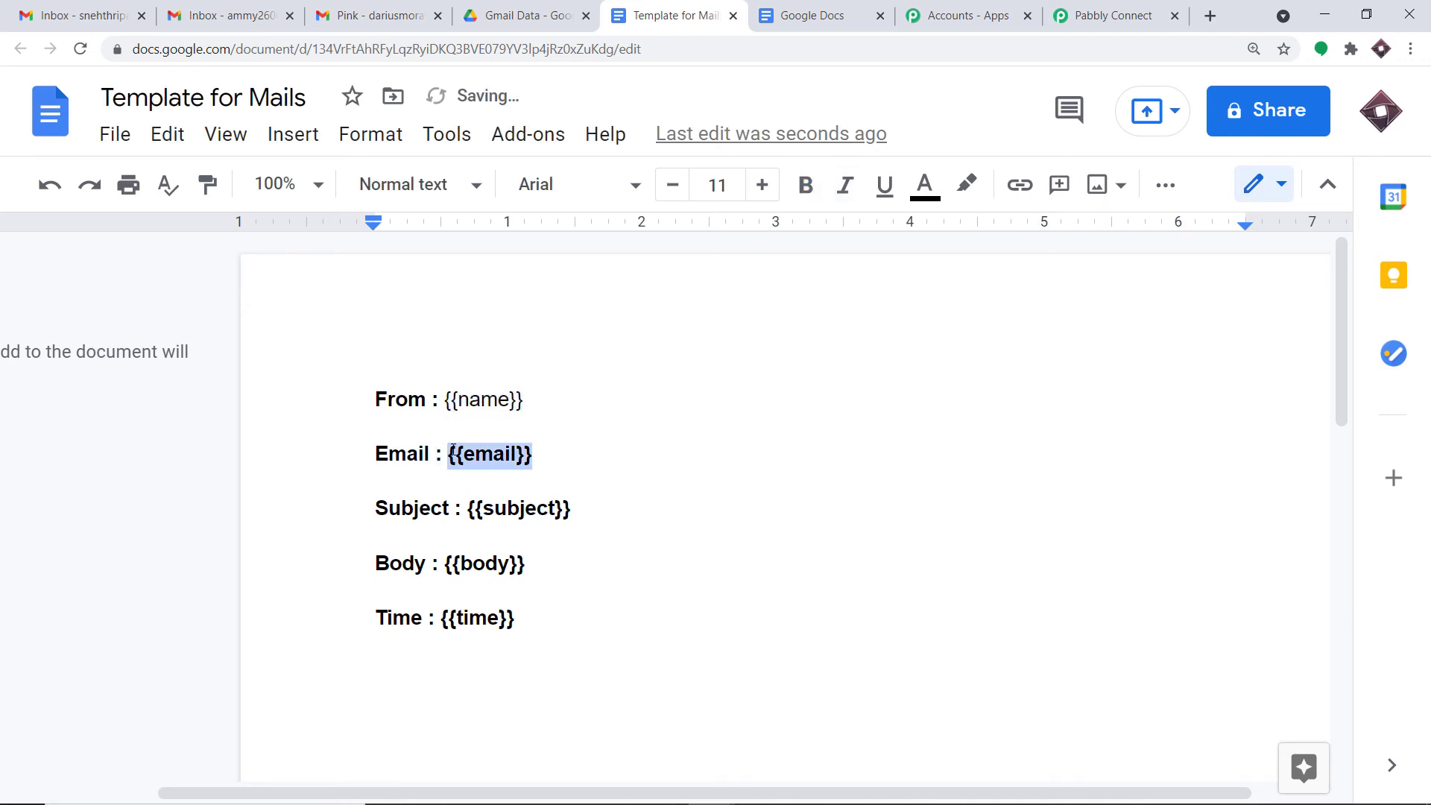
left_click(813, 195)
left_click_drag(623, 512, 470, 504)
left_click(809, 195)
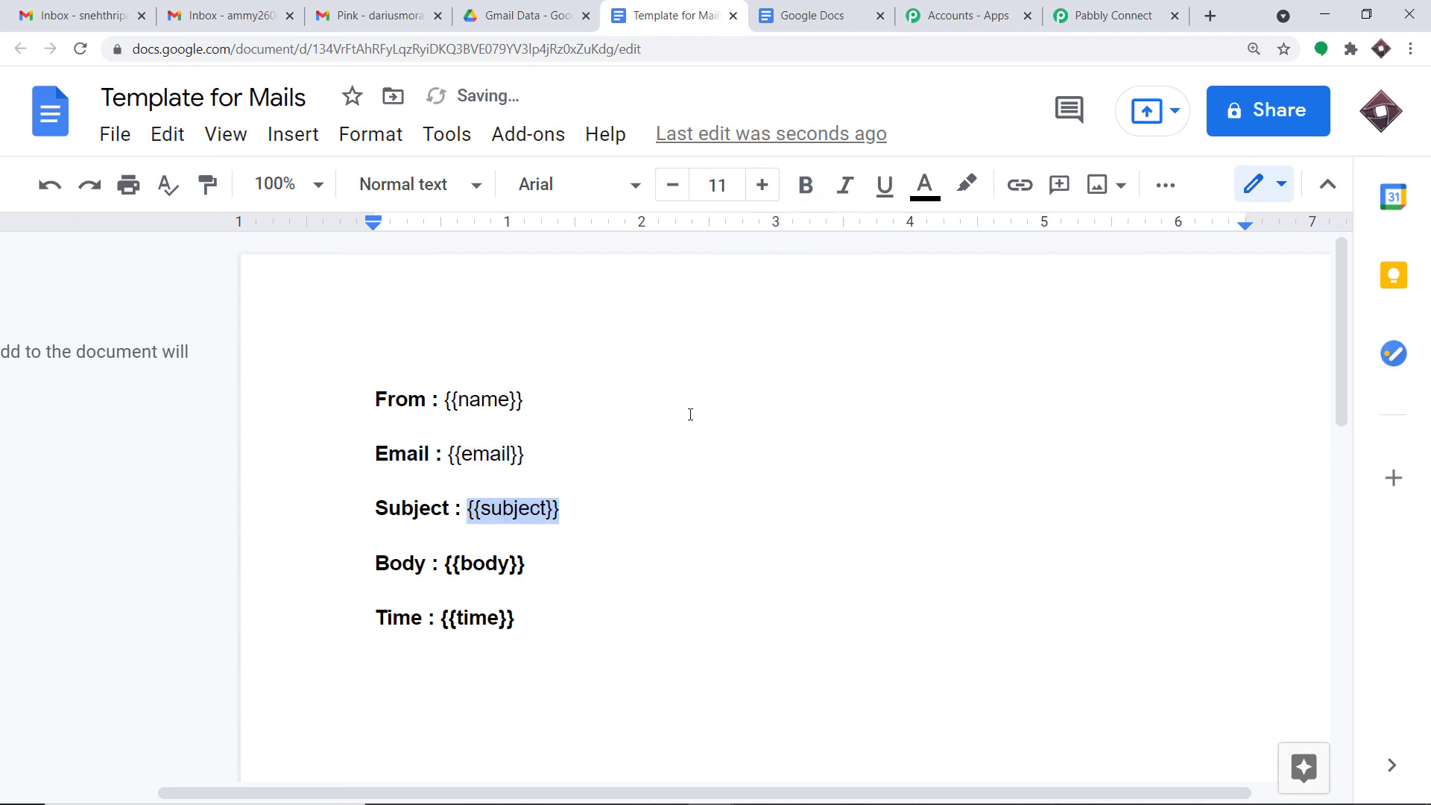
left_click_drag(560, 568, 439, 564)
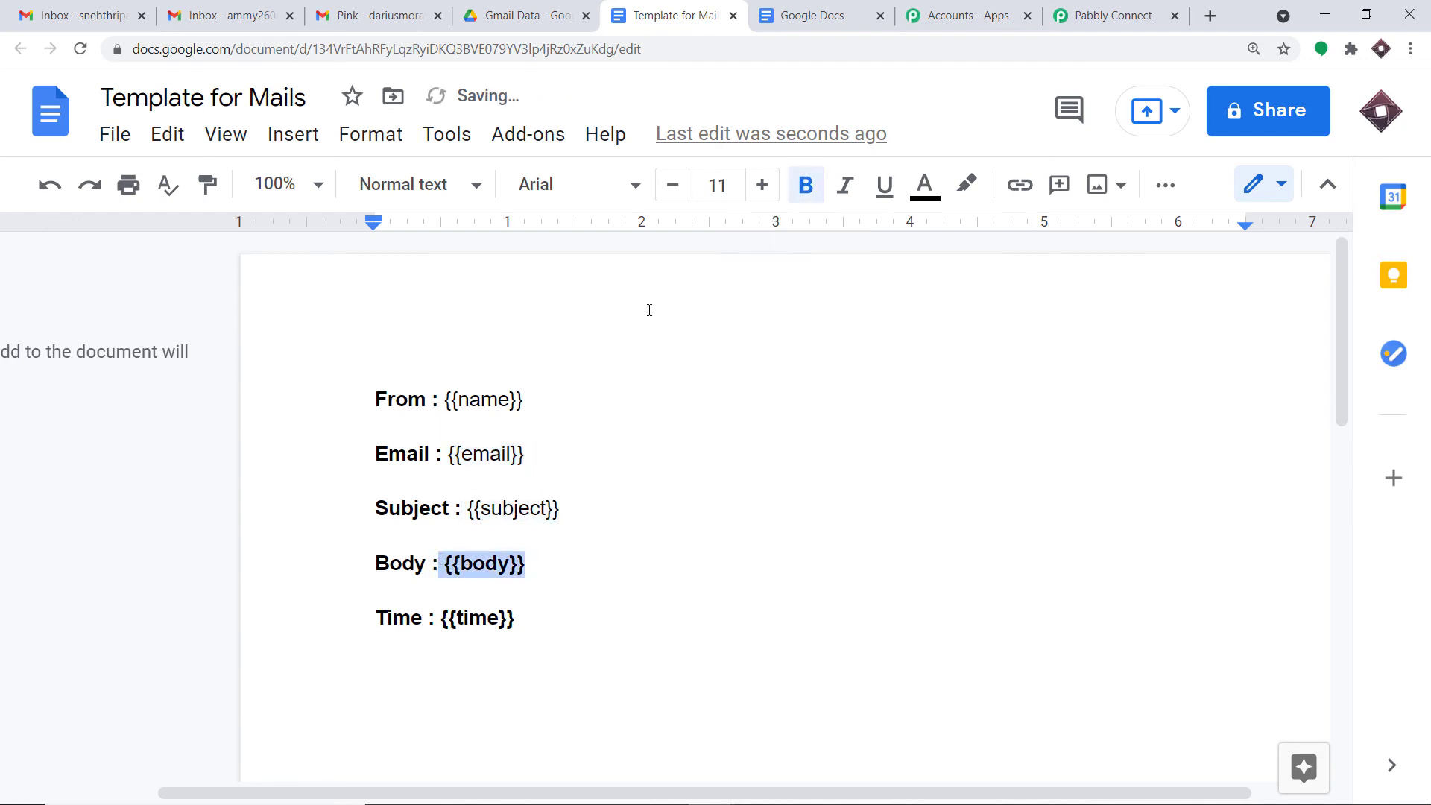
left_click(818, 185)
left_click_drag(513, 625, 440, 620)
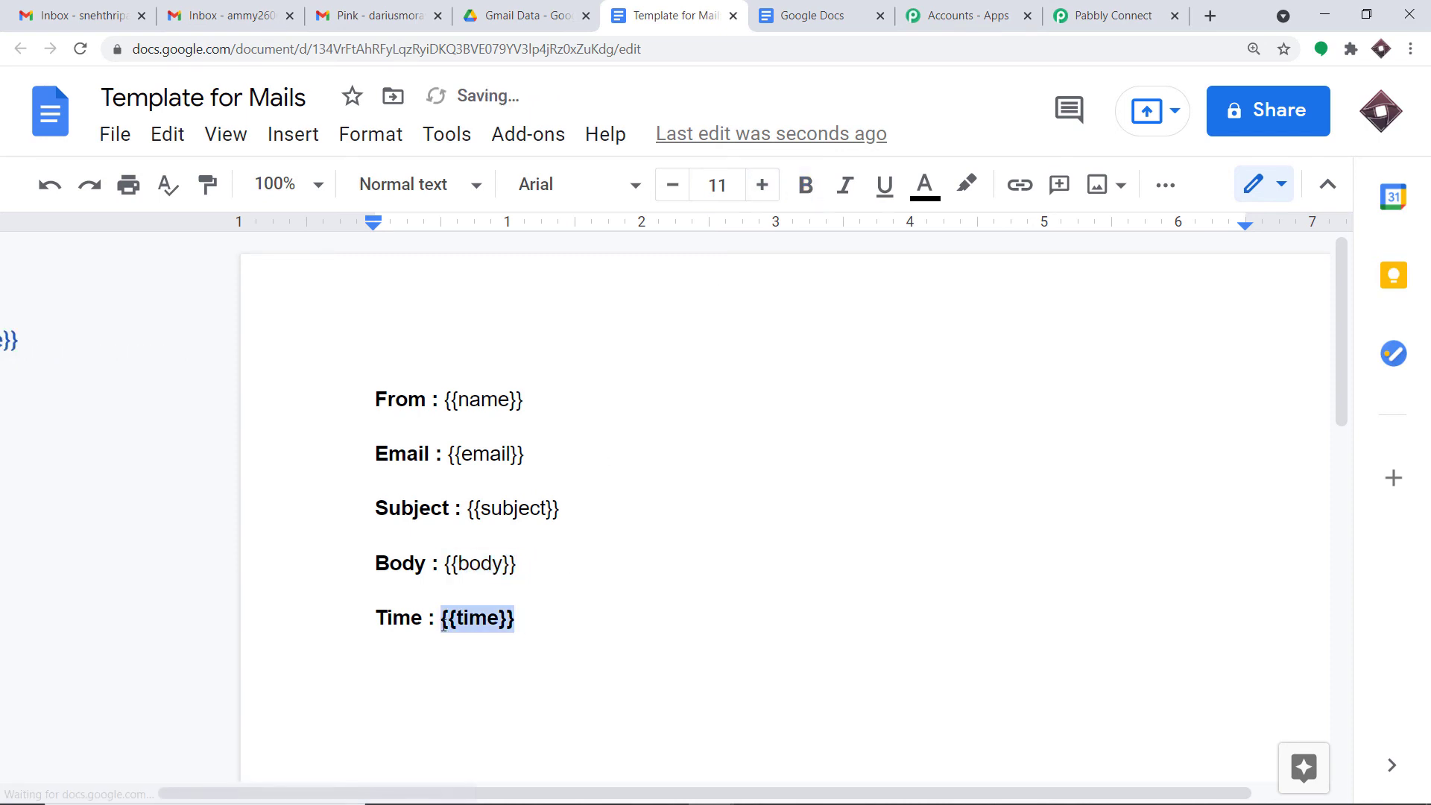
left_click(806, 184)
left_click(762, 409)
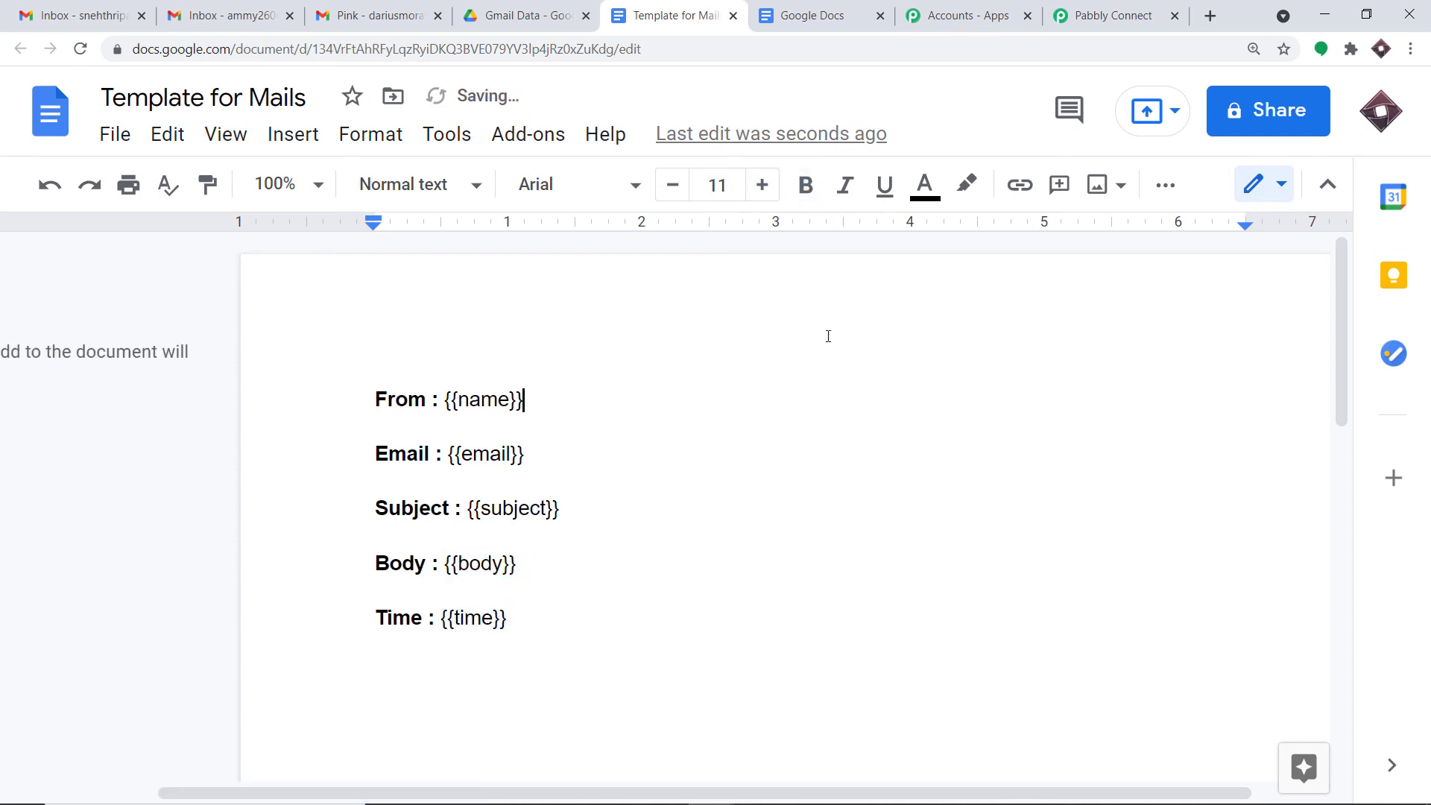
left_click(1107, 15)
Refresh the Template Document so the new Subject, Body and Time fields appear in the form
scroll(1178, 223, "up", 3)
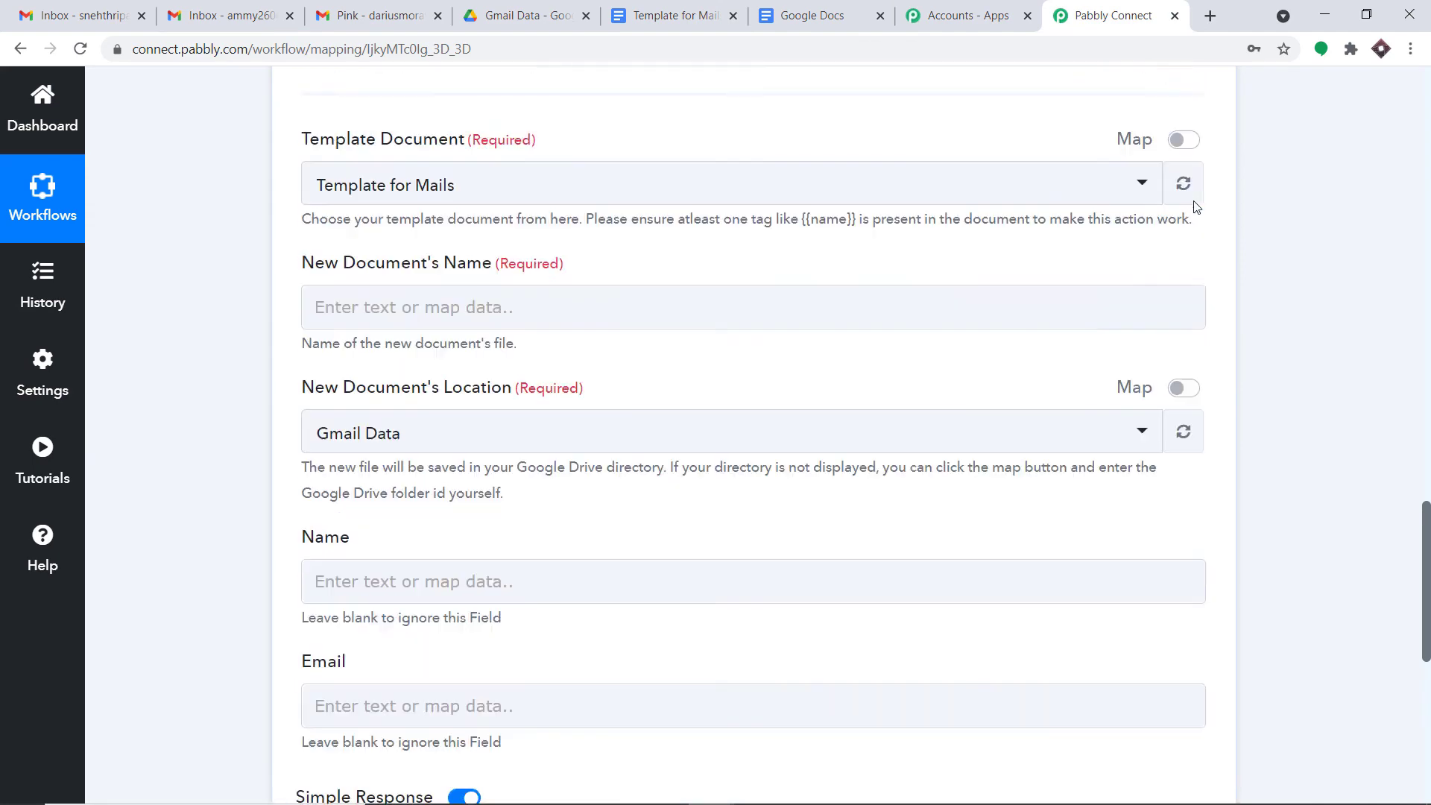
left_click(1183, 255)
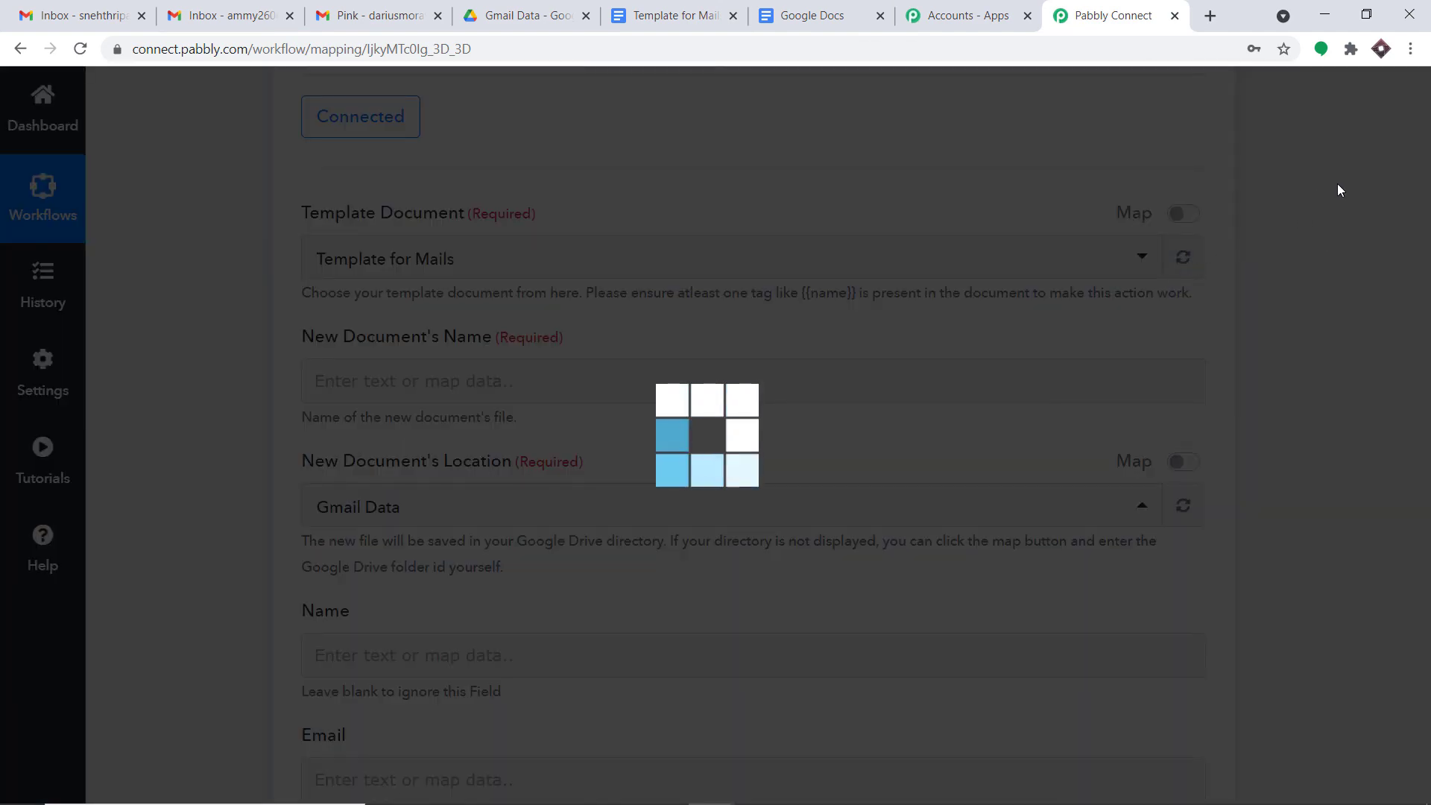
scroll(1051, 359, "down", 3)
scroll(1050, 360, "down", 3)
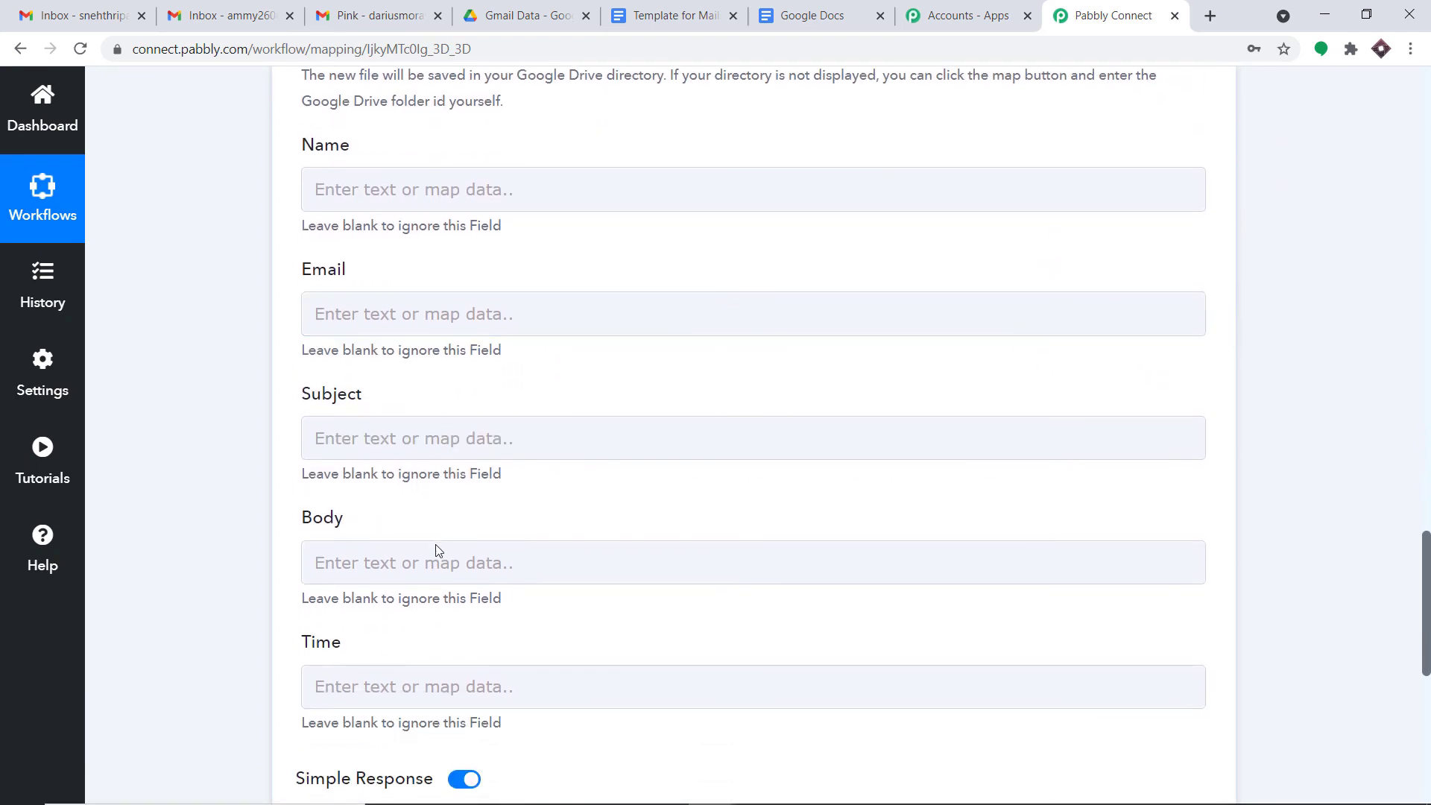
left_click(716, 578)
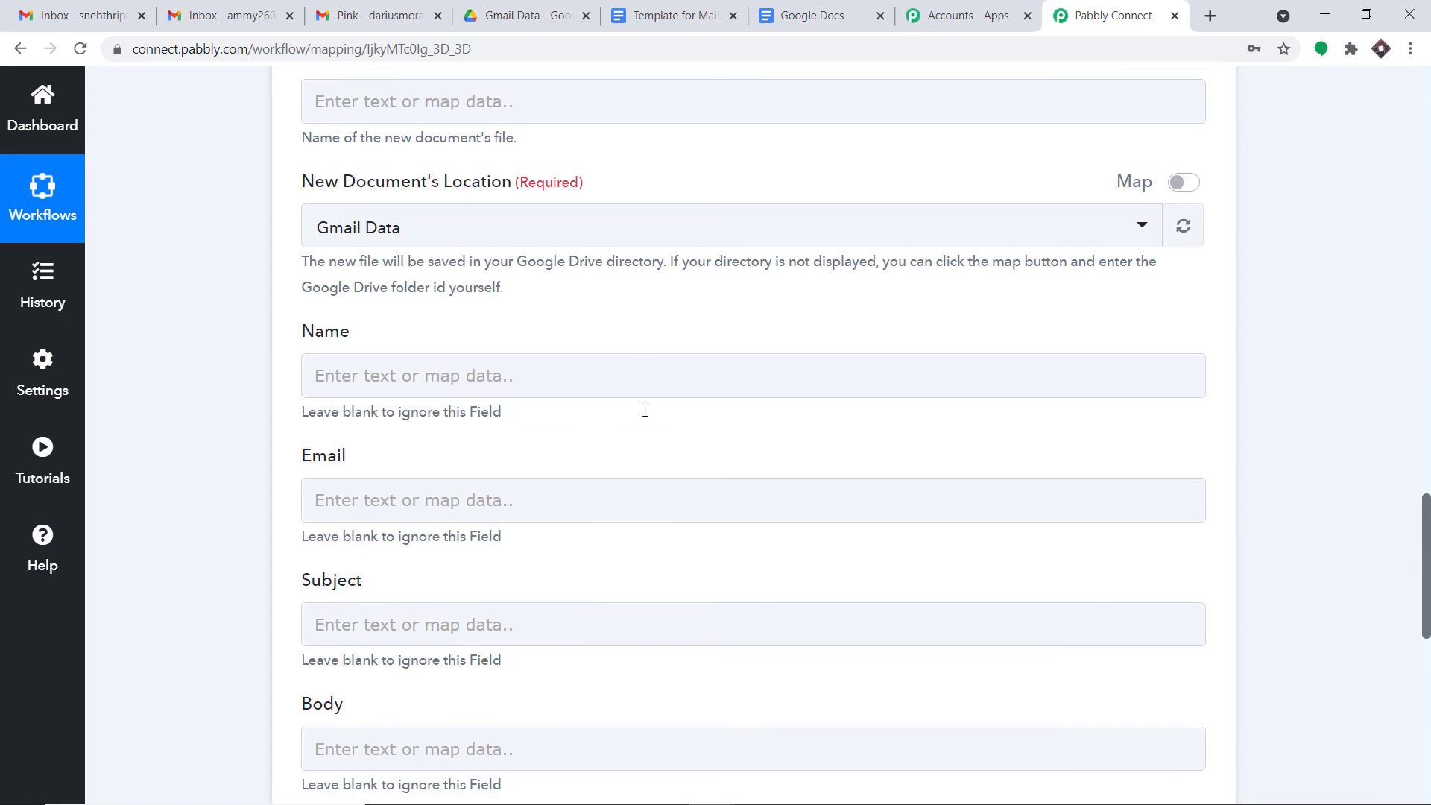
scroll(594, 668, "down", 3)
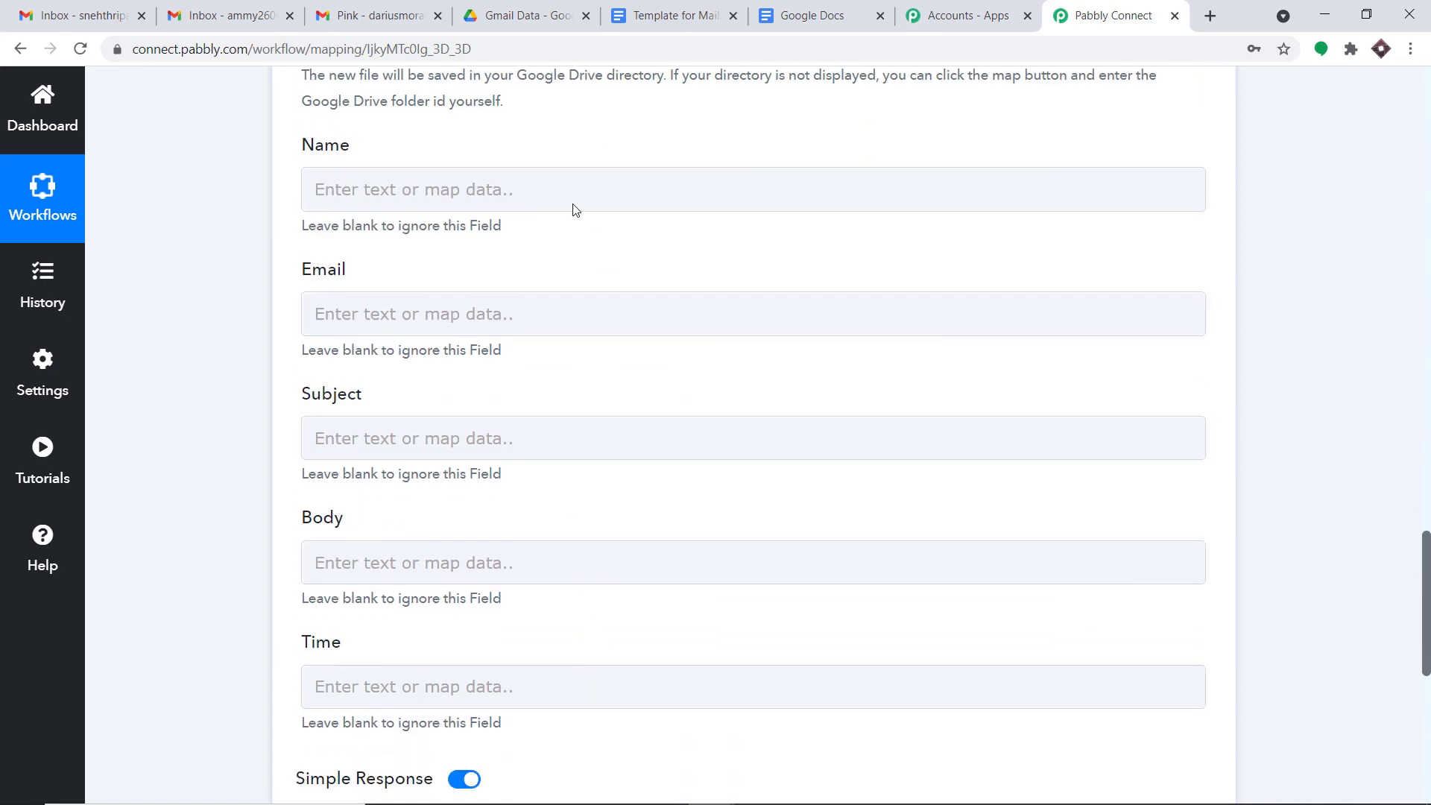
Compare with the template document in Google Docs, then return to the workflow's Name field
key("ctrl+5")
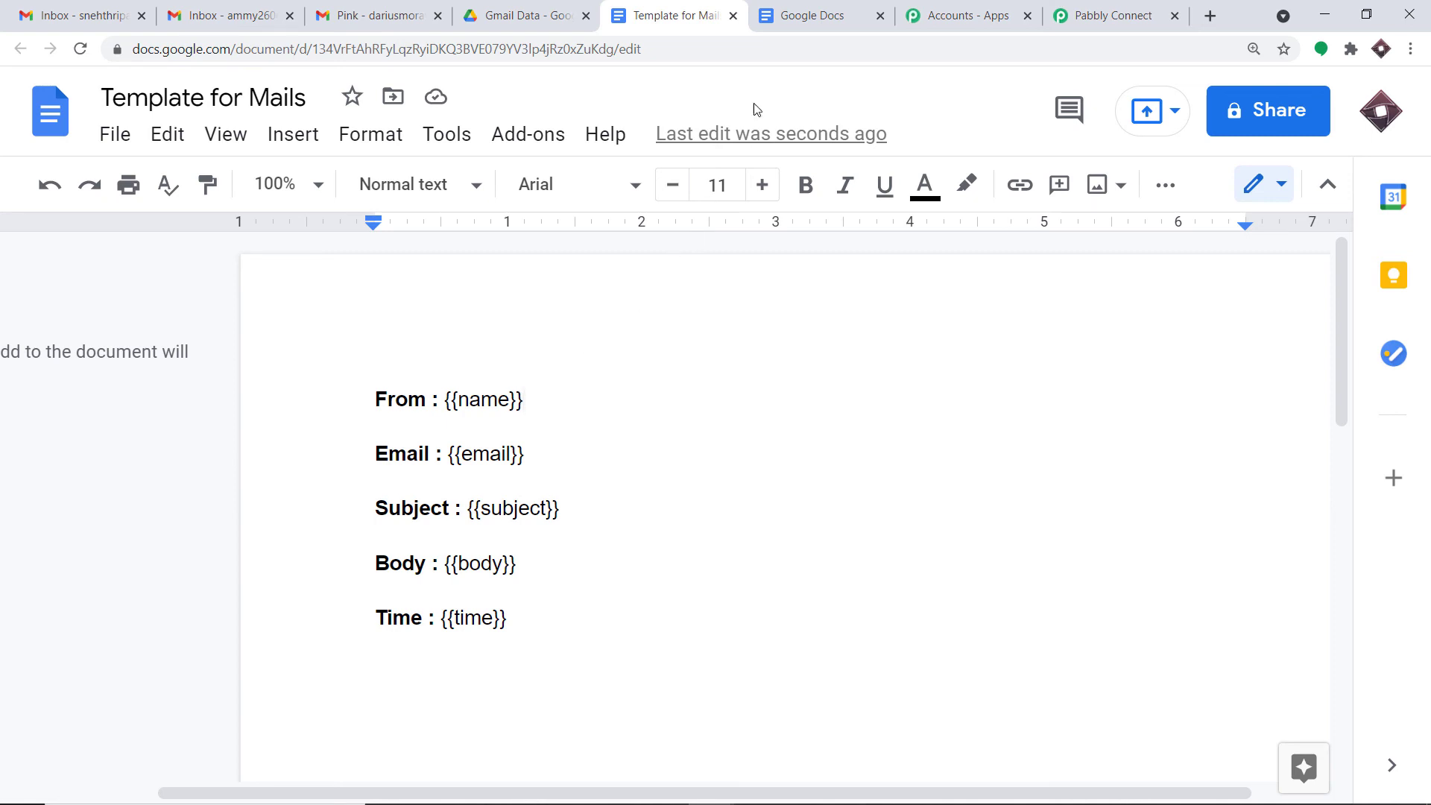
left_click(795, 17)
left_click(664, 10)
left_click(1107, 9)
scroll(1034, 274, "up", 5)
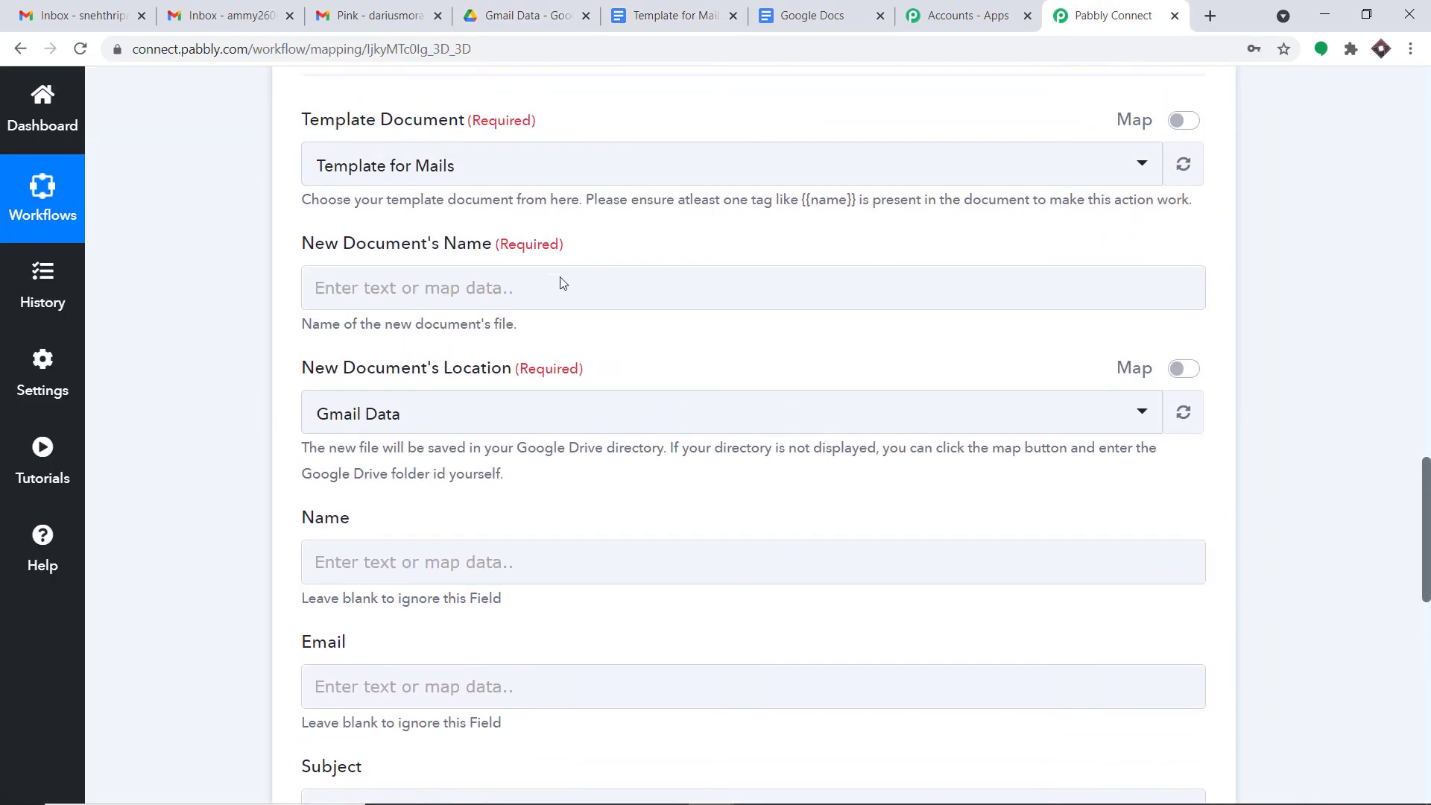
left_click(516, 291)
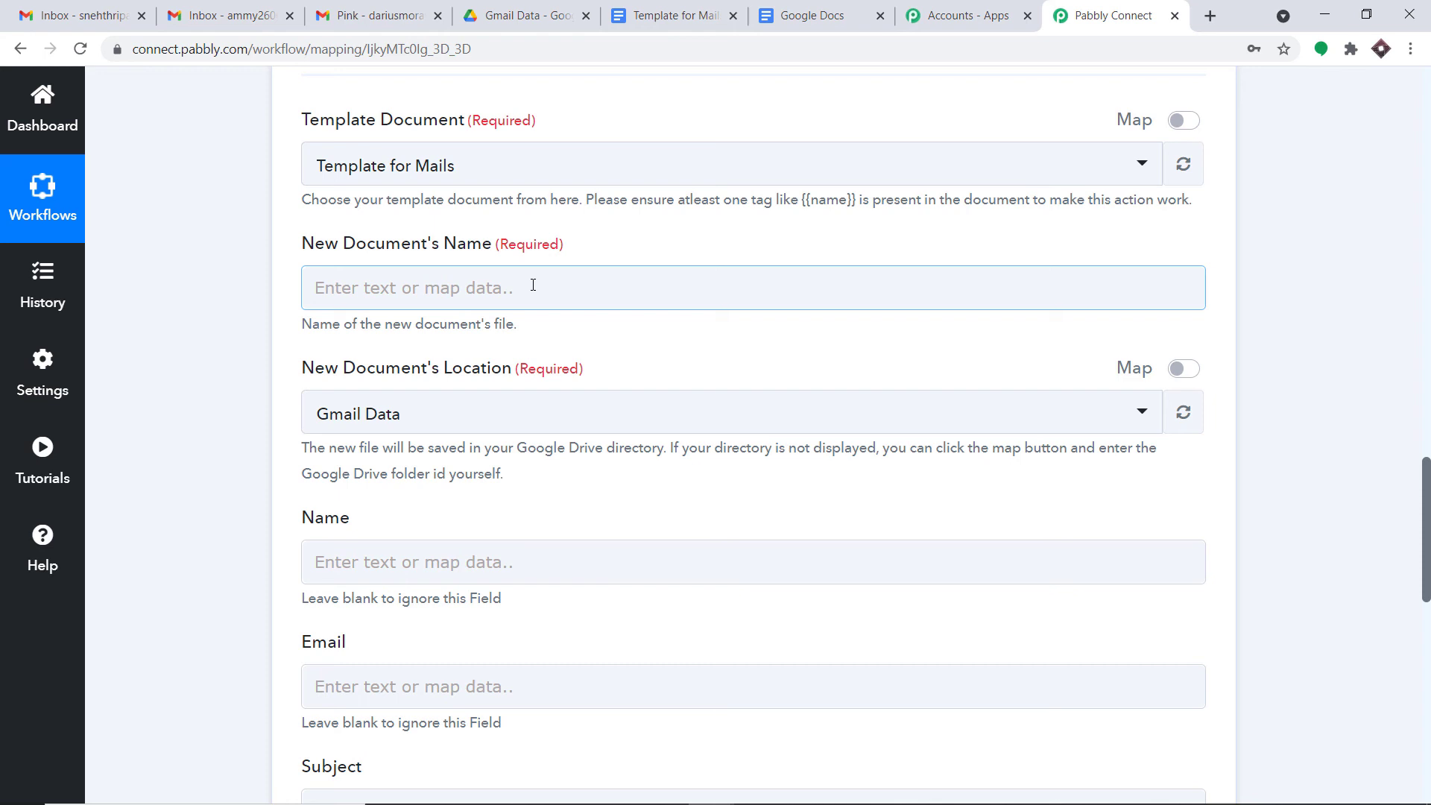
Map the document name to From 0 Display, a hyphen, and Header Subject
left_click(533, 285)
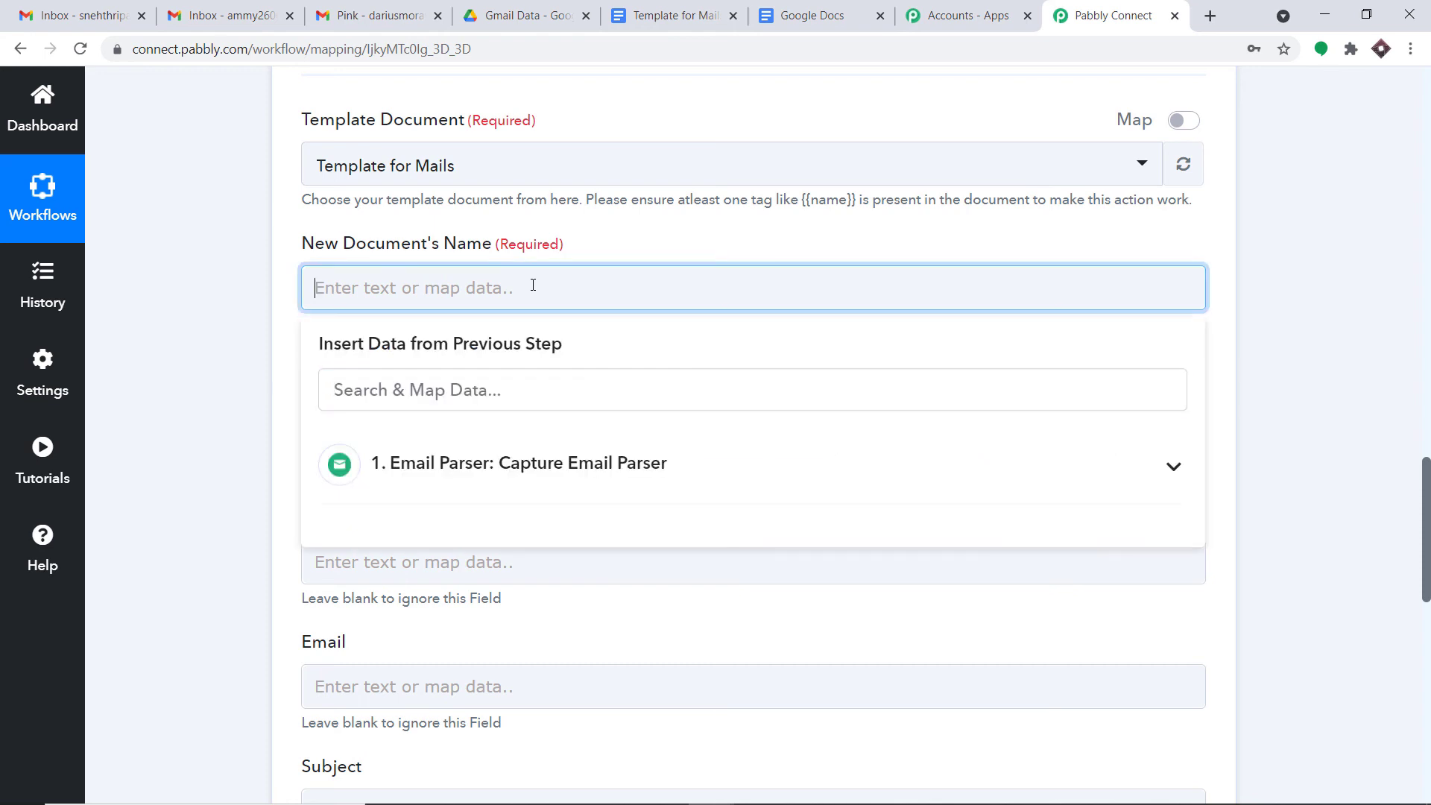
left_click(544, 456)
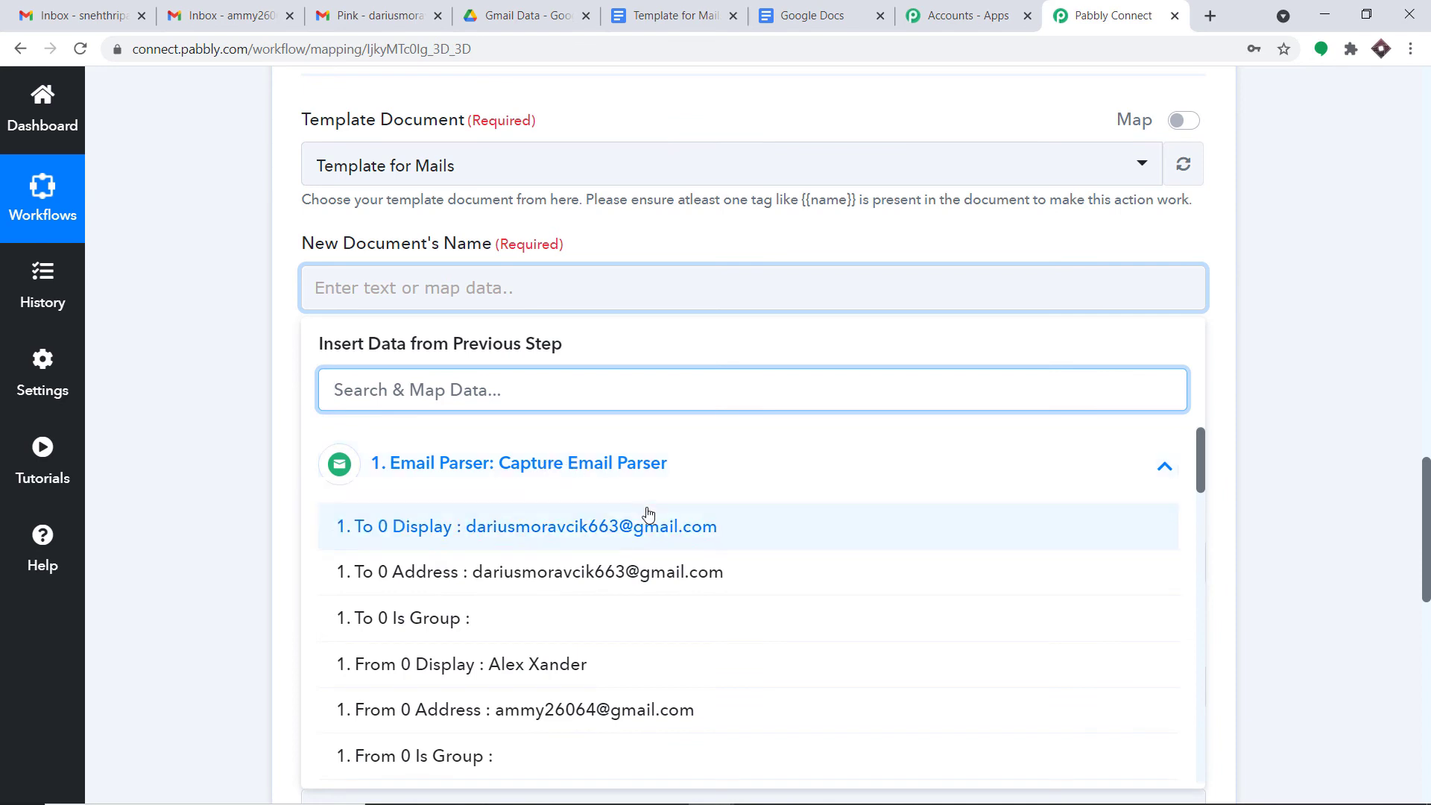
scroll(631, 534, "down", 1)
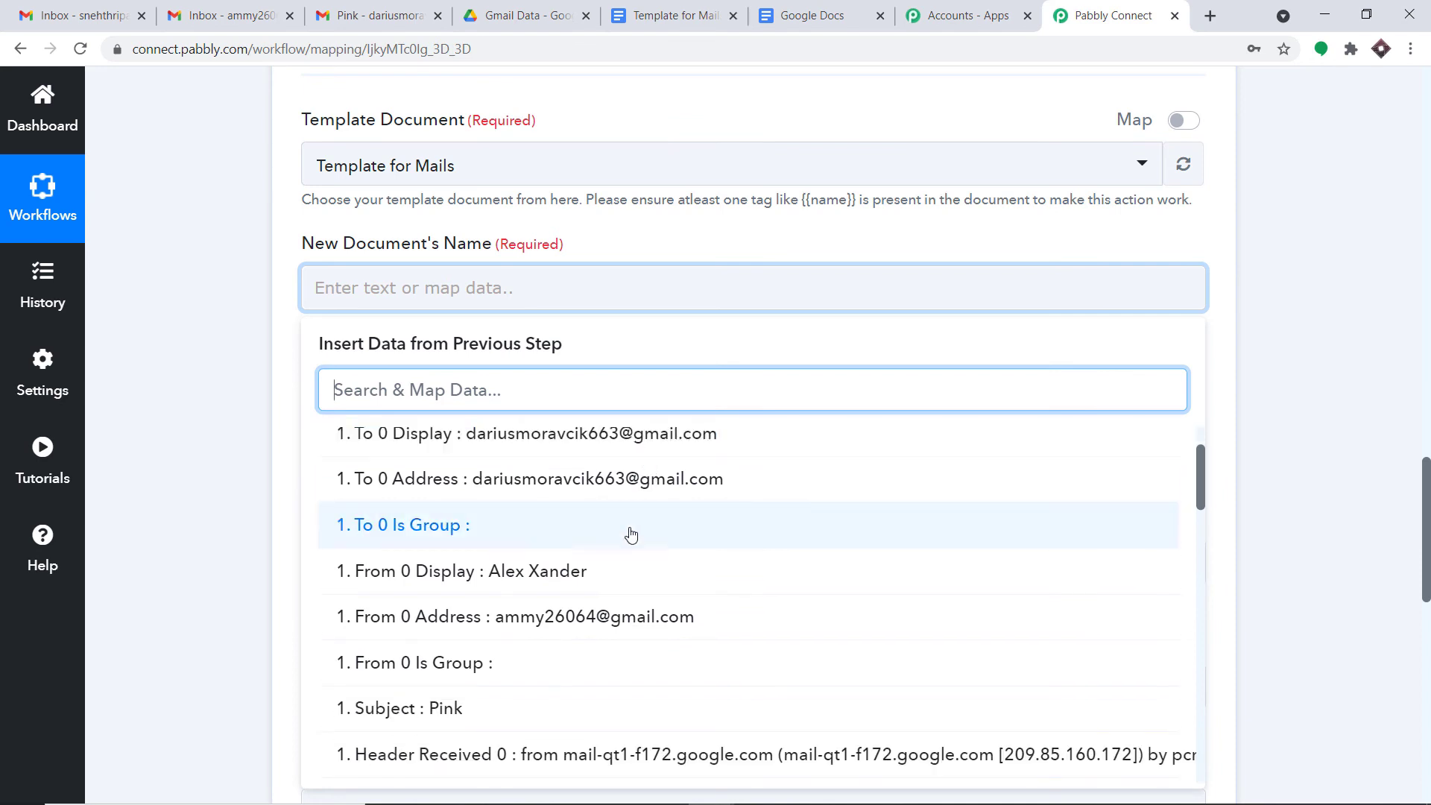
left_click(587, 573)
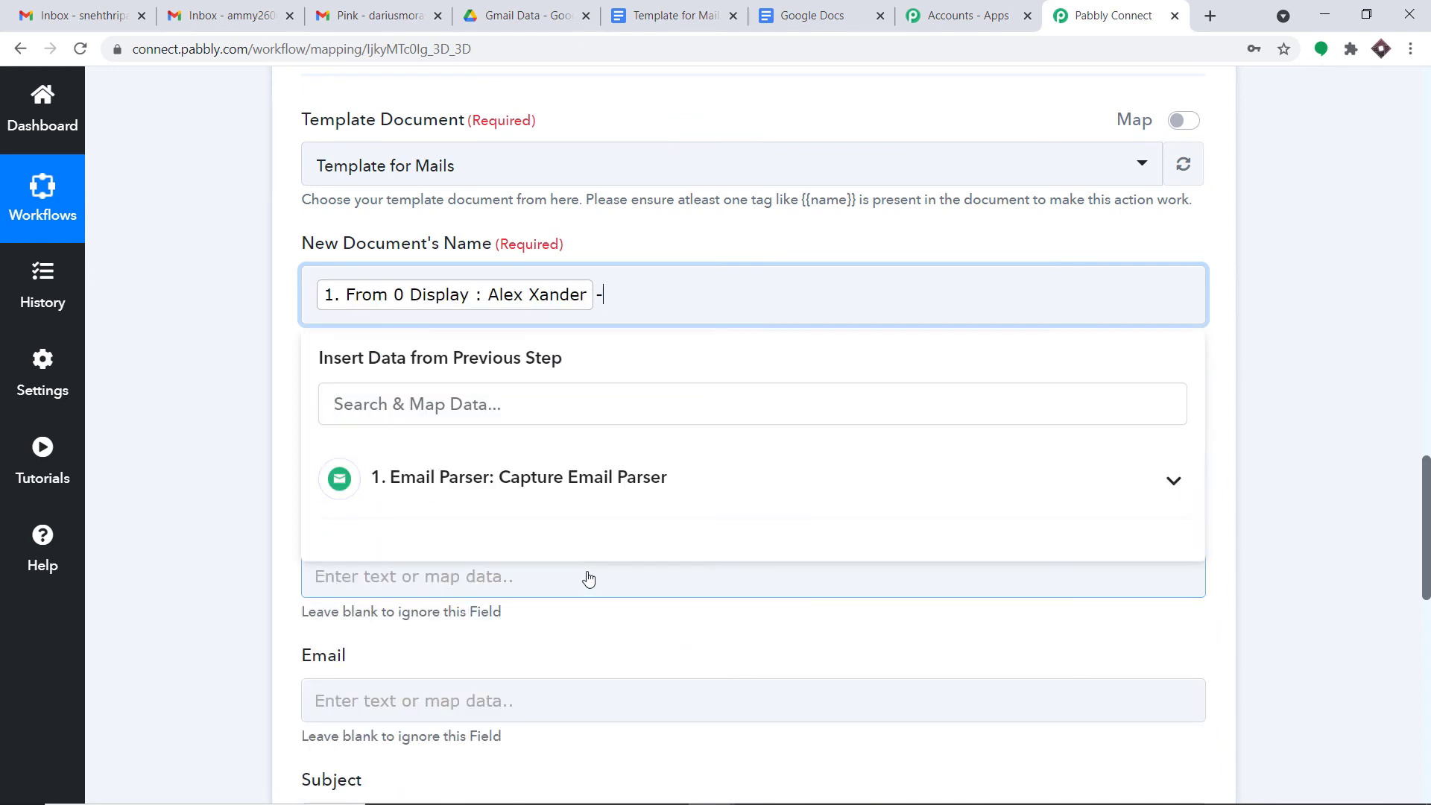
left_click(569, 483)
scroll(671, 535, "down", 5)
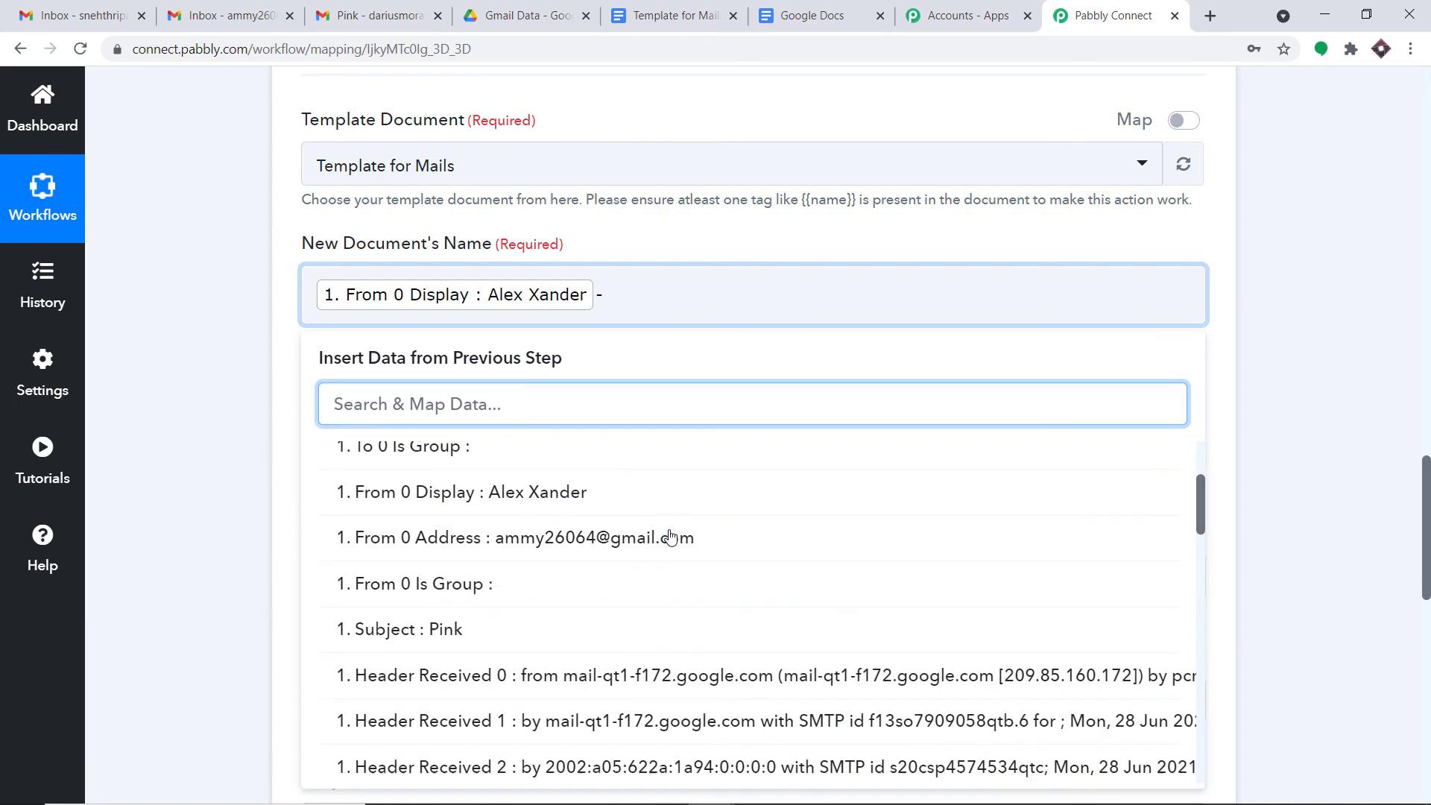
scroll(674, 542, "down", 2)
scroll(681, 553, "down", 3)
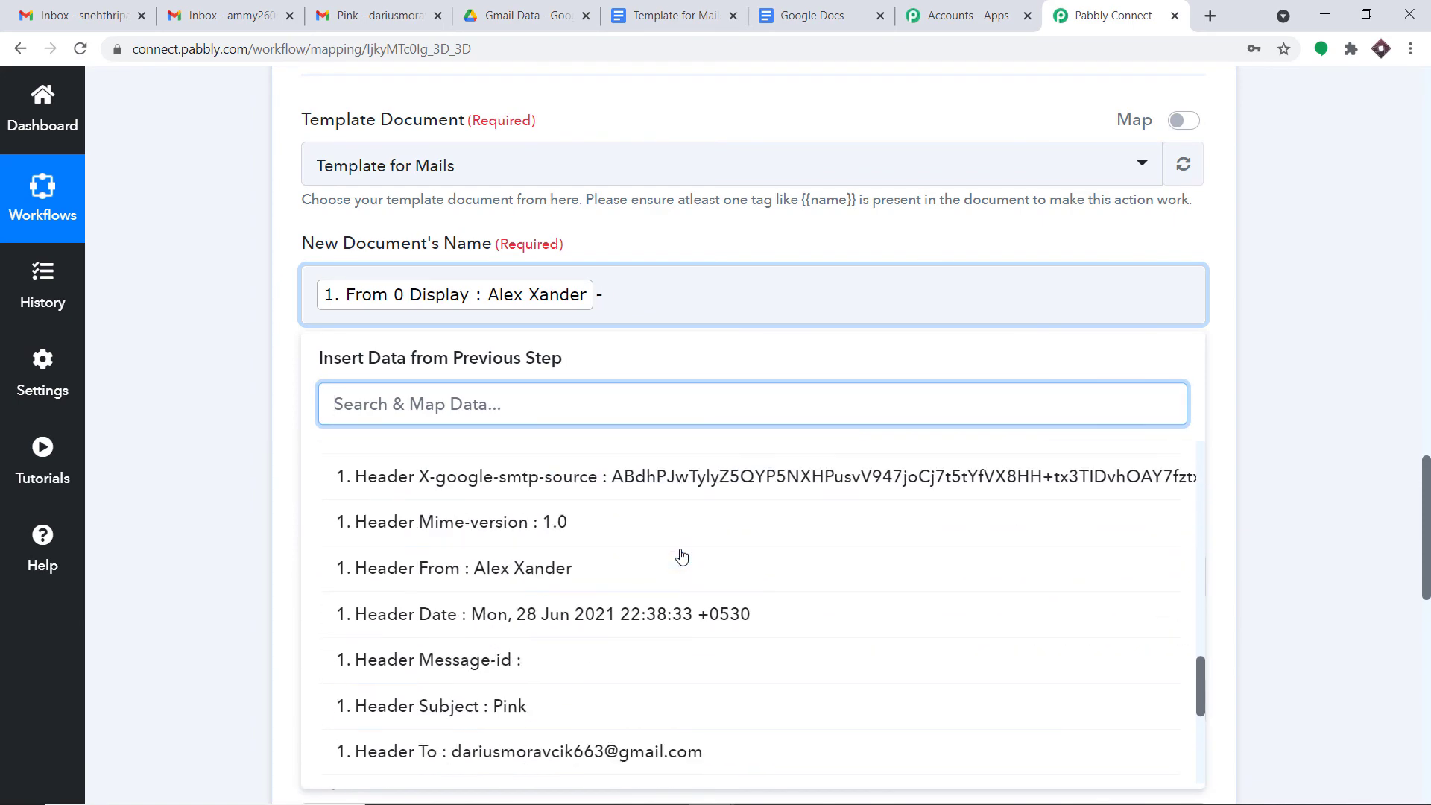
left_click(561, 714)
left_click(863, 245)
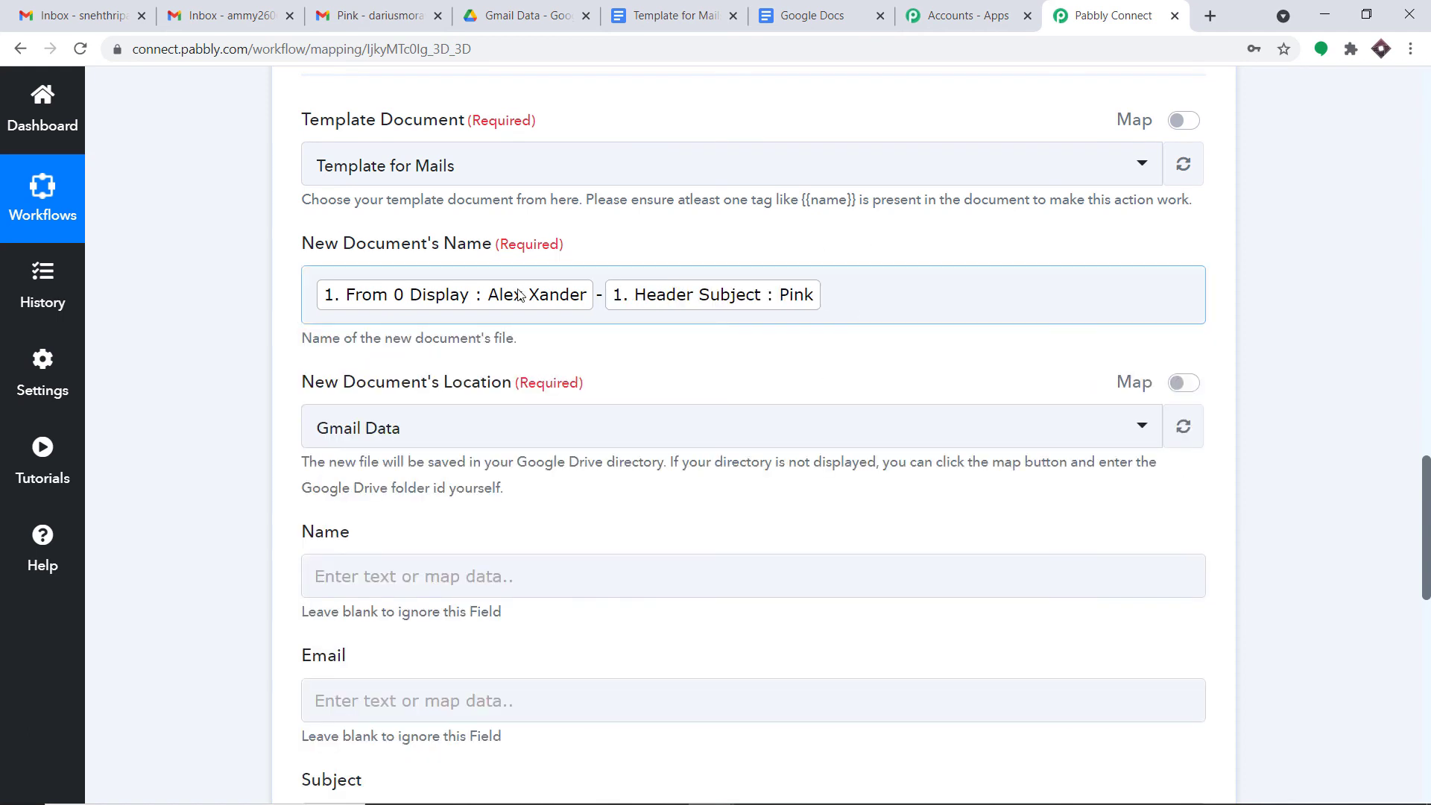
Check the Gmail Data Drive folder and Docs home, then return to the workflow
scroll(632, 309, "down", 1)
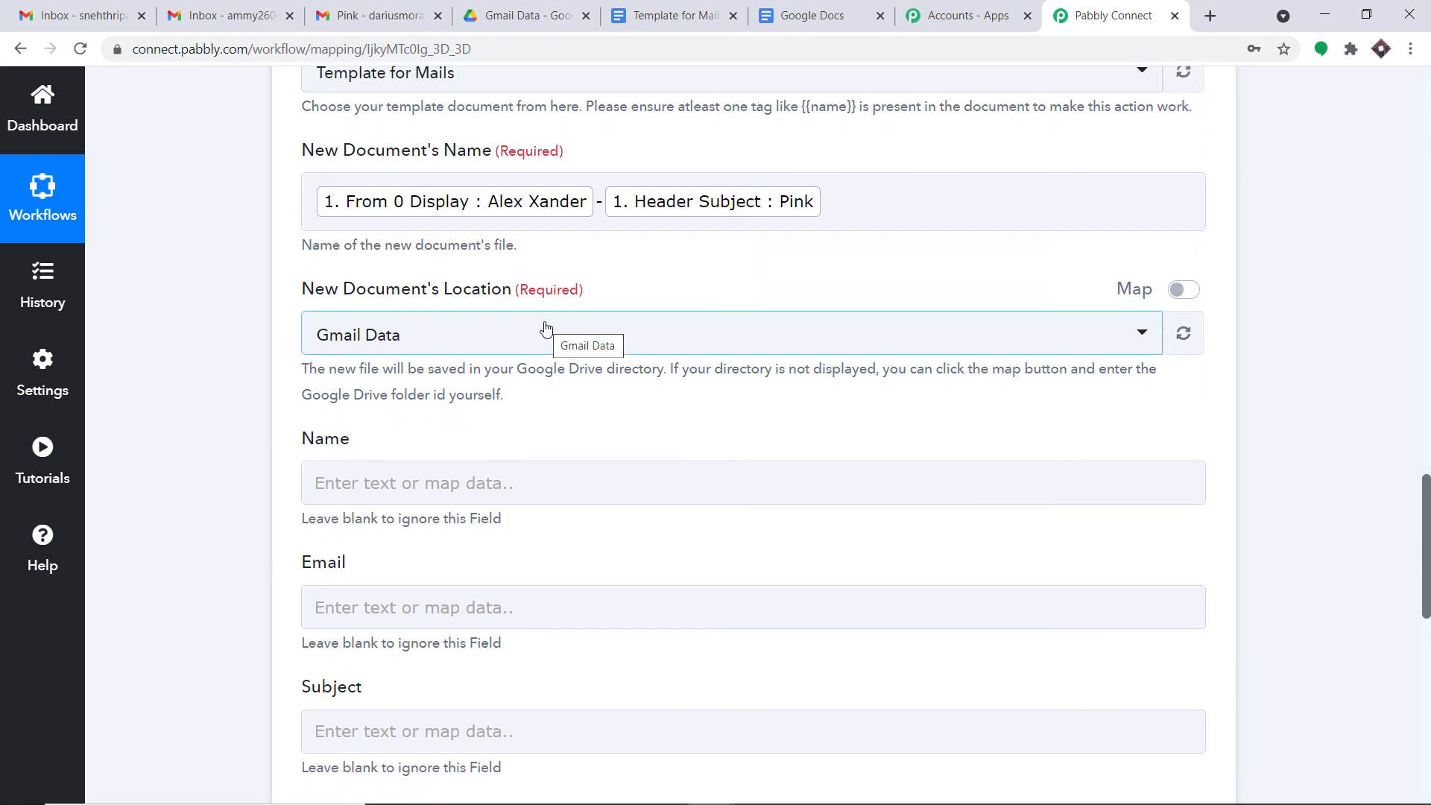
left_click(527, 16)
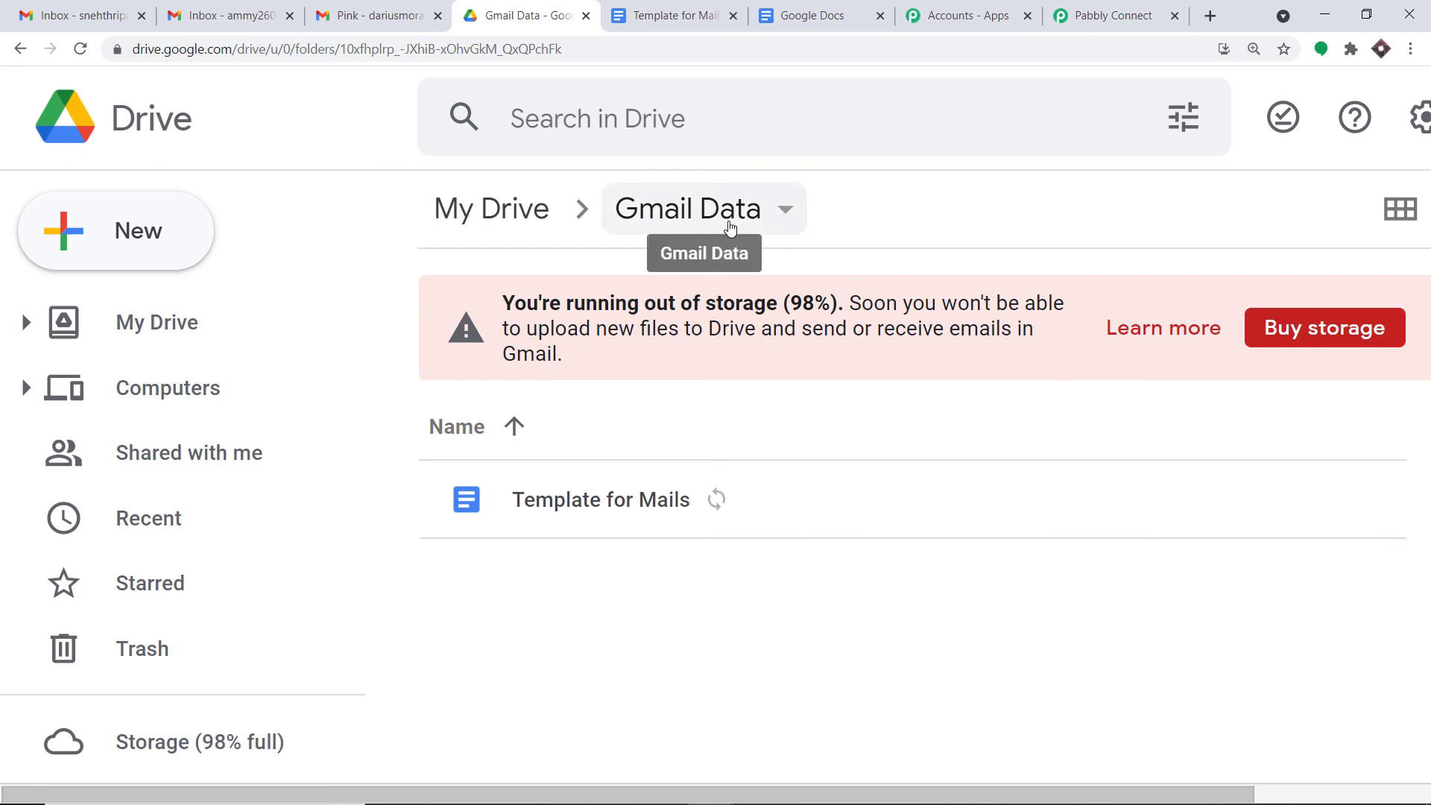
left_click(829, 6)
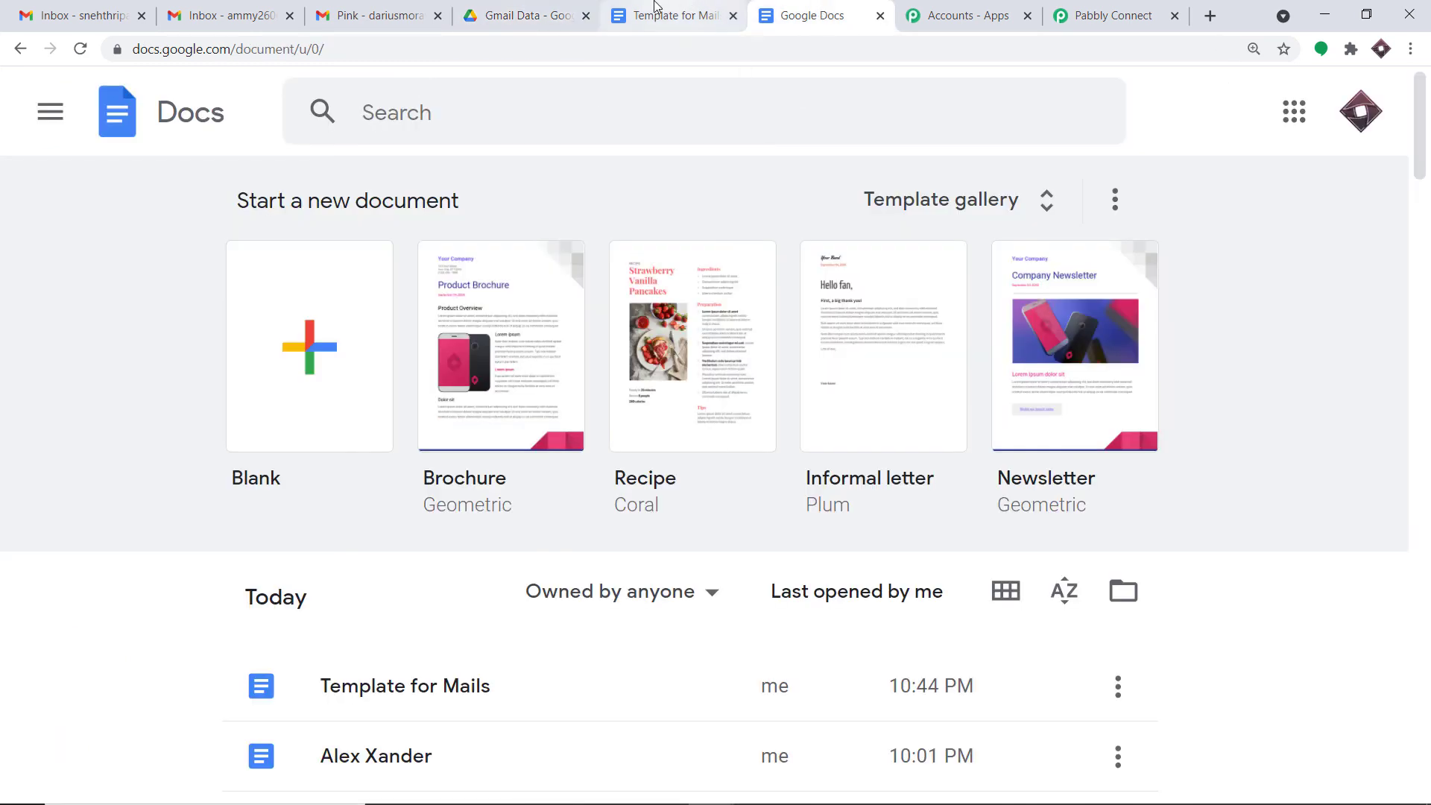
left_click(1125, 10)
scroll(610, 295, "down", 3)
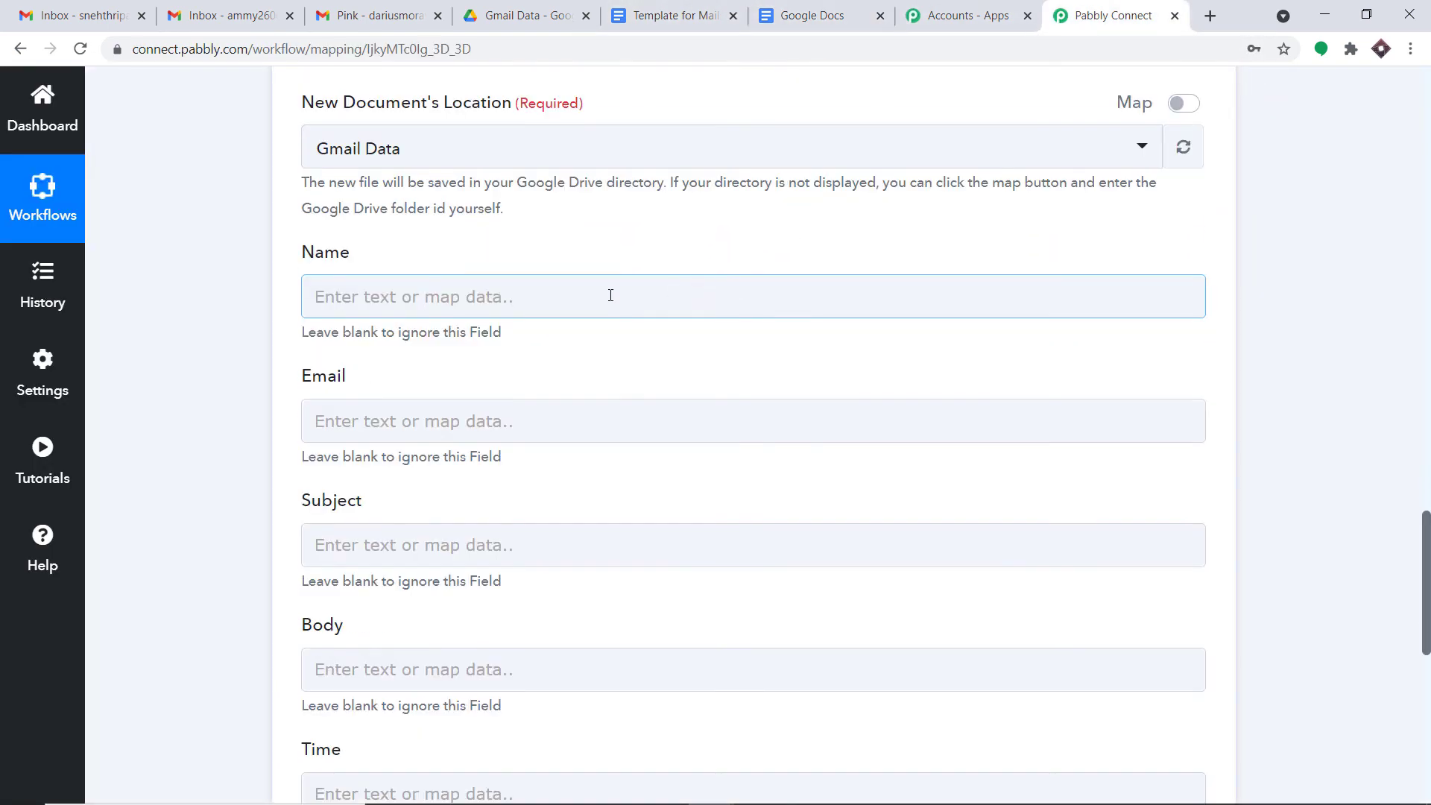
Map Name to From 0 Display and Email to From 0 Address from the Email Parser
left_click(442, 289)
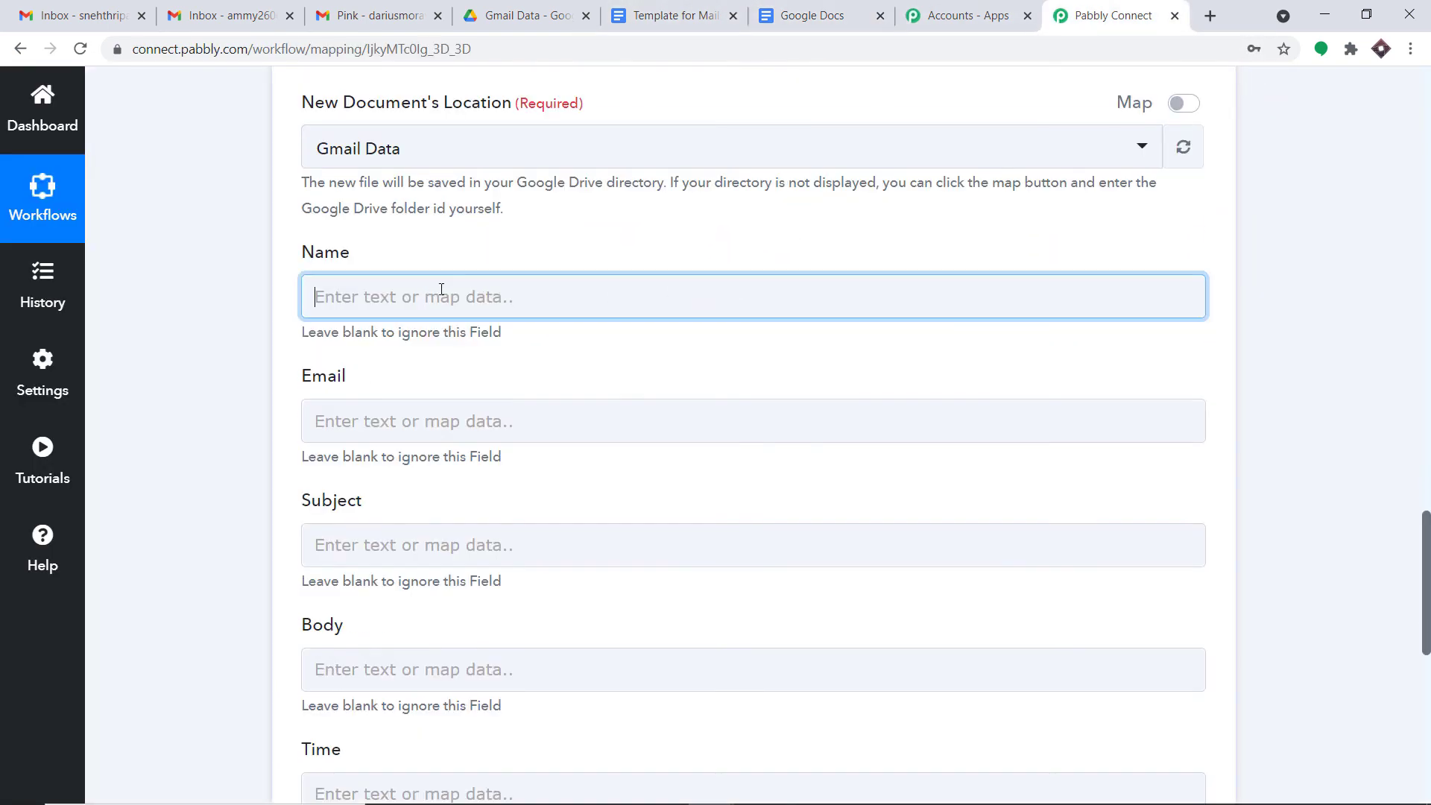
left_click(502, 463)
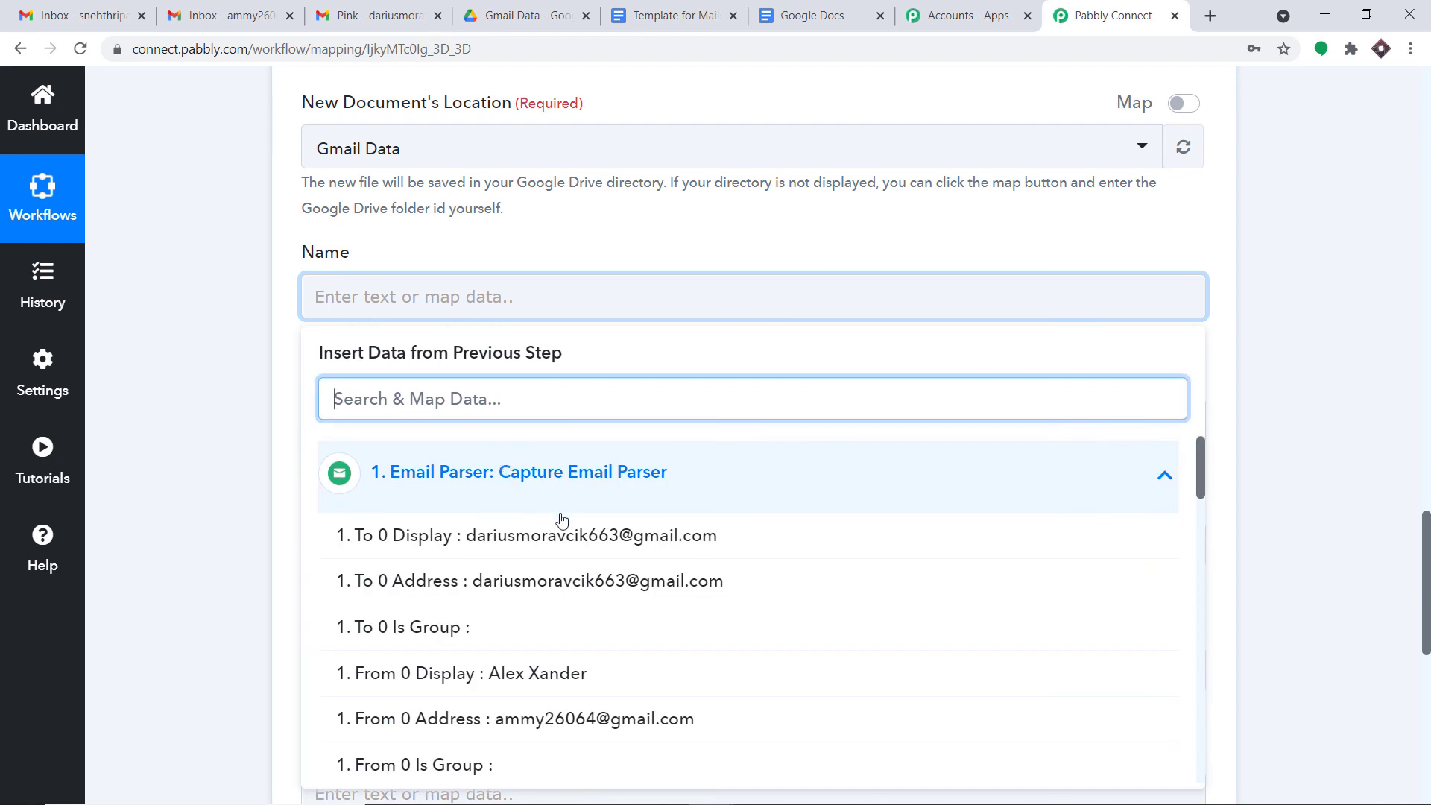
scroll(581, 544, "down", 1)
left_click(592, 581)
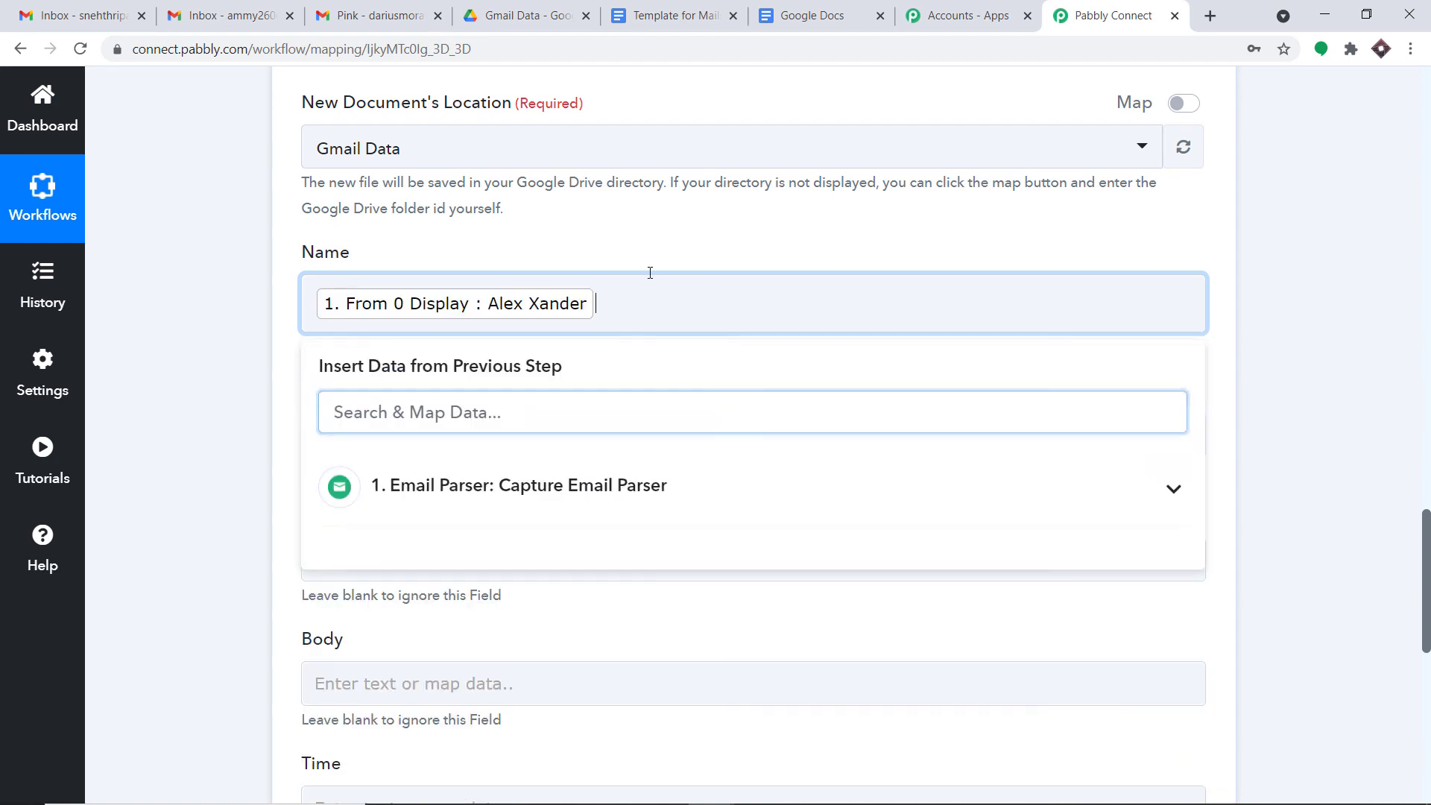
left_click(664, 236)
scroll(559, 268, "down", 3)
left_click(524, 251)
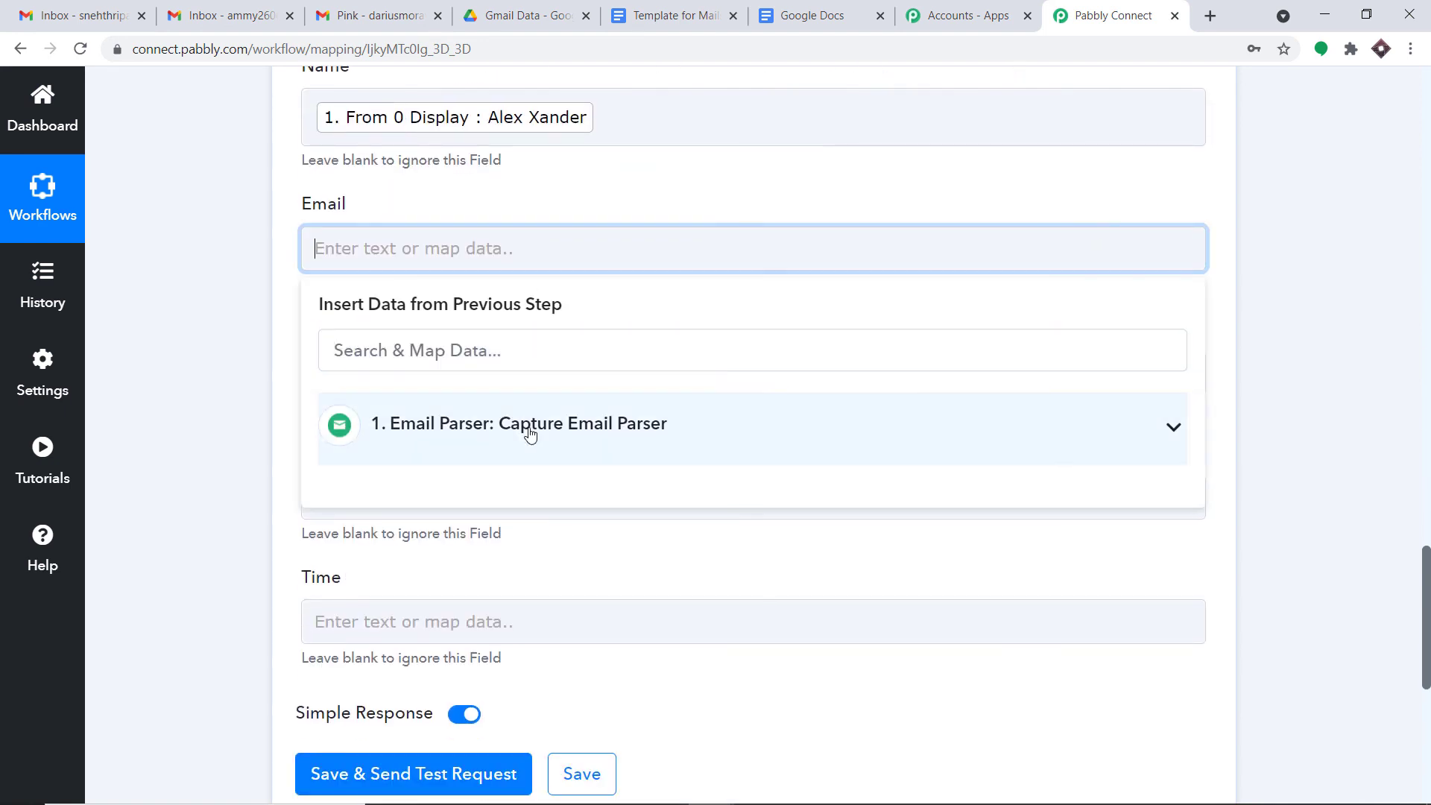
left_click(526, 424)
left_click(627, 658)
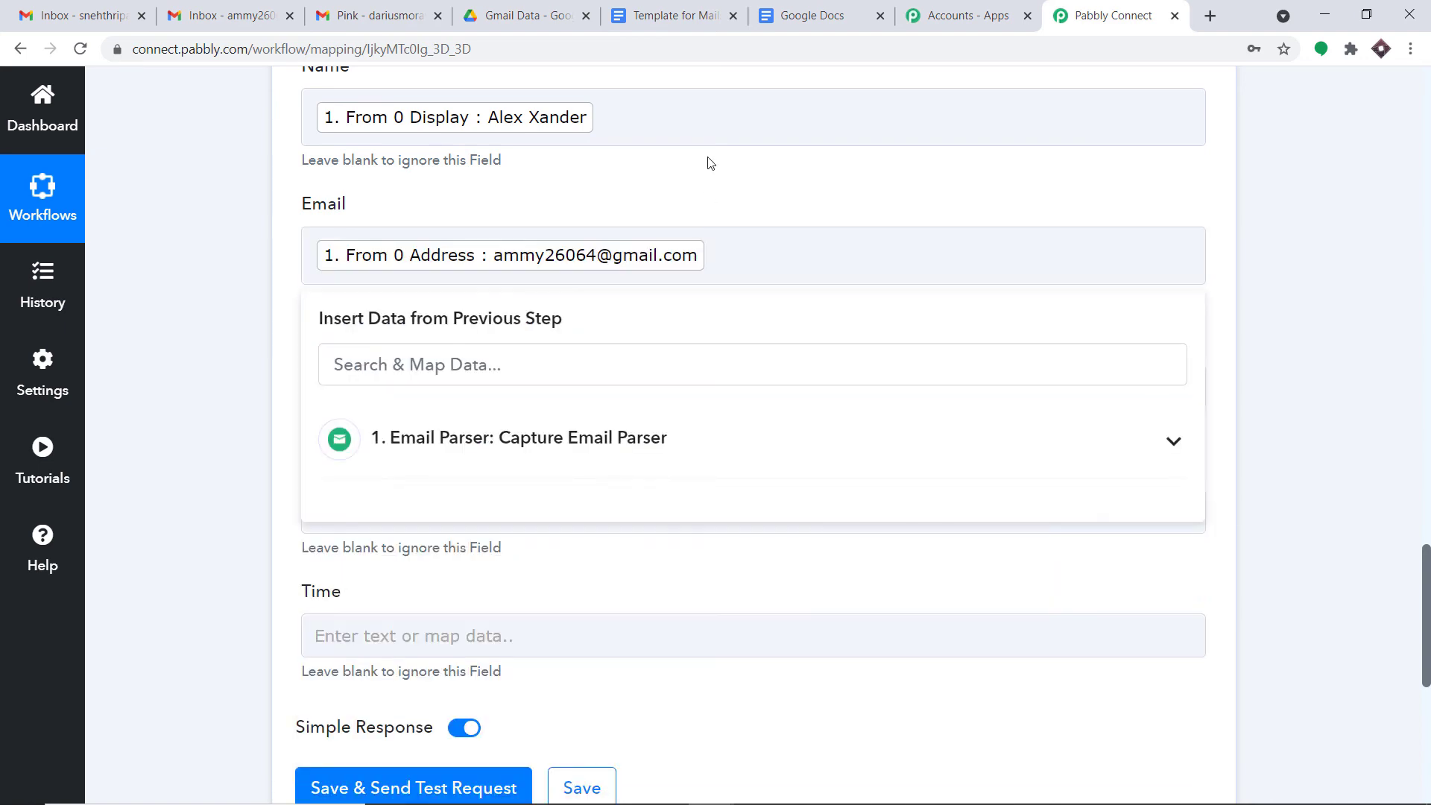
left_click(705, 163)
scroll(713, 179, "down", 3)
Map Subject to the parsed Subject (Pink) and Body to Body Text
left_click(582, 192)
left_click(572, 365)
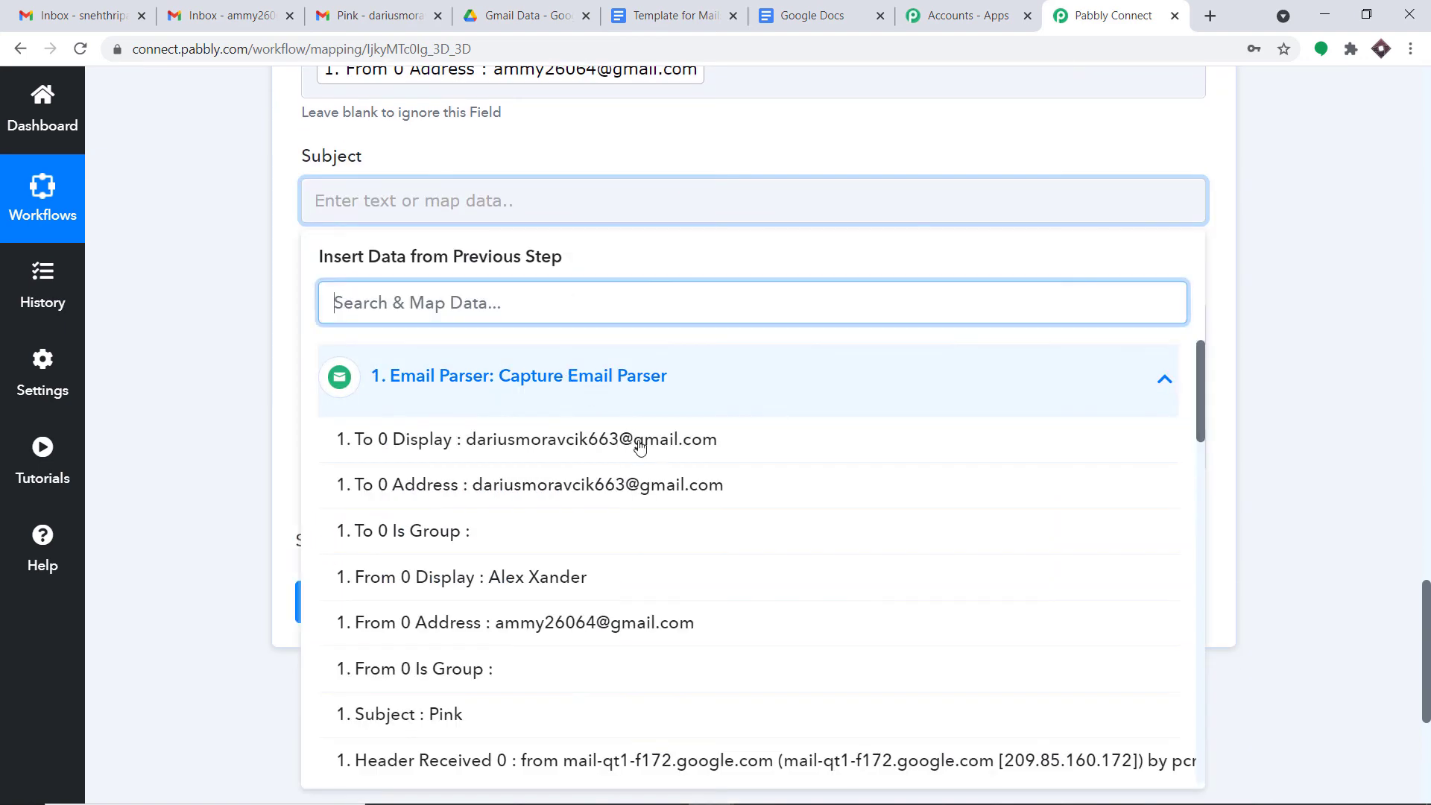
scroll(626, 527, "down", 2)
left_click(569, 540)
left_click(698, 161)
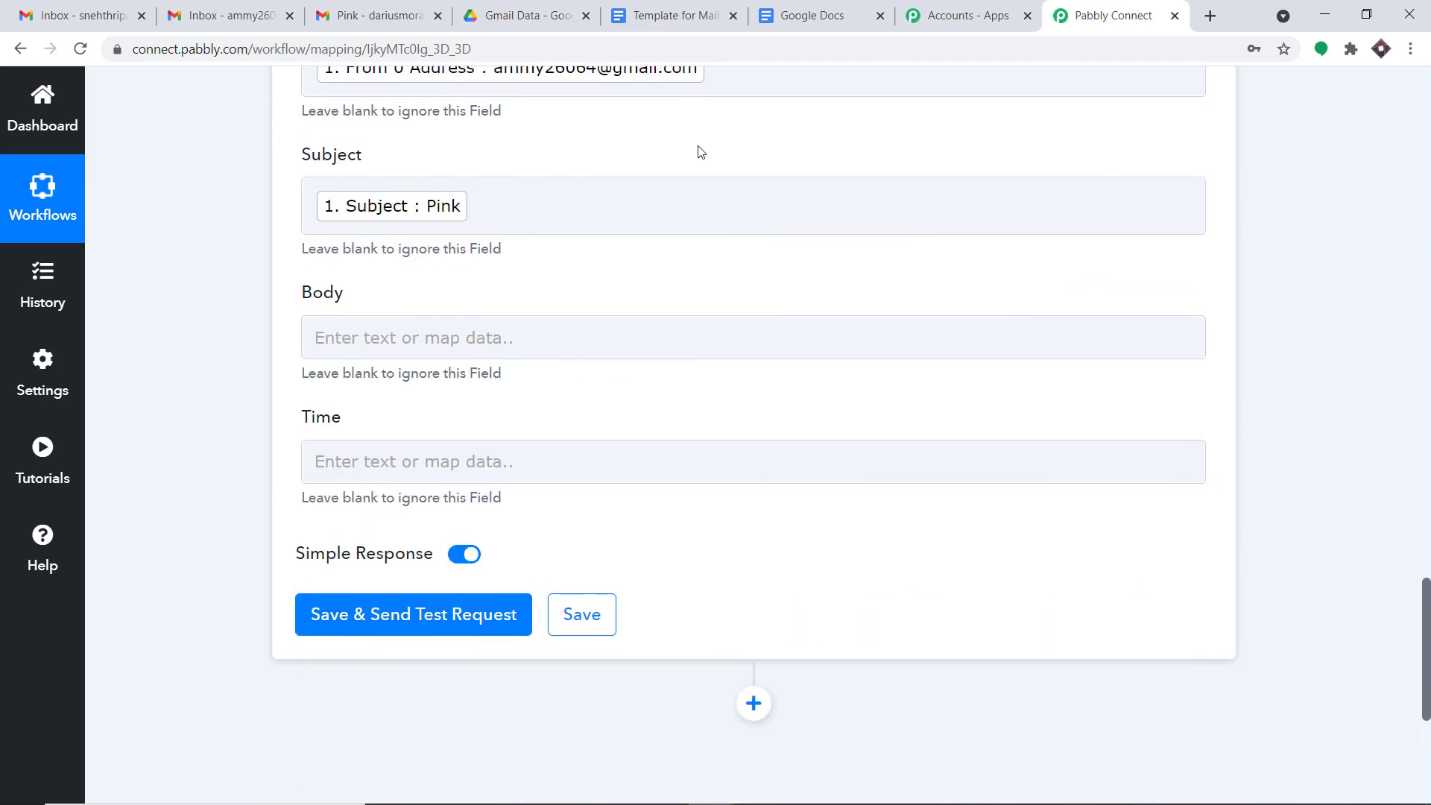
scroll(696, 153, "down", 2)
left_click(545, 155)
left_click(543, 332)
scroll(663, 470, "down", 12)
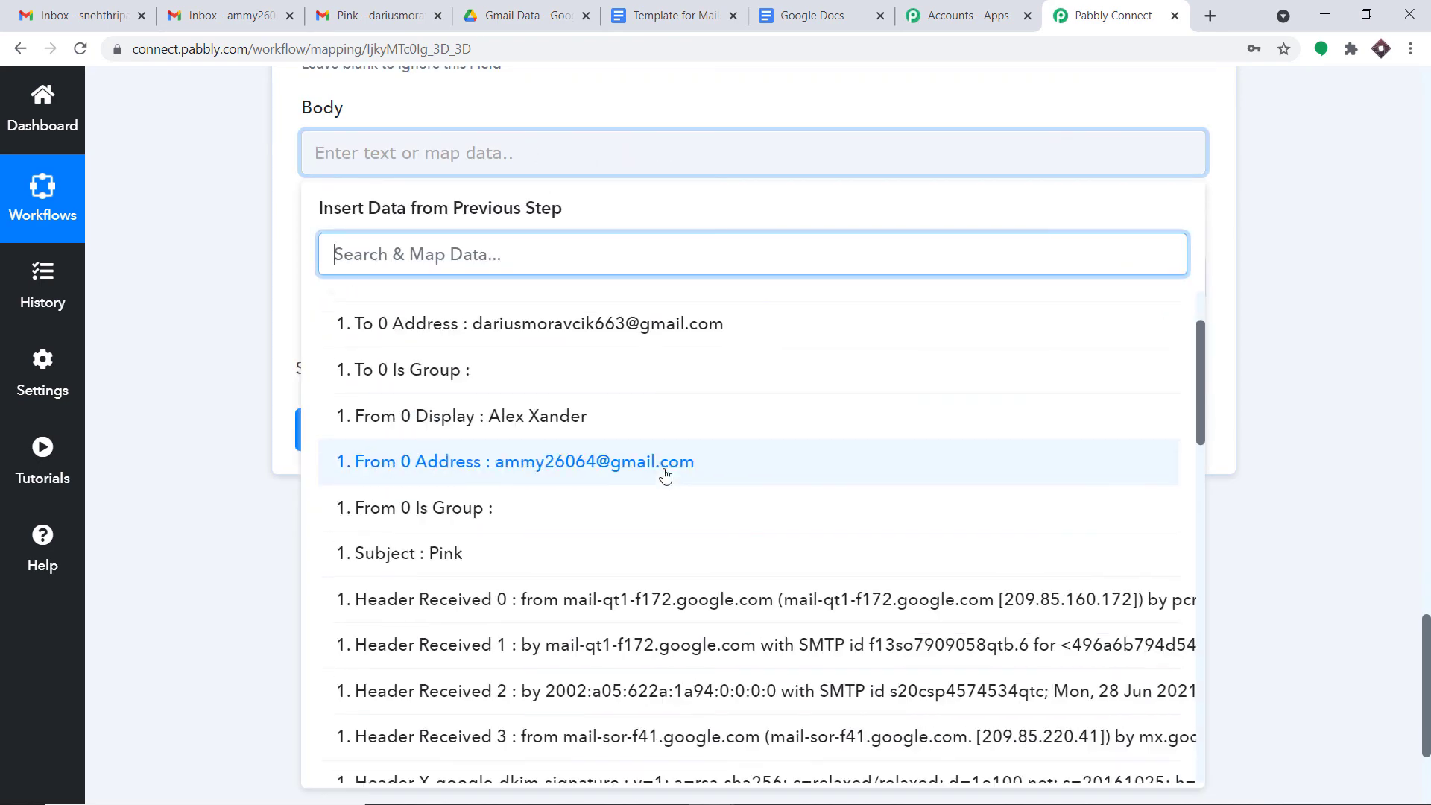
scroll(663, 605, "down", 7)
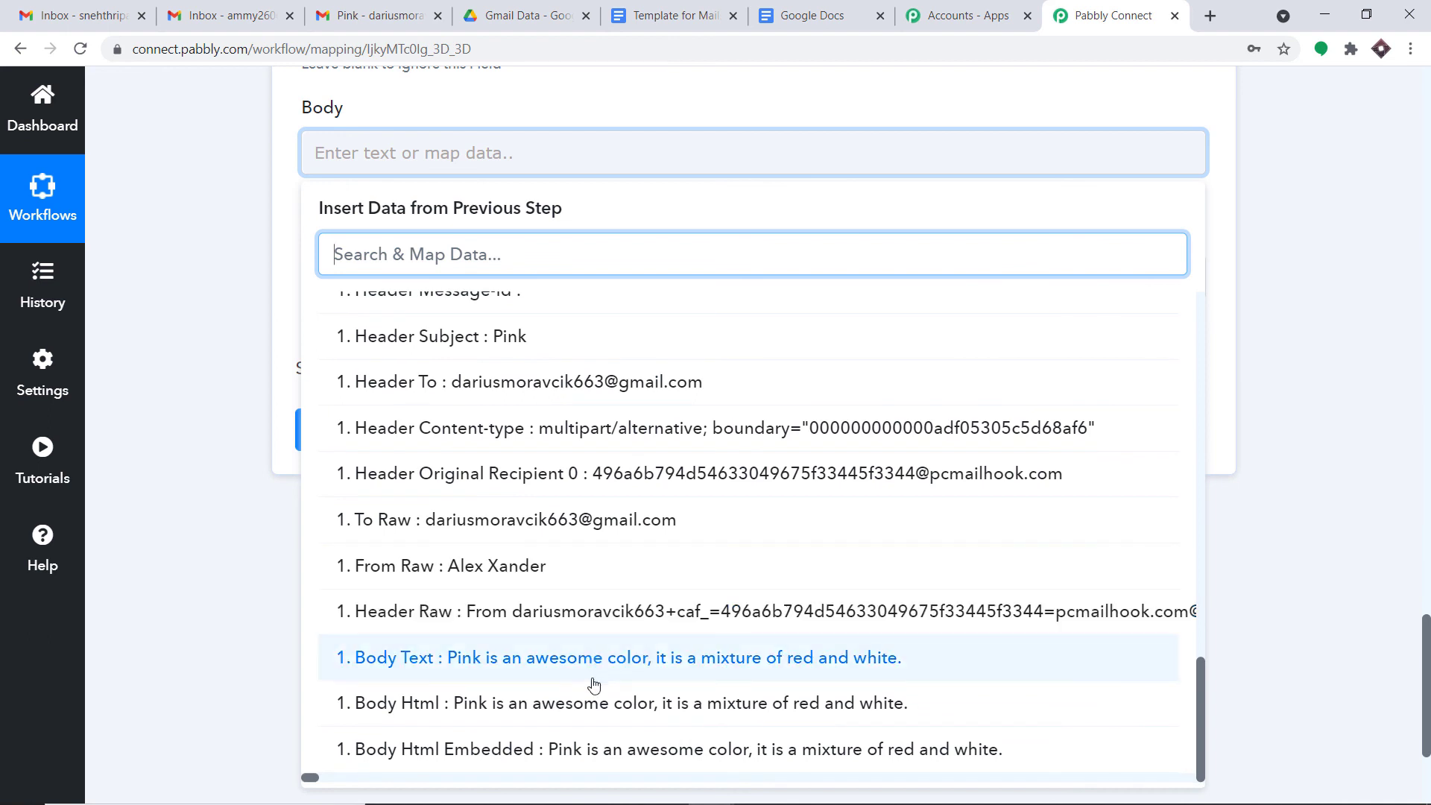
left_click(602, 658)
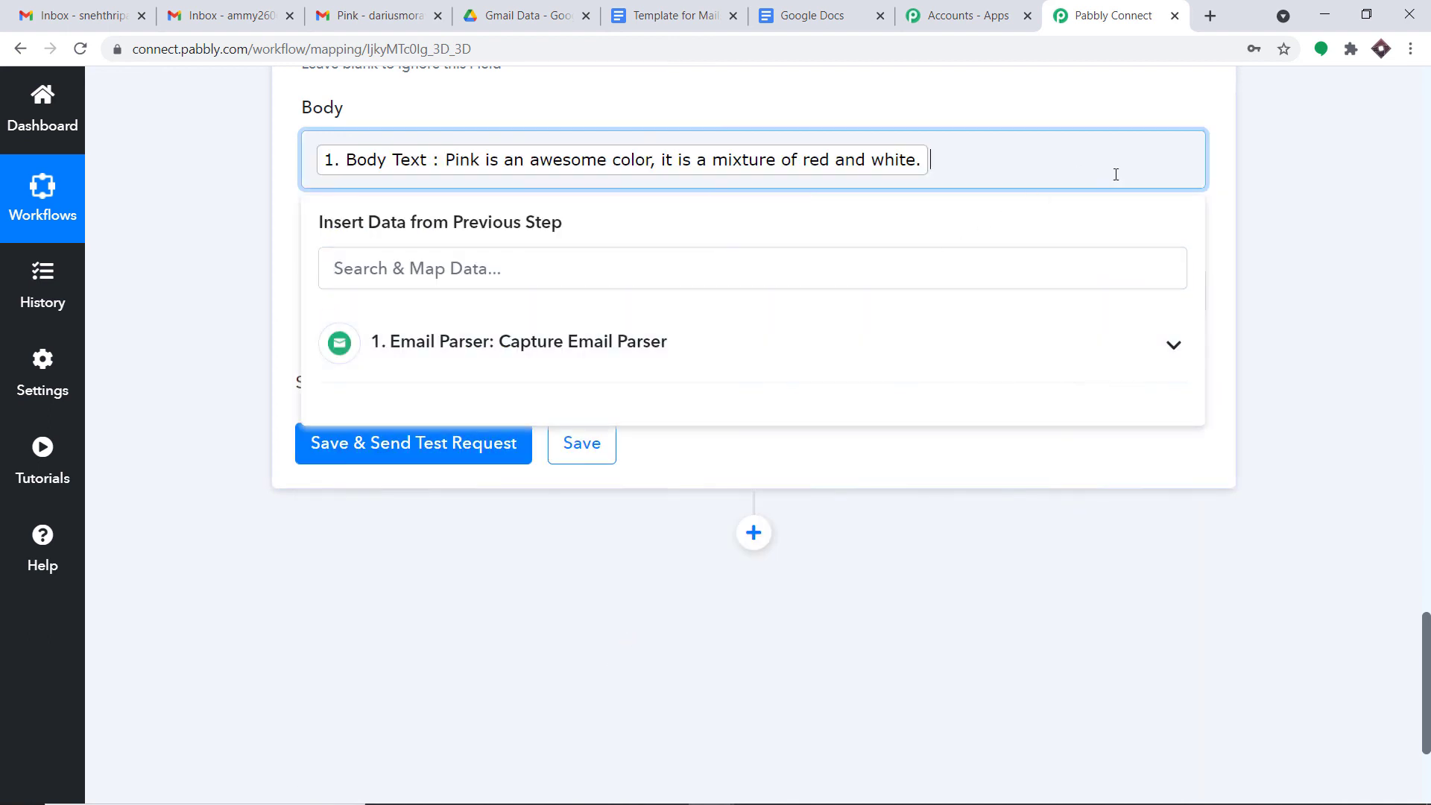
left_click(1319, 197)
Map the Time field to the parsed Header Date
left_click(537, 290)
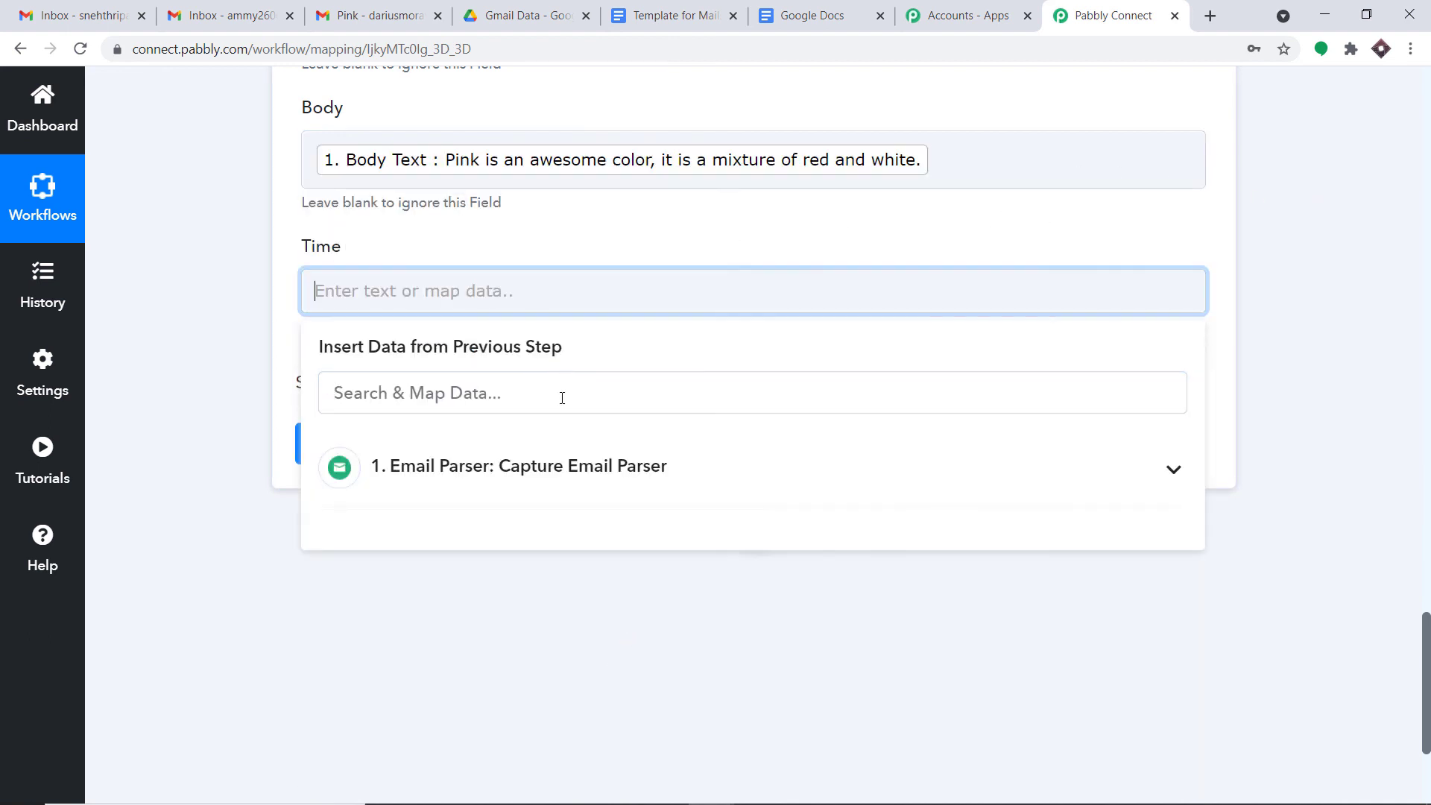
left_click(537, 462)
scroll(578, 547, "down", 1)
scroll(578, 548, "down", 10)
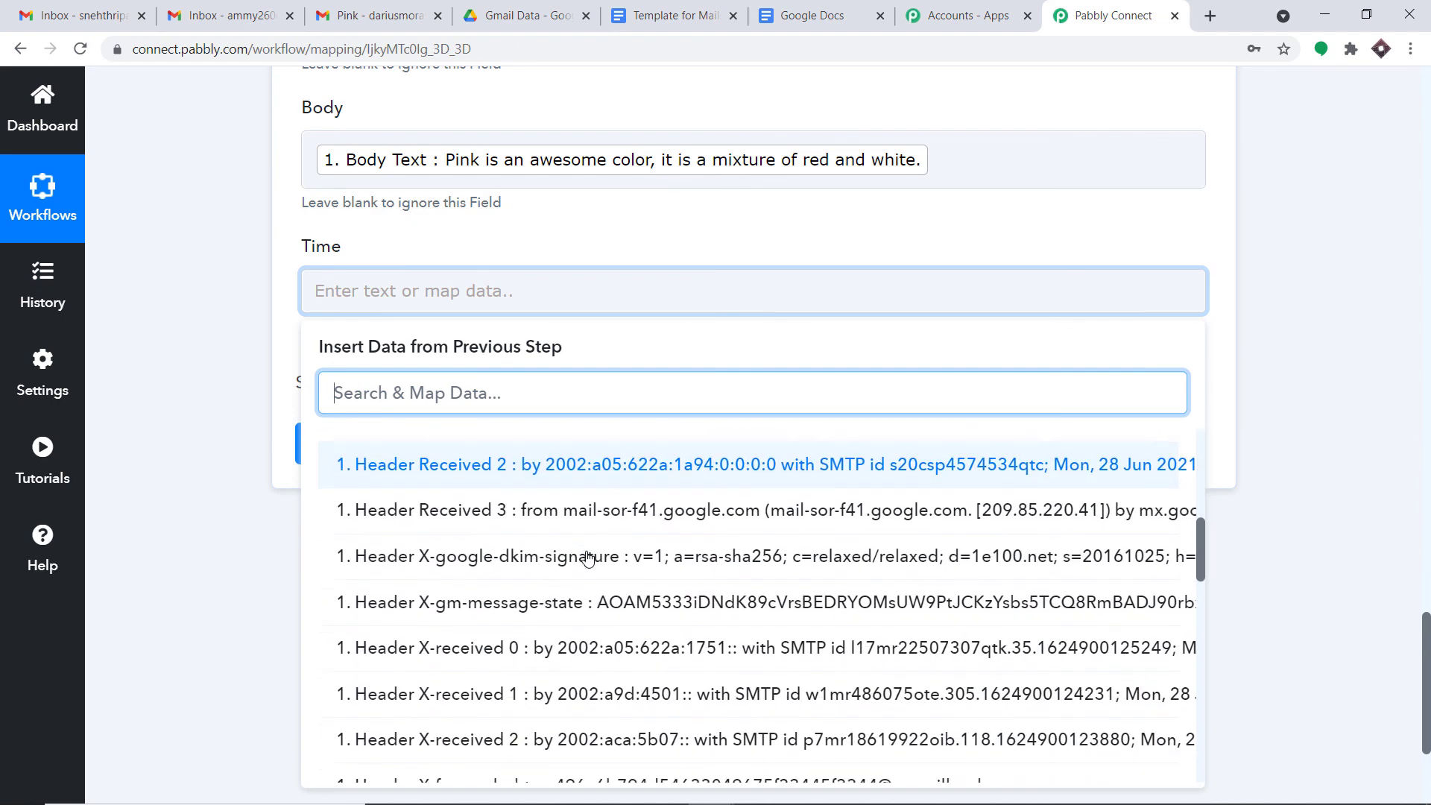
scroll(600, 555, "down", 5)
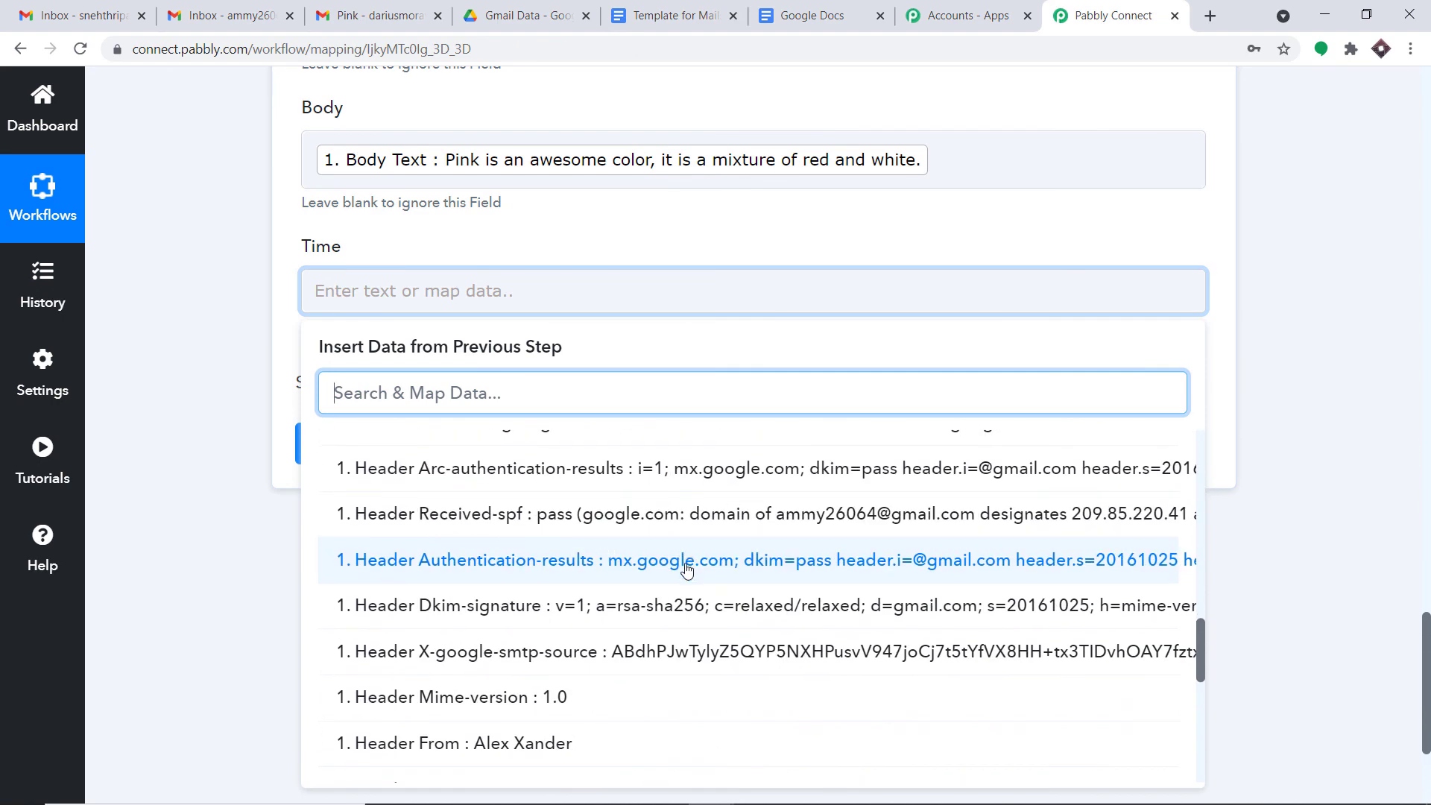
left_click(670, 602)
left_click(1294, 262)
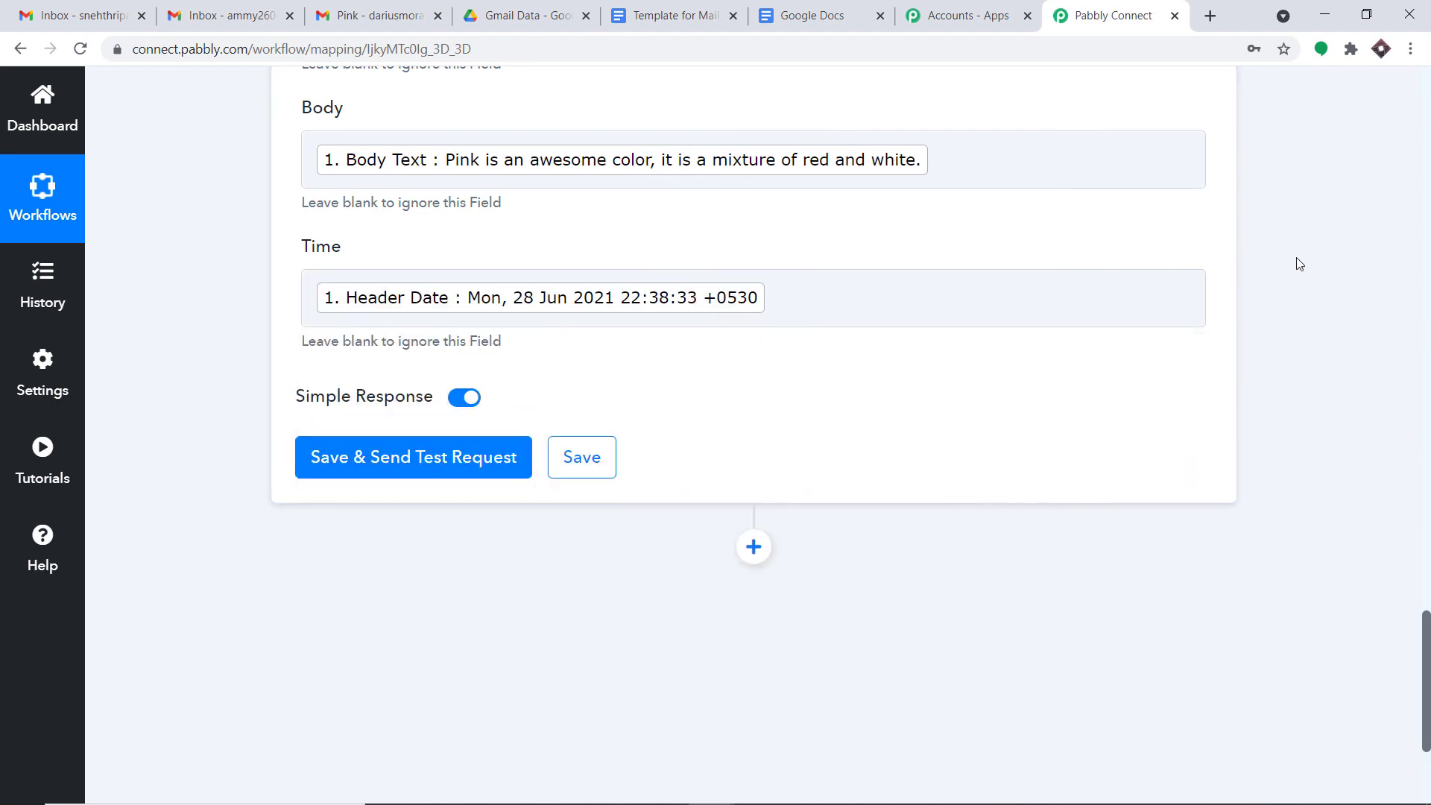
scroll(824, 293, "up", 5)
scroll(779, 299, "up", 5)
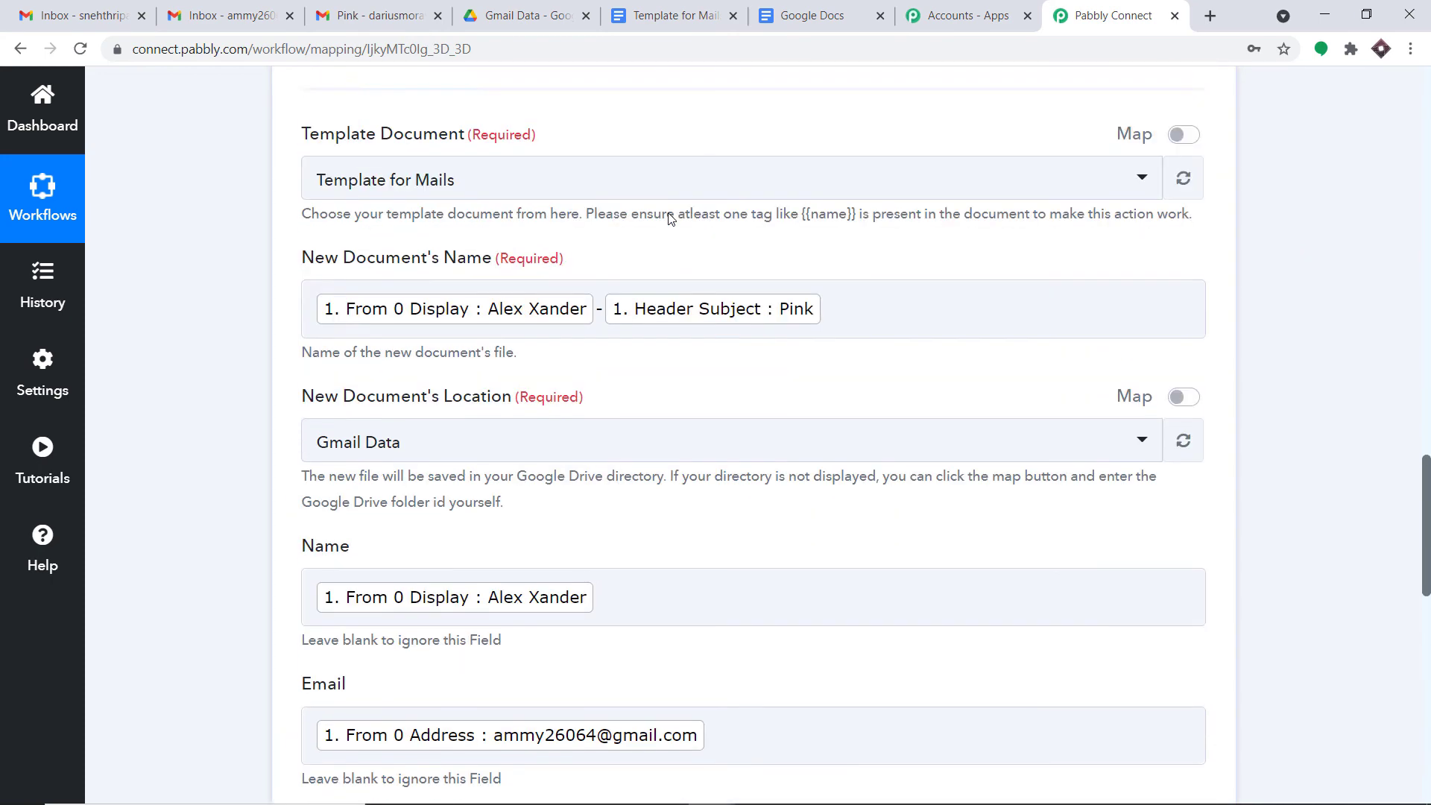
scroll(700, 221, "down", 7)
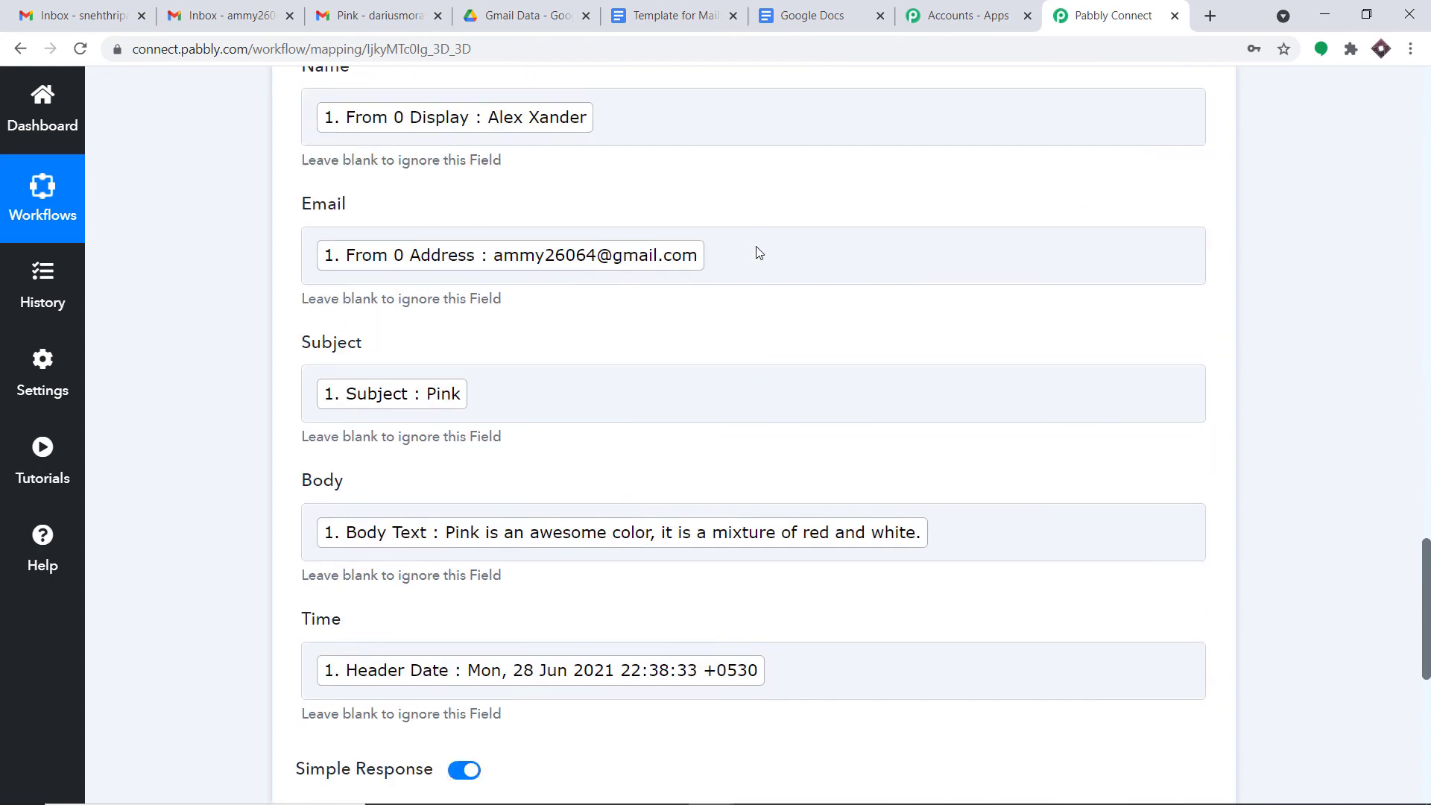
scroll(758, 280, "up", 9)
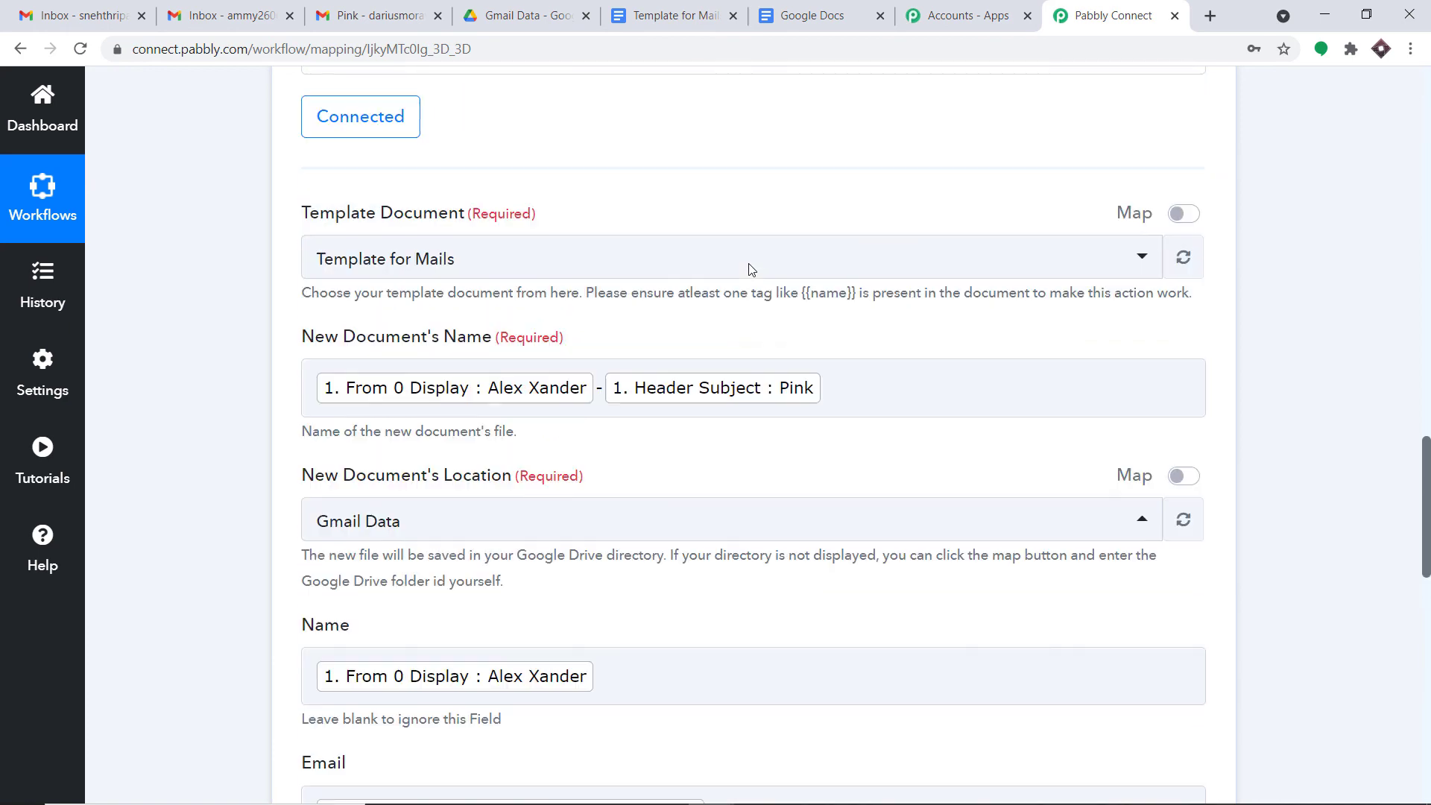
left_click(674, 16)
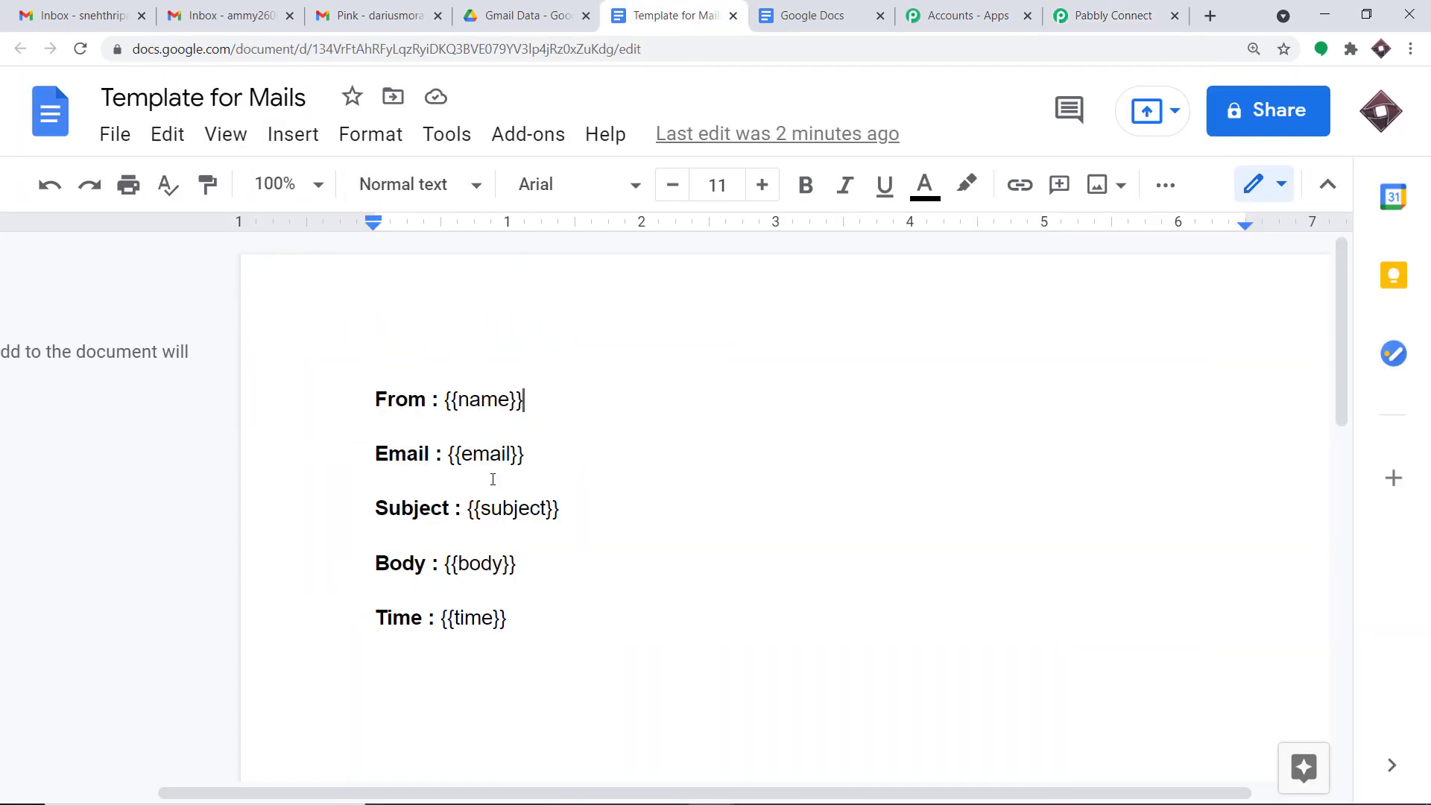
left_click(1071, 8)
scroll(673, 291, "down", 2)
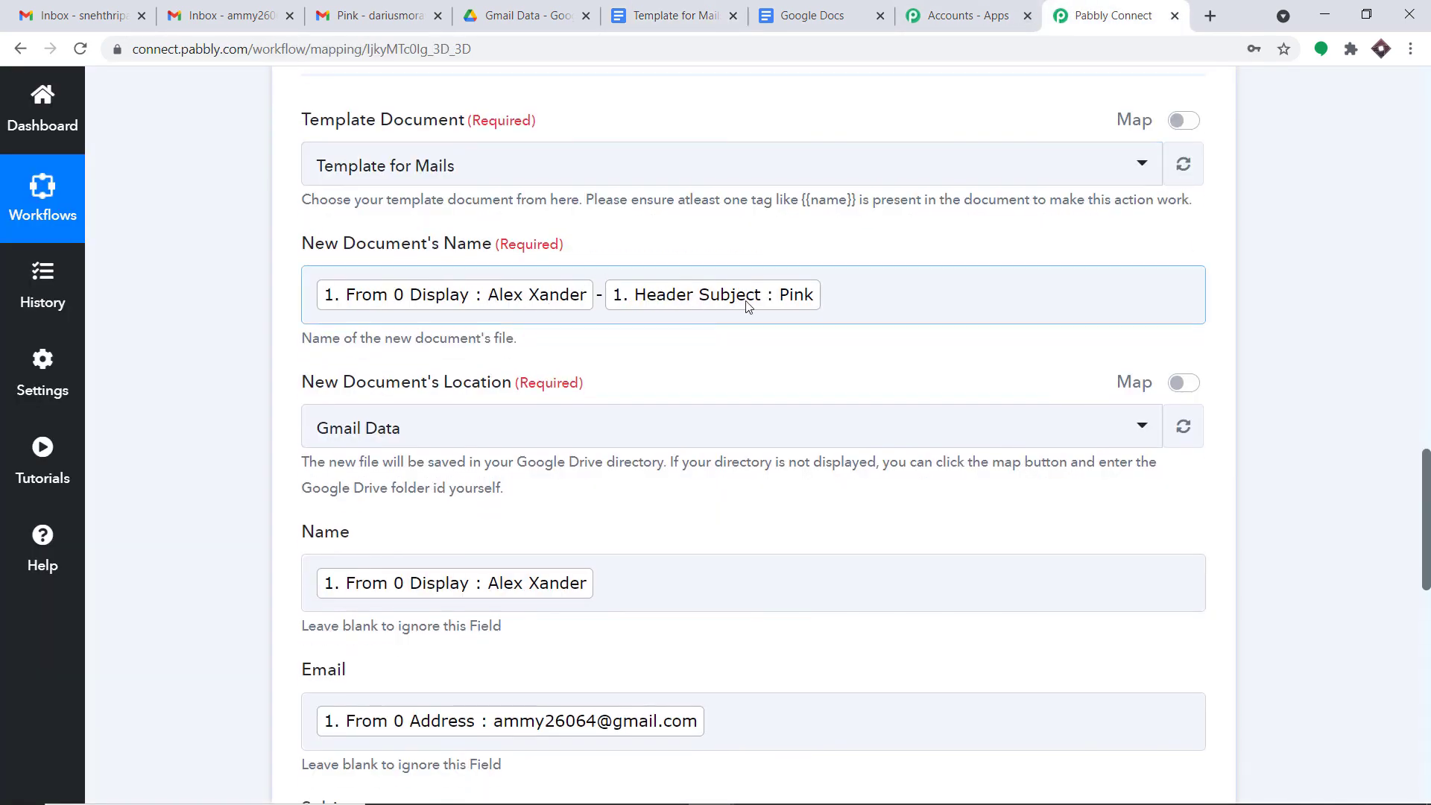
scroll(496, 327, "down", 1)
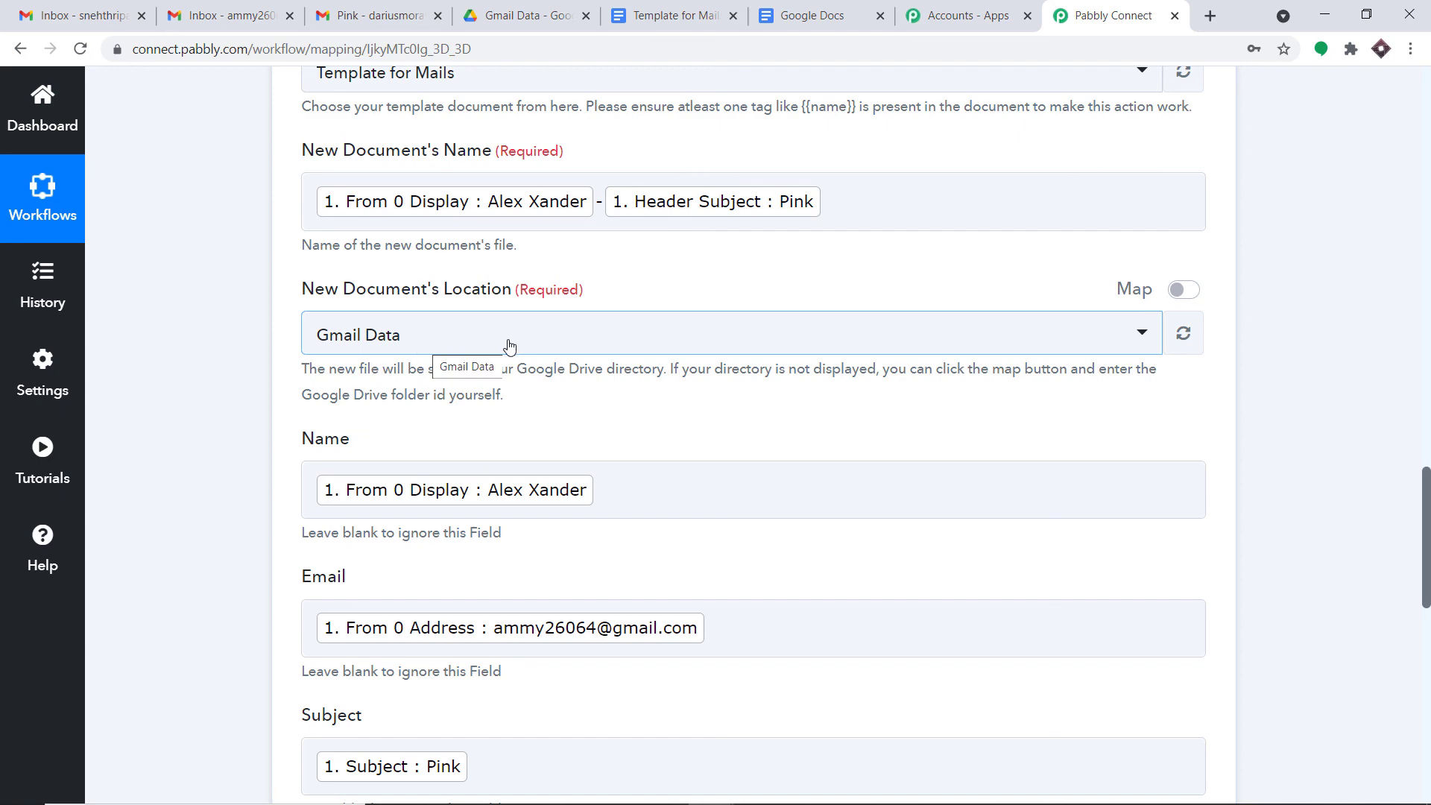
scroll(511, 342, "down", 4)
scroll(601, 621, "down", 5)
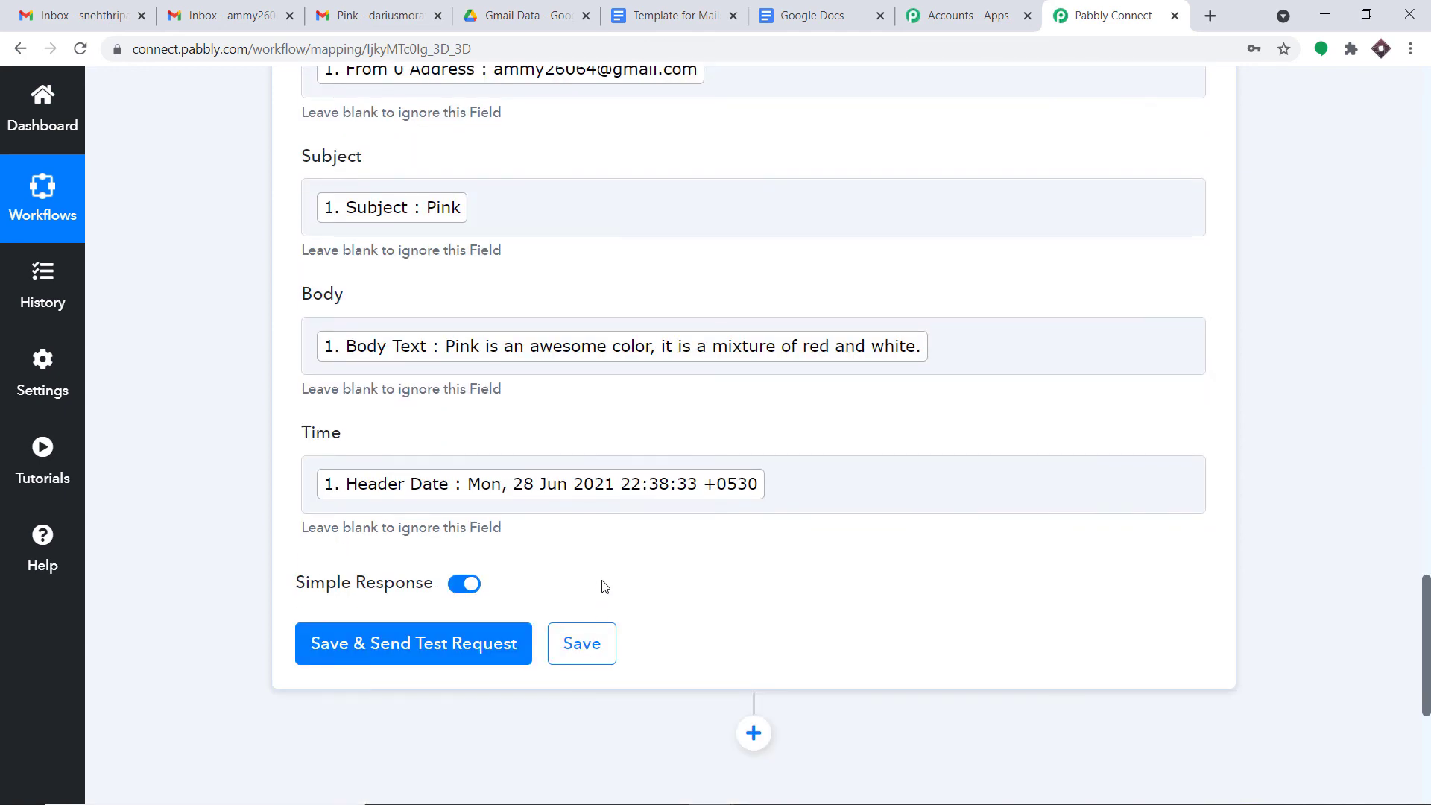
Save the action with a test request, review the response, then view the Gmail Data folder
left_click(441, 457)
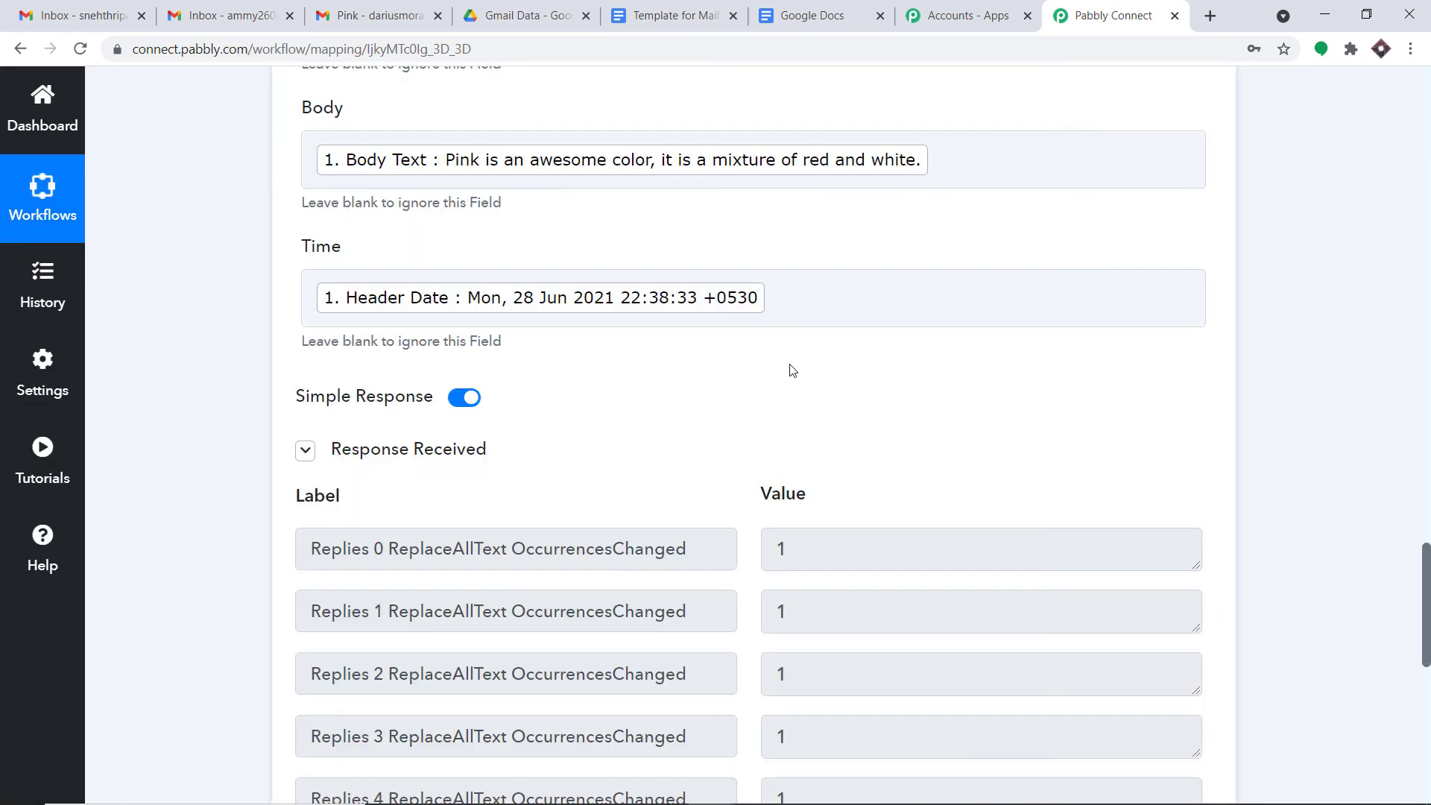
scroll(819, 365, "down", 3)
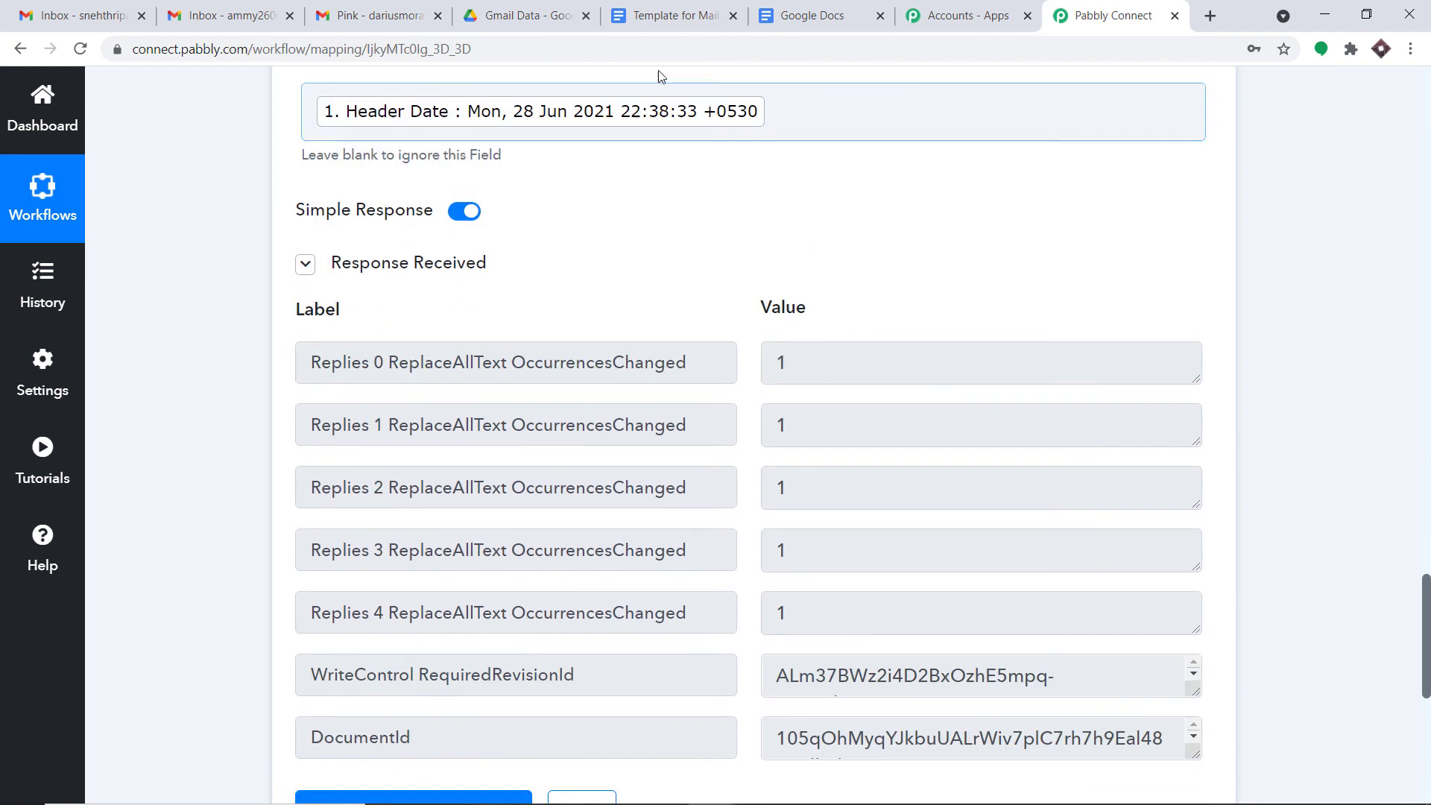
left_click(547, 8)
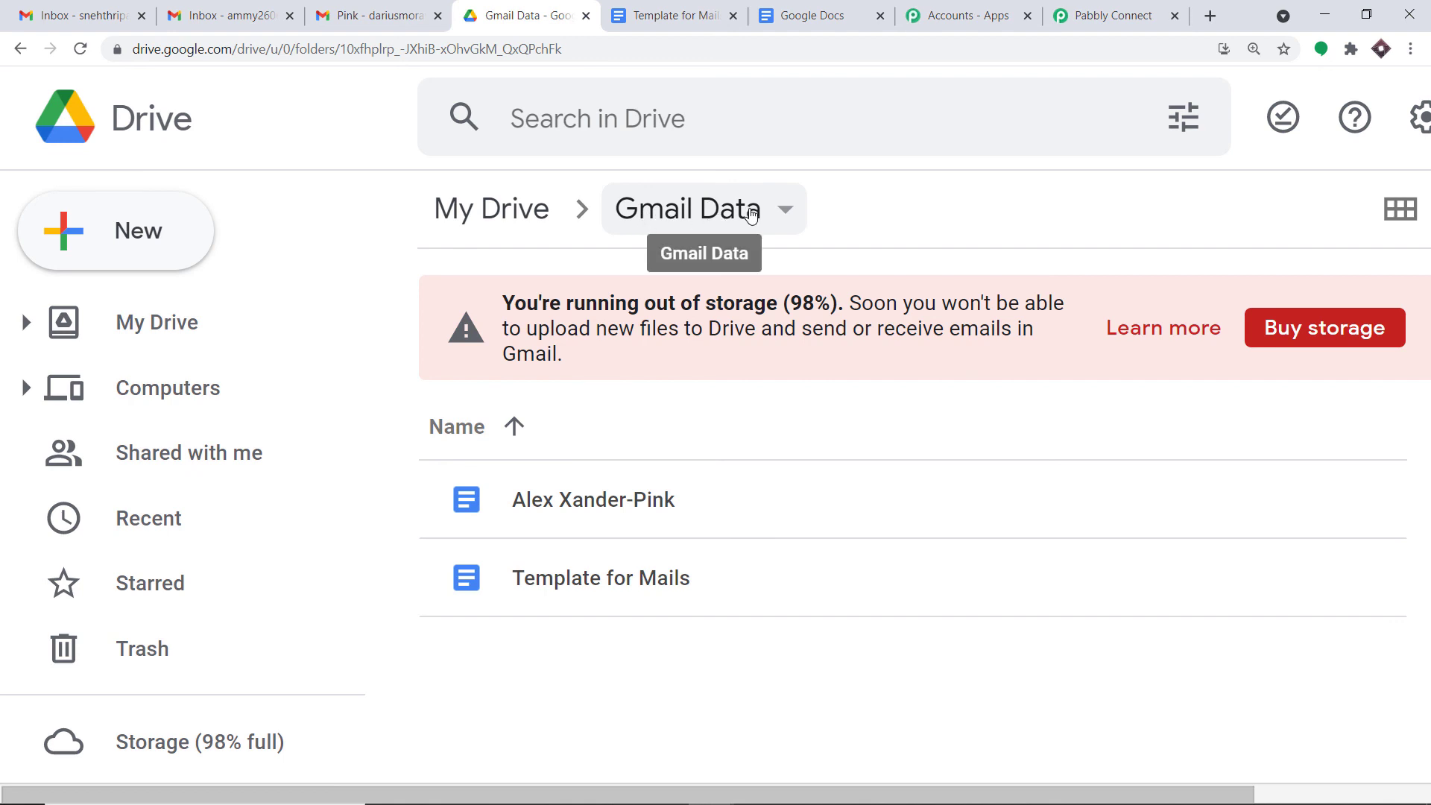
Open the newly generated document from the Gmail Data folder in Google Docs
left_click(587, 506)
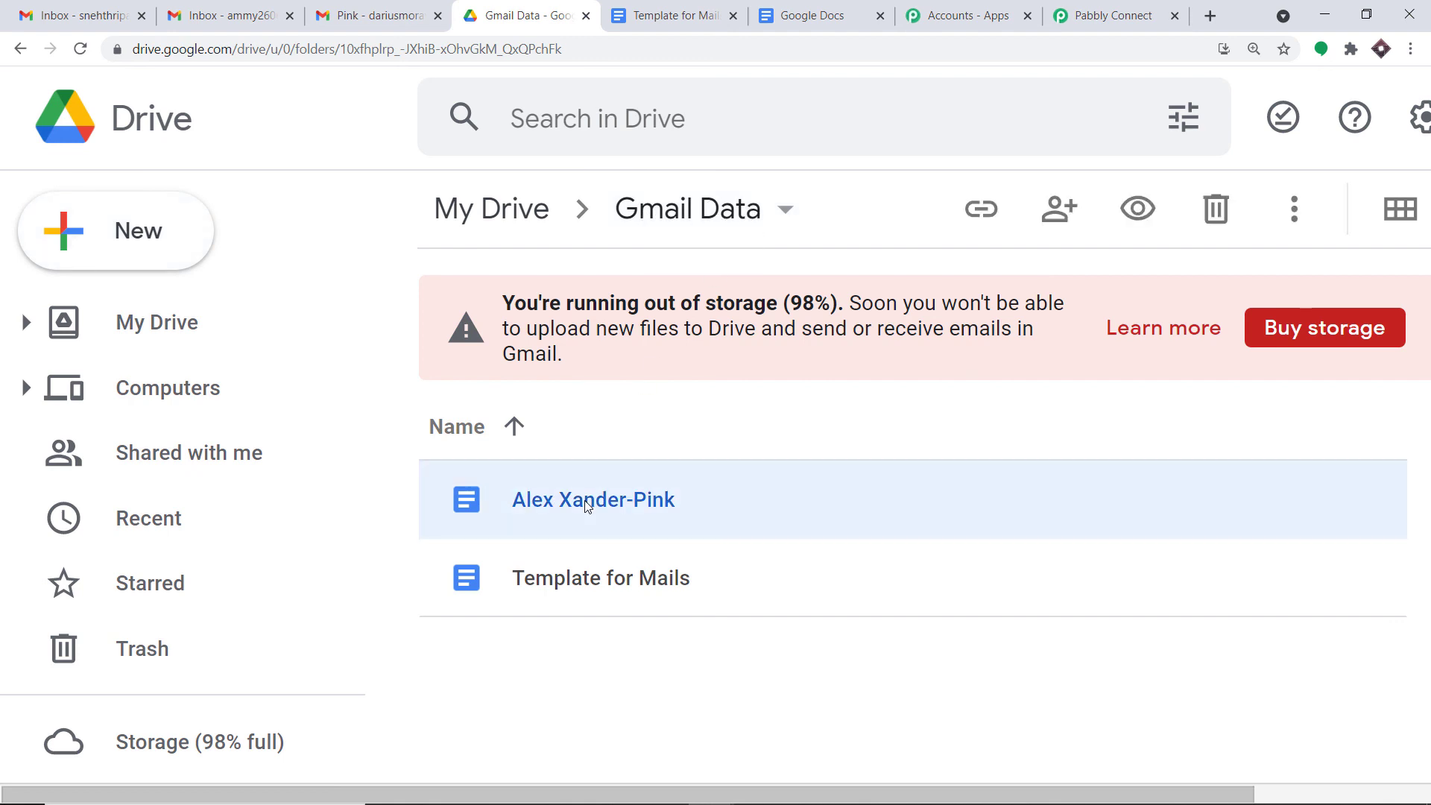
double_click(587, 506)
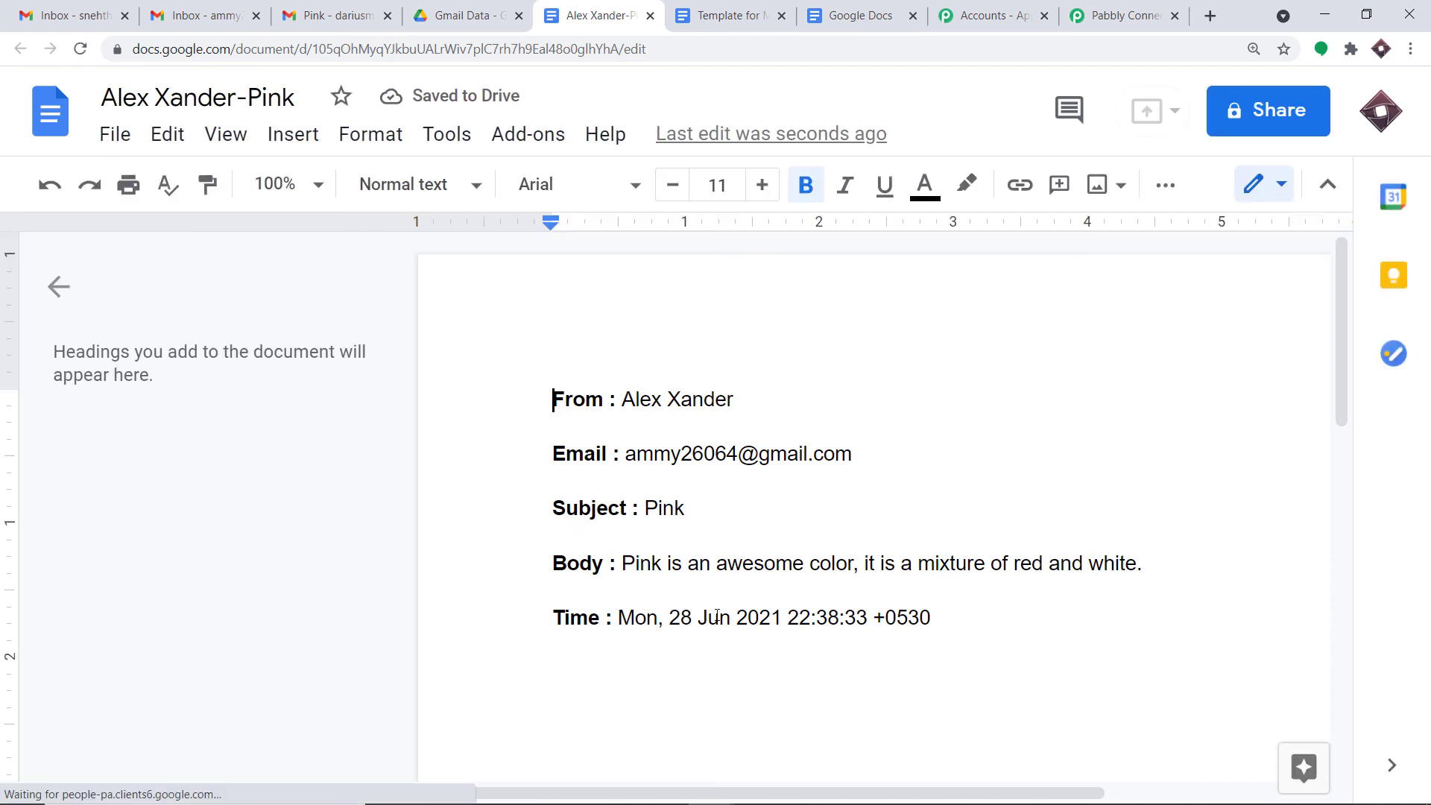
left_click(968, 430)
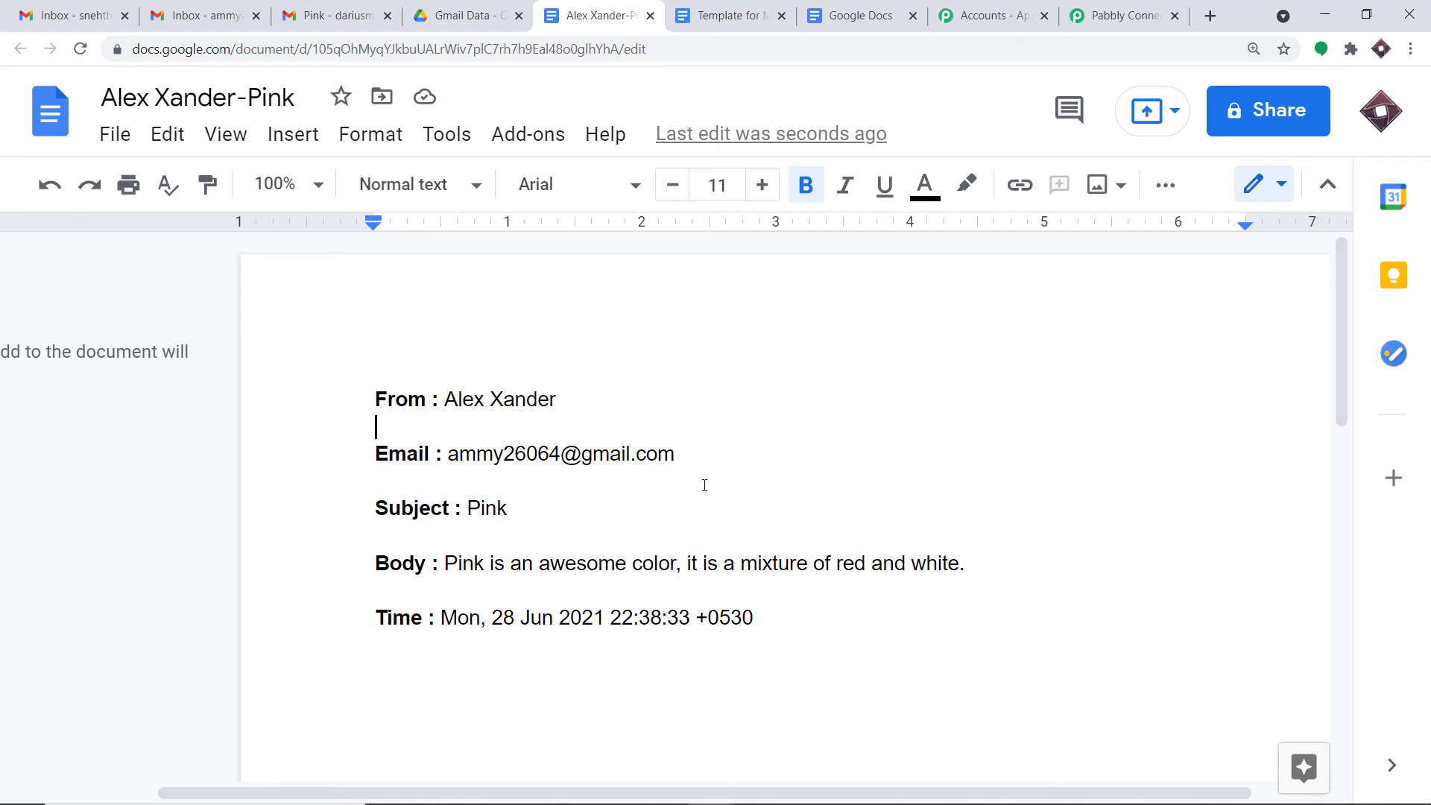
After confirming the Google Doc holds the email's sender, address, subject, body and time, return to Pabbly Connect
left_click(1114, 15)
Collapse the Google Docs 'Create Document from Template' action and the Email Parser trigger into compact steps
scroll(752, 432, "up", 15)
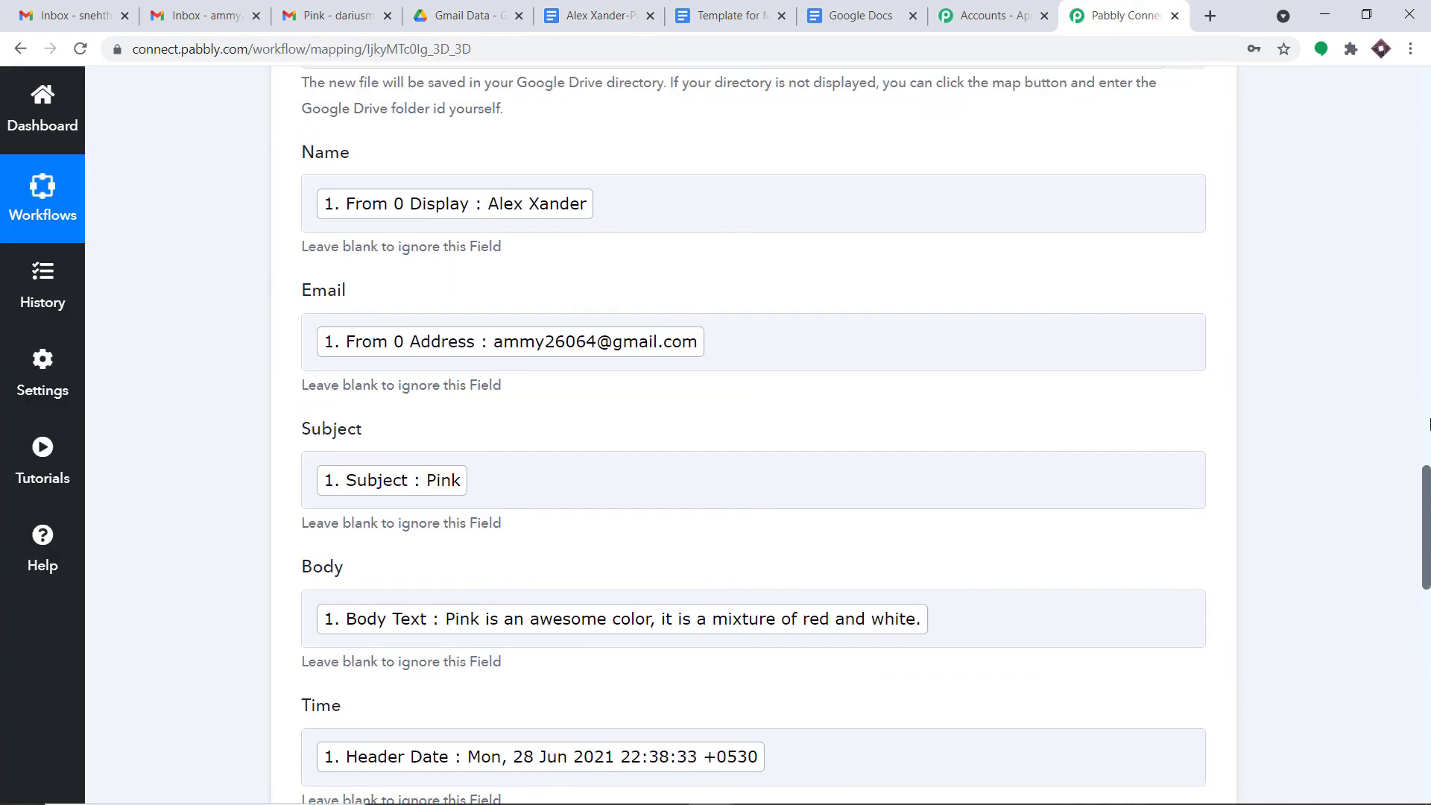
scroll(1427, 440, "up", 3)
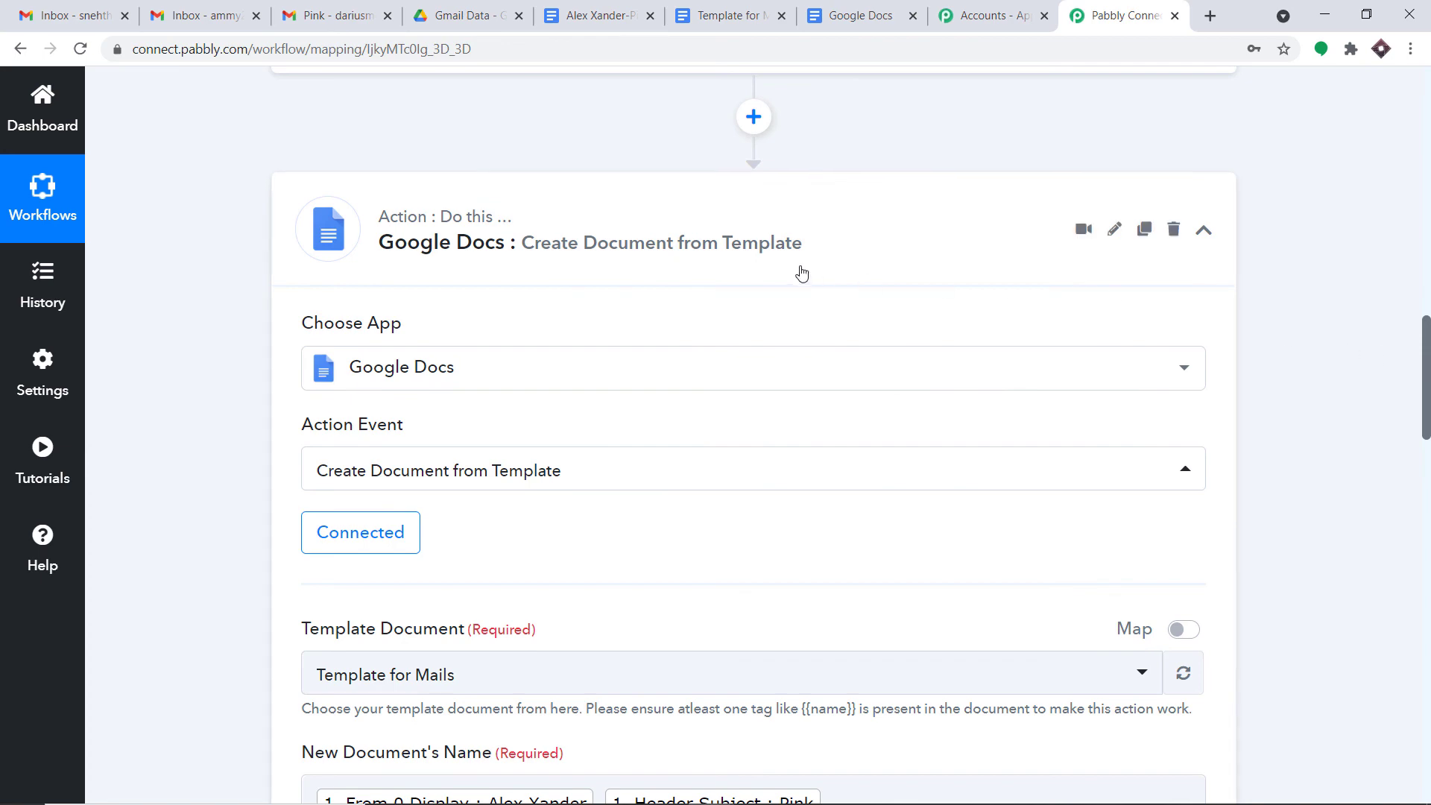
left_click(939, 226)
scroll(1306, 268, "up", 15)
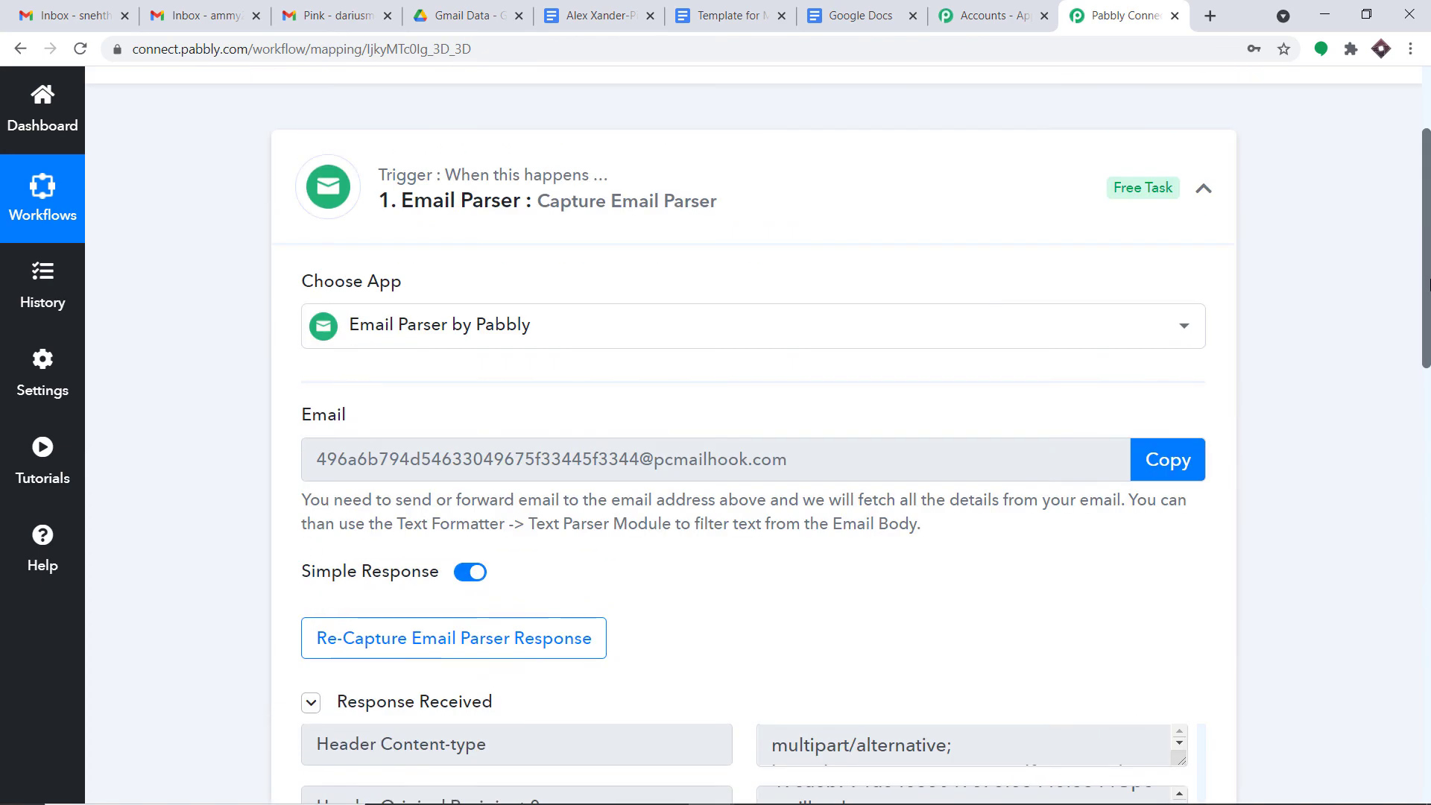
left_click(786, 264)
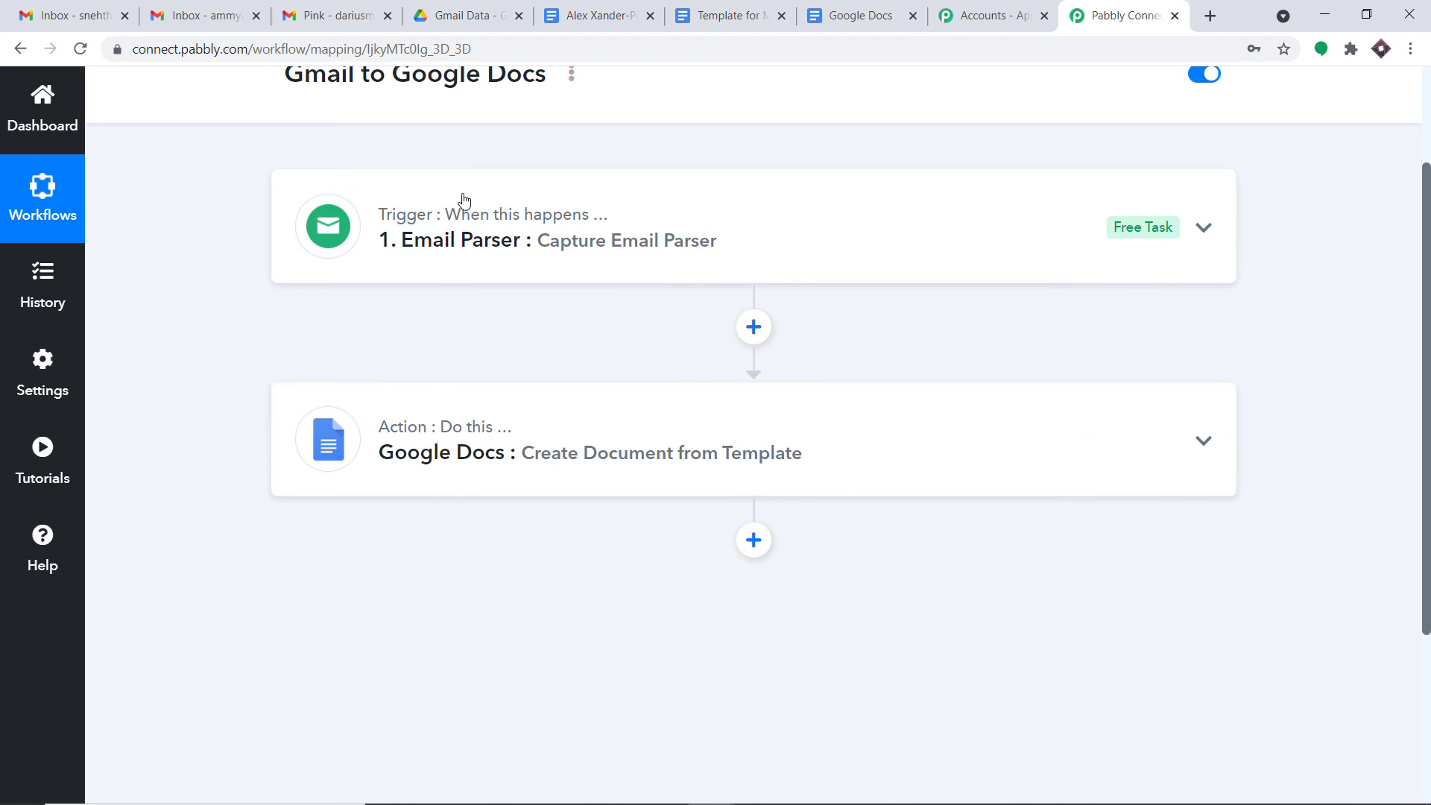
scroll(345, 230, "up", 1)
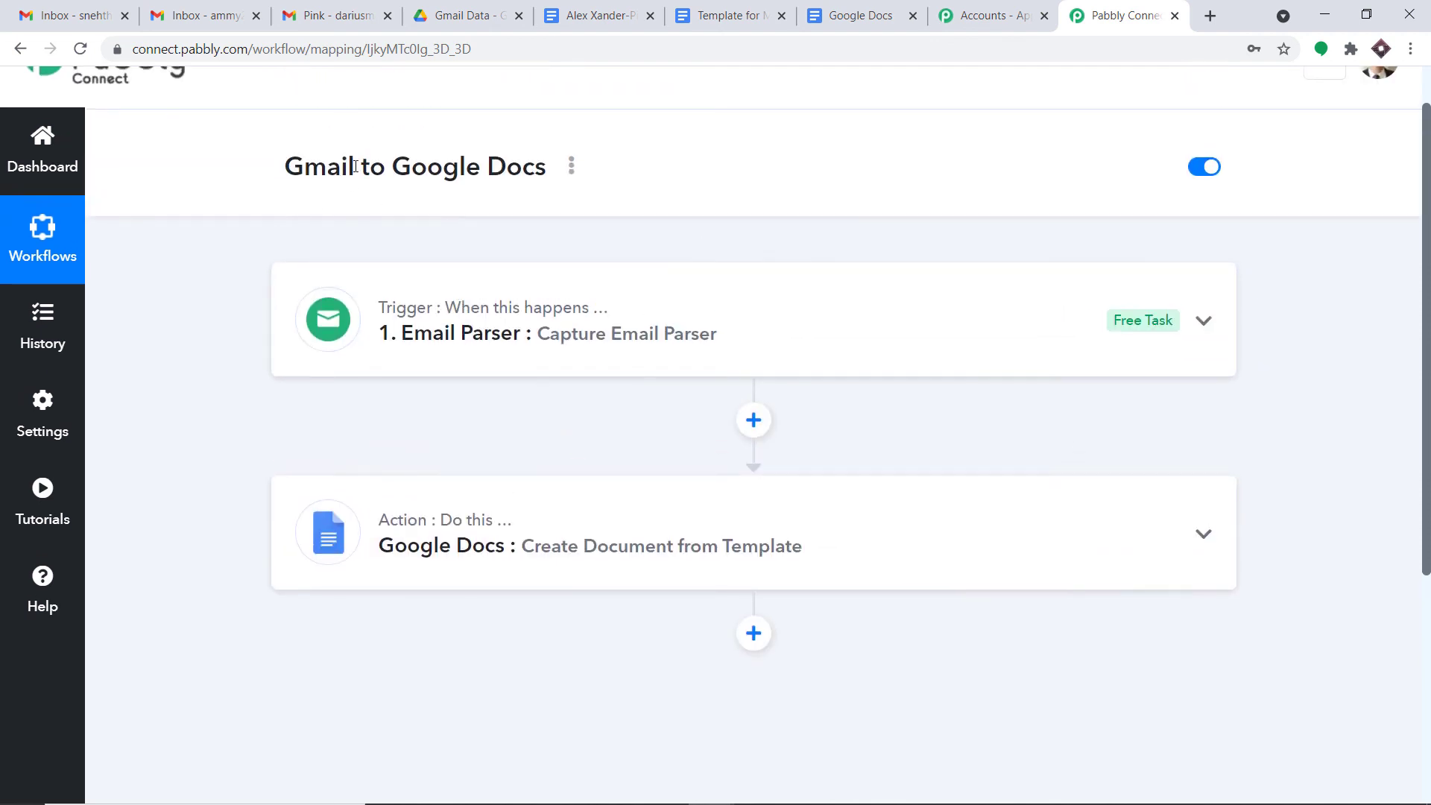